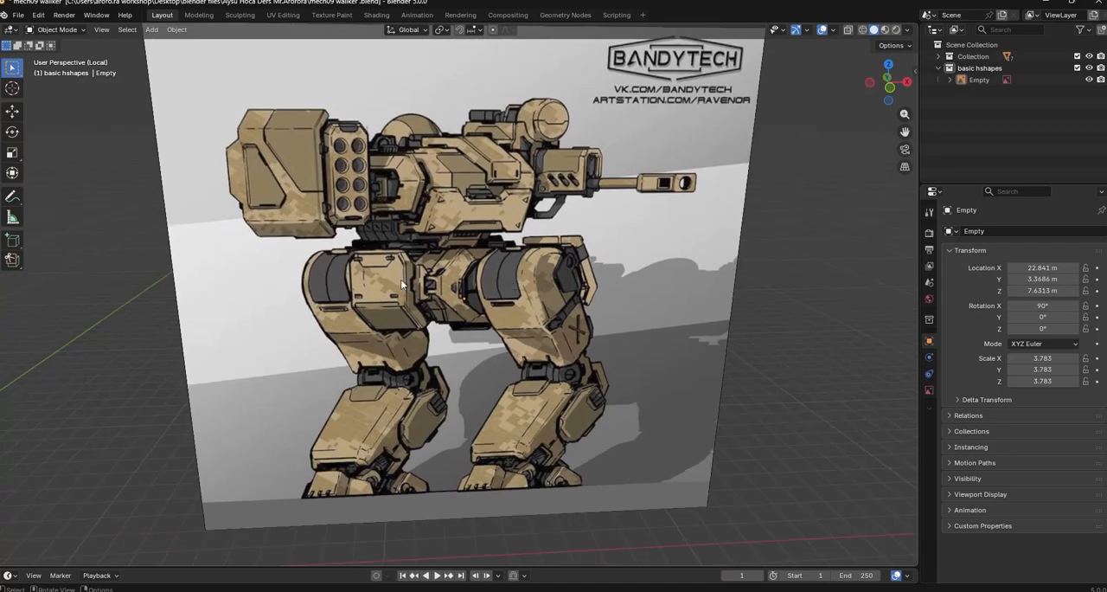
Examine the mech walker reference image, from the whole figure to the legs, knee joints, feet and hips
middle_drag(608, 512, 594, 389)
middle_drag(594, 390, 495, 304)
shift+middle_drag(762, 399, 545, 374)
scroll(545, 373, down, 2)
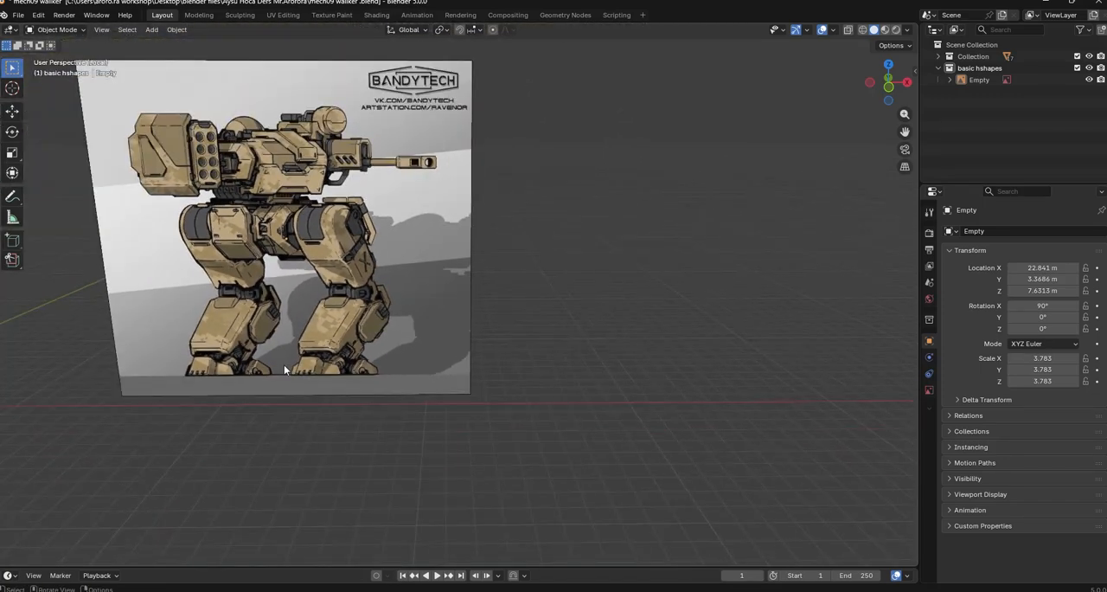
shift+middle_drag(344, 366, 547, 351)
scroll(544, 381, up, 6)
shift+middle_drag(668, 467, 535, 428)
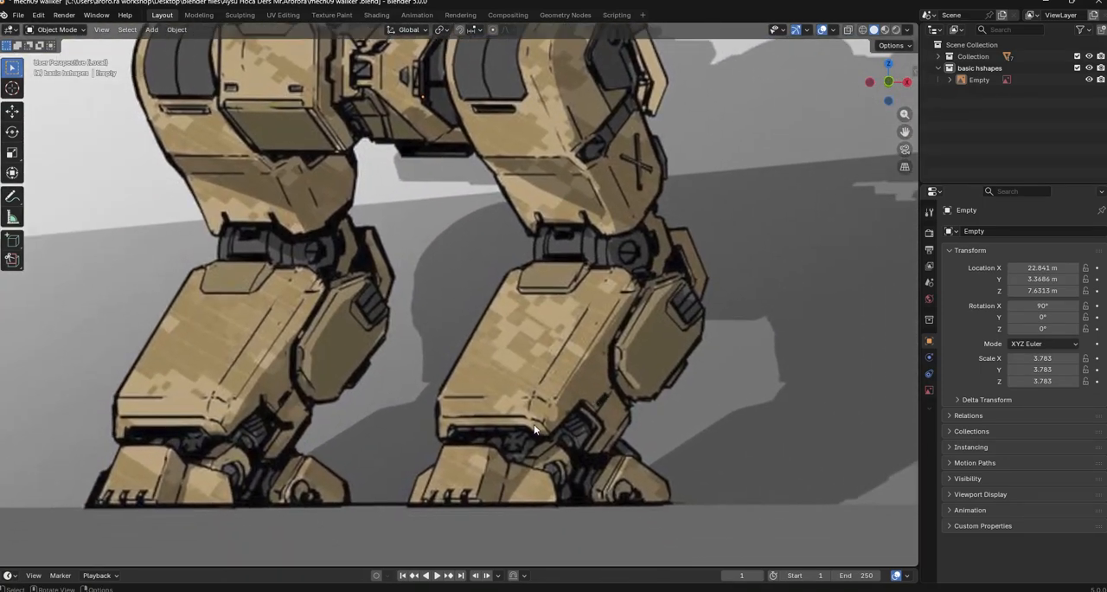
shift+middle_drag(577, 189, 570, 263)
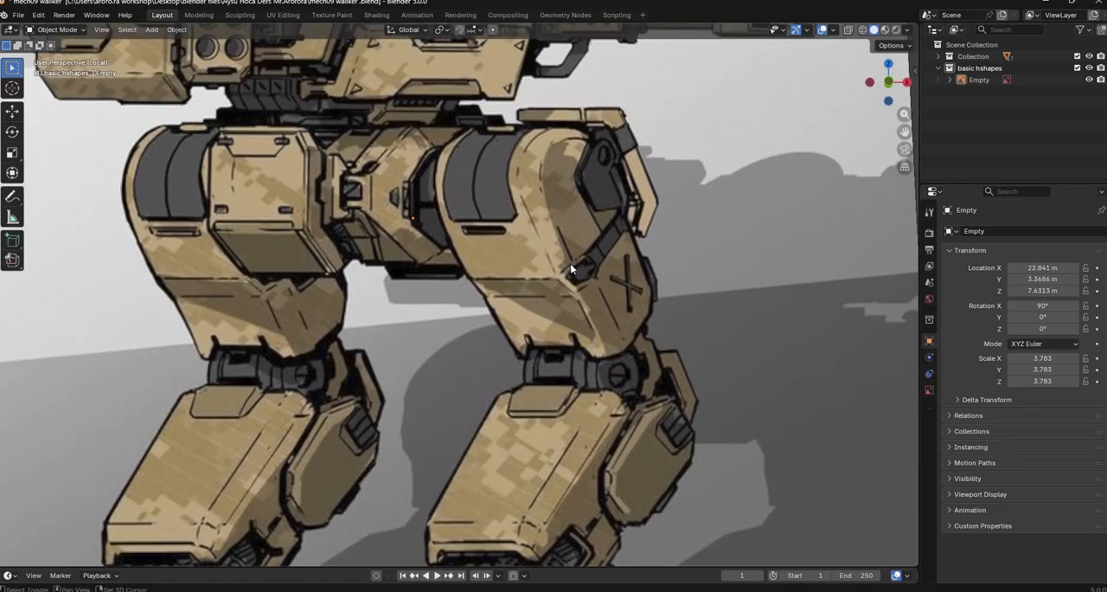
shift+middle_drag(541, 221, 616, 364)
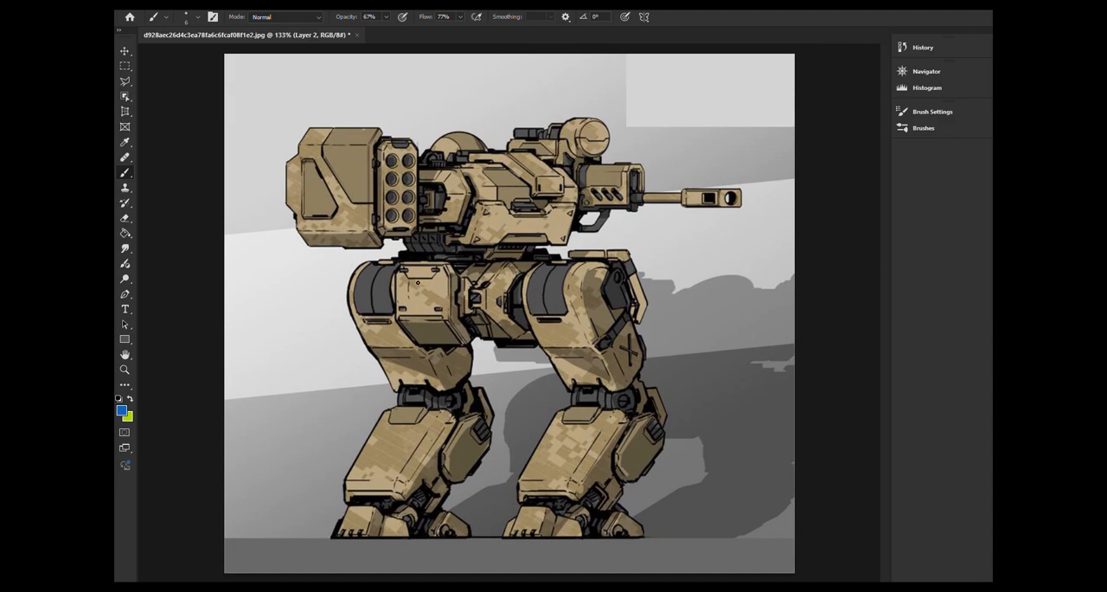
drag(352, 266, 647, 242)
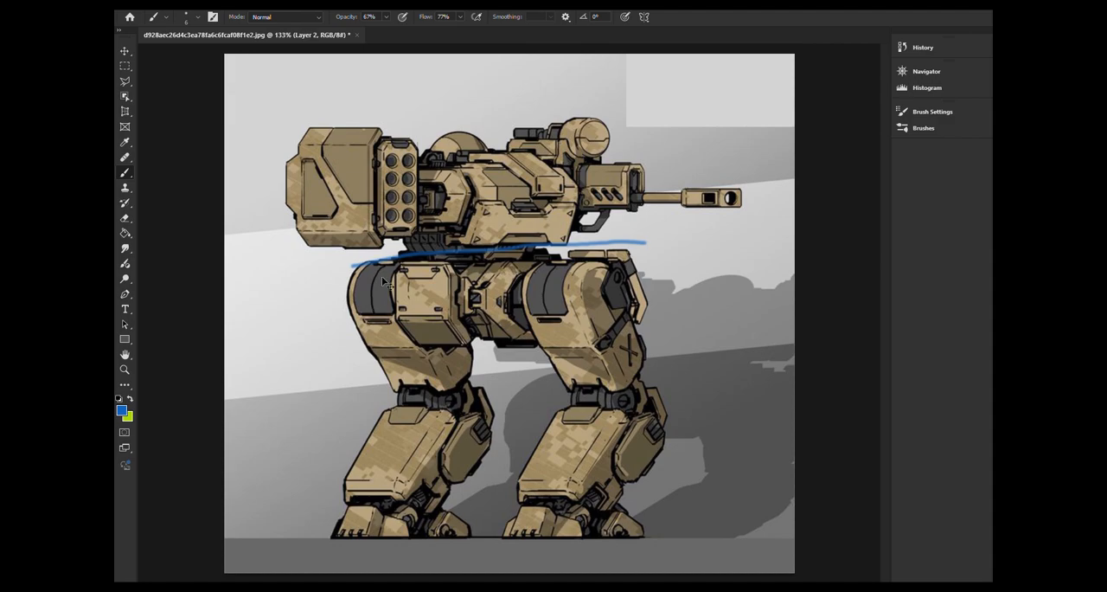
key(ctrl+z)
mouse_move(352, 269)
mouse_down()
mouse_move(354, 354)
mouse_move(634, 344)
mouse_up()
drag(353, 270, 639, 276)
drag(392, 264, 393, 353)
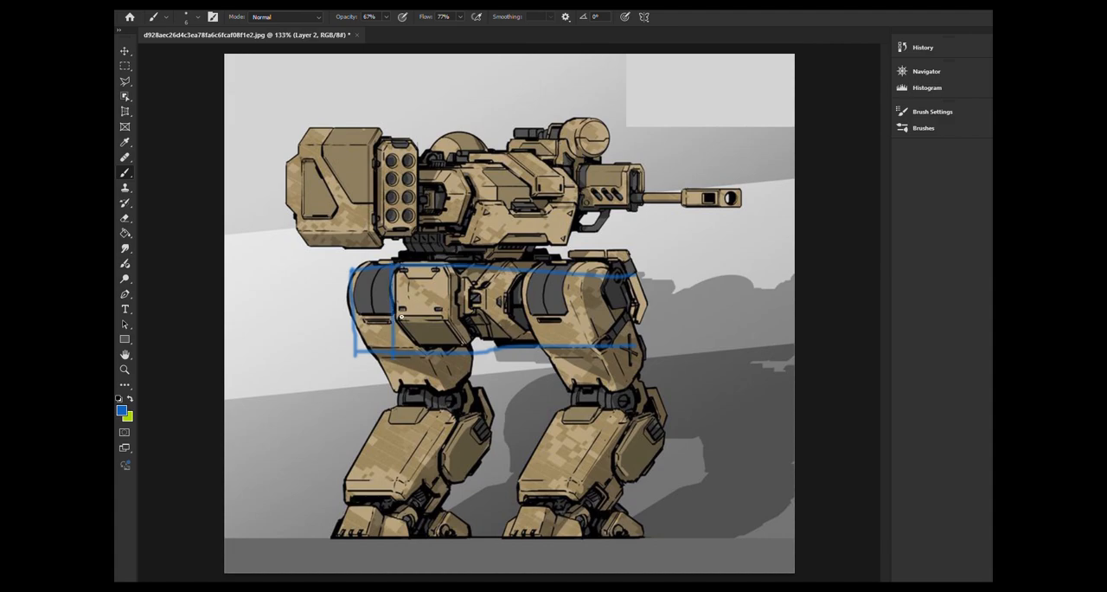
drag(577, 258, 580, 347)
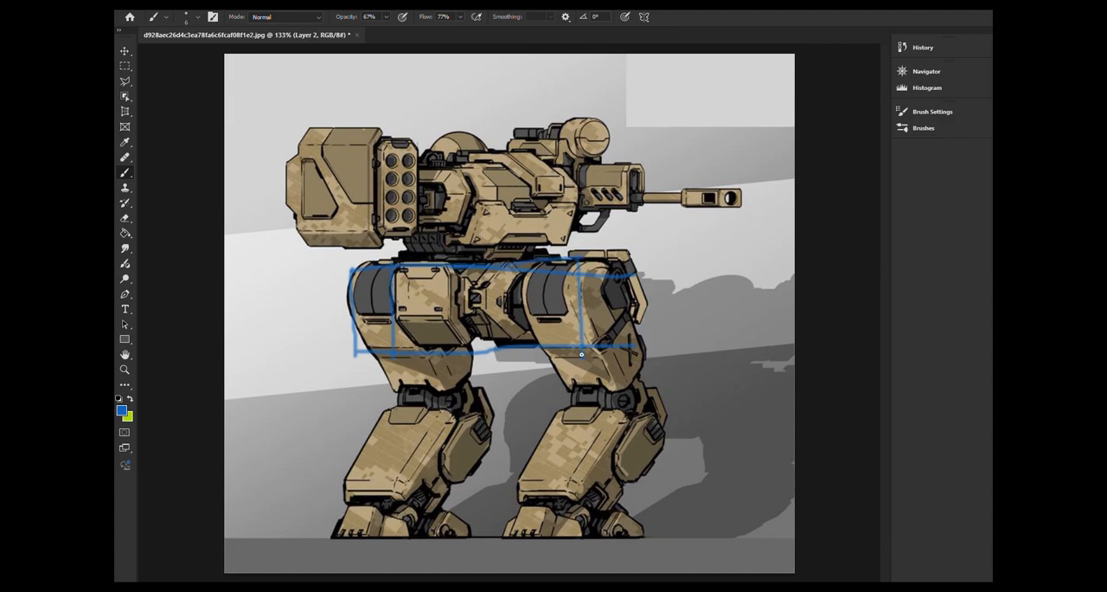
key(ctrl+z)
key(ctrl+z)
key(ctrl+z)
key(ctrl+z)
key(ctrl+z)
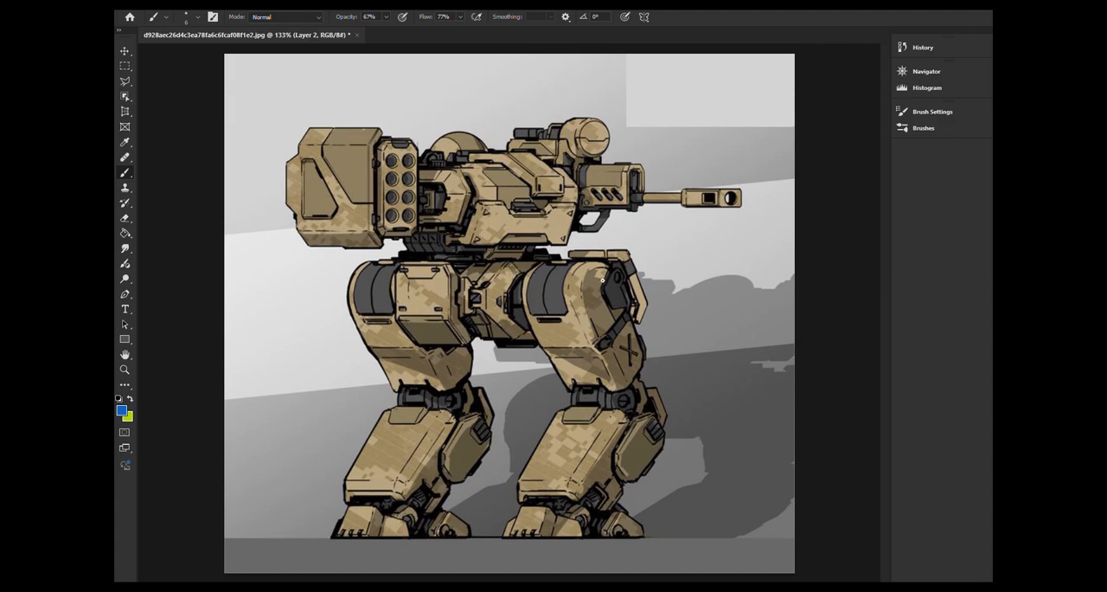
In Photoshop, outline the thigh armour and knee joint of the leg below the gun with blue brush strokes
mouse_move(540, 344)
mouse_down()
mouse_move(519, 294)
mouse_move(566, 255)
mouse_move(579, 268)
mouse_move(589, 350)
mouse_up()
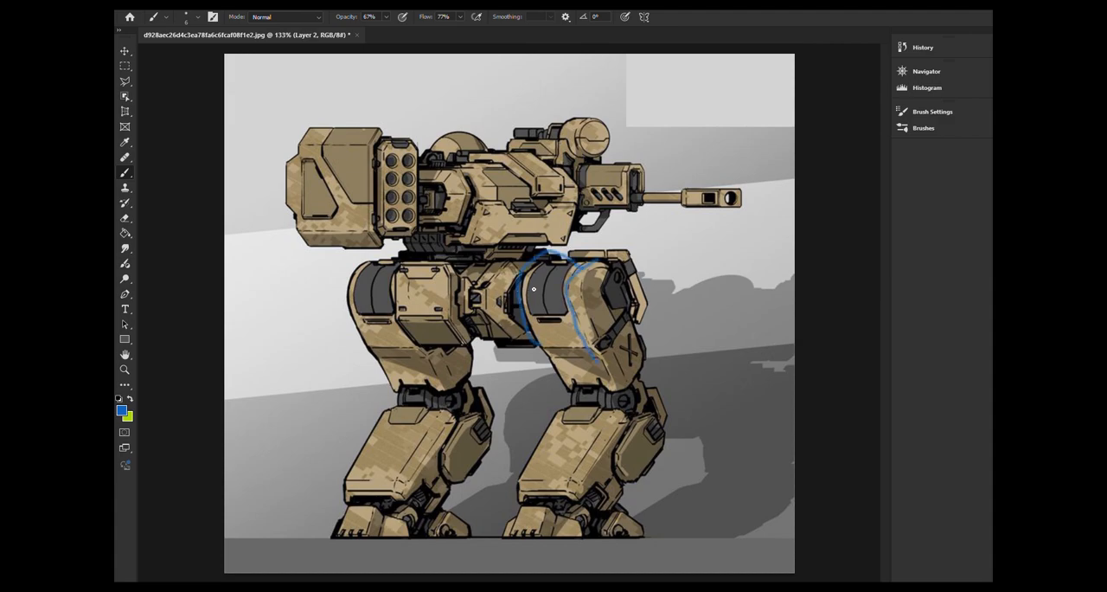
mouse_move(563, 261)
mouse_down()
mouse_move(621, 275)
mouse_move(655, 356)
mouse_up()
drag(564, 388, 620, 391)
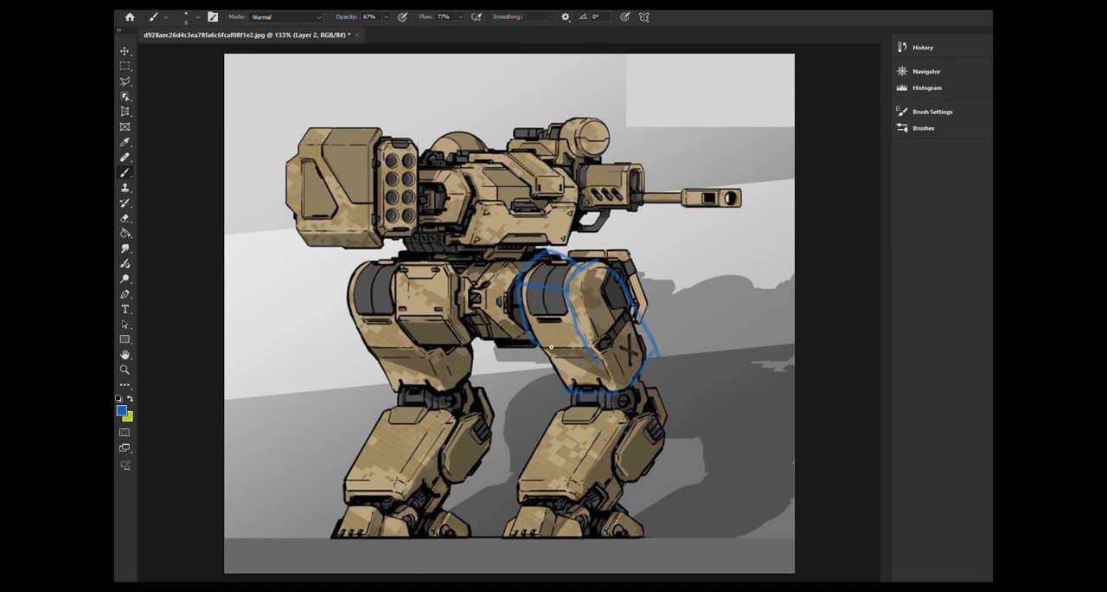
drag(530, 331, 556, 380)
drag(528, 286, 597, 283)
mouse_move(540, 256)
mouse_down()
mouse_move(615, 260)
mouse_move(575, 290)
mouse_move(602, 263)
mouse_move(662, 347)
mouse_move(627, 394)
mouse_up()
mouse_move(598, 360)
mouse_down()
mouse_move(626, 396)
mouse_move(578, 414)
mouse_move(637, 410)
mouse_move(618, 400)
mouse_up()
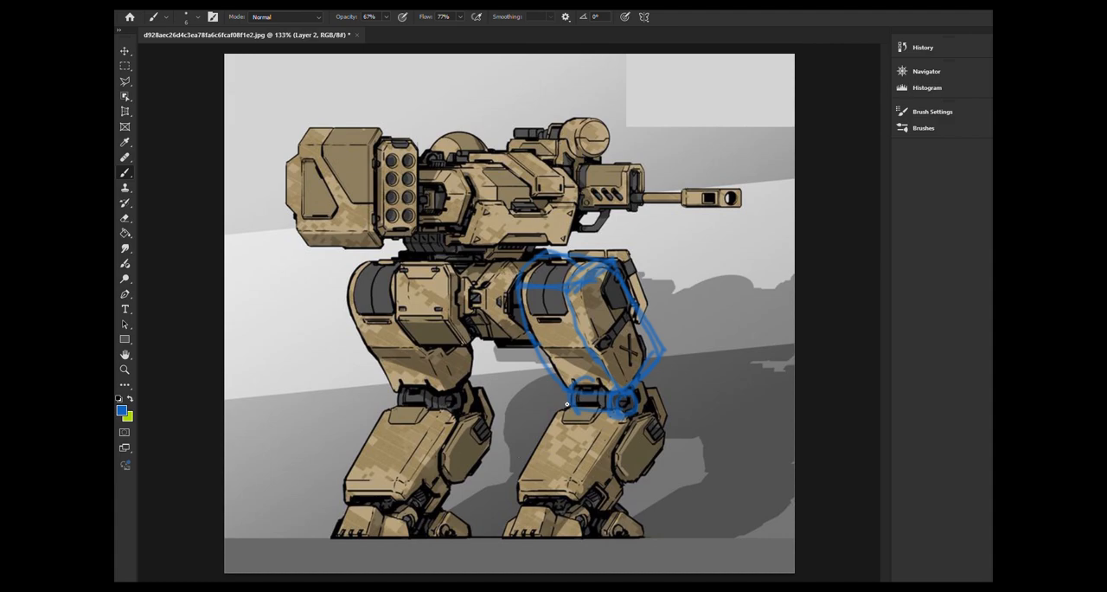
Outline the same leg's shin block and calf armour in blue and mark the division across its thigh
drag(533, 483, 633, 482)
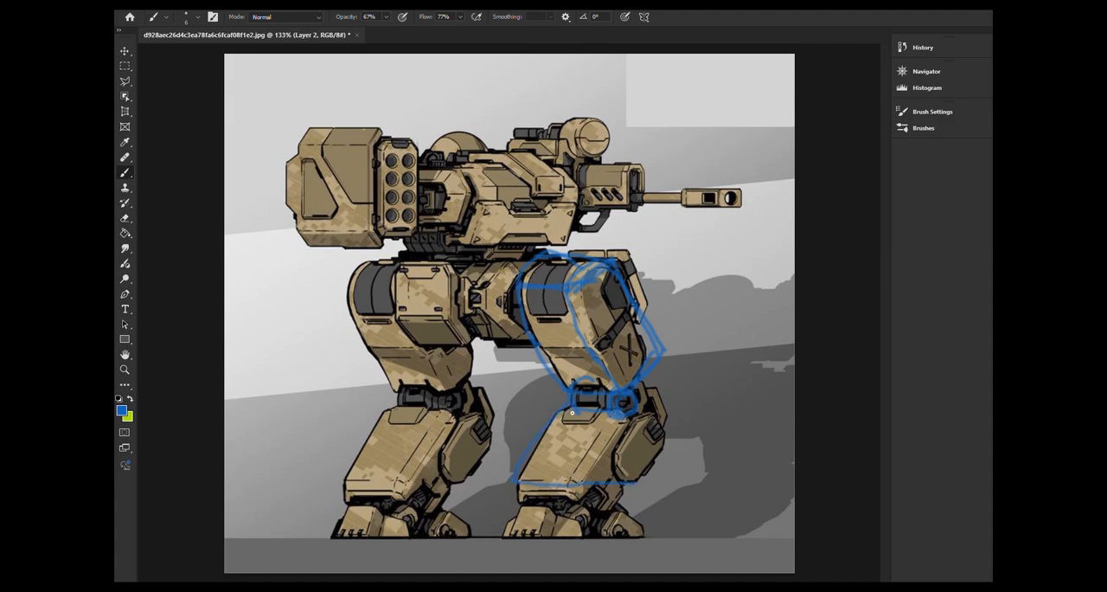
drag(627, 413, 554, 502)
mouse_move(638, 410)
mouse_down()
mouse_move(675, 415)
mouse_move(660, 477)
mouse_move(664, 444)
mouse_up()
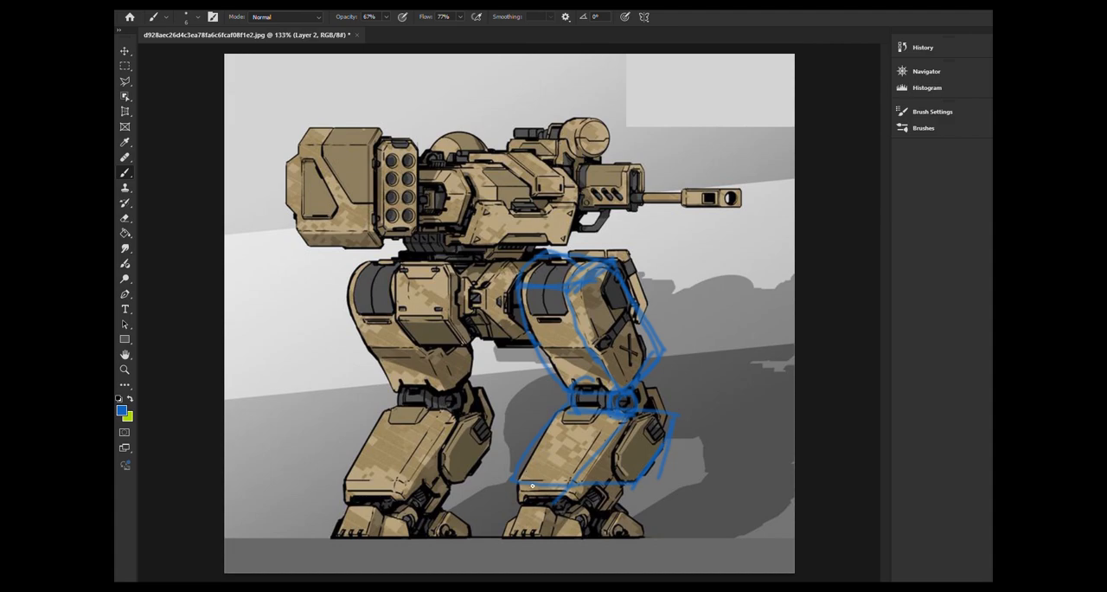
mouse_move(519, 493)
mouse_down()
mouse_move(577, 505)
mouse_move(599, 490)
mouse_move(600, 509)
mouse_move(616, 517)
mouse_up()
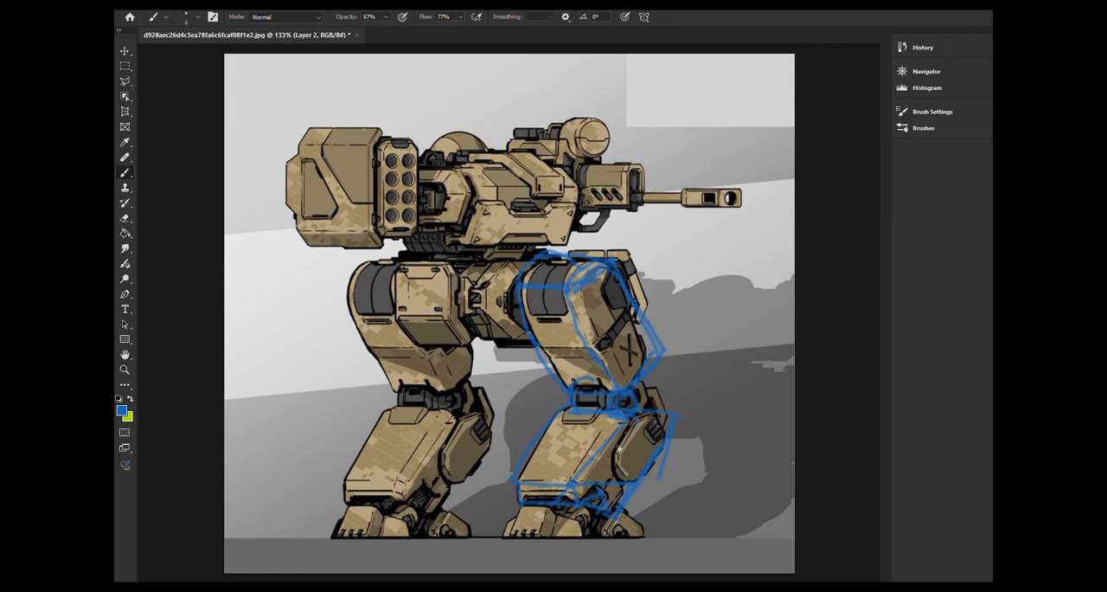
drag(666, 421, 659, 449)
mouse_move(540, 347)
mouse_down()
mouse_move(597, 340)
mouse_move(599, 358)
mouse_move(635, 314)
mouse_move(597, 358)
mouse_up()
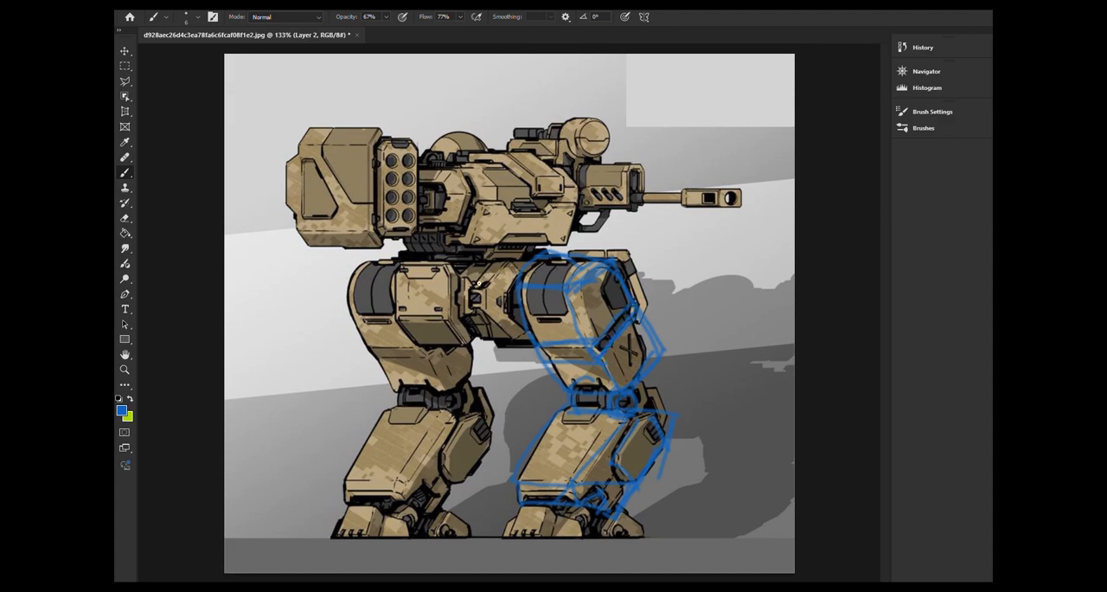
Trace the rear leg's boxy hip panel in blue, including its front face, slanted underside and side thickness
alt+scroll(549, 278, up, 6)
mouse_move(439, 237)
mouse_down()
mouse_move(615, 254)
mouse_move(604, 202)
mouse_move(504, 301)
mouse_move(553, 281)
mouse_up()
mouse_move(390, 303)
mouse_down()
mouse_move(389, 393)
mouse_move(393, 298)
mouse_move(443, 295)
mouse_move(473, 296)
mouse_move(476, 388)
mouse_up()
drag(380, 393, 493, 391)
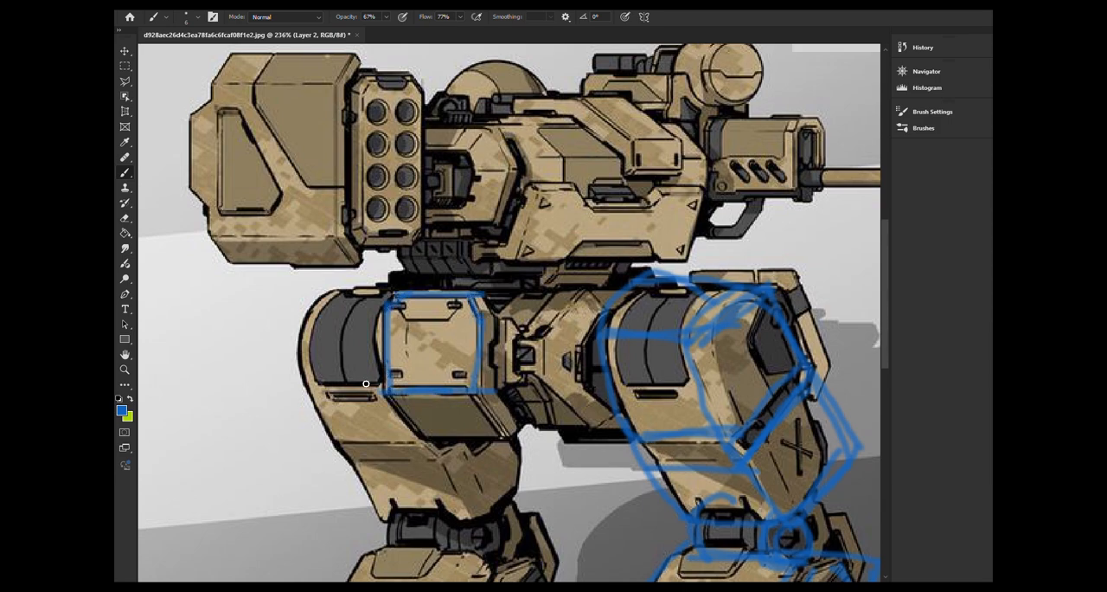
mouse_move(387, 395)
mouse_down()
mouse_move(425, 445)
mouse_move(543, 454)
mouse_up()
mouse_move(482, 398)
mouse_down()
mouse_move(506, 440)
mouse_move(525, 419)
mouse_move(519, 427)
mouse_up()
drag(502, 302, 499, 380)
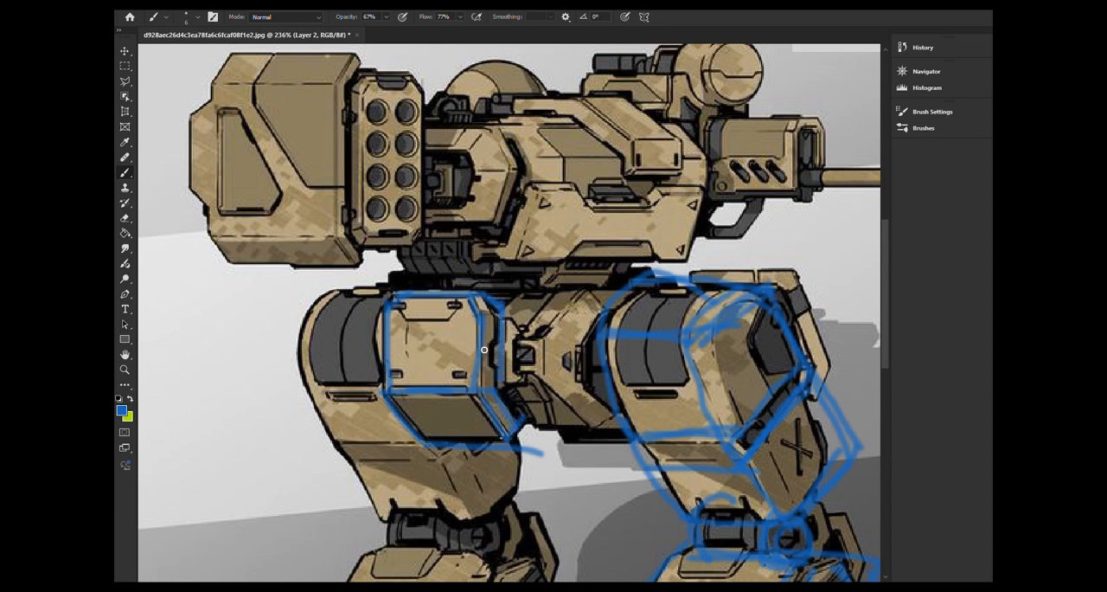
Draw a blue line along the torso's underside and outline the notched armour plate on the torso's lower side
scroll(485, 349, up, 5)
scroll(407, 364, right, 3)
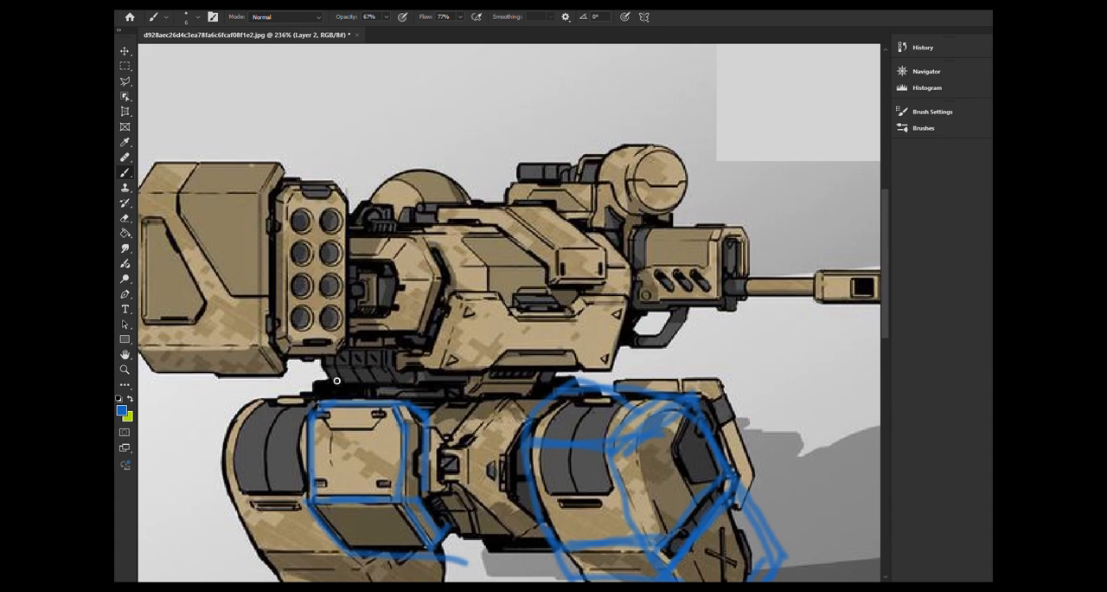
mouse_move(315, 363)
mouse_down()
mouse_move(452, 364)
mouse_move(465, 308)
mouse_move(500, 303)
mouse_move(520, 325)
mouse_move(576, 327)
mouse_move(604, 303)
mouse_move(628, 312)
mouse_move(480, 369)
mouse_move(502, 347)
mouse_move(585, 351)
mouse_move(594, 369)
mouse_move(609, 370)
mouse_up()
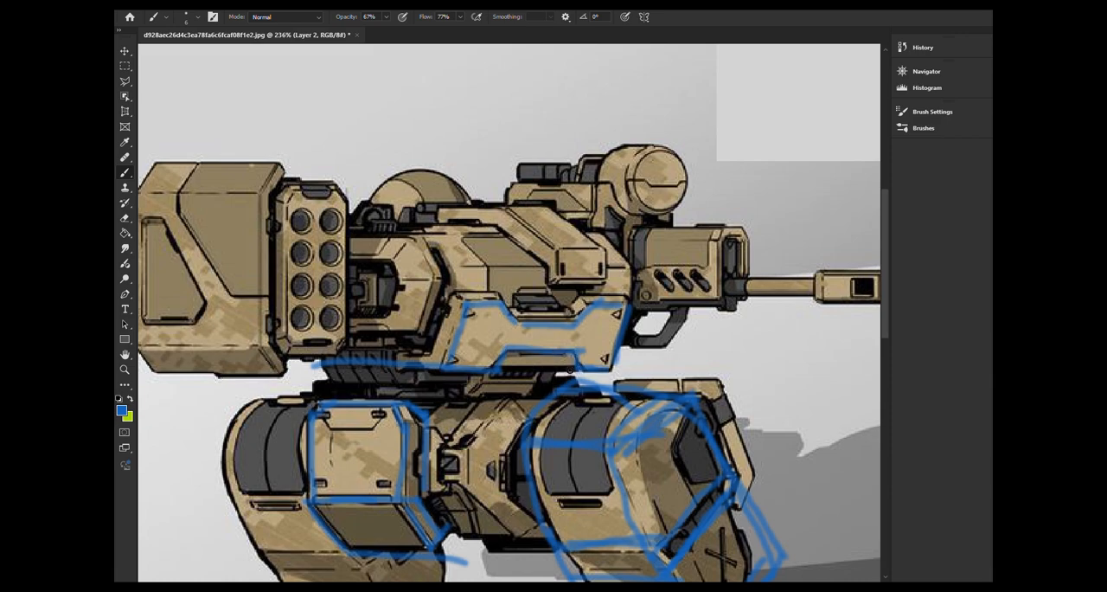
Sketch the front leg's foot in blue, covering the toe block, its side face, the ground line and the heel
mouse_move(679, 163)
mouse_down()
mouse_move(616, 258)
mouse_move(694, 66)
mouse_move(606, 251)
mouse_move(569, 182)
mouse_move(597, 130)
mouse_up()
mouse_move(598, 376)
mouse_down()
mouse_move(549, 212)
mouse_move(480, 243)
mouse_move(492, 201)
mouse_up()
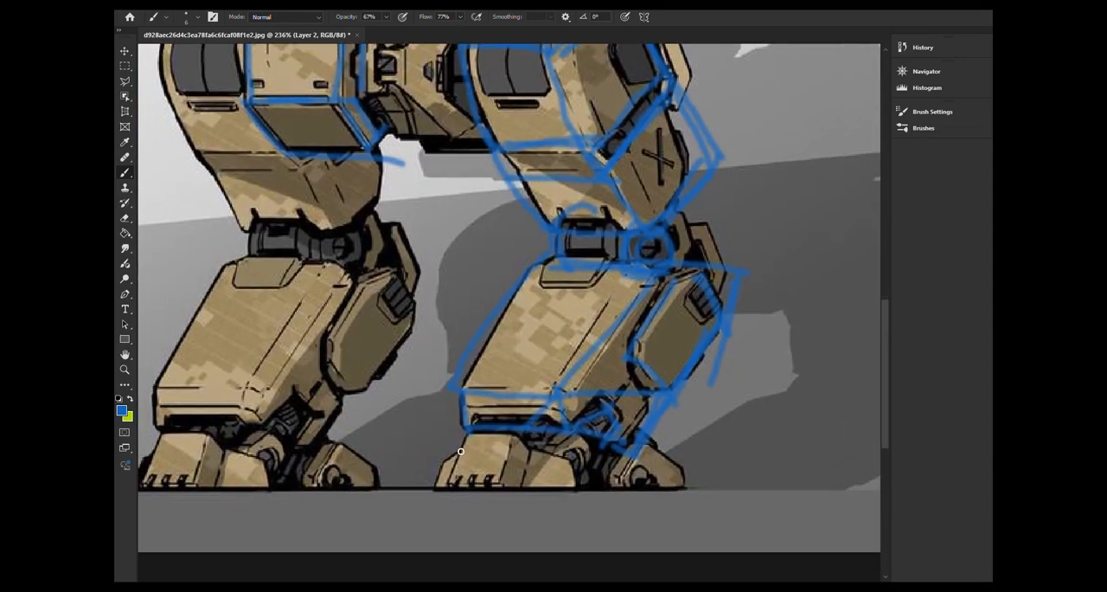
mouse_move(456, 435)
mouse_down()
mouse_move(441, 500)
mouse_move(514, 437)
mouse_up()
drag(449, 486, 518, 489)
mouse_move(513, 437)
mouse_down()
mouse_move(531, 454)
mouse_move(517, 500)
mouse_move(588, 476)
mouse_up()
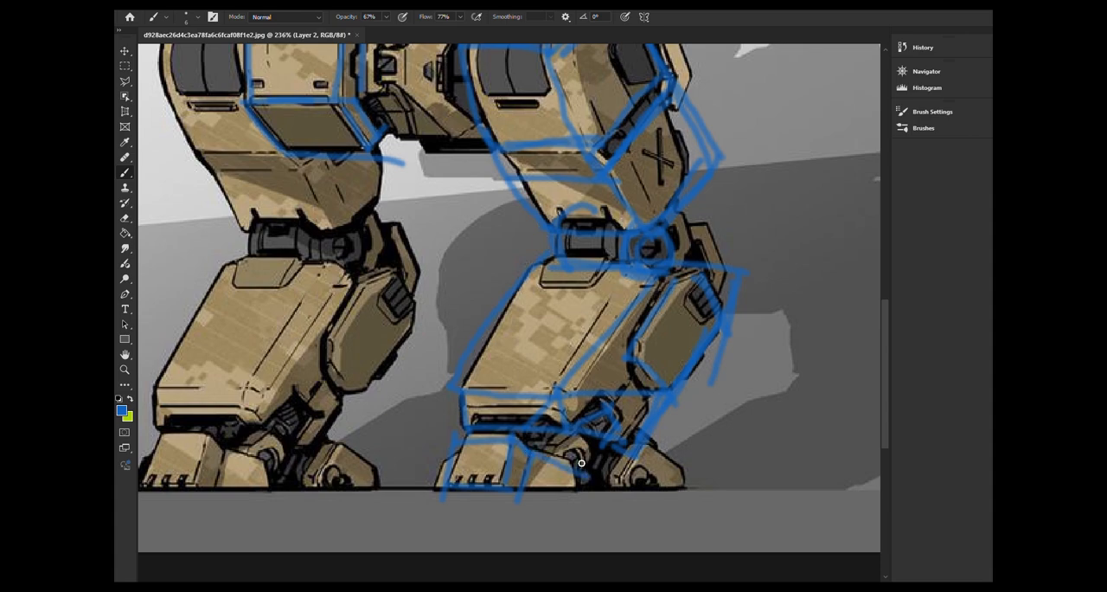
drag(416, 490, 597, 498)
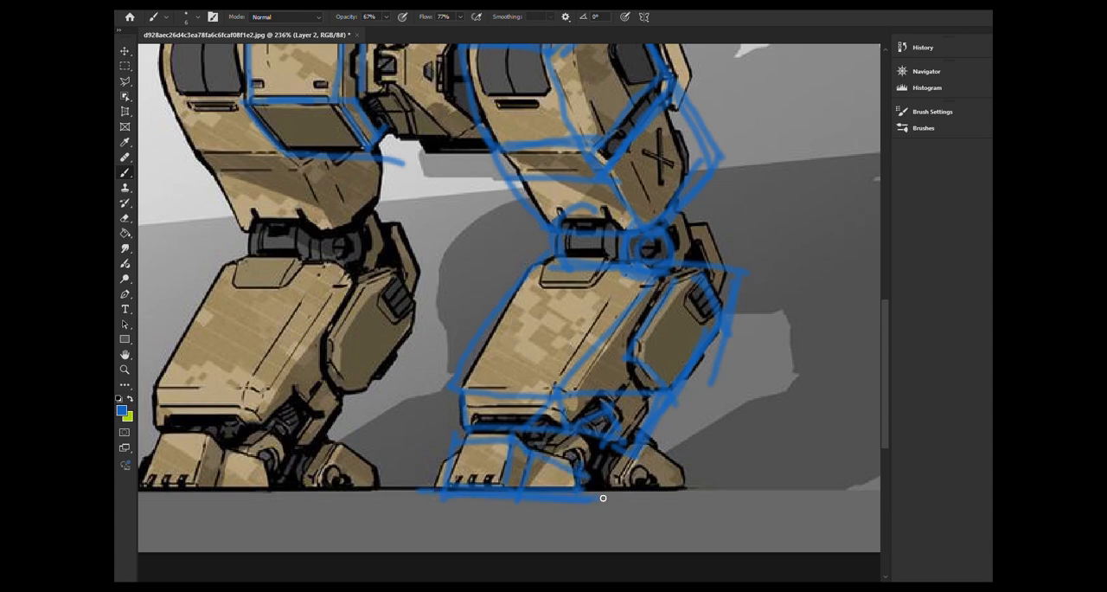
drag(435, 490, 564, 495)
mouse_move(640, 451)
mouse_down()
mouse_move(615, 490)
mouse_move(701, 483)
mouse_up()
drag(629, 492, 701, 500)
alt+scroll(653, 469, down, 2)
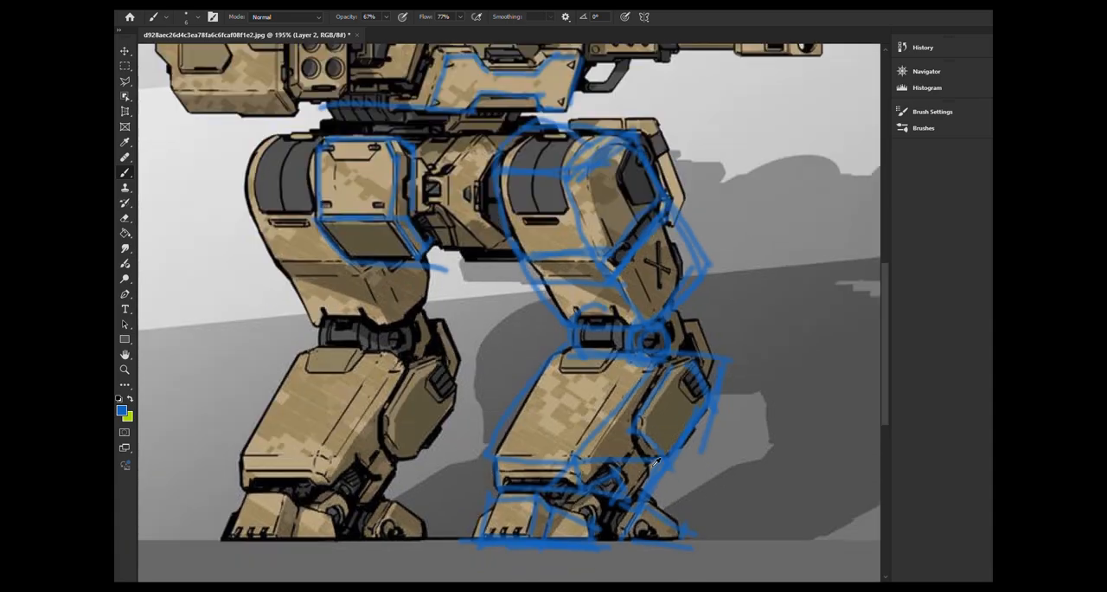
alt+scroll(656, 463, down, 6)
alt+scroll(655, 430, up, 5)
drag(530, 322, 616, 399)
drag(624, 274, 561, 295)
key(ctrl+0)
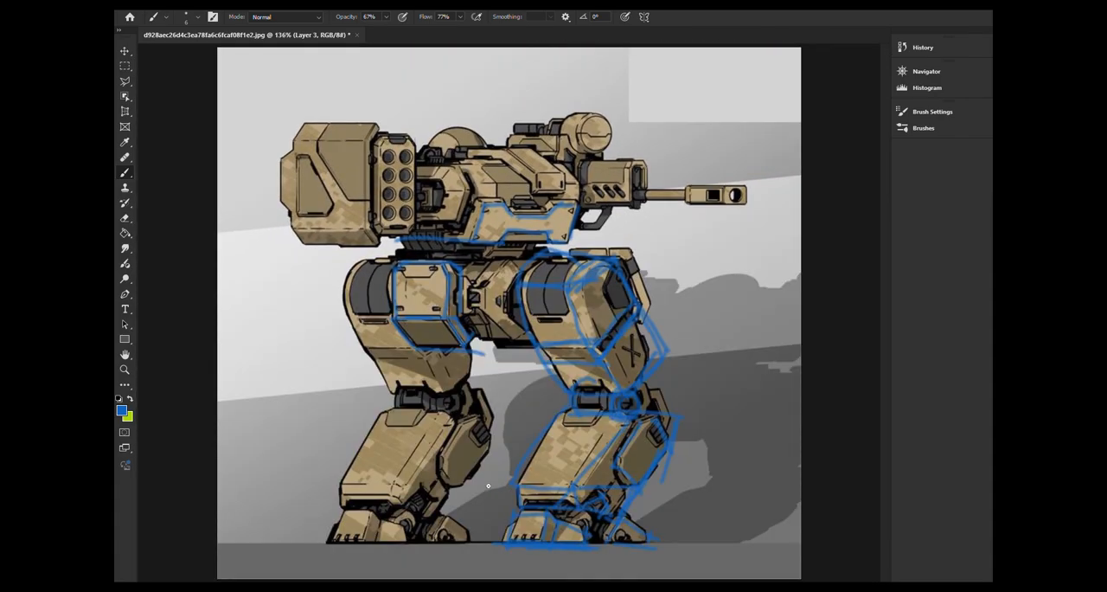
Sketch the pelvis block between the two thighs in blue, with its central plate and diagonal upper and lower edges
alt+scroll(514, 346, up, 5)
drag(513, 272, 467, 331)
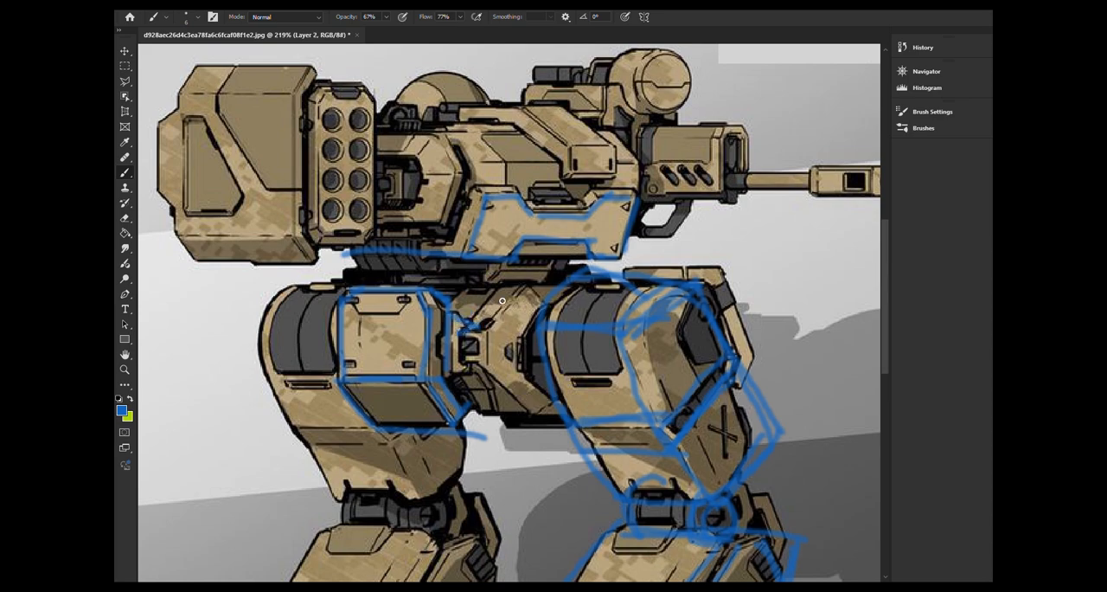
drag(502, 301, 473, 327)
drag(517, 287, 465, 334)
mouse_move(526, 295)
mouse_down()
mouse_move(478, 339)
mouse_move(489, 359)
mouse_up()
mouse_move(460, 323)
mouse_down()
mouse_move(455, 373)
mouse_move(512, 378)
mouse_move(500, 387)
mouse_up()
drag(511, 423, 567, 417)
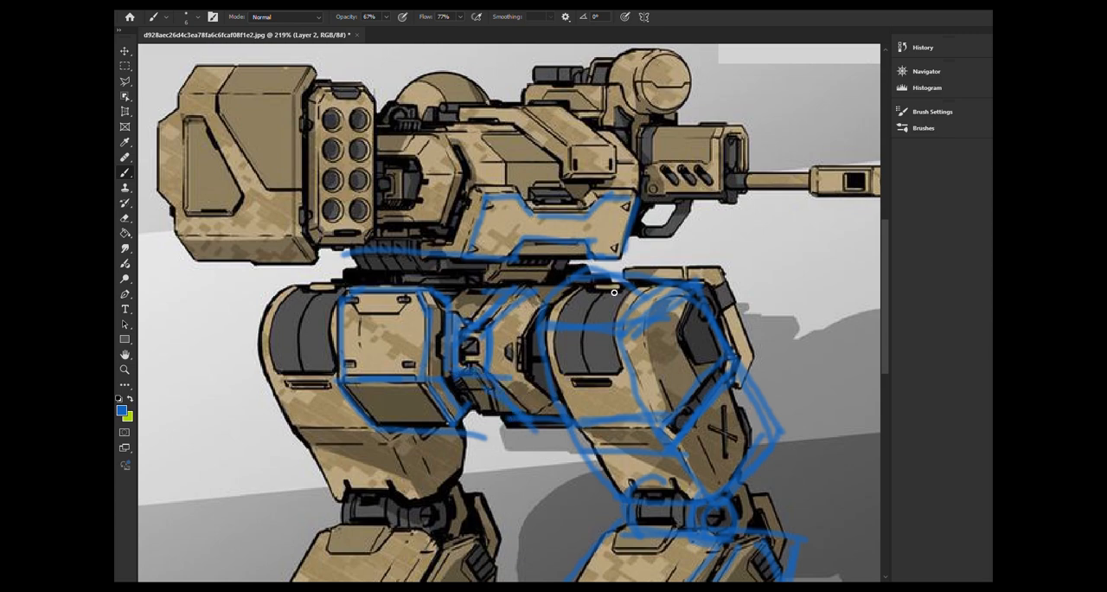
Swap the brush colour to yellow-green and trace the pelvis plate's side, its upper diagonal brace and the top edge
click(130, 400)
drag(450, 320, 454, 340)
drag(456, 335, 460, 332)
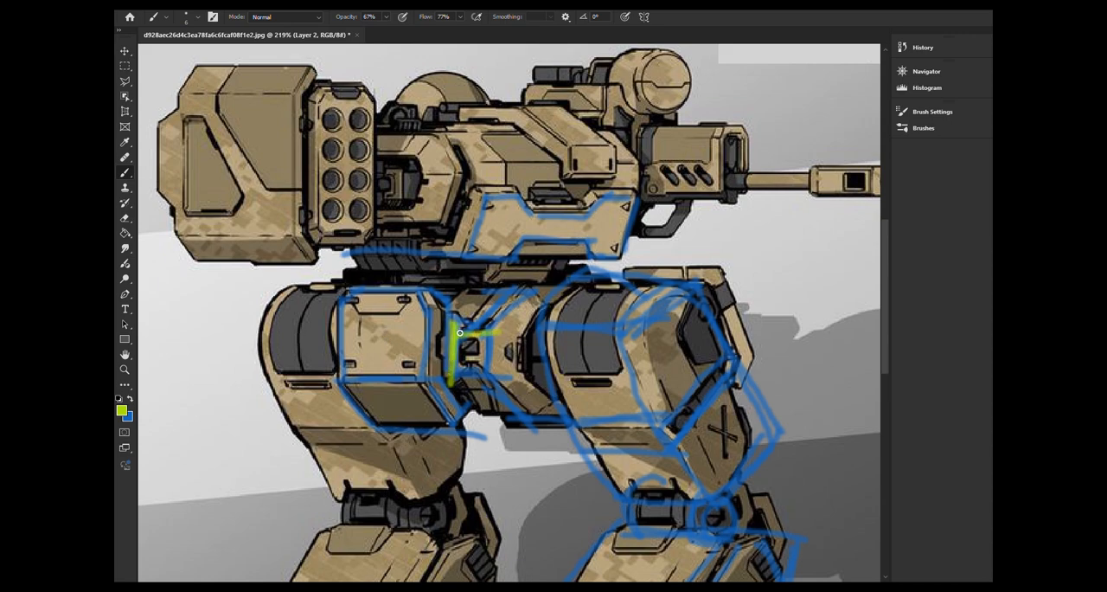
drag(527, 289, 483, 336)
drag(441, 329, 520, 291)
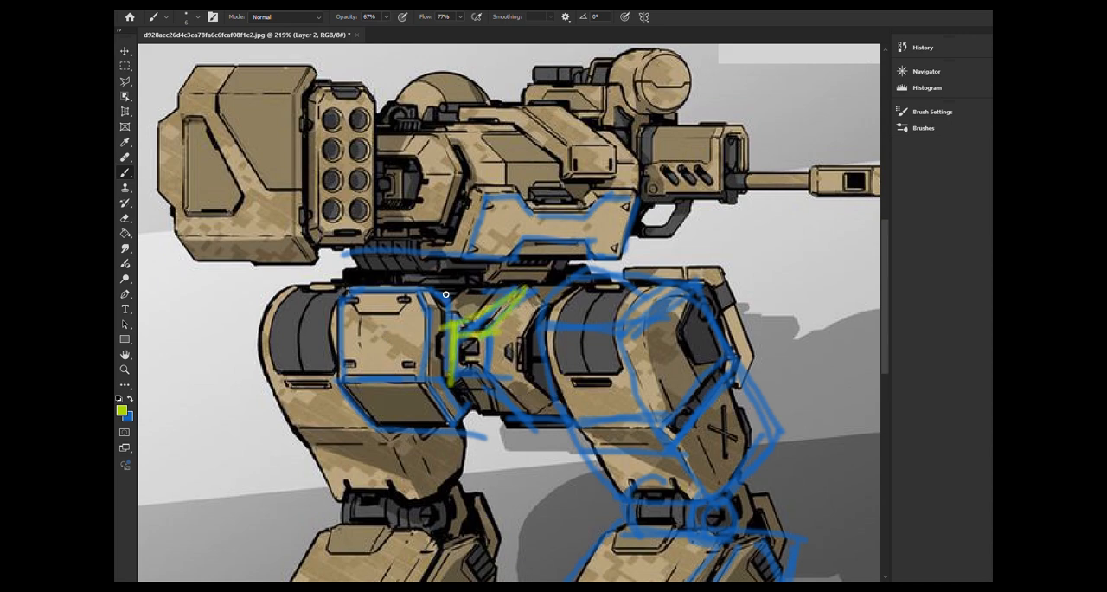
drag(444, 294, 643, 285)
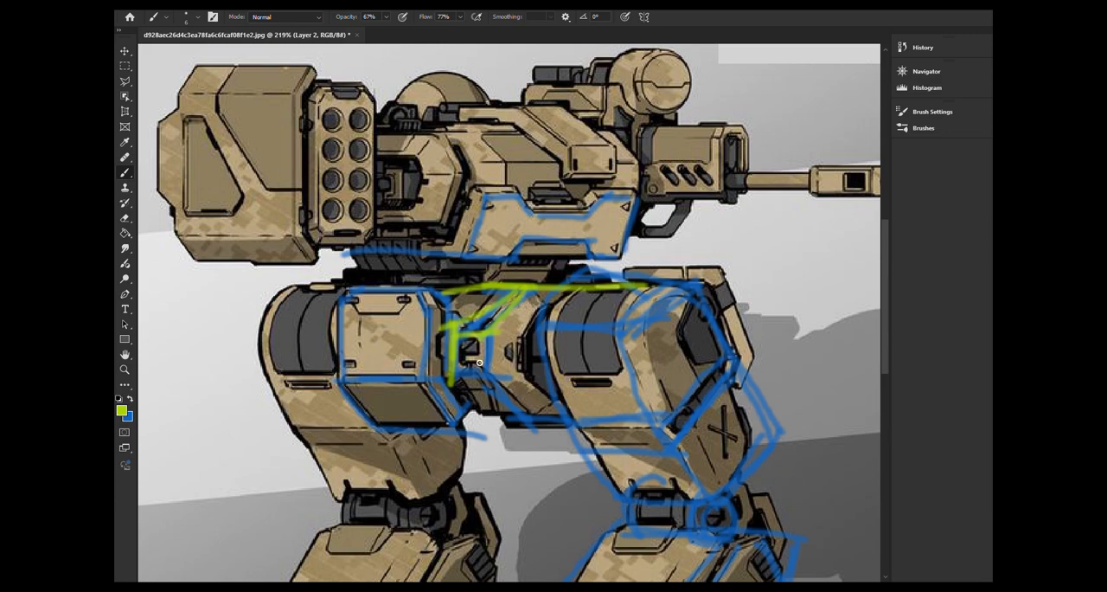
Complete the yellow-green pelvis sketch with the central plate, lower edges and angled recess beside the thigh, and mark the hip panel's top edge
drag(480, 362, 527, 408)
mouse_move(496, 318)
mouse_down()
mouse_move(491, 378)
mouse_move(510, 378)
mouse_up()
mouse_move(454, 372)
mouse_down()
mouse_move(480, 372)
mouse_move(470, 418)
mouse_move(571, 422)
mouse_move(557, 415)
mouse_up()
mouse_move(548, 312)
mouse_down()
mouse_move(517, 348)
mouse_move(554, 405)
mouse_up()
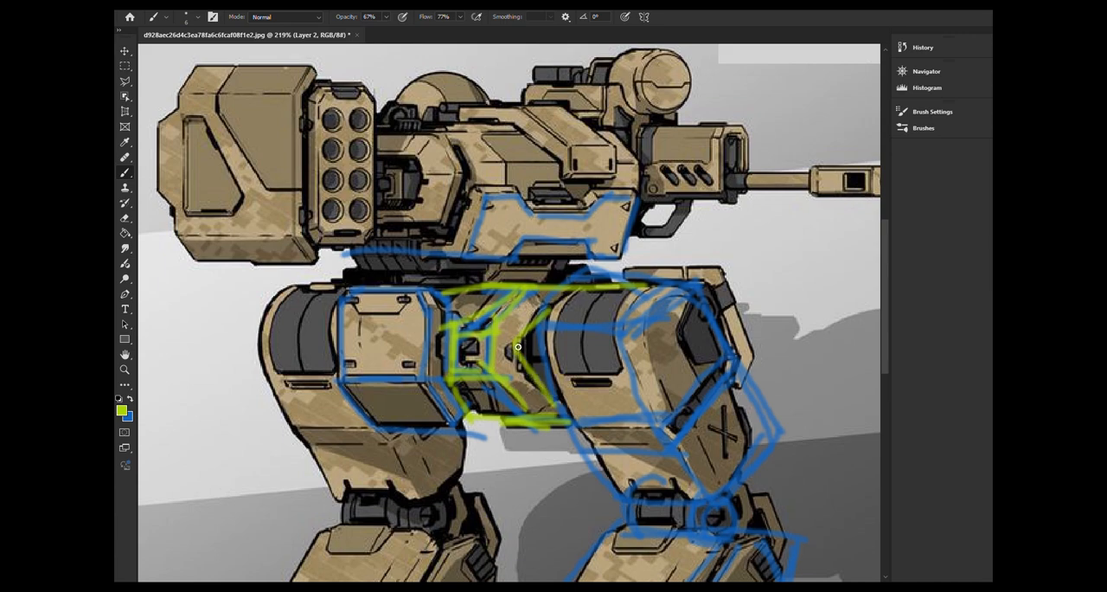
mouse_move(523, 334)
mouse_down()
mouse_move(516, 383)
mouse_move(552, 303)
mouse_move(566, 430)
mouse_up()
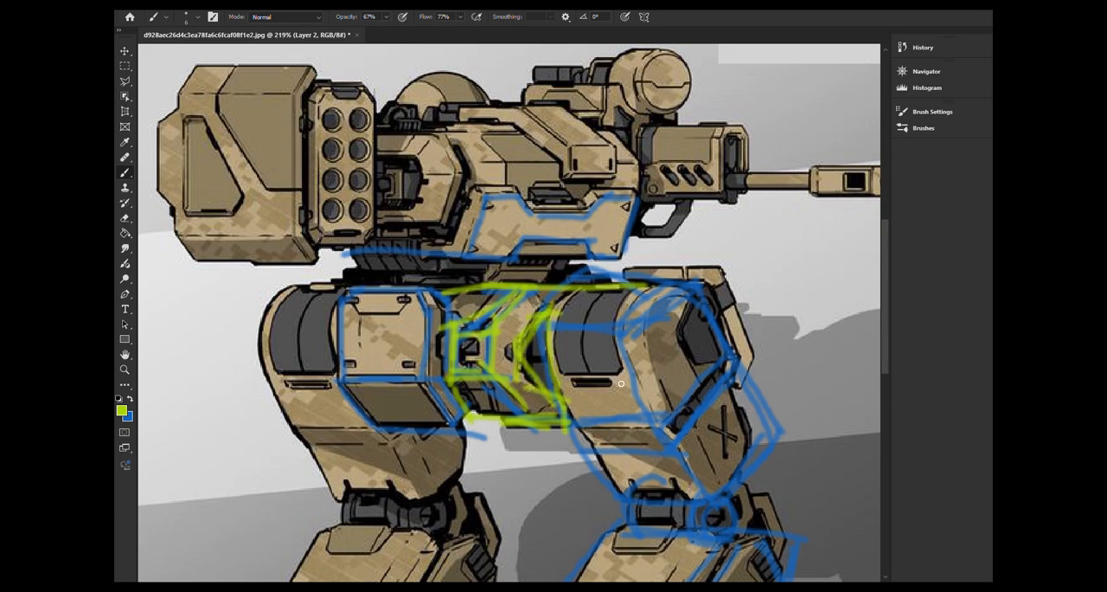
drag(482, 300, 587, 297)
drag(488, 280, 592, 285)
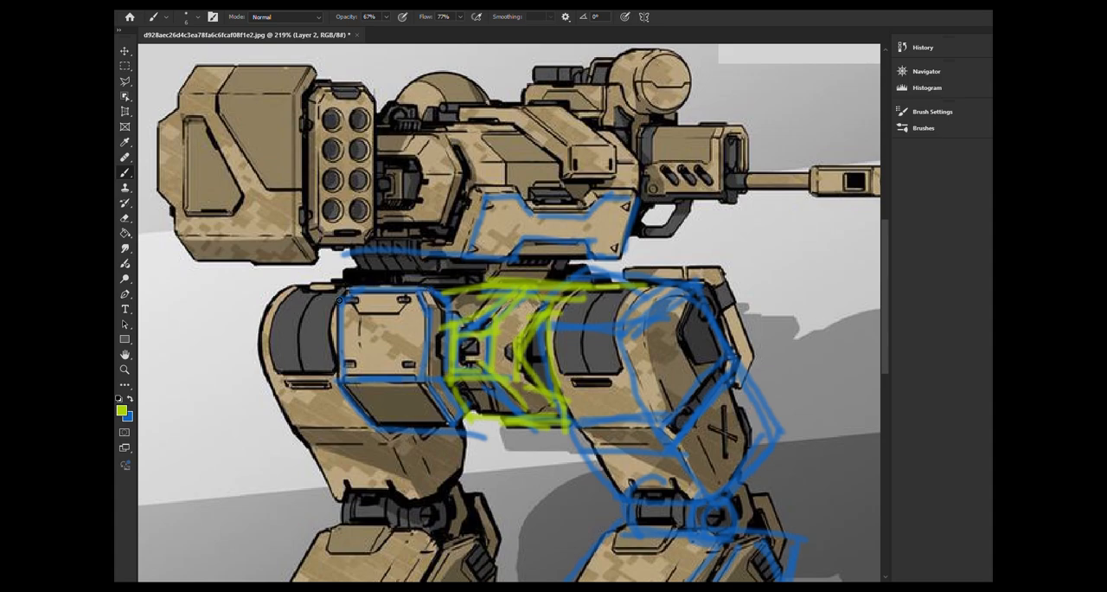
drag(354, 295, 402, 291)
On a new layer, outline in red (d40606) the recess behind the missile rack and the angular housing around it
scroll(539, 295, up, 3)
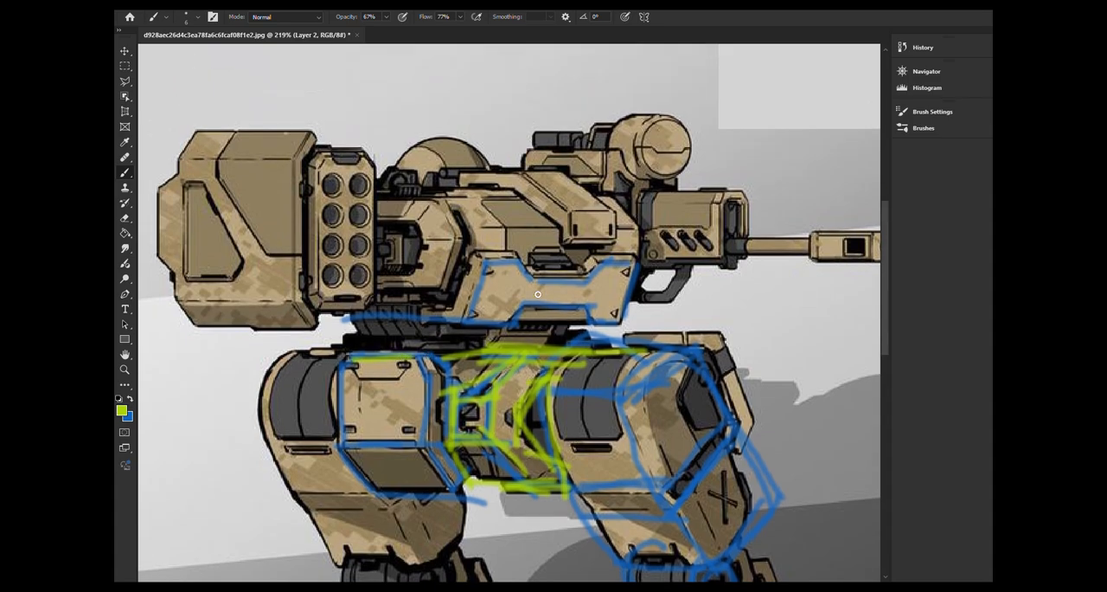
key(ctrl+shift+alt+n)
mouse_move(547, 412)
mouse_down()
mouse_move(651, 270)
mouse_move(577, 359)
mouse_move(632, 128)
mouse_move(625, 400)
mouse_move(661, 481)
mouse_move(695, 510)
mouse_move(648, 485)
mouse_up()
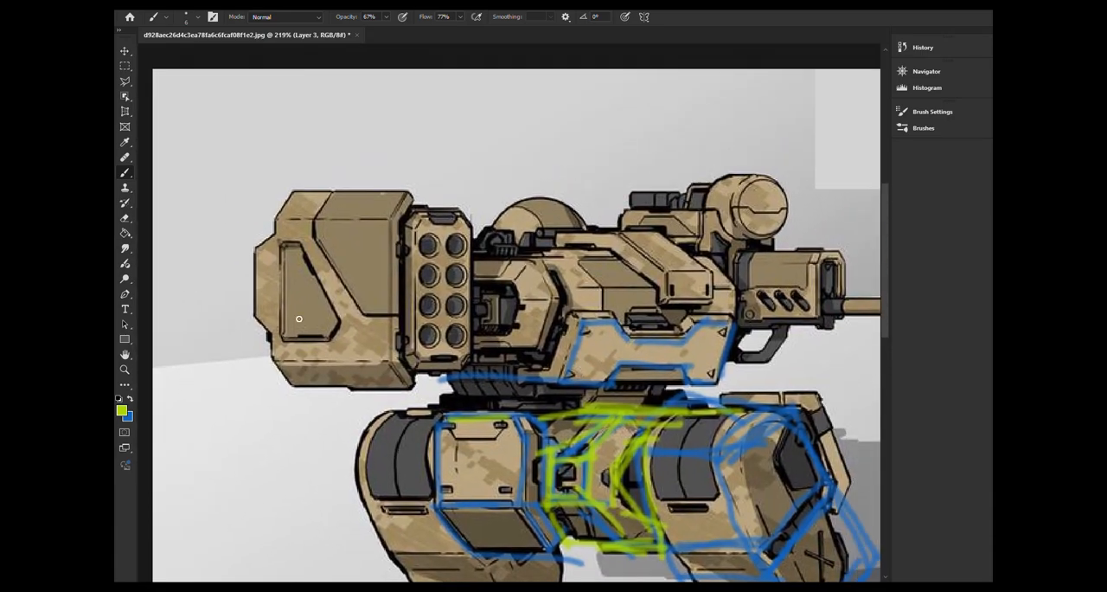
click(122, 412)
click(629, 112)
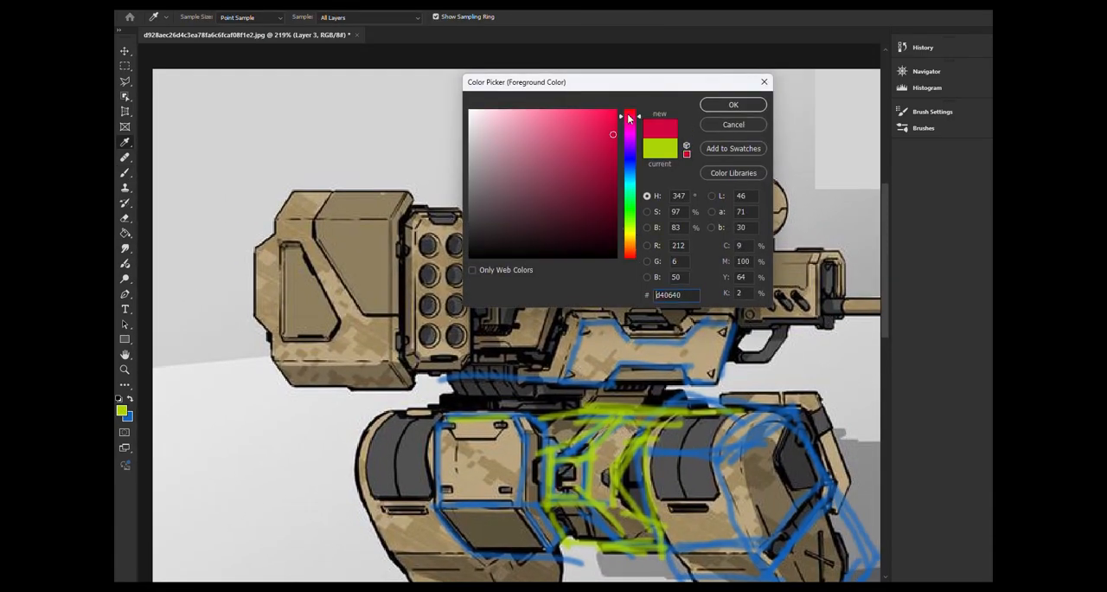
click(761, 106)
mouse_move(436, 286)
mouse_down()
mouse_move(496, 280)
mouse_move(519, 291)
mouse_move(511, 333)
mouse_move(458, 342)
mouse_up()
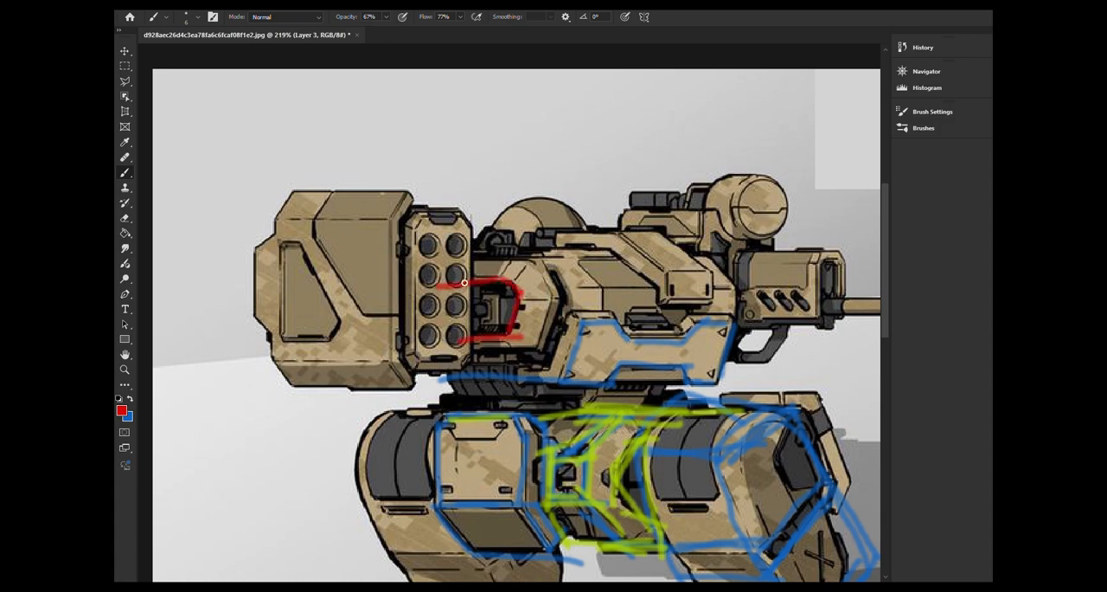
mouse_move(431, 287)
mouse_down()
mouse_move(434, 350)
mouse_move(487, 338)
mouse_up()
mouse_move(459, 259)
mouse_down()
mouse_move(545, 267)
mouse_move(556, 329)
mouse_move(541, 356)
mouse_move(449, 357)
mouse_up()
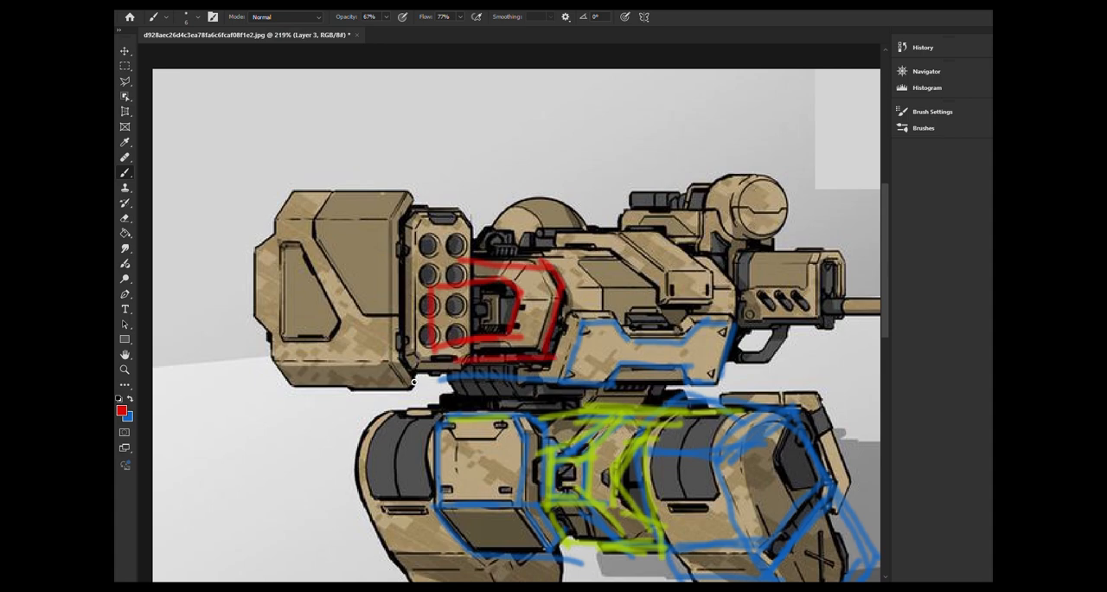
Replace red with green (89b442) as the secondary colour, undo the blue stroke on the missile pod, and make green the active brush colour
click(131, 399)
click(131, 421)
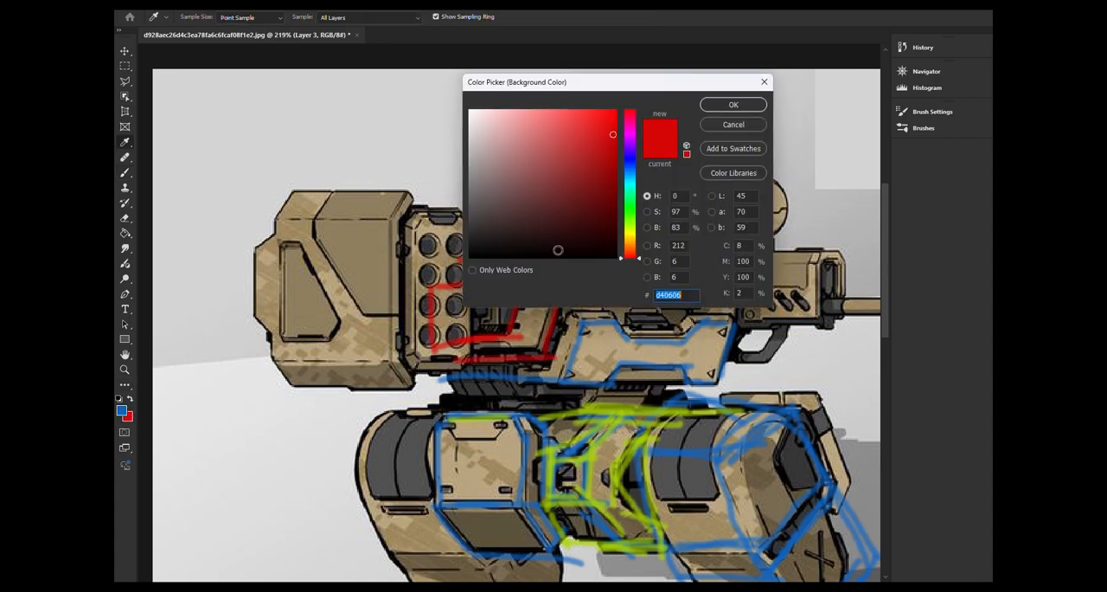
click(610, 420)
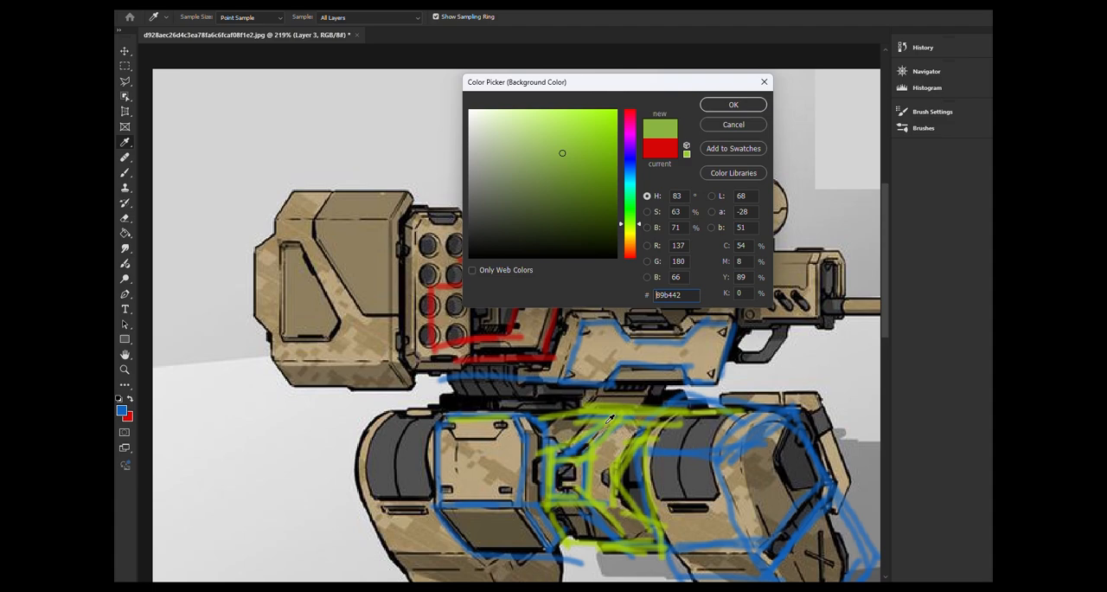
click(738, 108)
drag(384, 237, 390, 337)
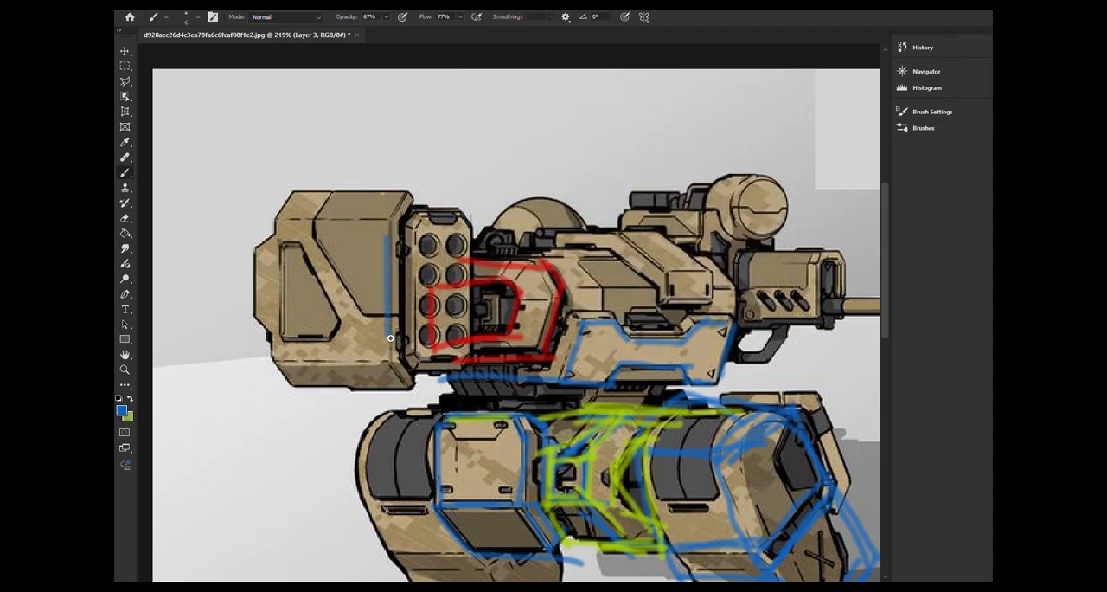
key(ctrl+z)
click(130, 398)
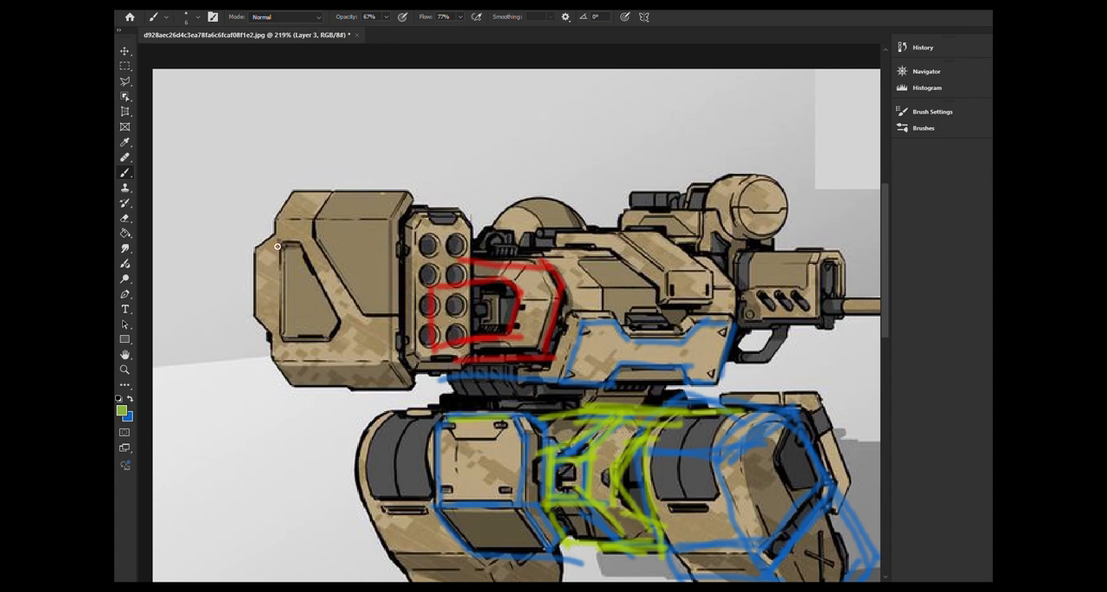
Sketch the torso as a long green box, with its rear edges, double top line, sloped front and bottom edge
drag(266, 238, 274, 345)
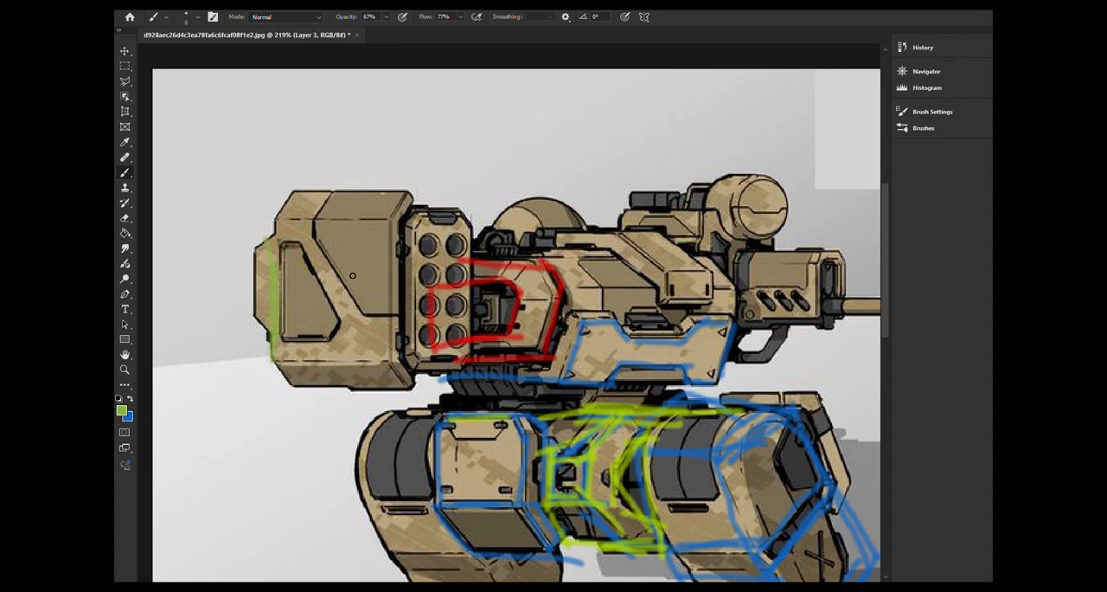
mouse_move(337, 257)
mouse_down()
mouse_move(335, 350)
mouse_move(402, 258)
mouse_move(600, 266)
mouse_move(496, 262)
mouse_move(523, 258)
mouse_up()
drag(373, 254, 412, 255)
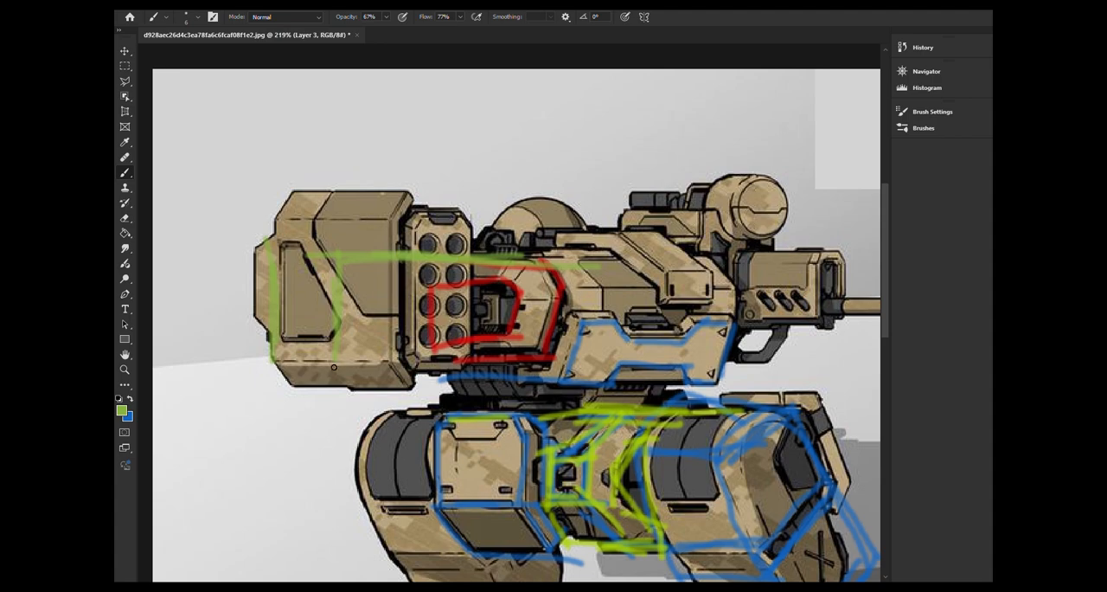
drag(334, 369, 510, 377)
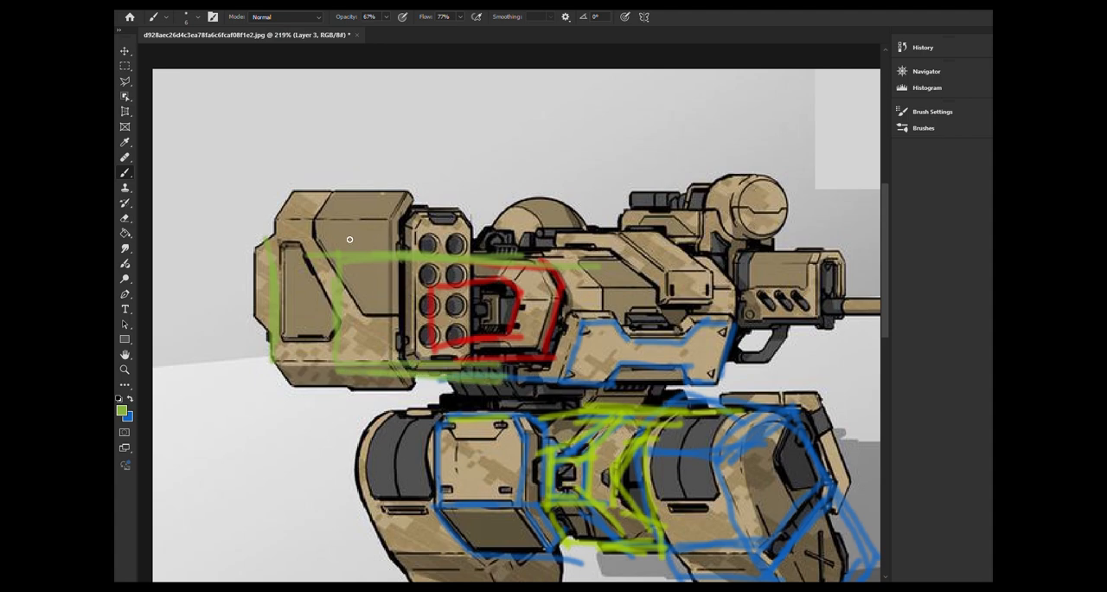
mouse_move(350, 239)
mouse_down()
mouse_move(596, 231)
mouse_move(749, 268)
mouse_move(729, 377)
mouse_up()
drag(453, 373, 758, 381)
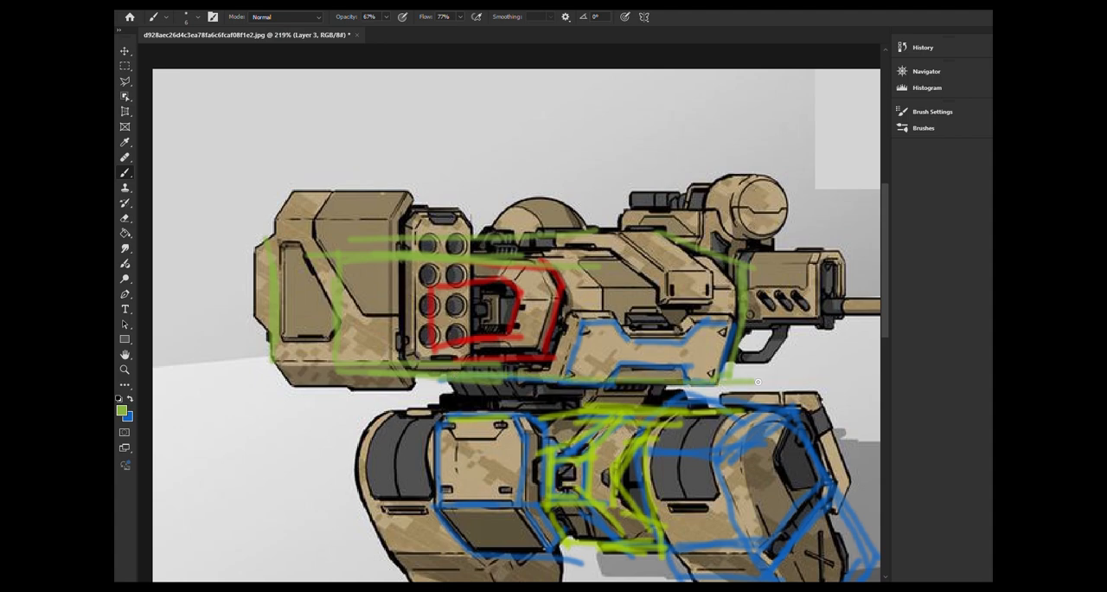
Sketch the tapered waist block between torso and pelvis in green, and arc over the dome on the torso's top
drag(443, 375, 474, 407)
drag(544, 374, 569, 404)
drag(469, 399, 663, 407)
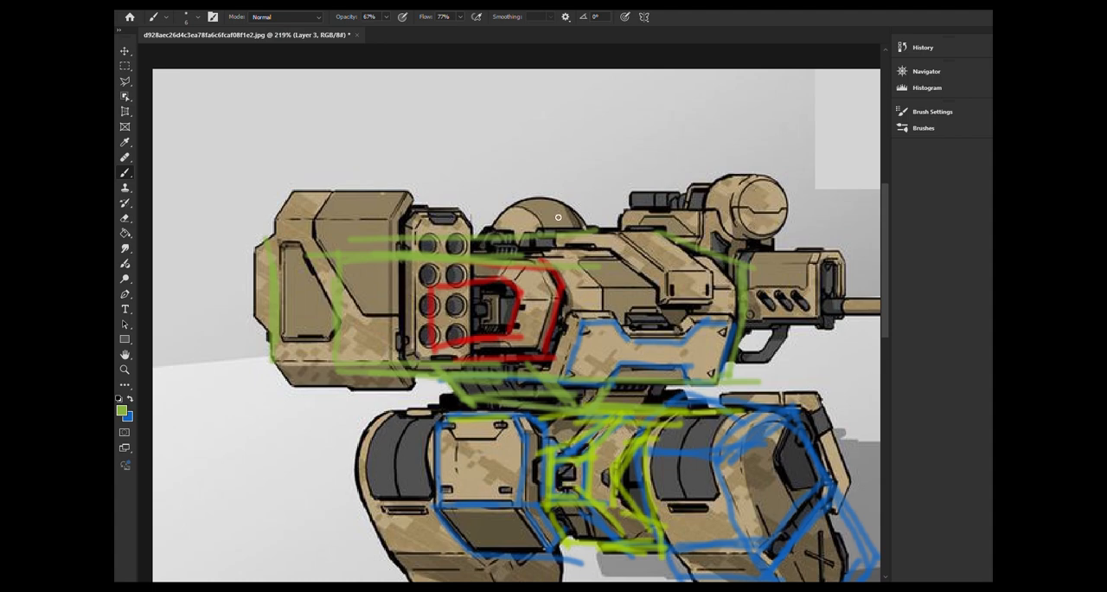
mouse_move(488, 236)
mouse_down()
mouse_move(554, 199)
mouse_move(597, 225)
mouse_move(512, 210)
mouse_up()
alt+scroll(408, 407, down, 6)
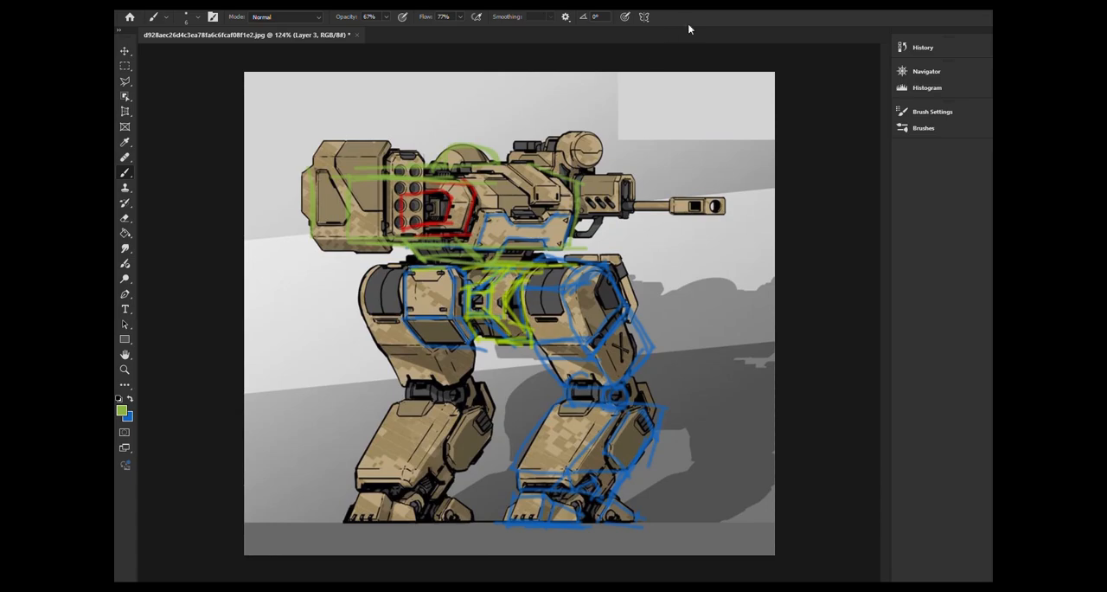
Mark the front end of the gun housing with a green line, and undo the vertical line drawn down the torso
alt+scroll(418, 350, up, 6)
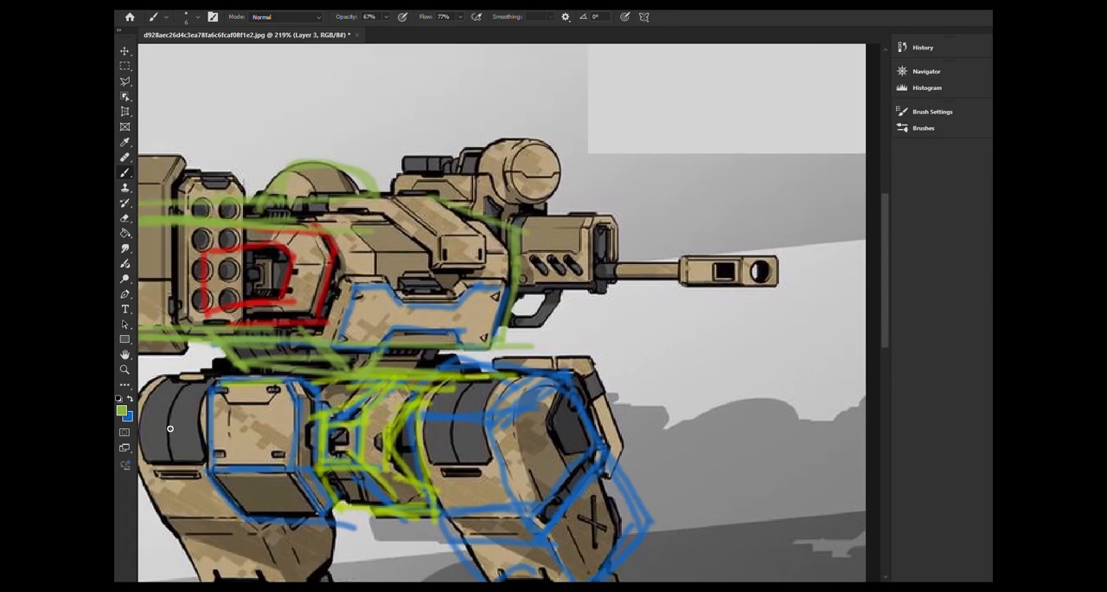
drag(596, 218, 591, 278)
drag(385, 181, 389, 320)
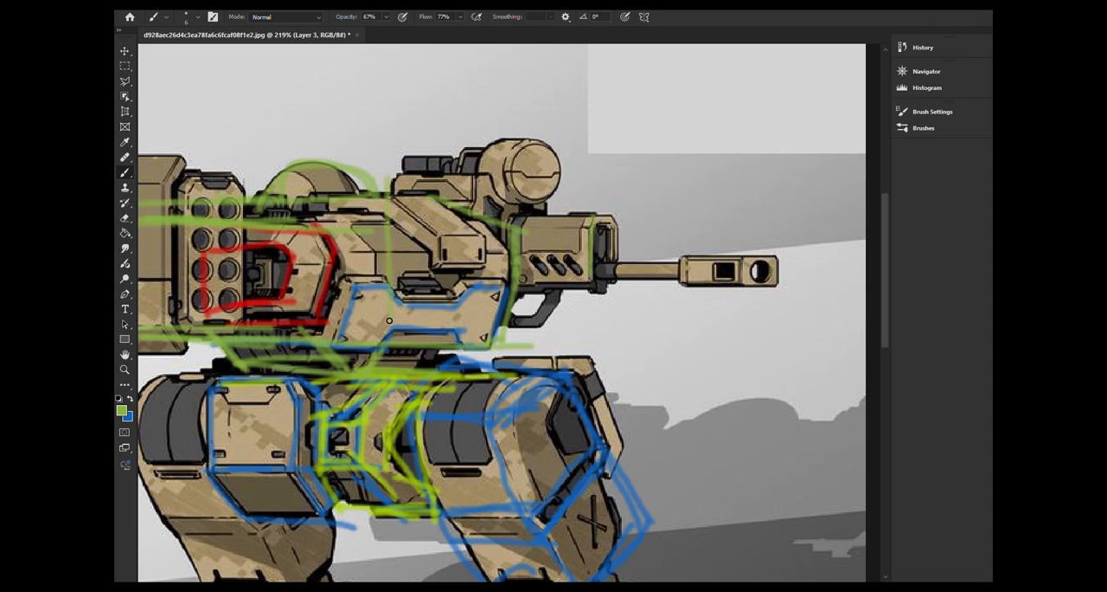
key(ctrl+z)
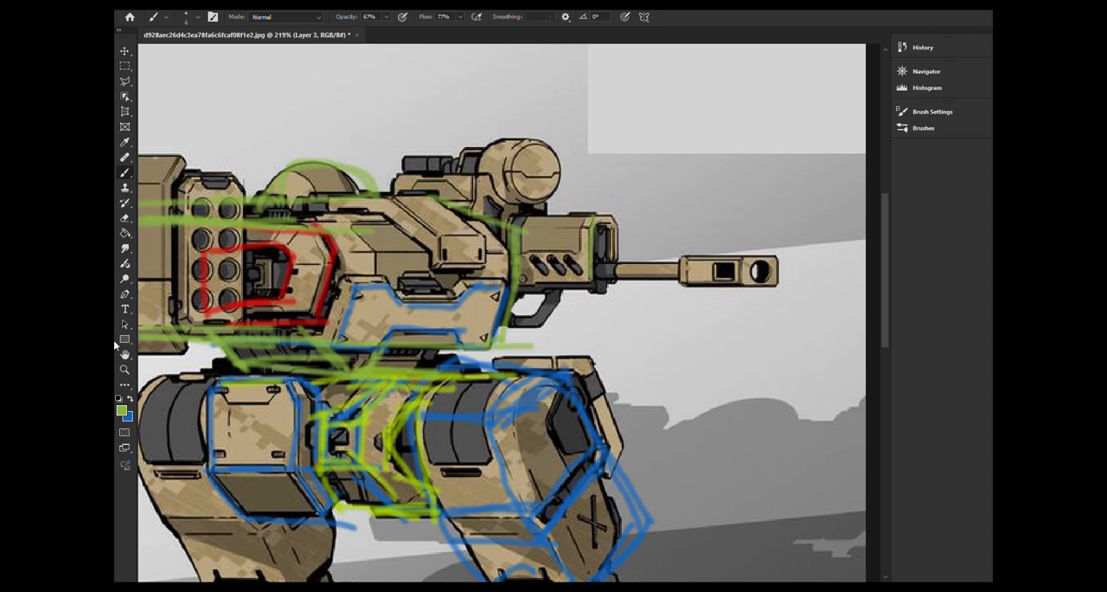
Change the brush colour to a muted red and trace the raised armour band along the torso's top down to its front block
click(122, 410)
drag(629, 200, 629, 110)
click(732, 106)
drag(328, 251, 474, 249)
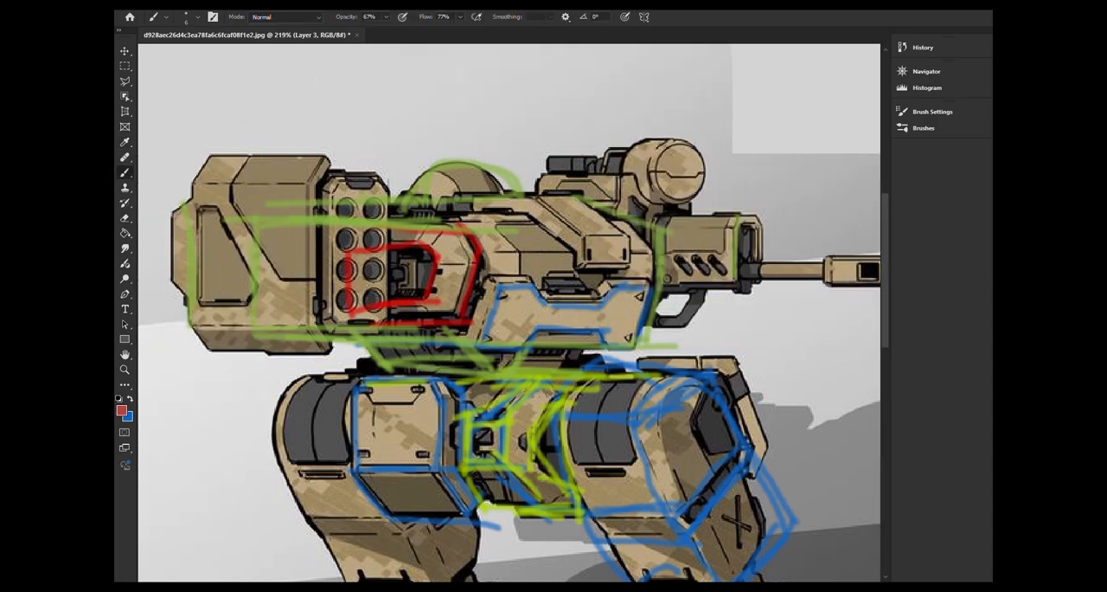
mouse_move(374, 216)
mouse_down()
mouse_move(460, 227)
mouse_move(525, 216)
mouse_move(571, 262)
mouse_move(616, 270)
mouse_move(635, 260)
mouse_move(578, 190)
mouse_move(473, 195)
mouse_move(474, 215)
mouse_up()
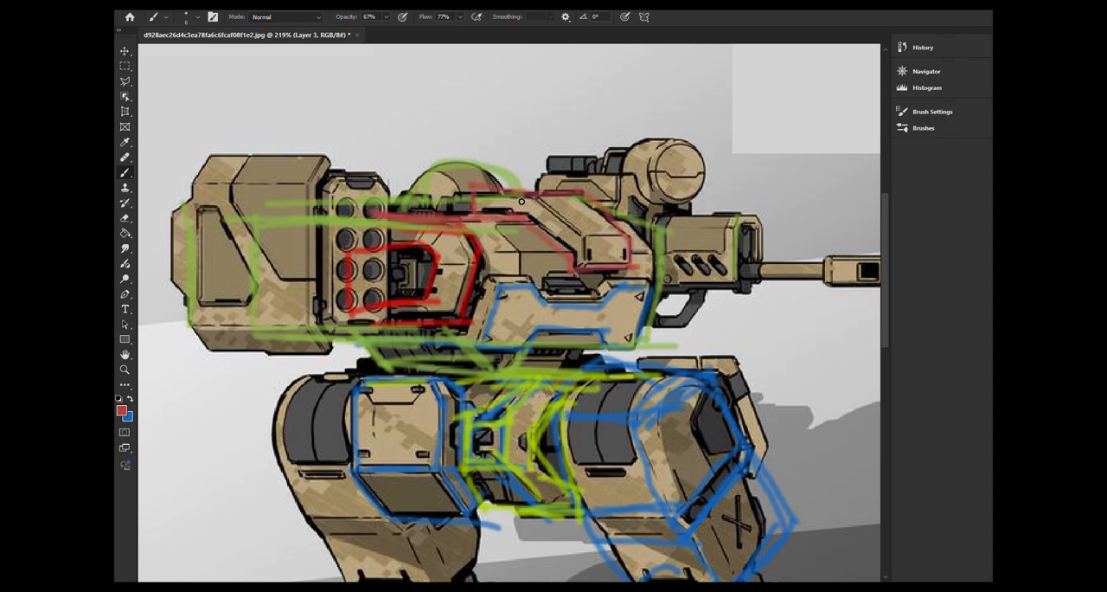
mouse_move(529, 192)
mouse_down()
mouse_move(575, 233)
mouse_move(590, 268)
mouse_move(638, 260)
mouse_up()
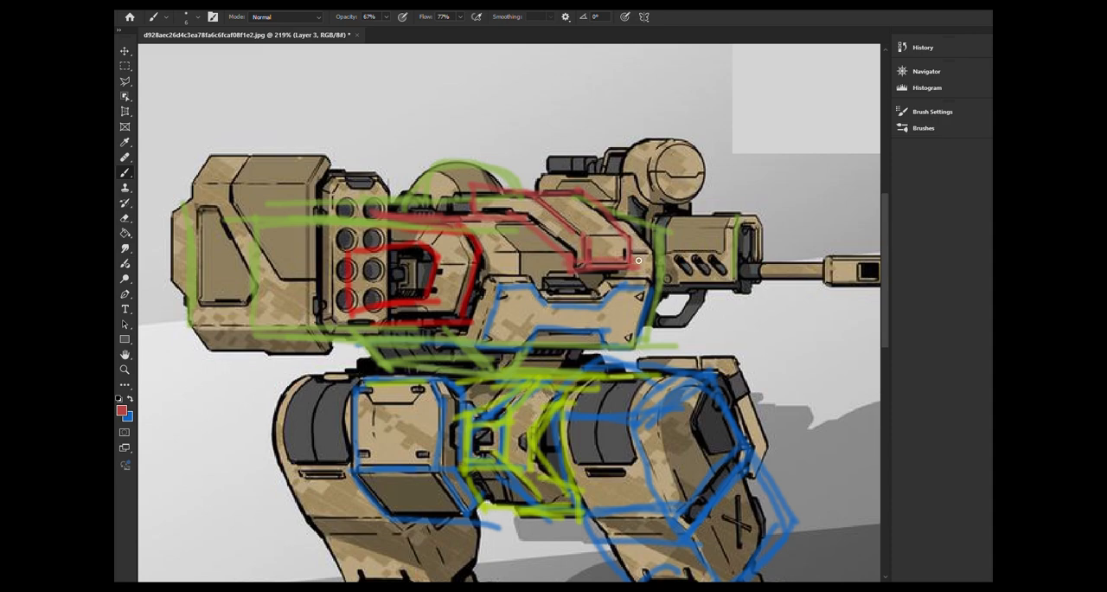
Sketch the missile pod casing in muted red, covering its angled upper panel, front edge, lower bevel, stepped rear and top edge
mouse_move(254, 149)
mouse_down()
mouse_move(235, 187)
mouse_move(260, 244)
mouse_move(288, 283)
mouse_move(316, 282)
mouse_move(318, 184)
mouse_move(332, 161)
mouse_move(249, 139)
mouse_up()
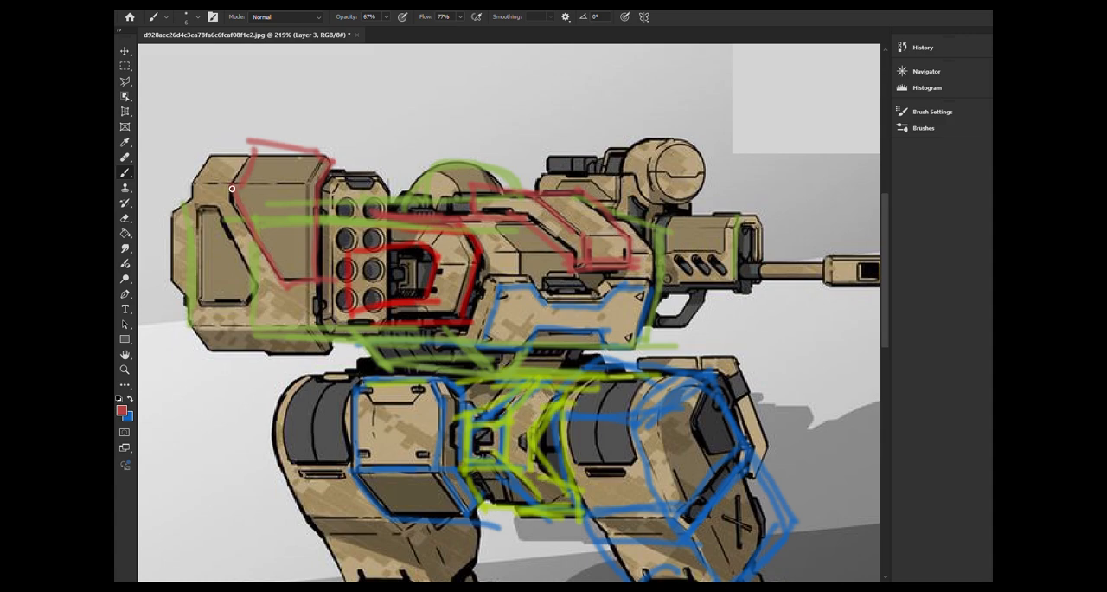
mouse_move(232, 187)
mouse_down()
mouse_move(305, 181)
mouse_move(308, 329)
mouse_move(327, 355)
mouse_move(319, 221)
mouse_up()
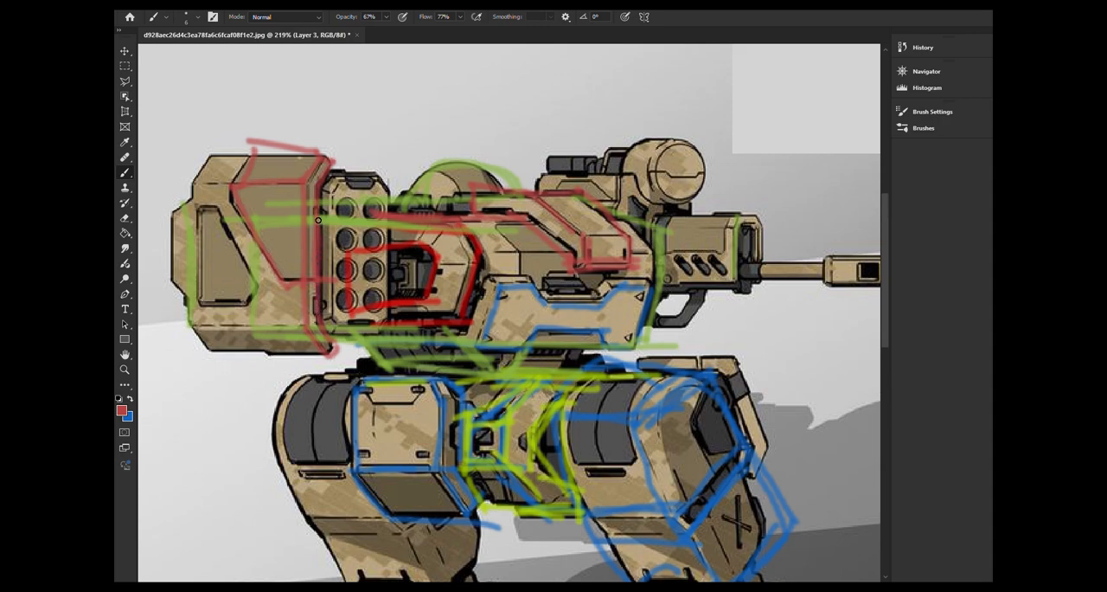
drag(192, 328, 312, 322)
drag(208, 354, 330, 350)
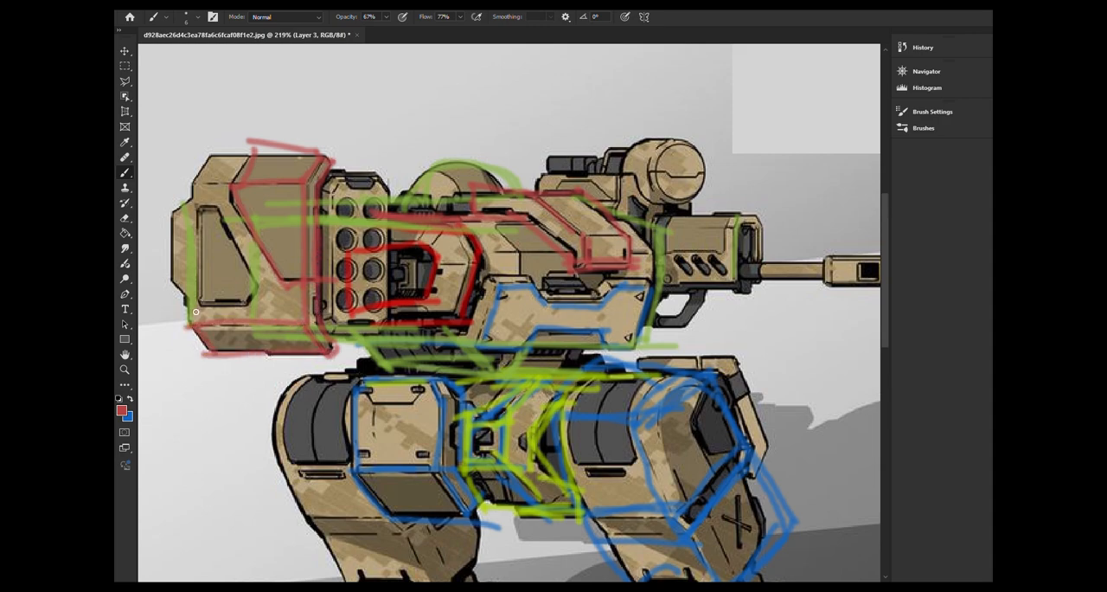
mouse_move(192, 189)
mouse_down()
mouse_move(161, 218)
mouse_move(164, 291)
mouse_move(189, 327)
mouse_up()
mouse_move(193, 197)
mouse_down()
mouse_move(196, 161)
mouse_move(227, 152)
mouse_move(245, 182)
mouse_move(289, 182)
mouse_up()
drag(207, 159, 333, 154)
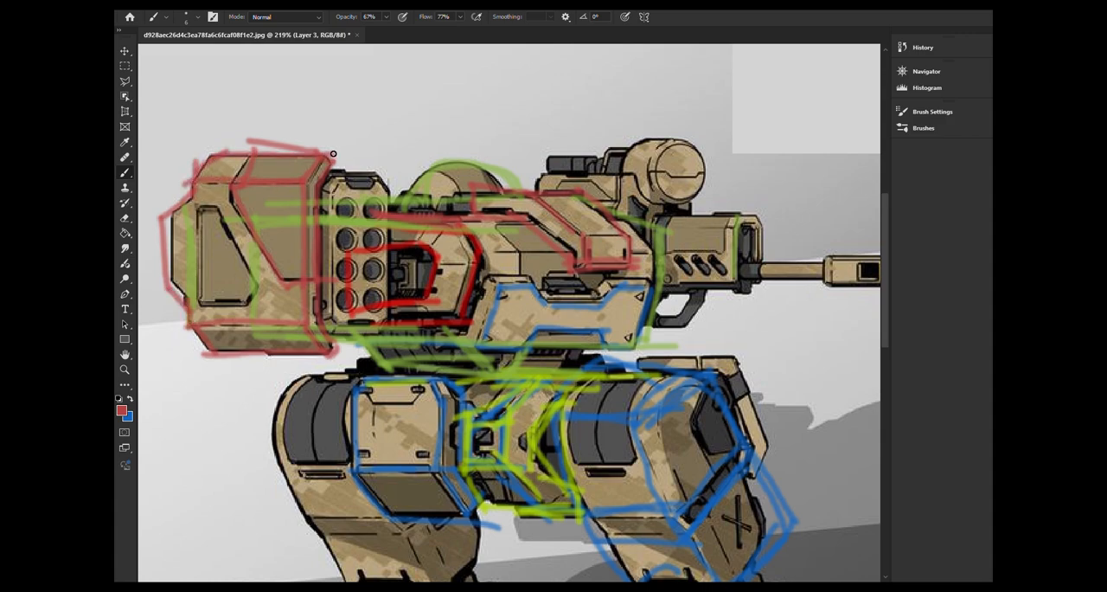
alt+scroll(427, 317, down, 4)
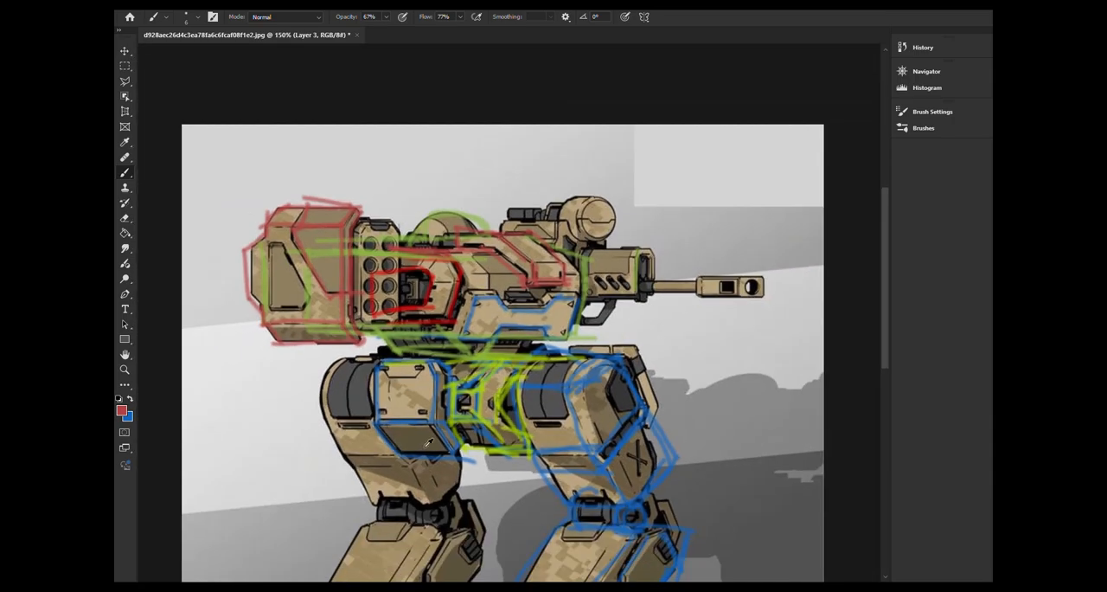
drag(420, 442, 436, 349)
alt+scroll(445, 349, down, 4)
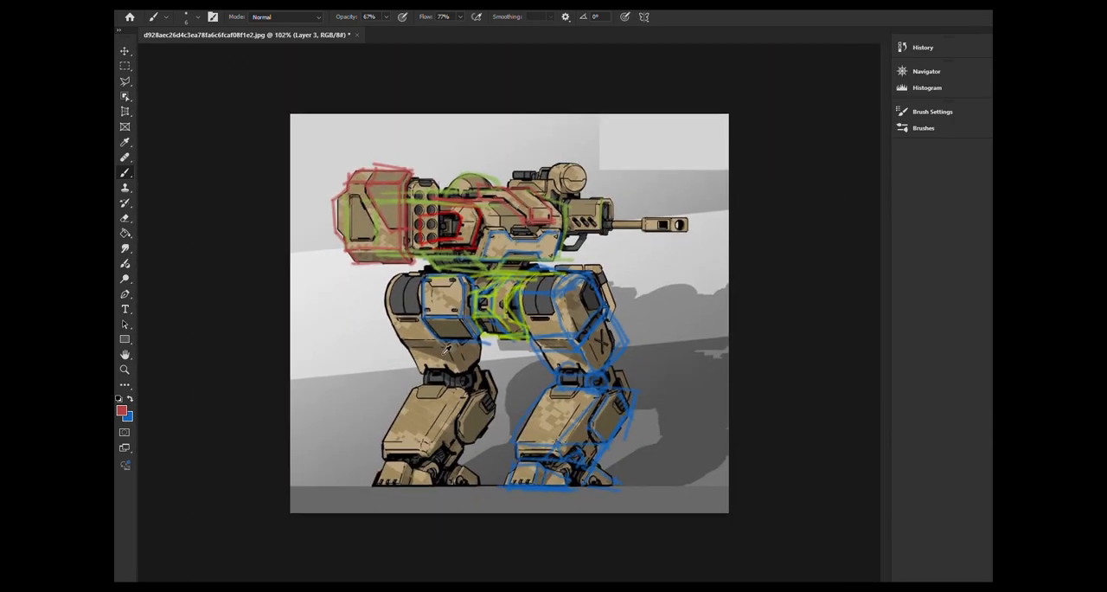
alt+scroll(447, 349, up, 3)
alt+scroll(447, 349, down, 2)
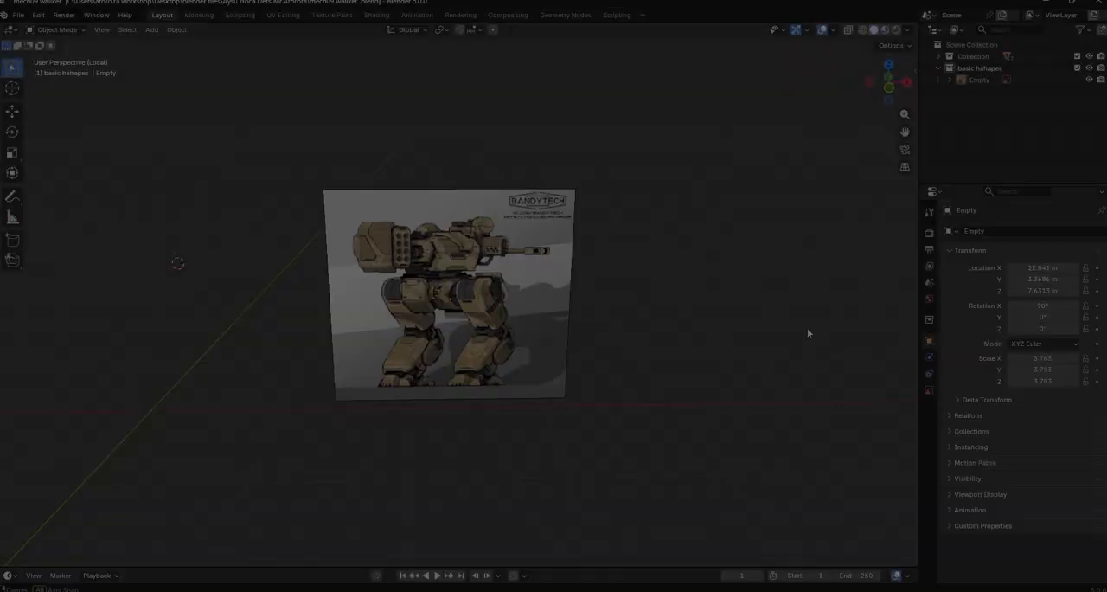
In Blender, add a cube to the scene and move it about 51 m along the X axis, past the reference image
middle_drag(807, 328, 669, 306)
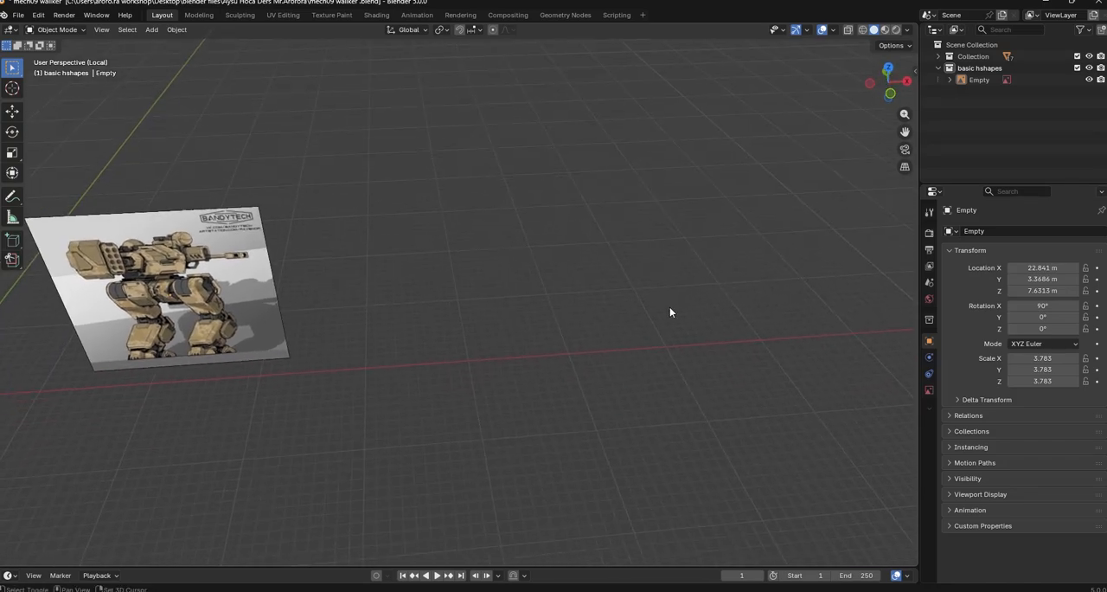
click(151, 30)
mouse_move(167, 44)
click(264, 55)
middle_drag(655, 381, 229, 301)
key(g)
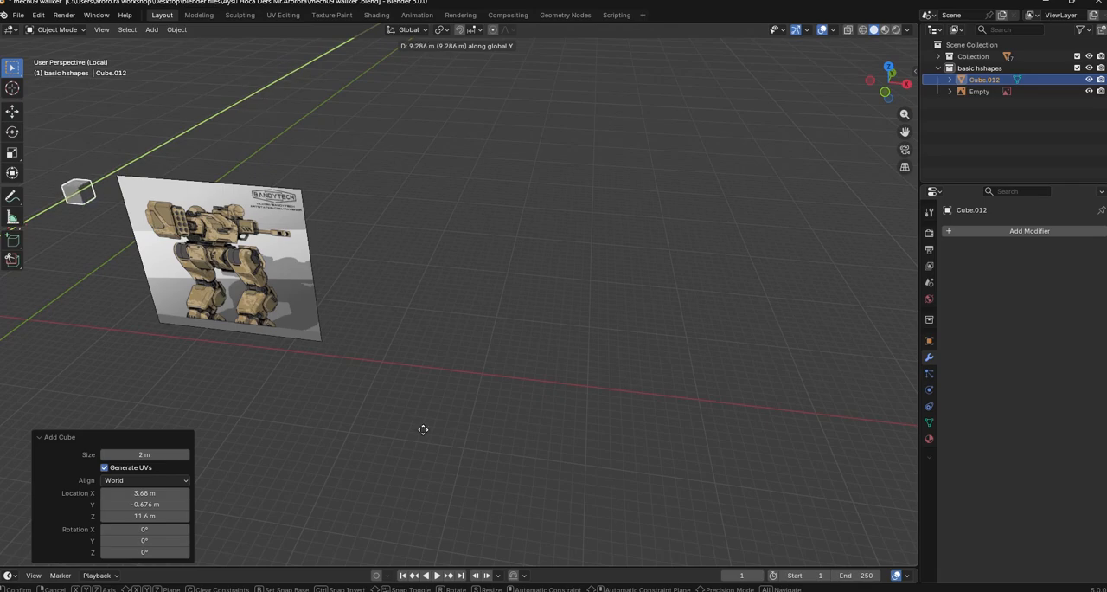
key(x)
click(553, 335)
middle_drag(554, 336, 582, 362)
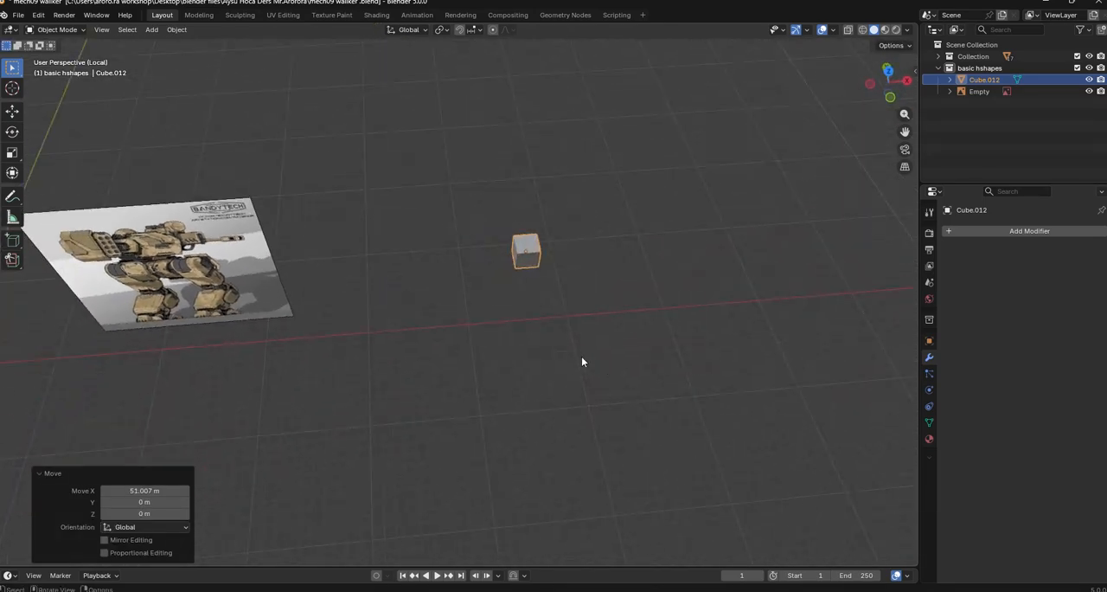
Move the cube about 10 m back along X, 3.2 m along negative Y and 7.9 m down, beside the reference image
key(g)
click(388, 391)
middle_drag(389, 390, 539, 272)
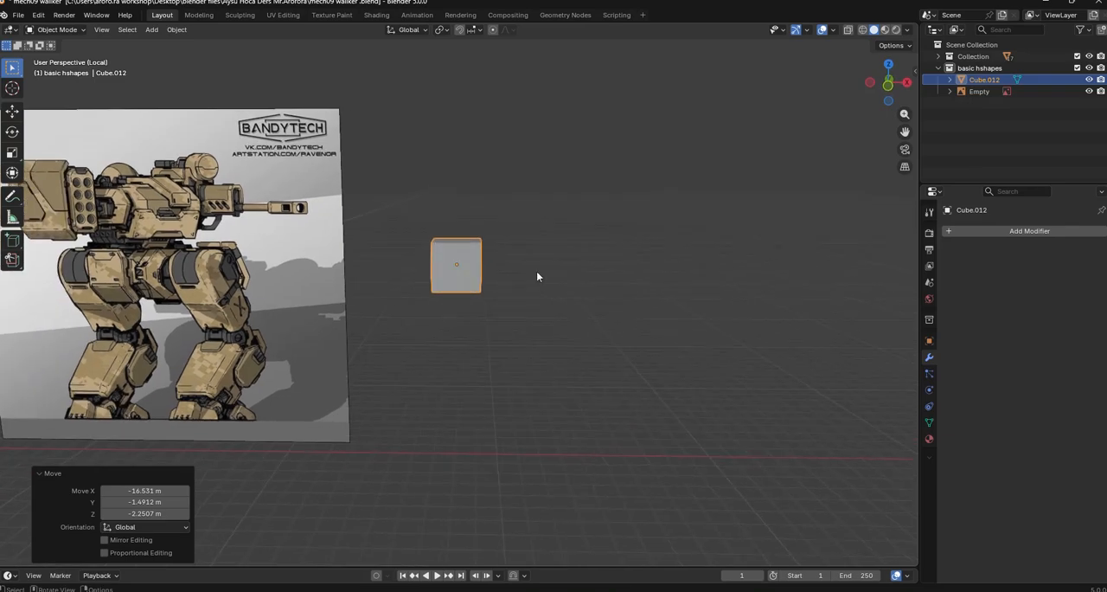
right_click(539, 269)
key(Escape)
middle_drag(453, 251, 487, 294)
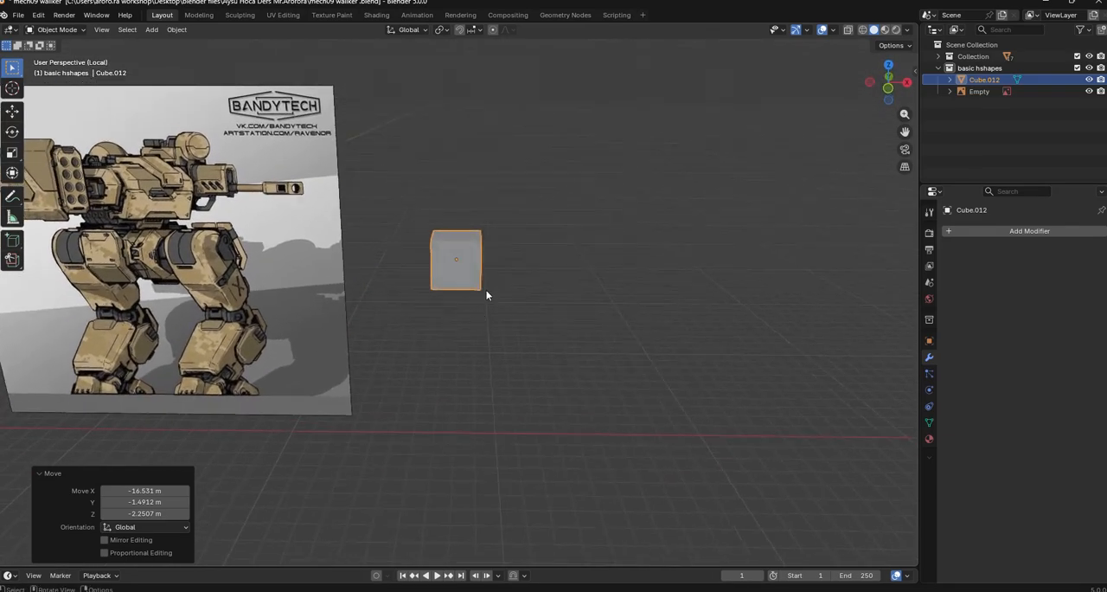
key(g)
click(644, 447)
middle_drag(644, 446, 485, 298)
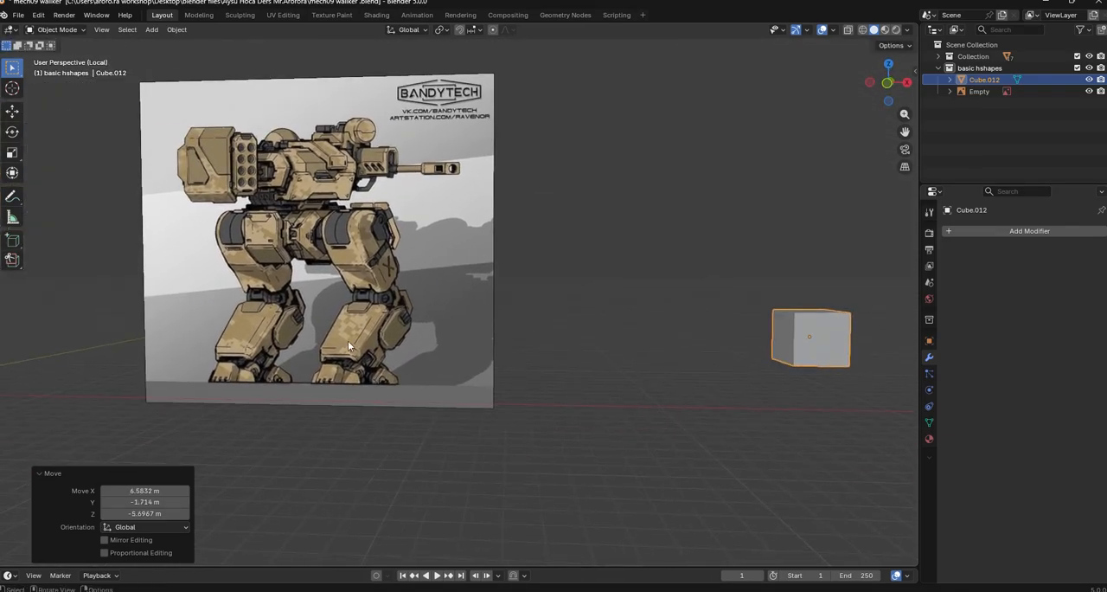
Add a Mirror modifier to the cube
click(993, 228)
click(981, 229)
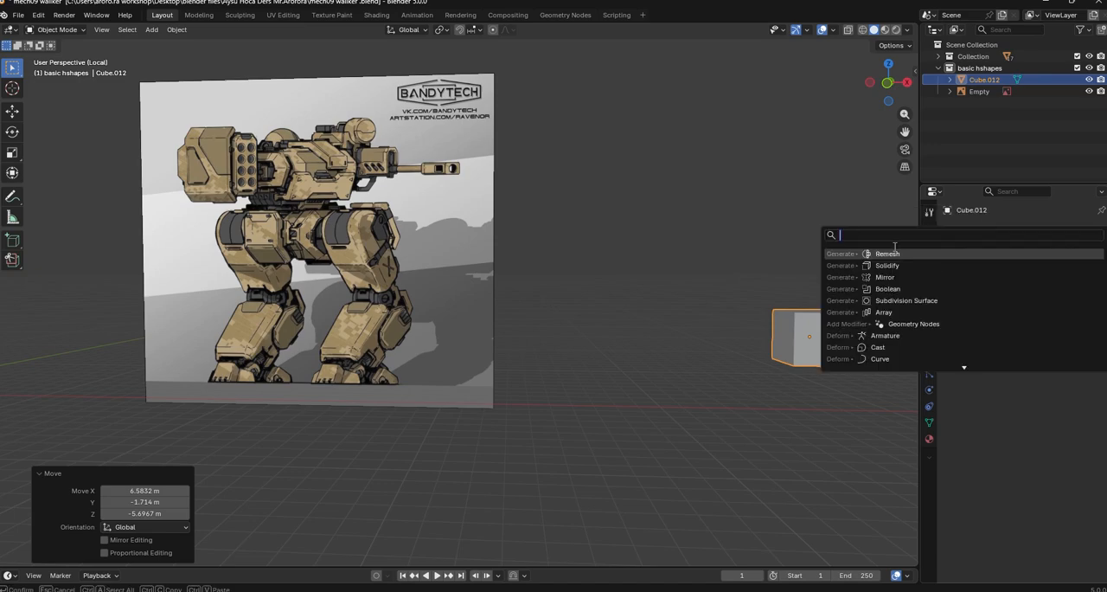
click(884, 277)
shift+middle_drag(711, 287, 594, 282)
scroll(737, 333, down, 6)
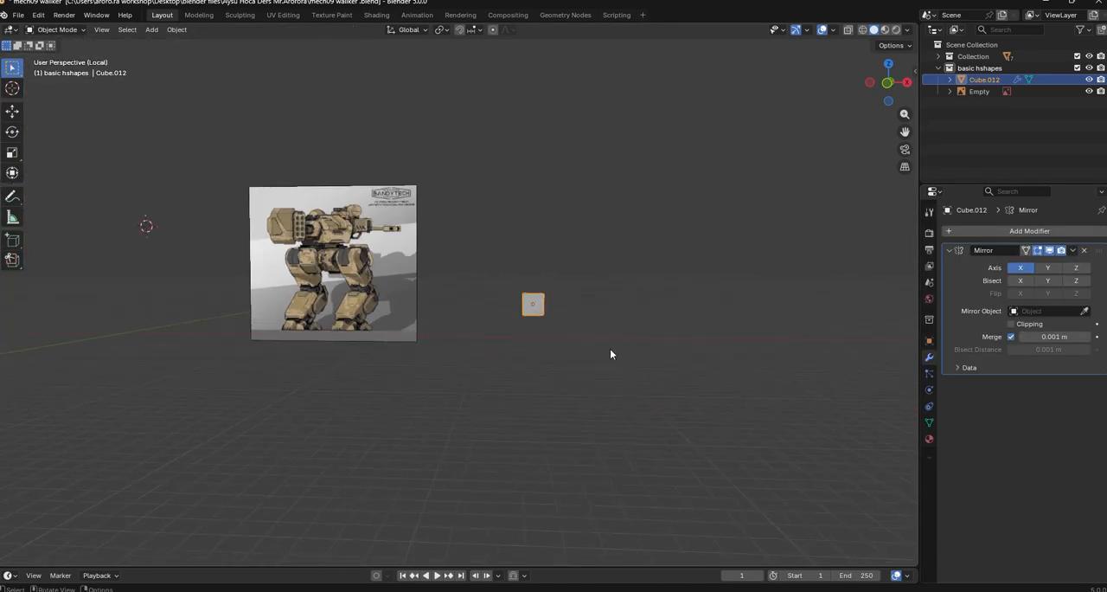
middle_drag(614, 351, 623, 380)
scroll(652, 386, up, 3)
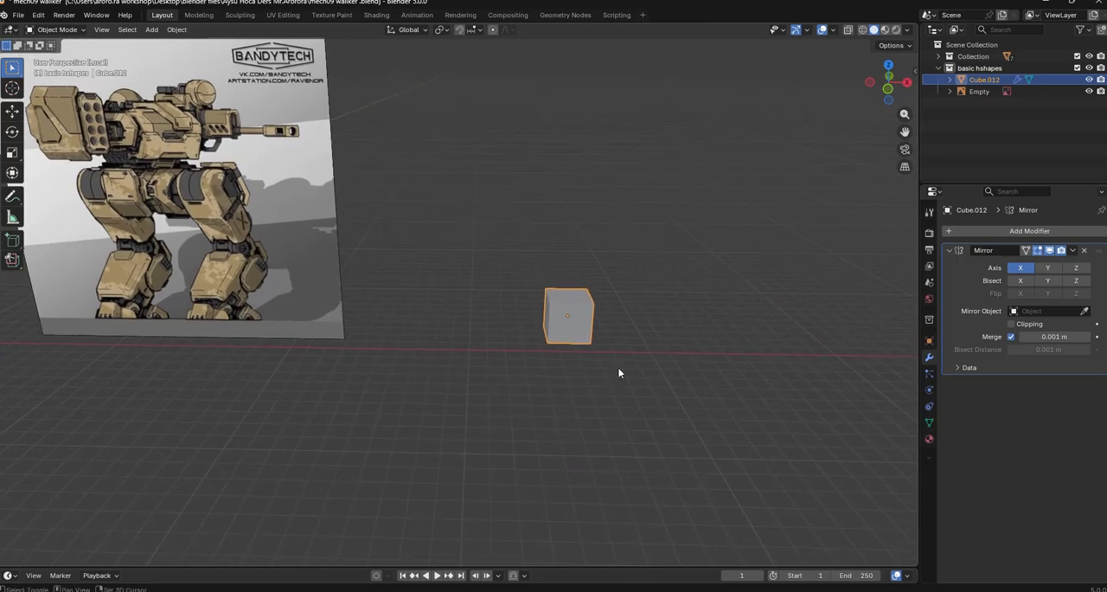
click(1054, 268)
mouse_move(458, 322)
middle_down()
mouse_move(420, 372)
mouse_move(457, 334)
middle_up()
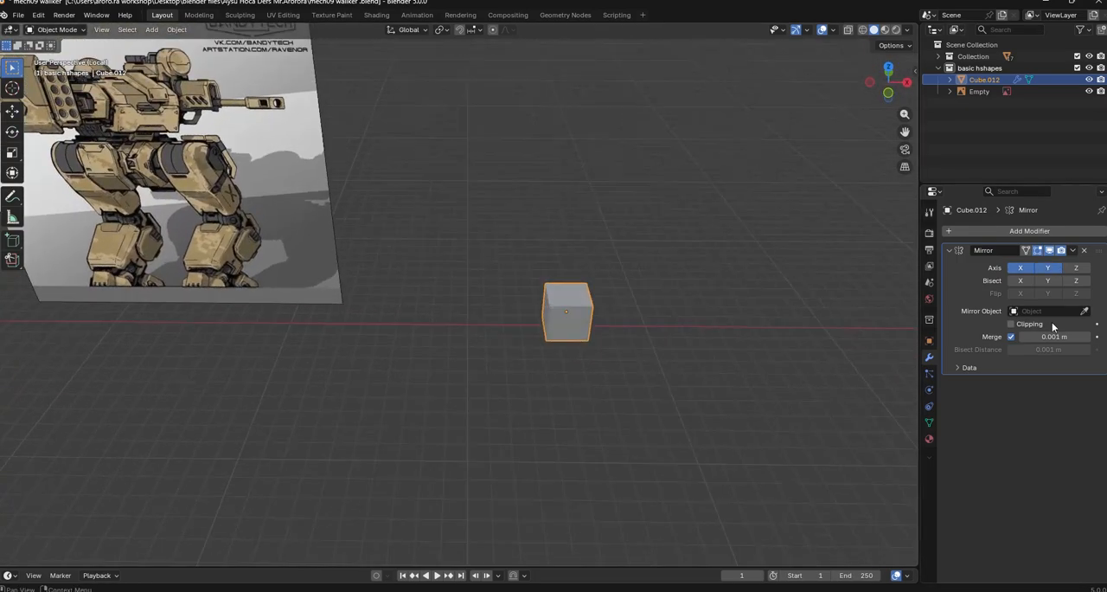
middle_drag(735, 306, 762, 286)
click(1084, 250)
click(1050, 231)
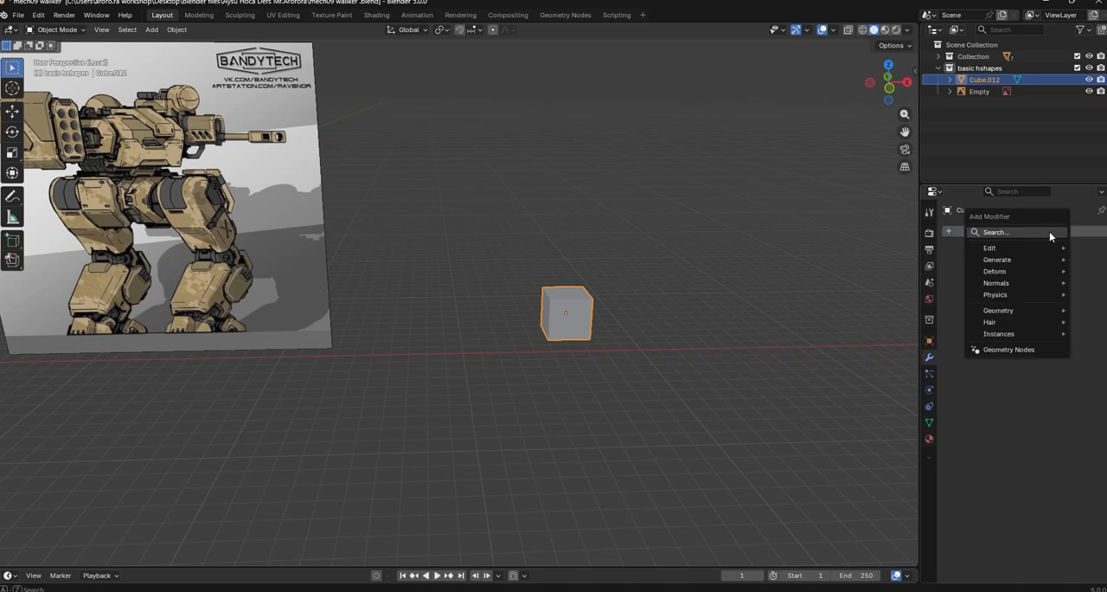
key(space)
click(926, 254)
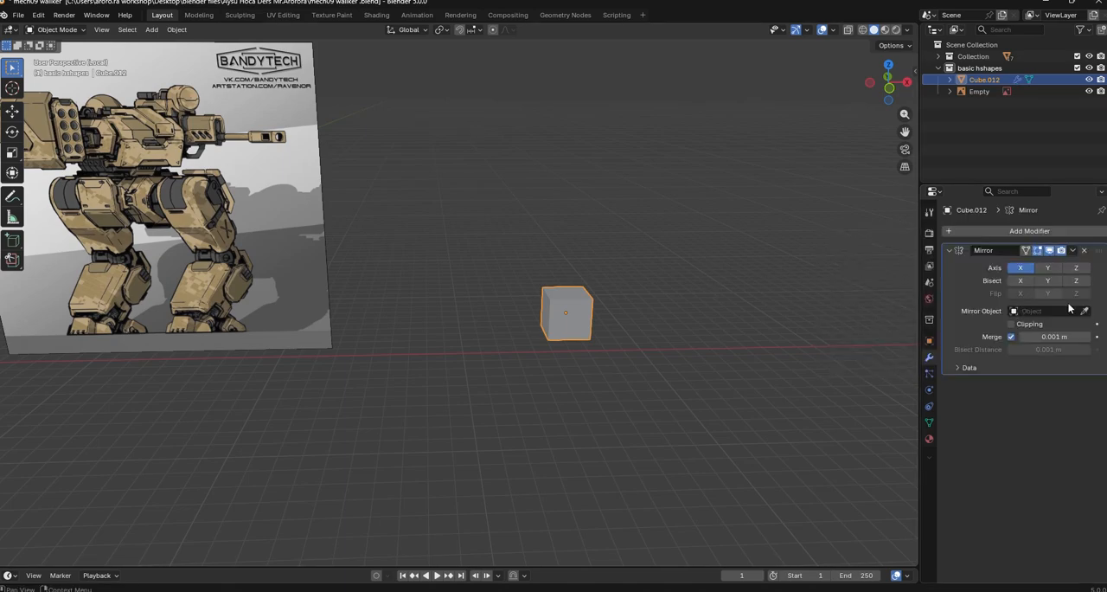
In Edit Mode, move the cube's entire mesh along positive X, away from its origin and mirror plane
click(544, 317)
middle_drag(633, 336, 579, 360)
key(Tab)
key(g)
key(y)
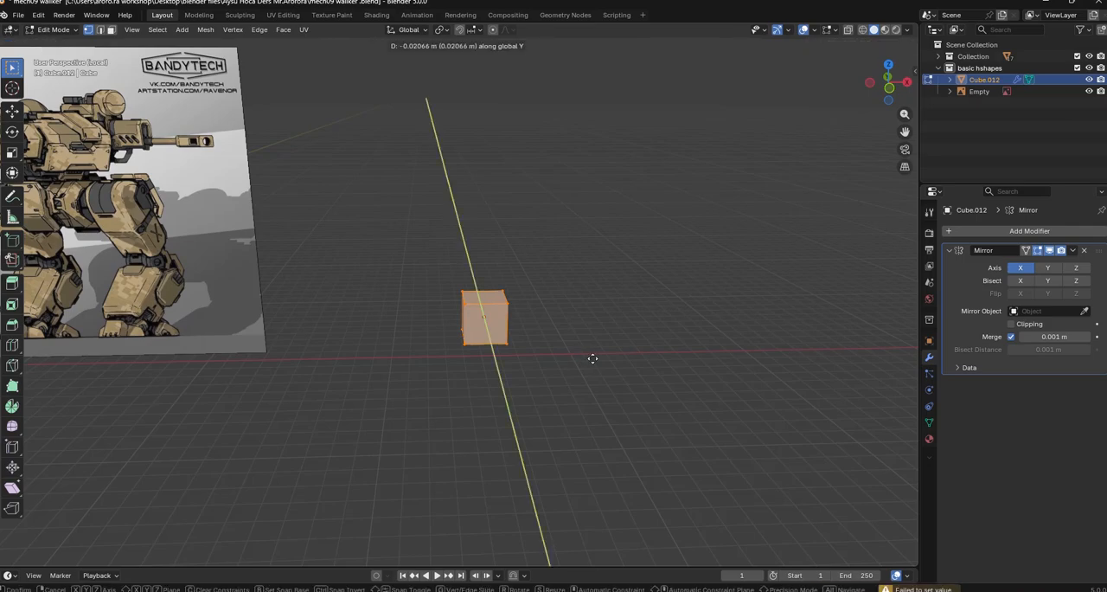
key(x)
click(647, 380)
click(687, 411)
Delete all faces of the cube except the single front face
middle_drag(687, 411, 365, 321)
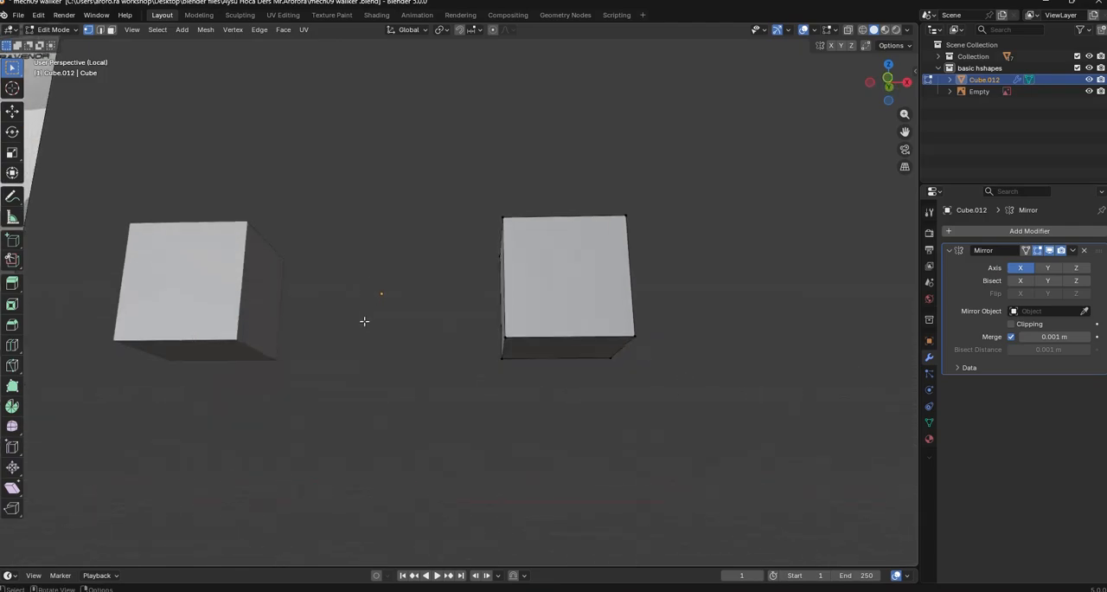
scroll(472, 326, down, 5)
middle_drag(472, 326, 63, 324)
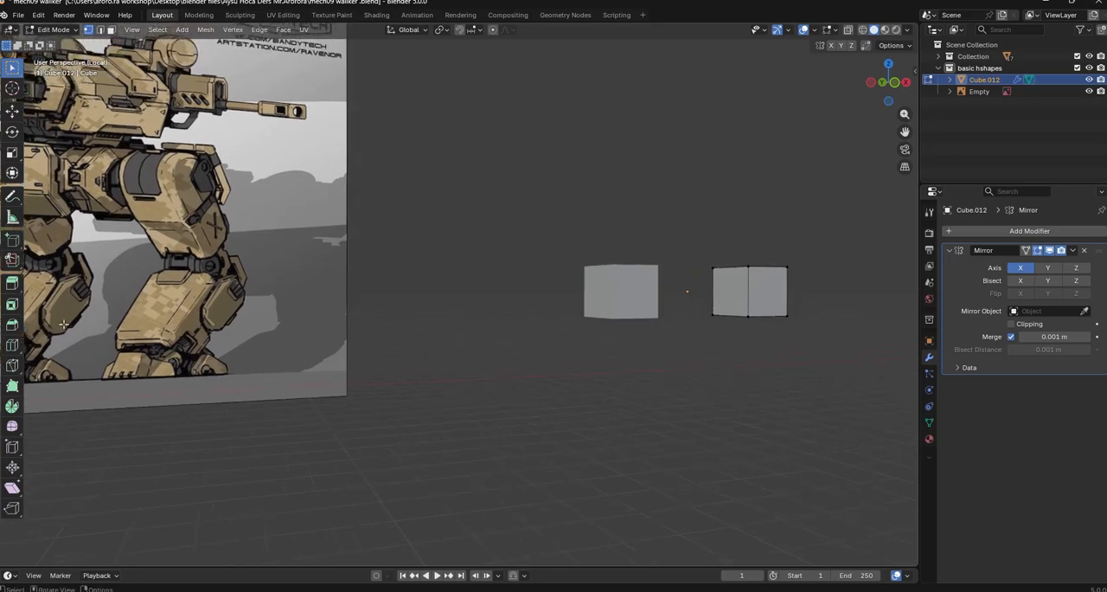
middle_drag(648, 362, 684, 420)
key(3)
middle_drag(554, 391, 509, 384)
shift+click(301, 253)
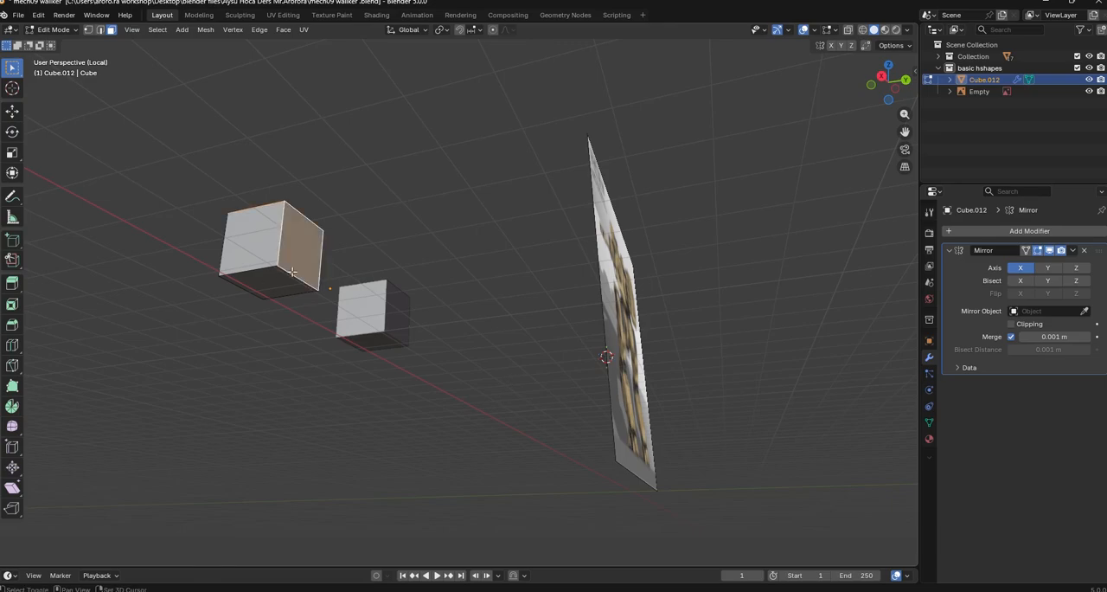
shift+click(285, 287)
shift+click(257, 252)
middle_drag(402, 275, 617, 323)
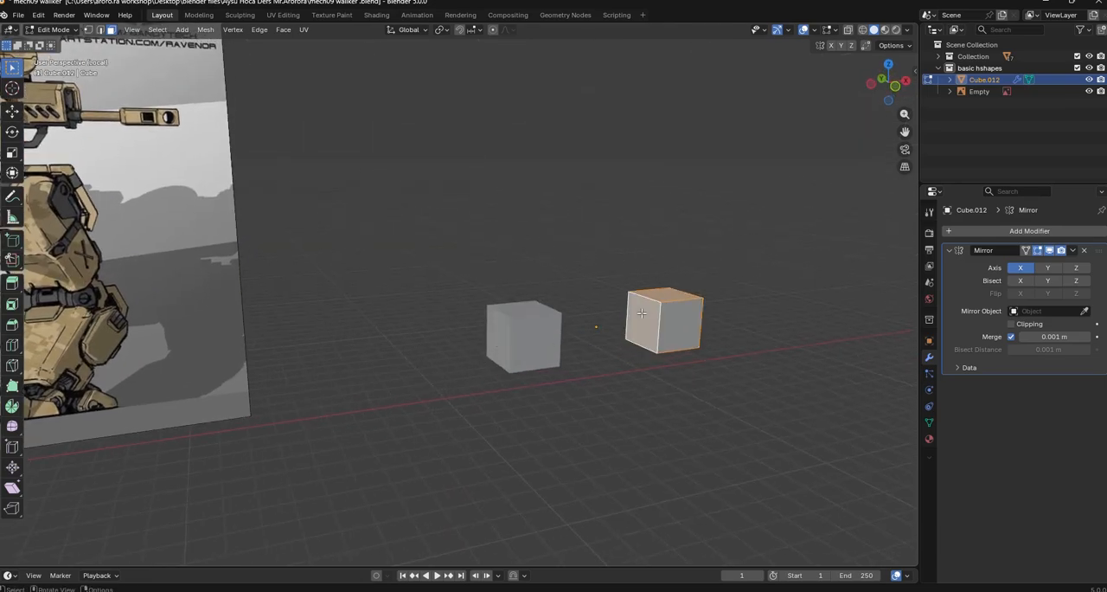
key(x)
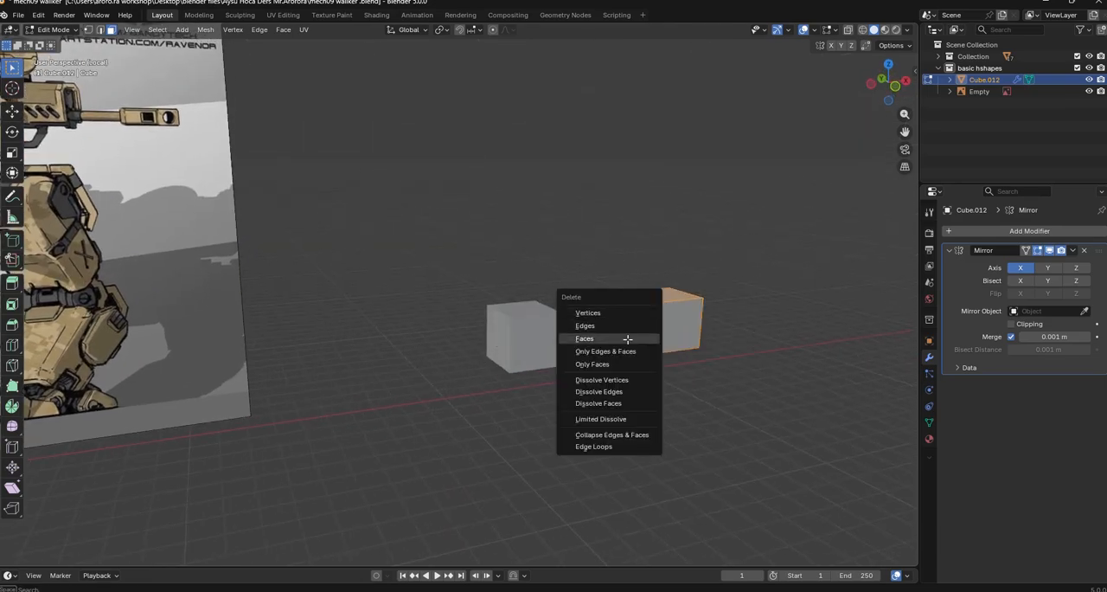
click(627, 339)
Move the top edge of the remaining panel up about 1.12 m along Z
middle_drag(627, 339, 656, 385)
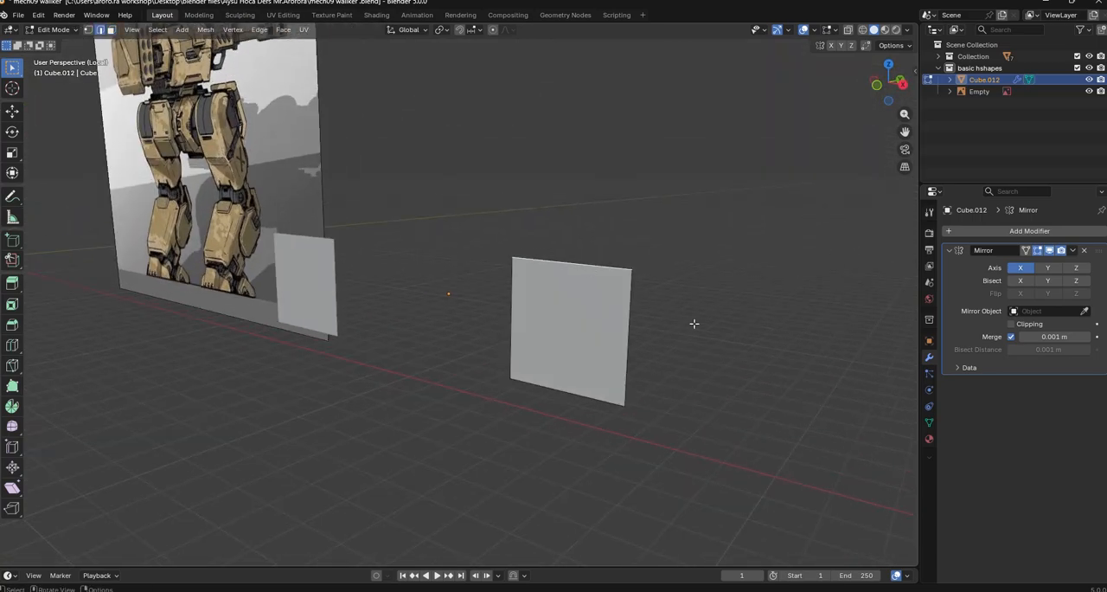
click(698, 252)
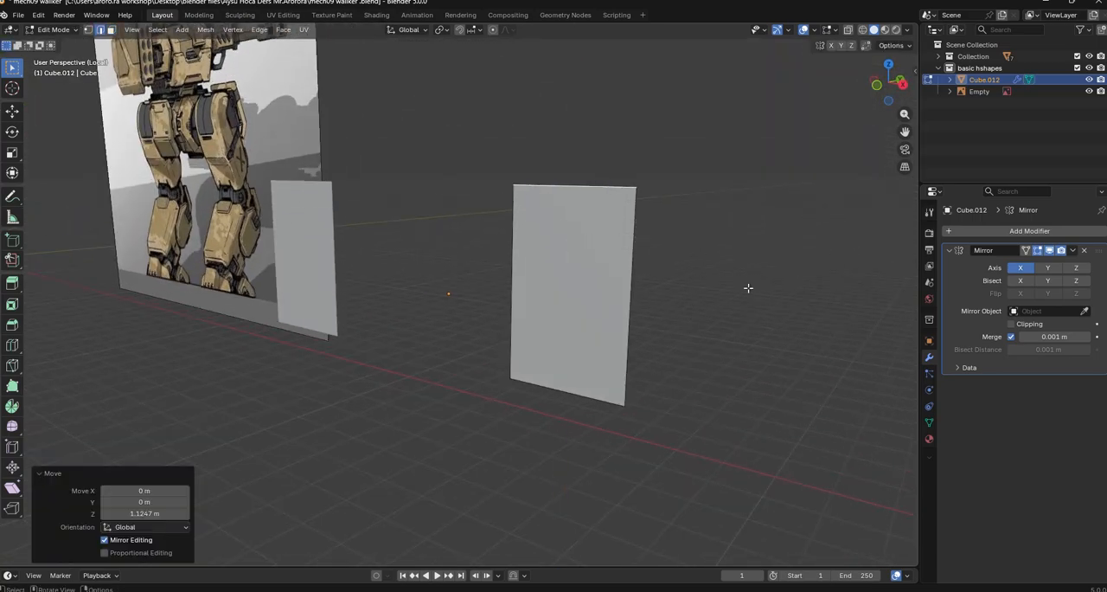
middle_drag(773, 341, 794, 361)
click(719, 314)
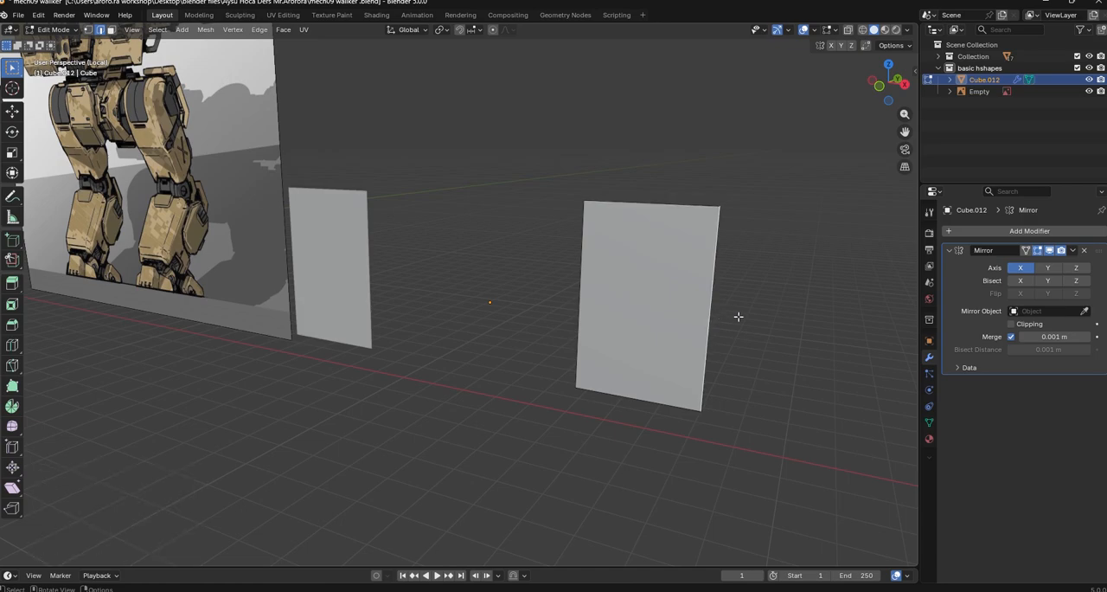
key(g)
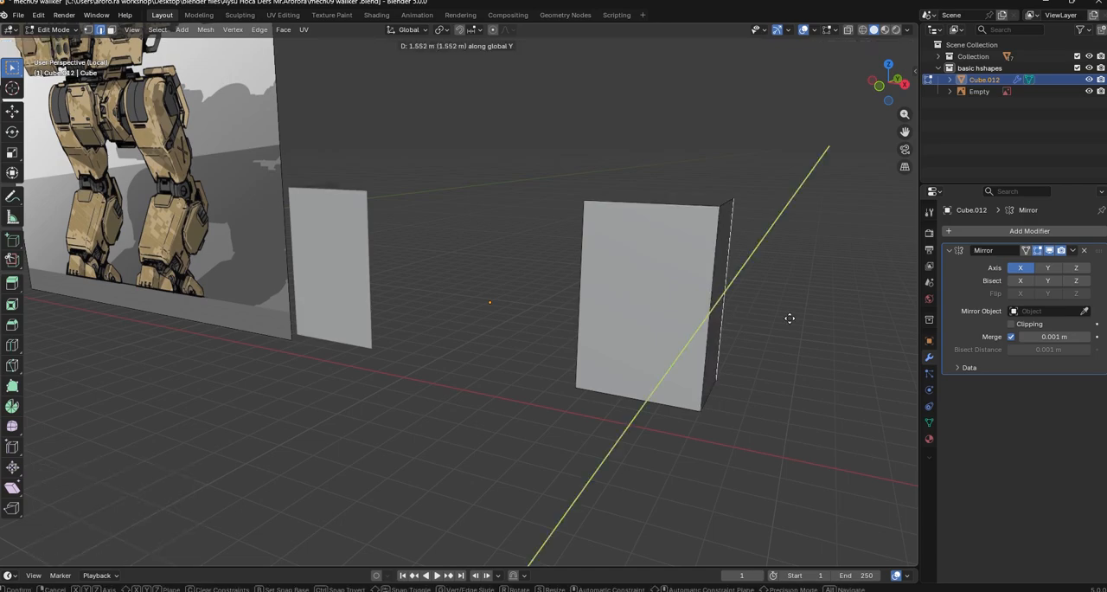
click(790, 319)
key(ctrl+z)
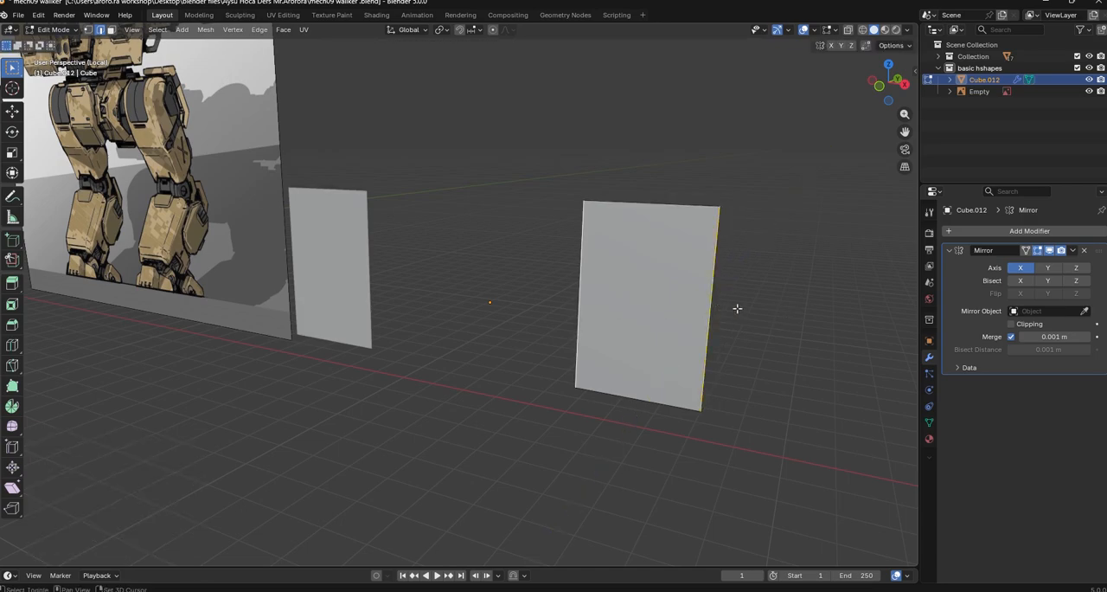
Extrude both vertical side edges of the panel about 0.78 m along Y to form side flanges
middle_drag(736, 306, 744, 334)
key(g)
key(y)
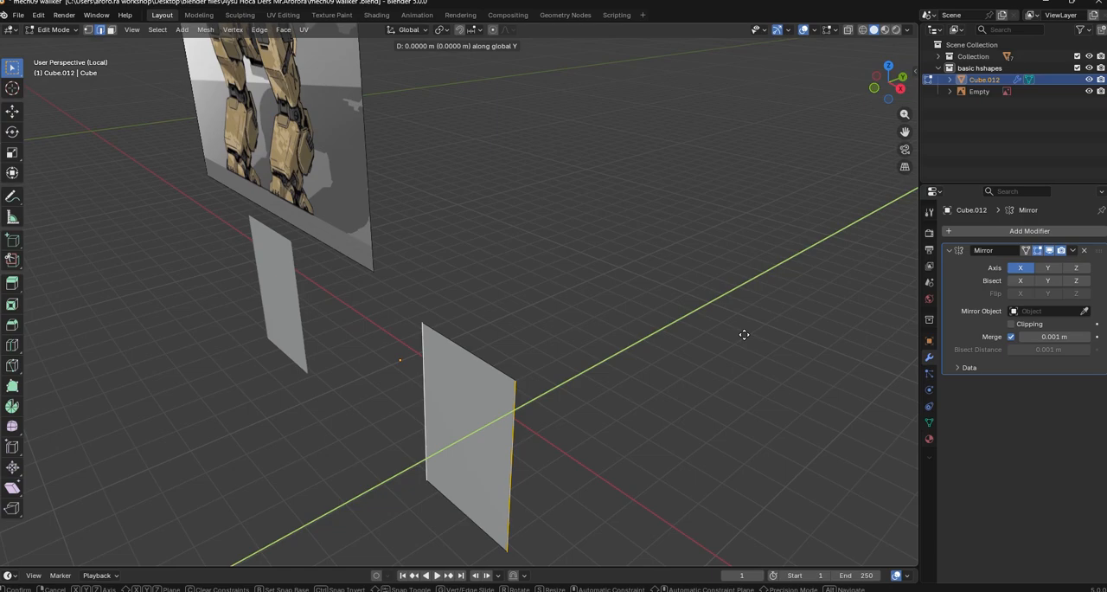
click(781, 315)
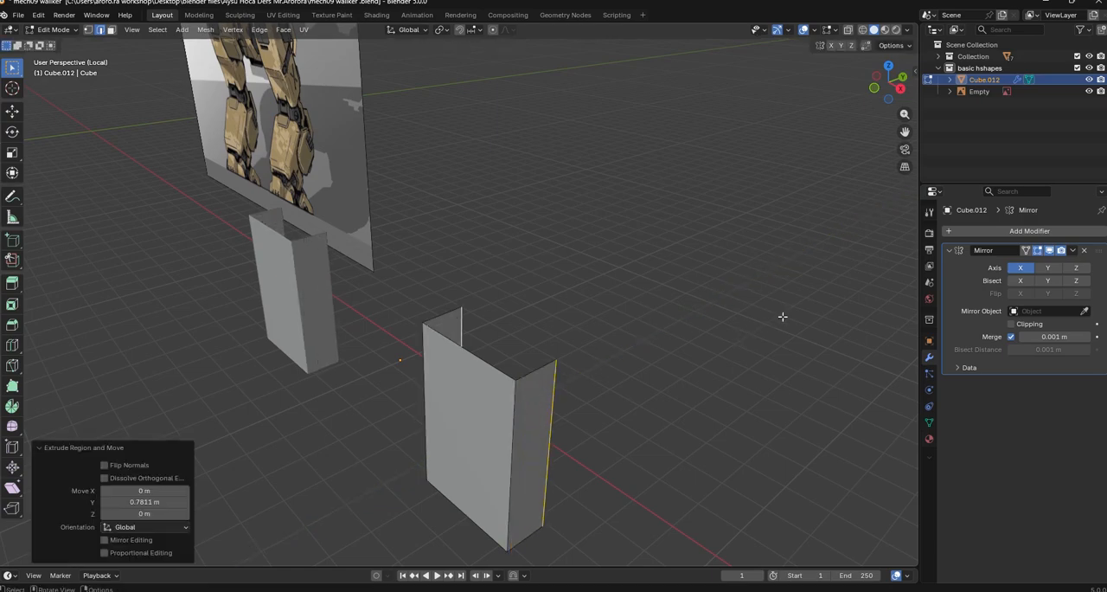
Rotate the whole flanged panel mesh about -26.3° around the global X axis
middle_drag(587, 447, 609, 384)
key(a)
key(r)
key(x)
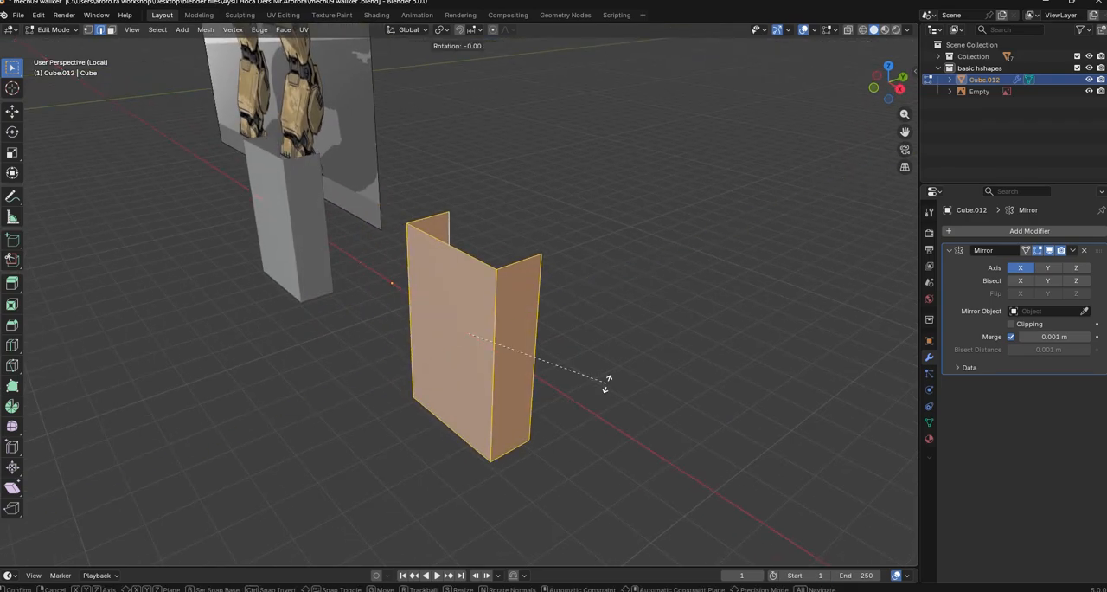
key(y)
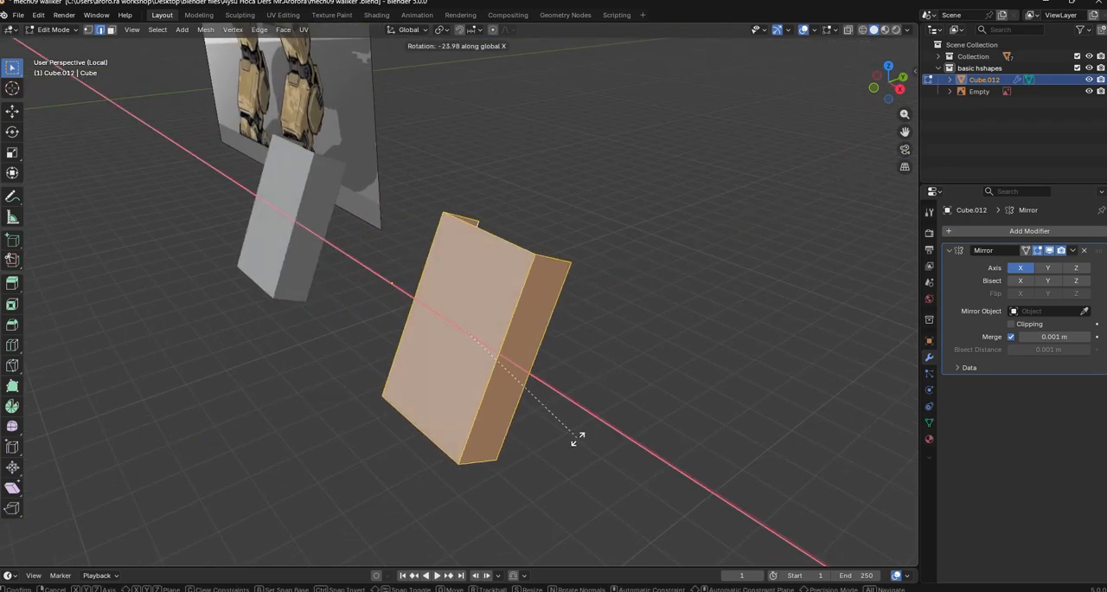
click(576, 442)
Add one horizontal loop cut across the tilted panel and its flanges, and edge-slide it with a factor of -0.222
middle_drag(576, 442, 642, 410)
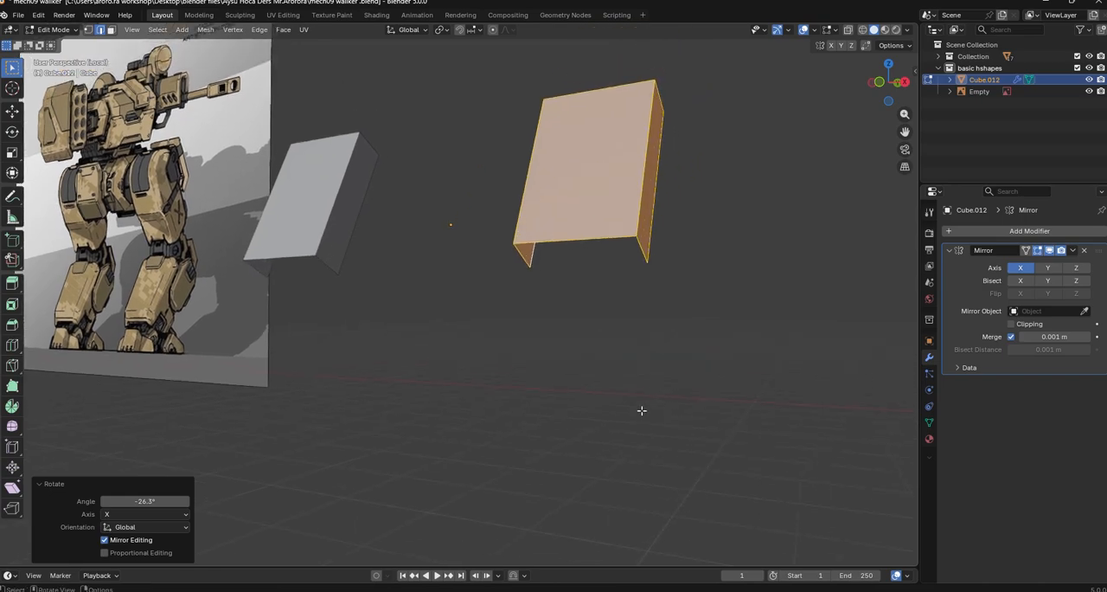
click(618, 237)
middle_drag(613, 321, 554, 283)
middle_drag(603, 251, 292, 291)
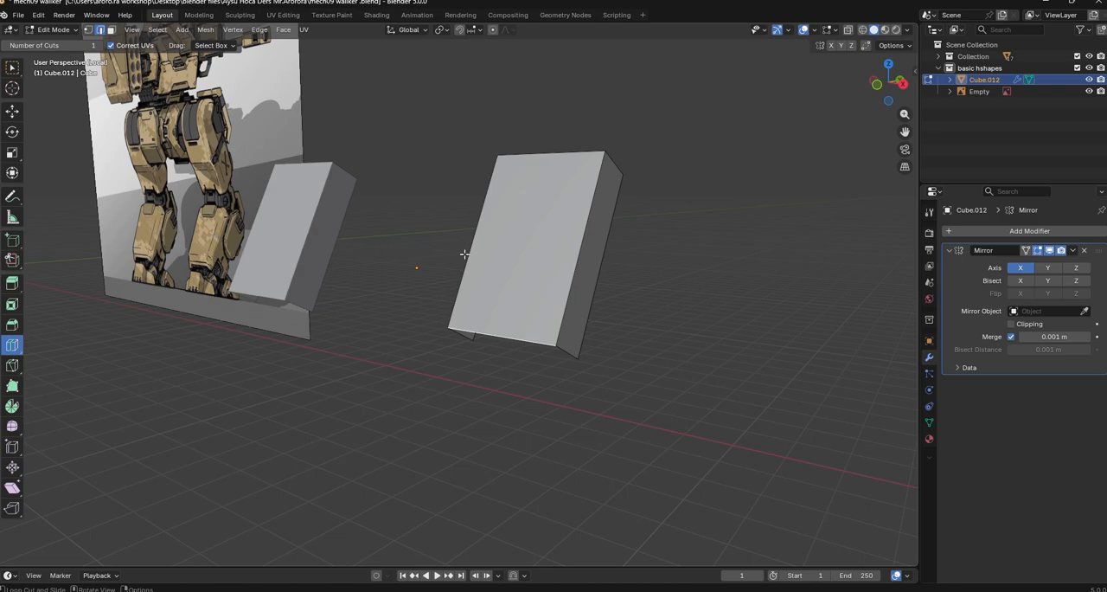
click(567, 281)
key(g)
key(g)
click(716, 373)
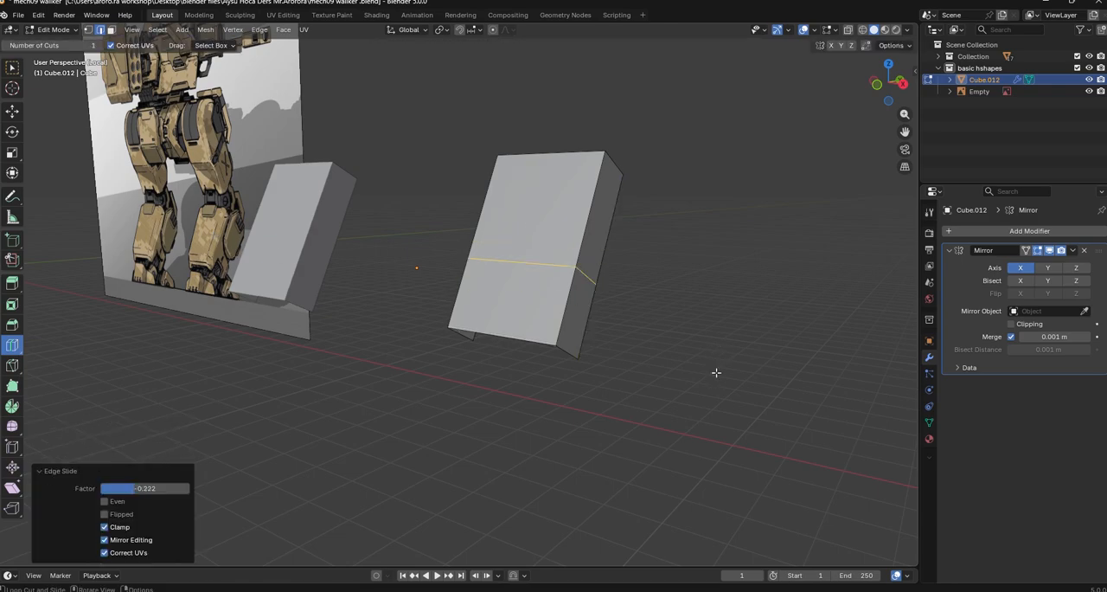
Extrude the lower rear edges of both side flanges about 1.01 m down, and move them about 1.41 m along Y
middle_drag(716, 373, 667, 379)
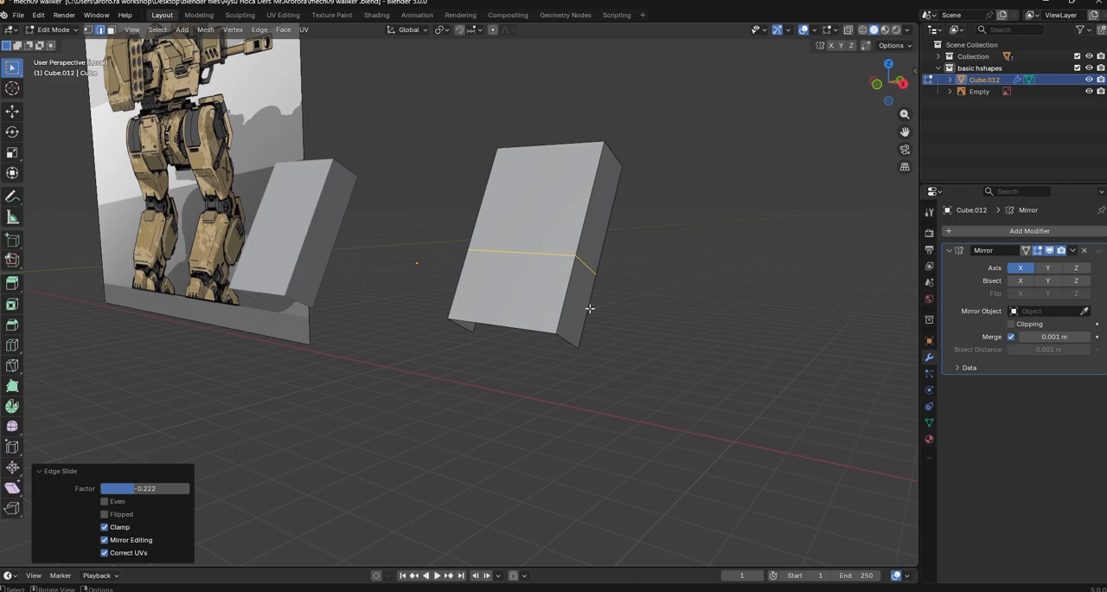
click(473, 346)
key(g)
key(y)
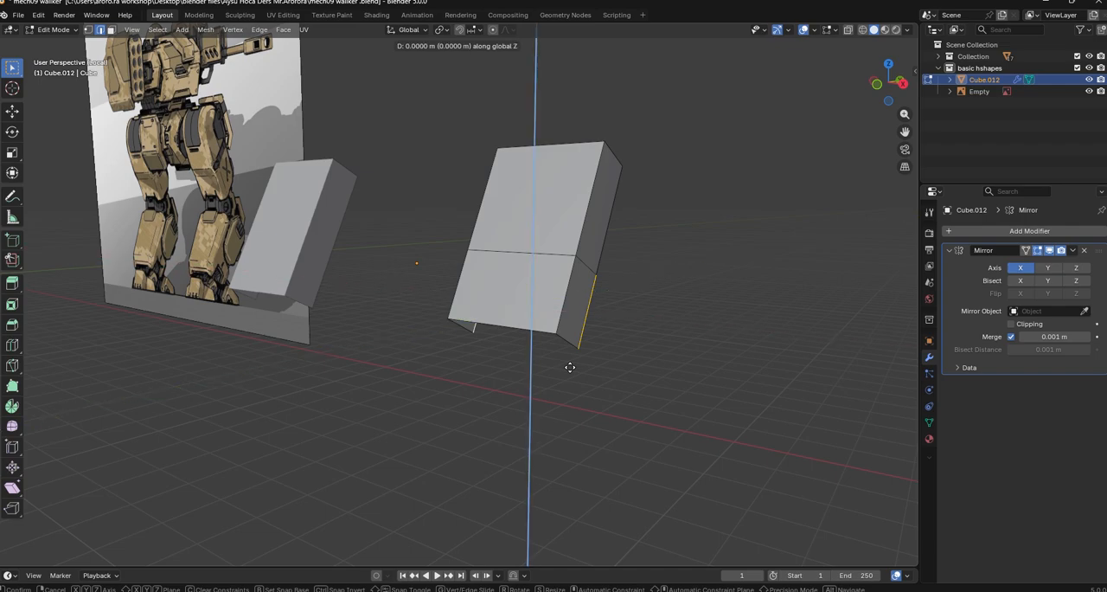
click(597, 427)
key(g)
key(y)
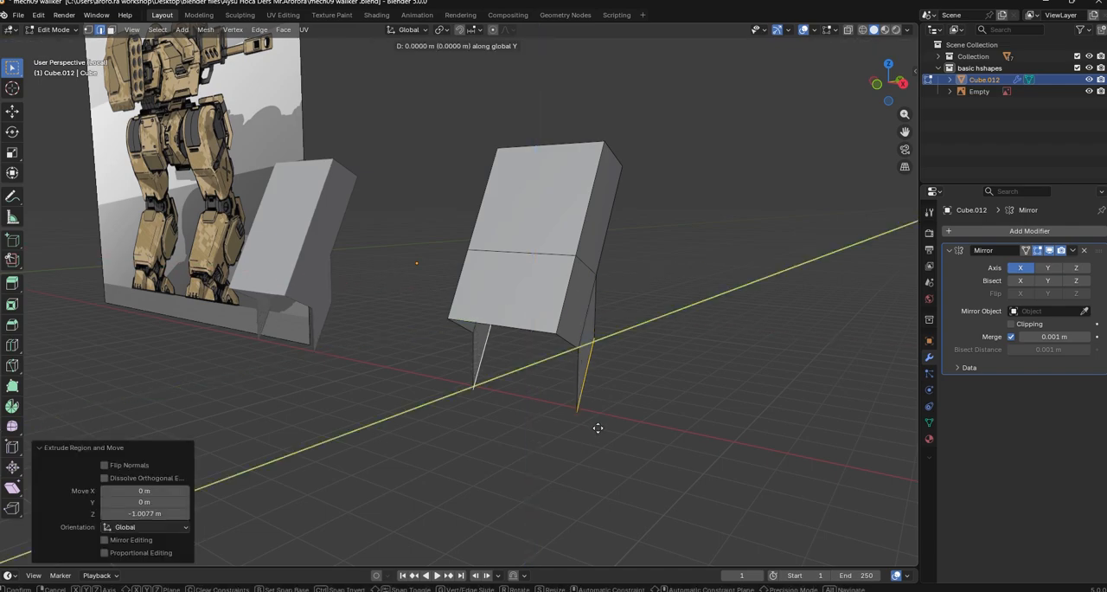
click(635, 407)
Raise the extruded flange edges along Z and edge-slide them with a factor of 0.253
key(g)
key(z)
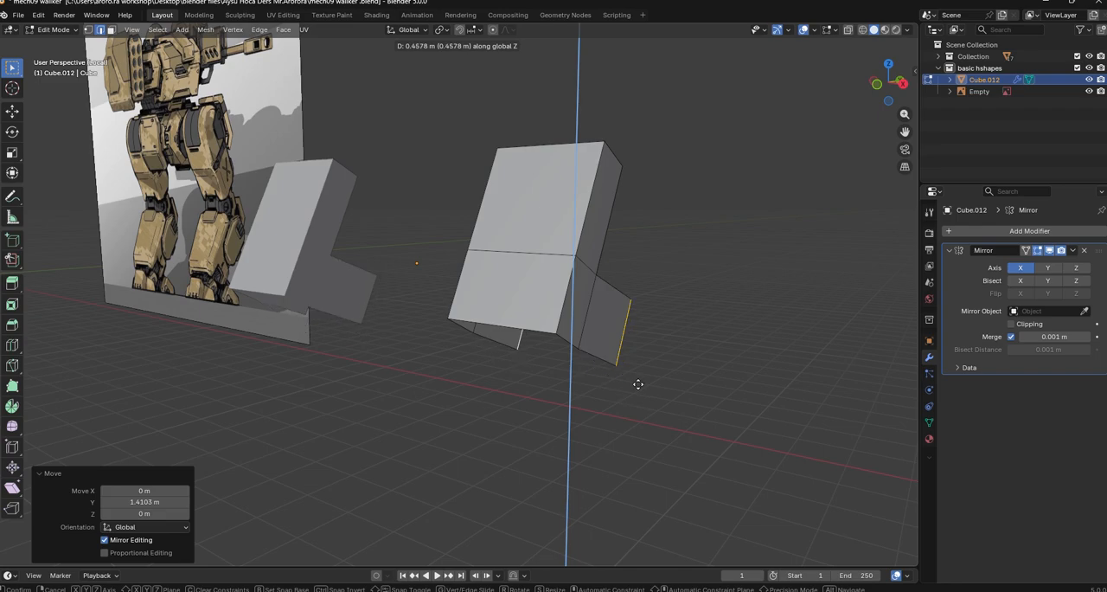
click(638, 388)
click(637, 389)
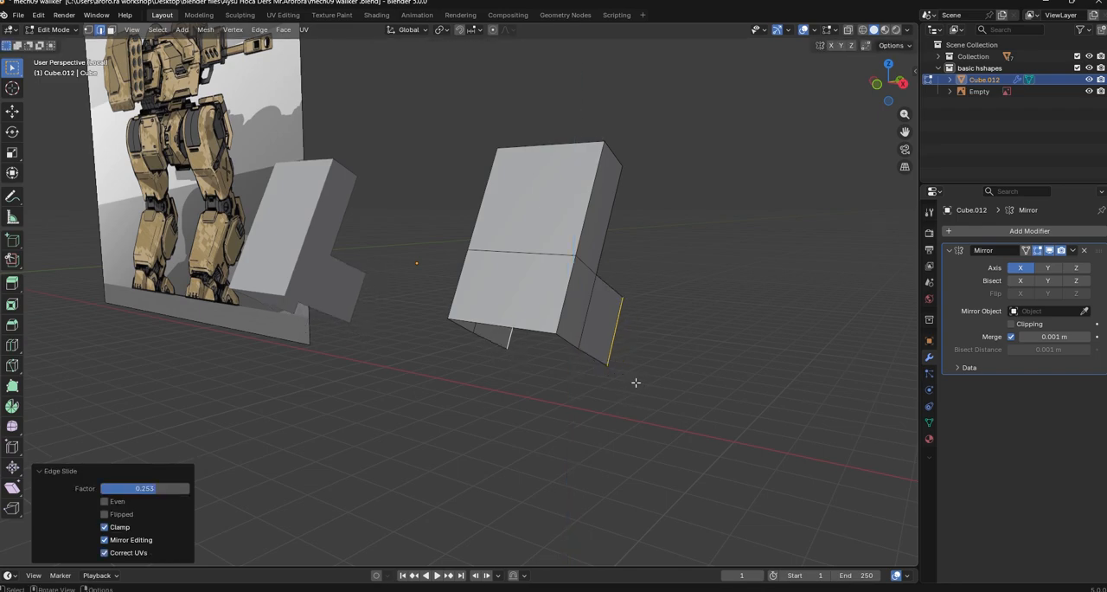
Return to Object Mode and add a new 2 m cube to the scene
middle_drag(637, 381, 583, 409)
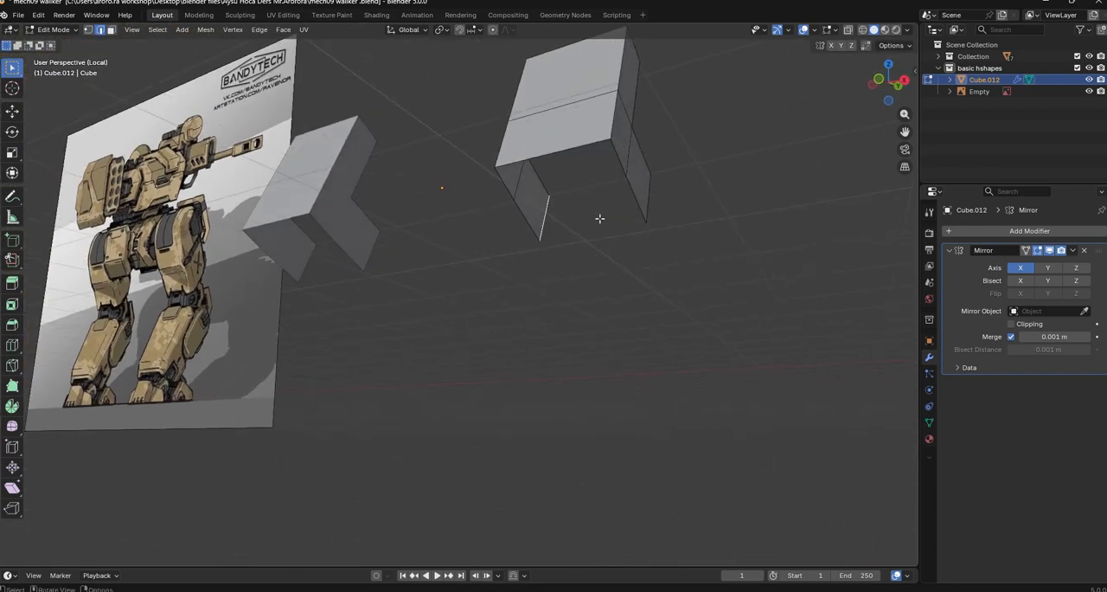
middle_drag(599, 218, 766, 253)
middle_drag(854, 342, 525, 280)
key(Tab)
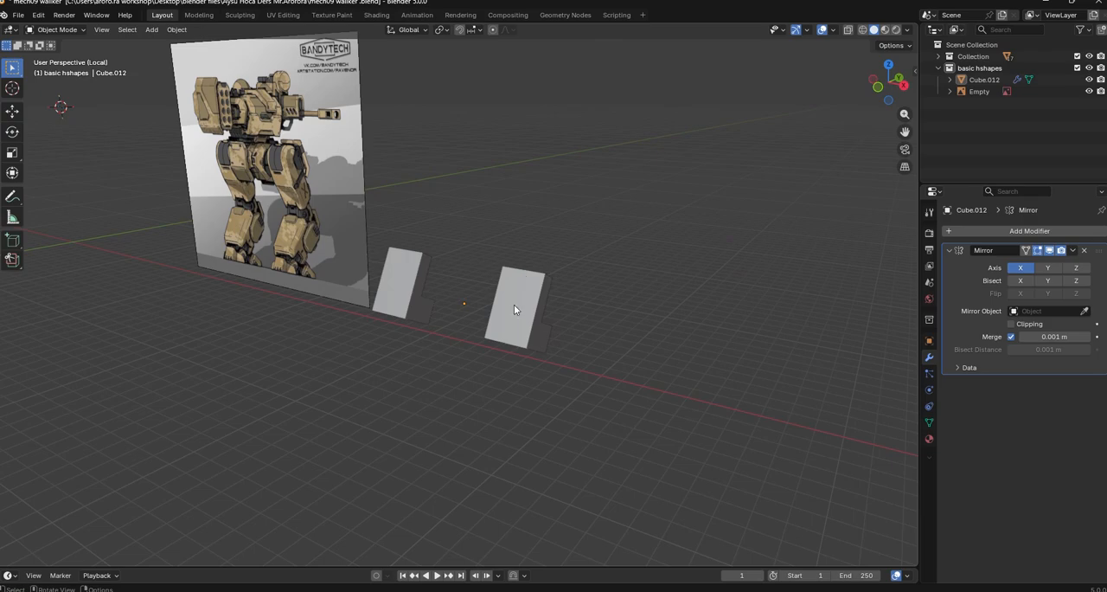
click(153, 34)
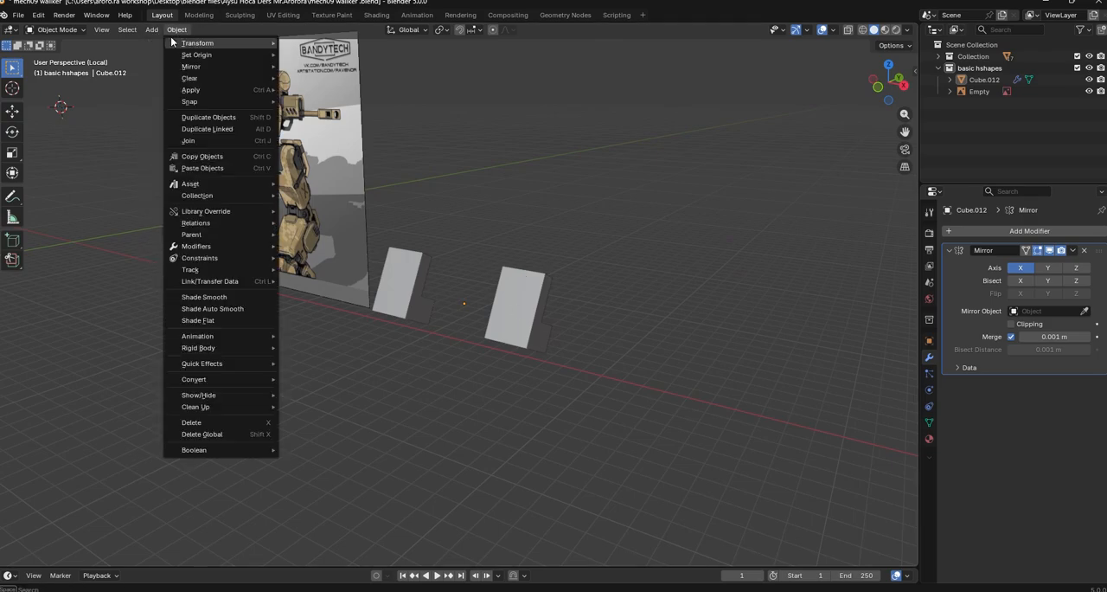
click(152, 32)
click(155, 33)
mouse_move(175, 47)
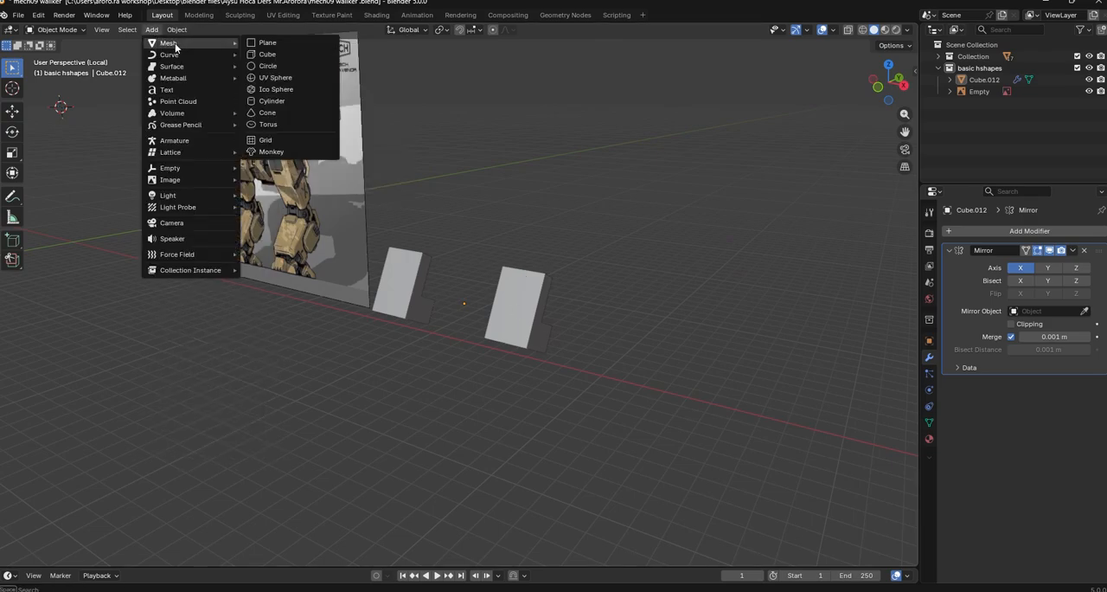
click(309, 58)
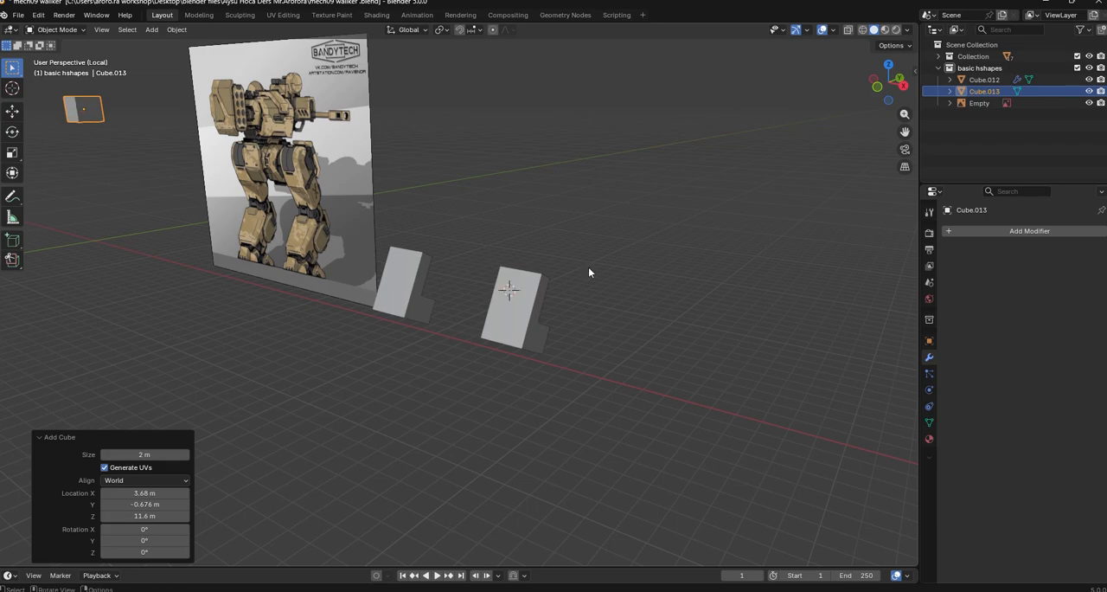
Snap the new cube to the 3D cursor on the original tilted block, and move it about 2.85 m along negative X, between the two blocks
right_click(588, 291)
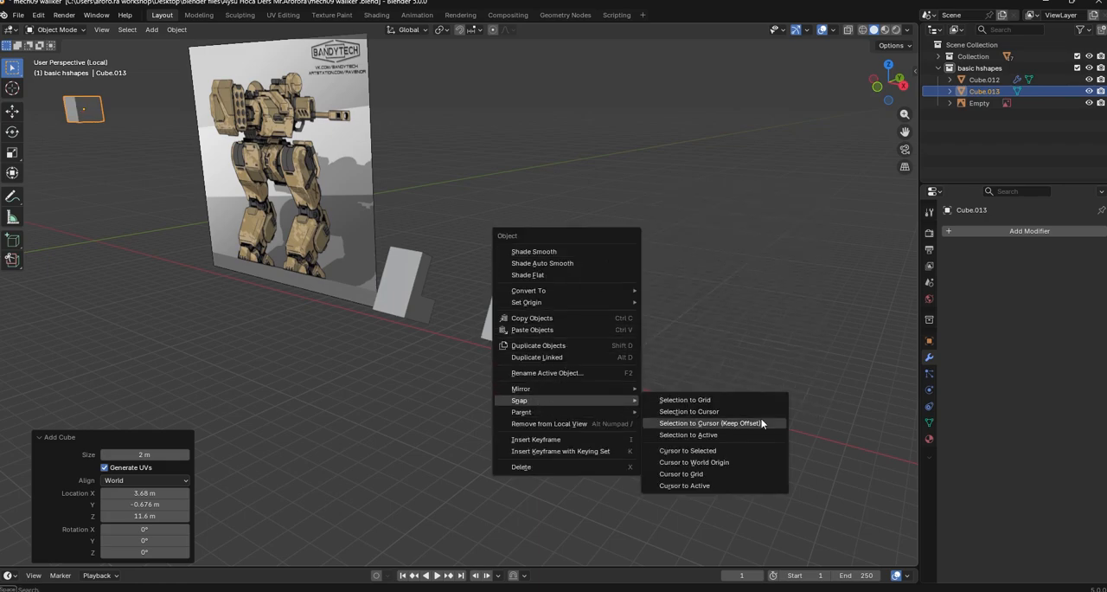
click(709, 401)
middle_drag(692, 389, 621, 367)
key(g)
key(y)
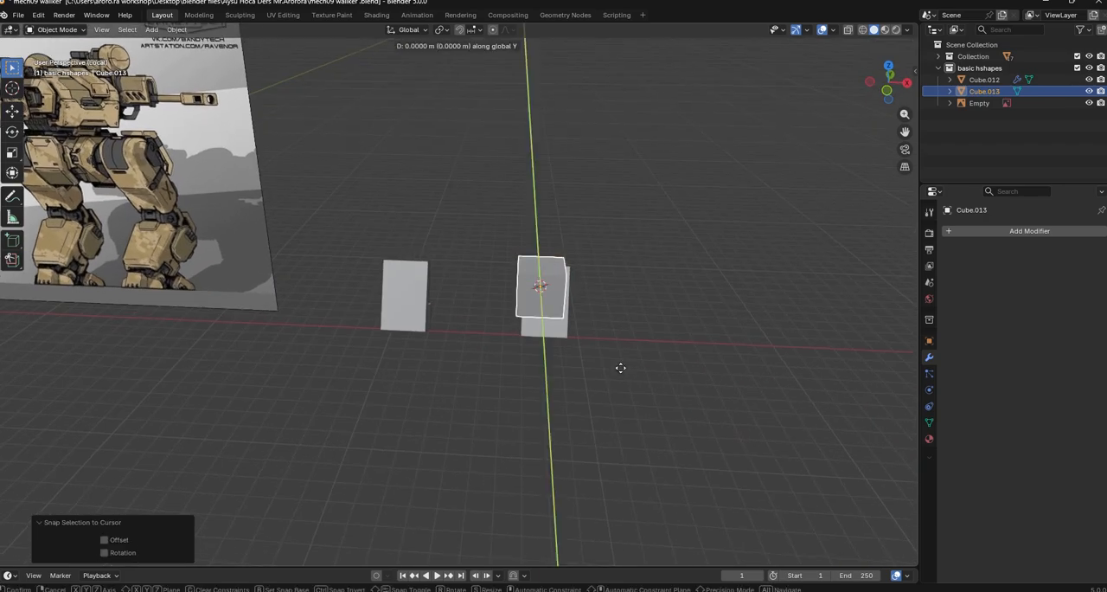
key(x)
click(557, 357)
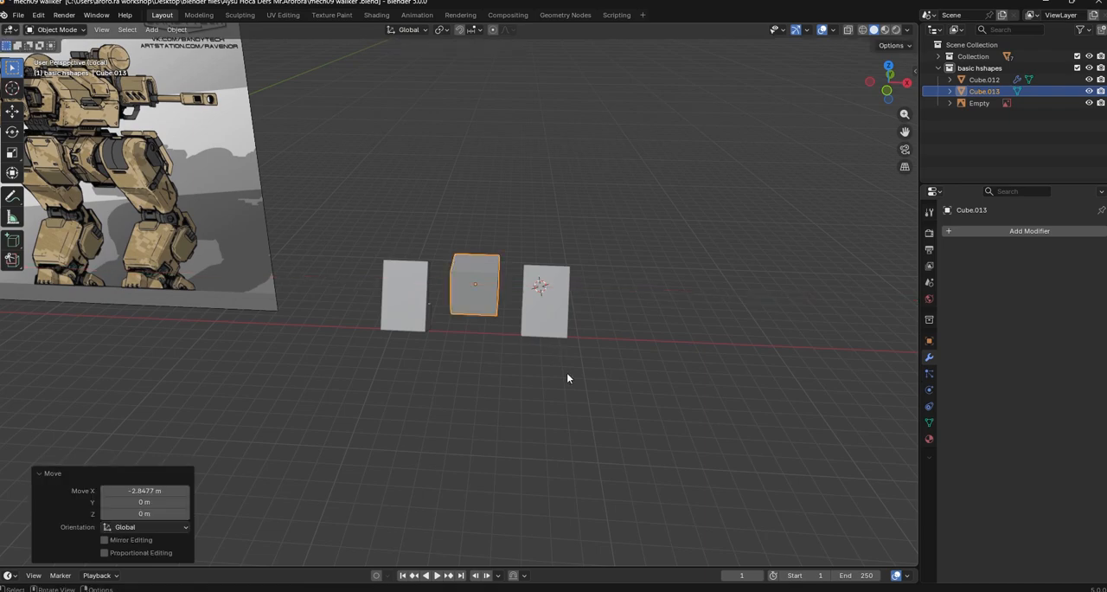
Scale the central cube along Y by a factor of 2.49 and shift it along the Y axis
middle_drag(569, 375, 525, 399)
key(s)
key(x)
key(y)
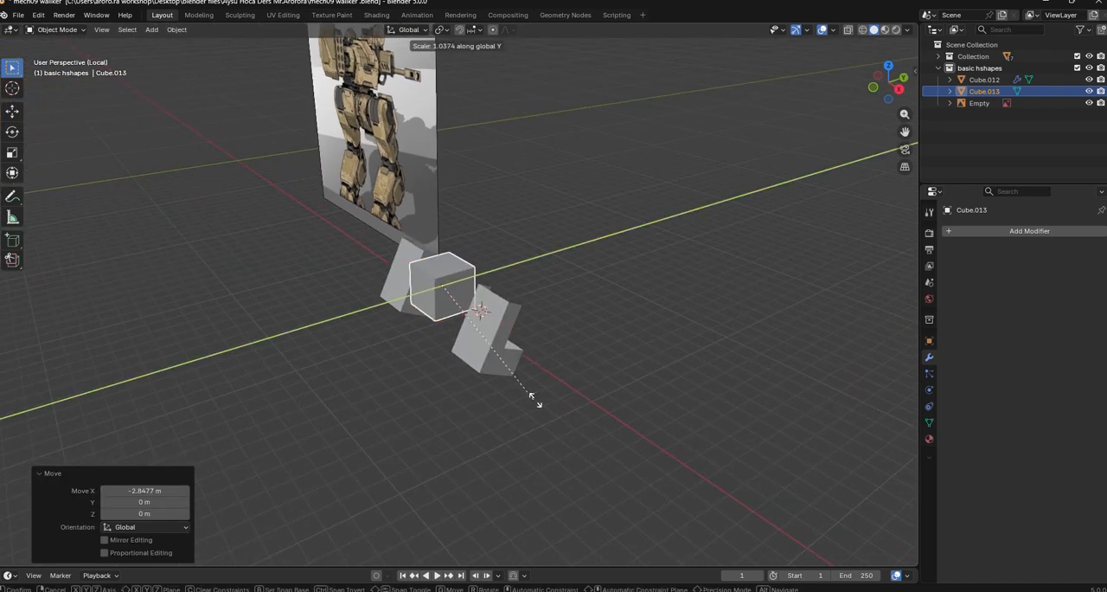
click(778, 360)
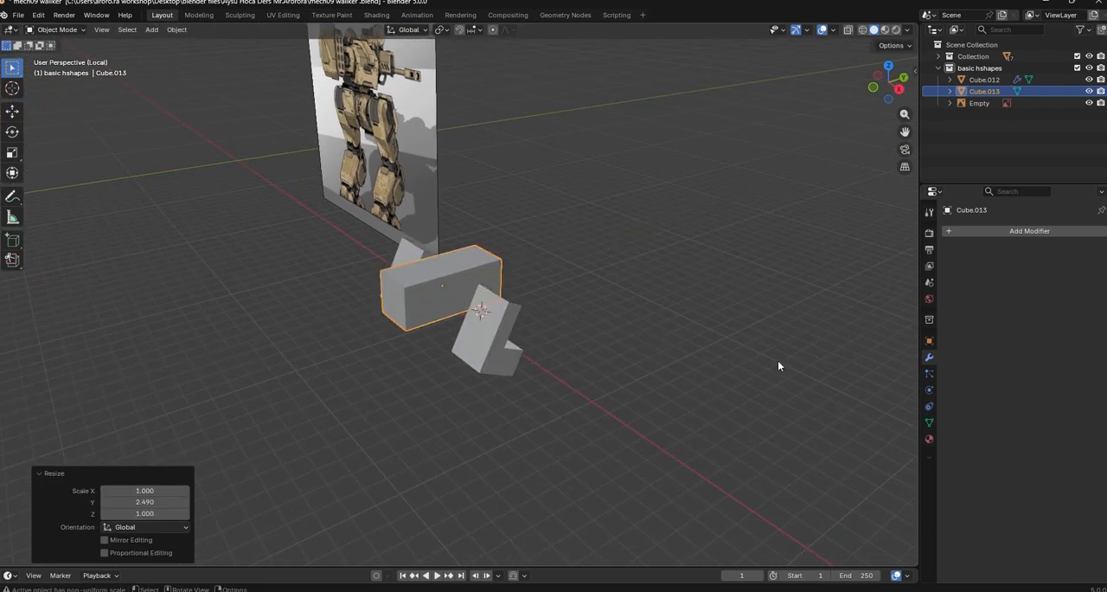
key(g)
key(y)
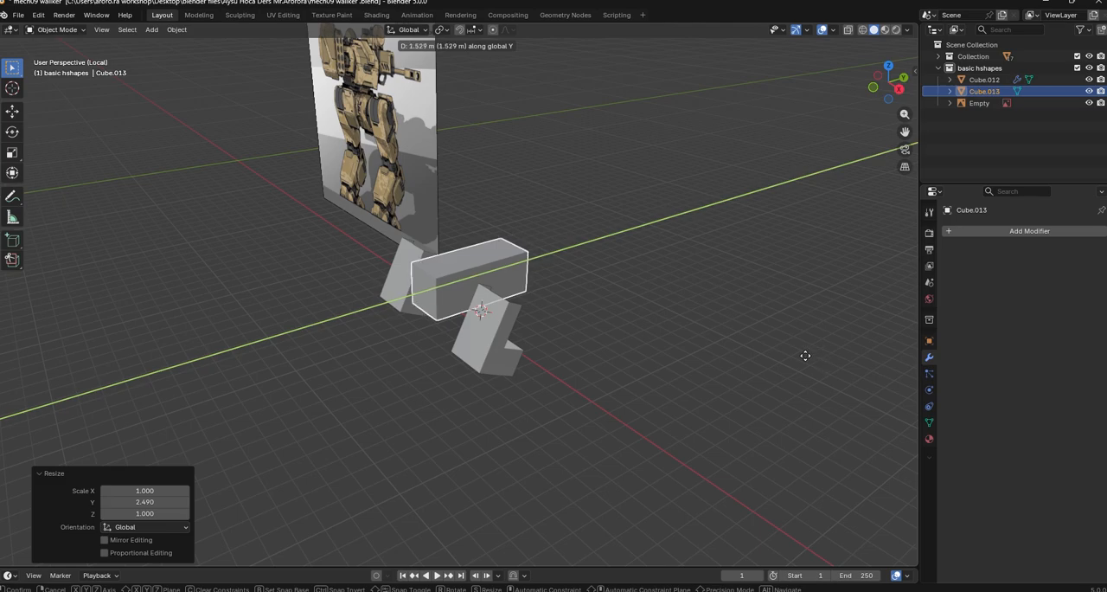
click(793, 357)
Scale the central block uniformly by 1.163 and move it about -0.55 m in X and 0.19 m in Z
key(s)
click(839, 369)
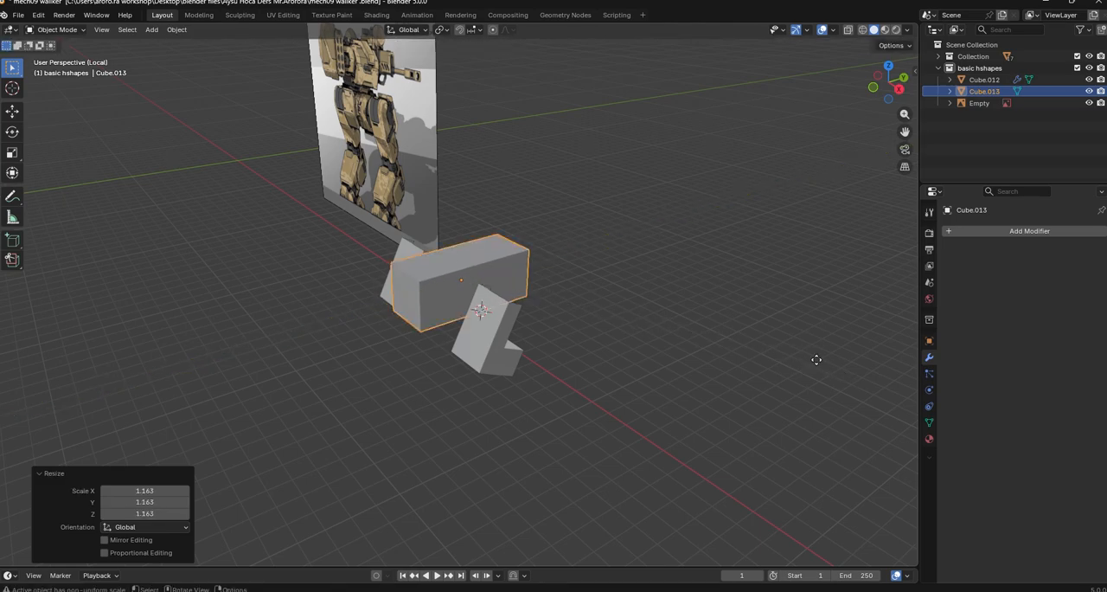
key(g)
key(z)
click(699, 378)
middle_drag(699, 378, 521, 297)
Place the 3D cursor on the central block's top face, add a cube there, and raise it about 1.08 m along Z
shift+right_drag(521, 298, 467, 275)
click(152, 29)
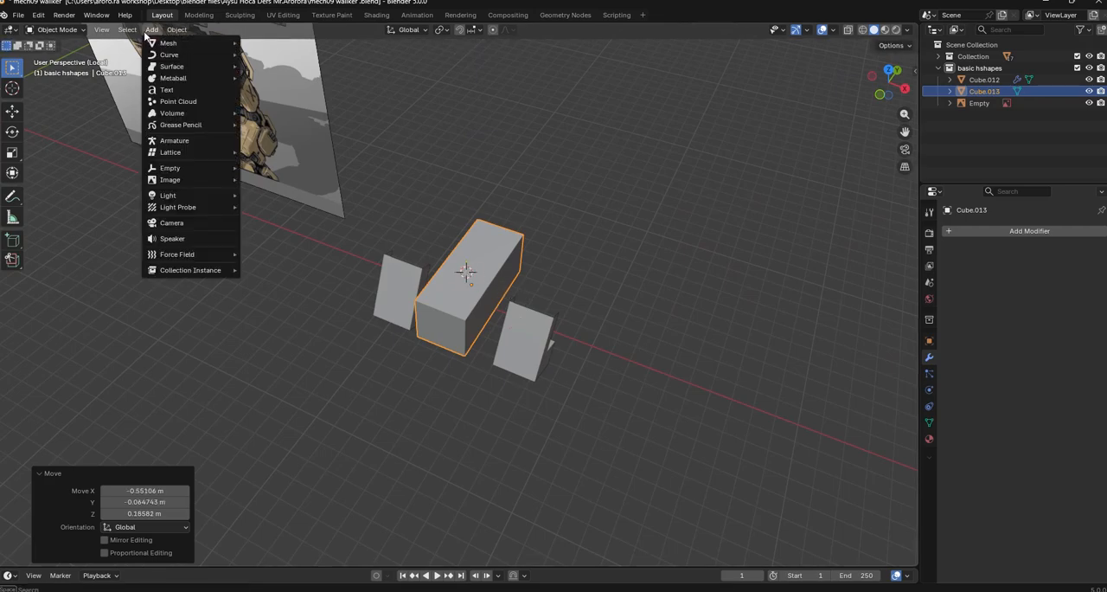
mouse_move(173, 42)
click(268, 54)
middle_drag(554, 363, 645, 353)
key(g)
key(z)
click(826, 344)
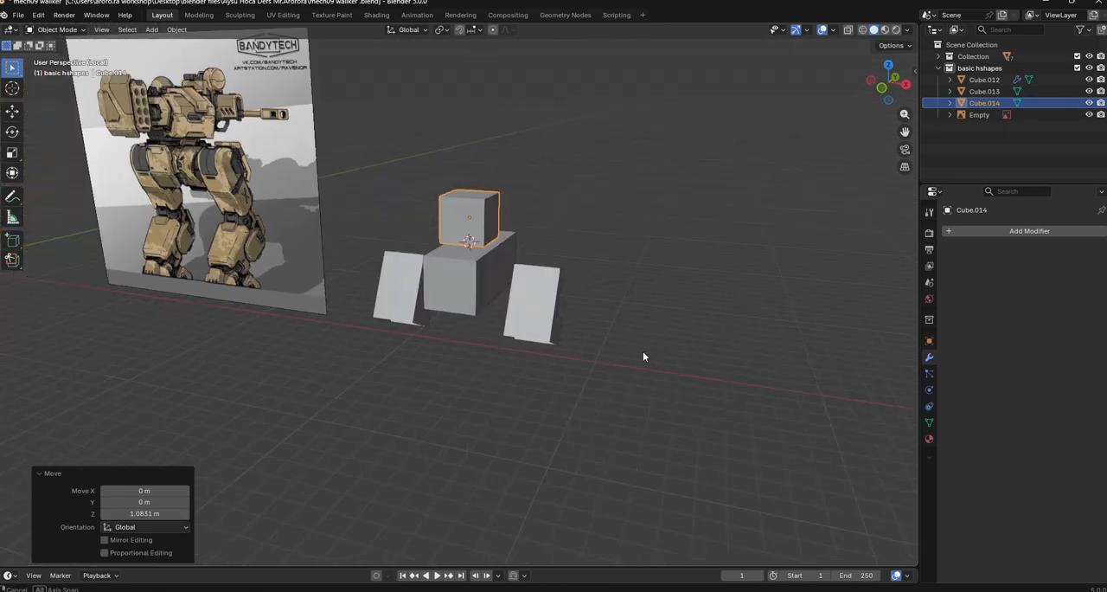
Scale the new cube uniformly by 0.844, flatten it along Z, and enlarge it uniformly by 1.508
key(s)
click(707, 335)
key(s)
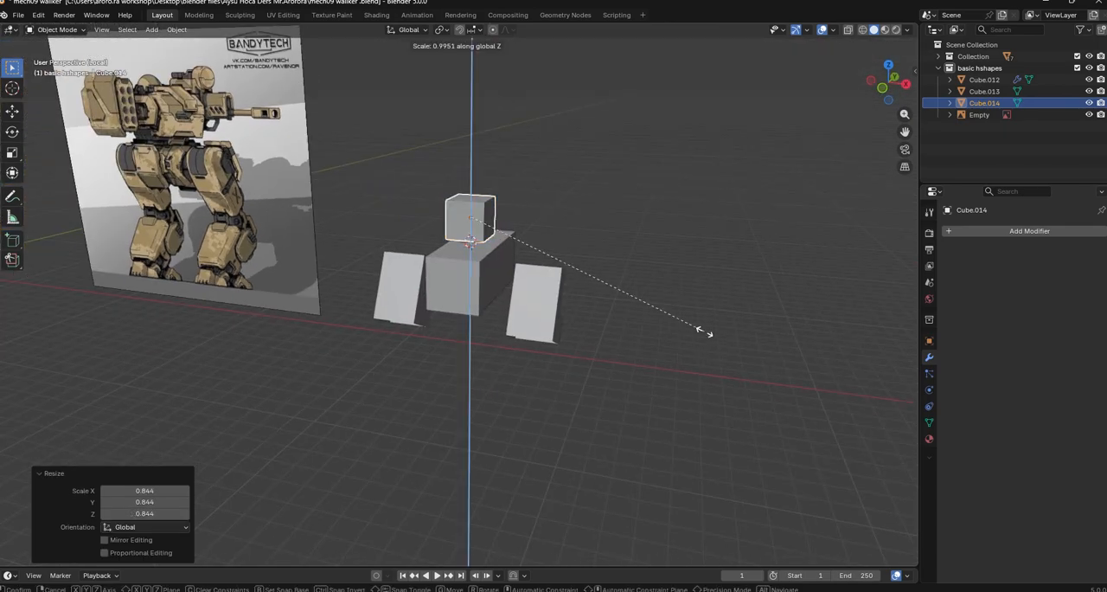
click(600, 264)
key(s)
click(662, 287)
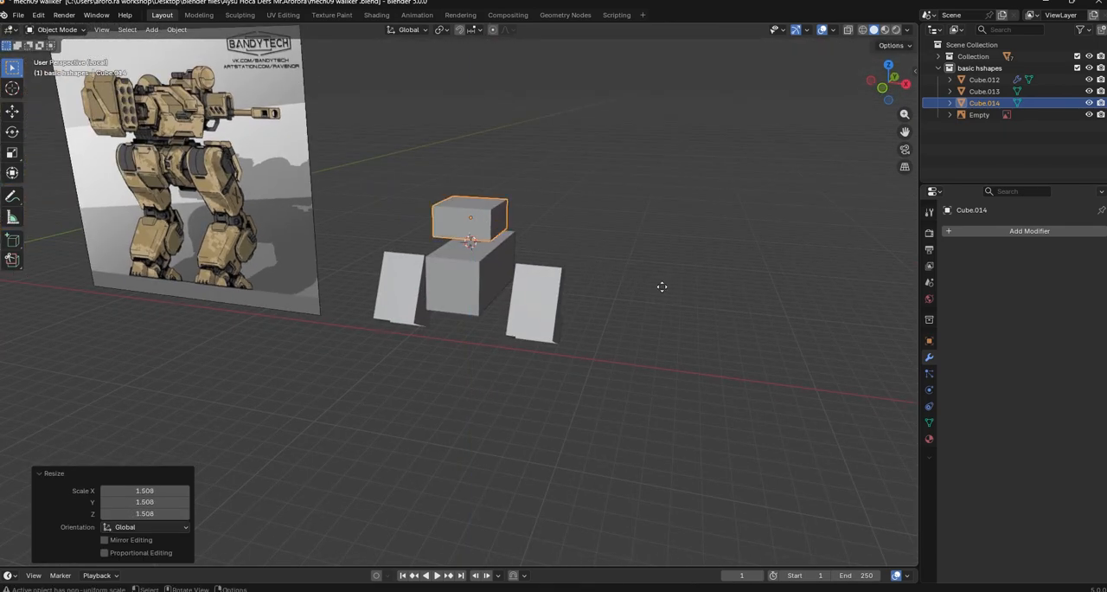
Lower the flattened block along Z onto the central block and deselect it
key(g)
key(z)
click(667, 305)
click(610, 312)
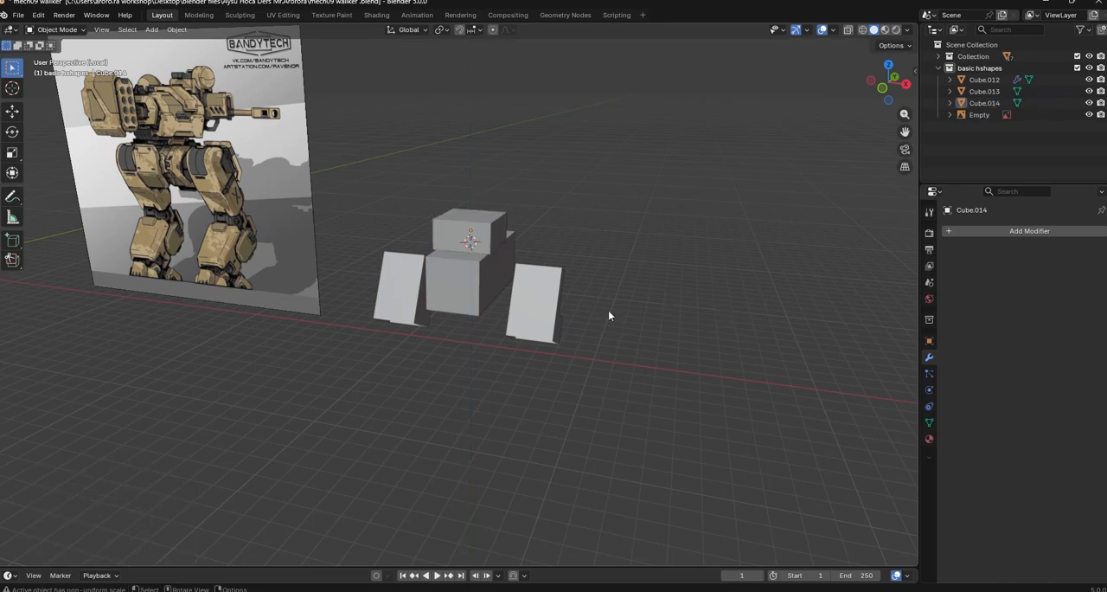
Duplicate the small block on top of the central block and raise the copy along Z
middle_drag(609, 313, 633, 361)
click(529, 324)
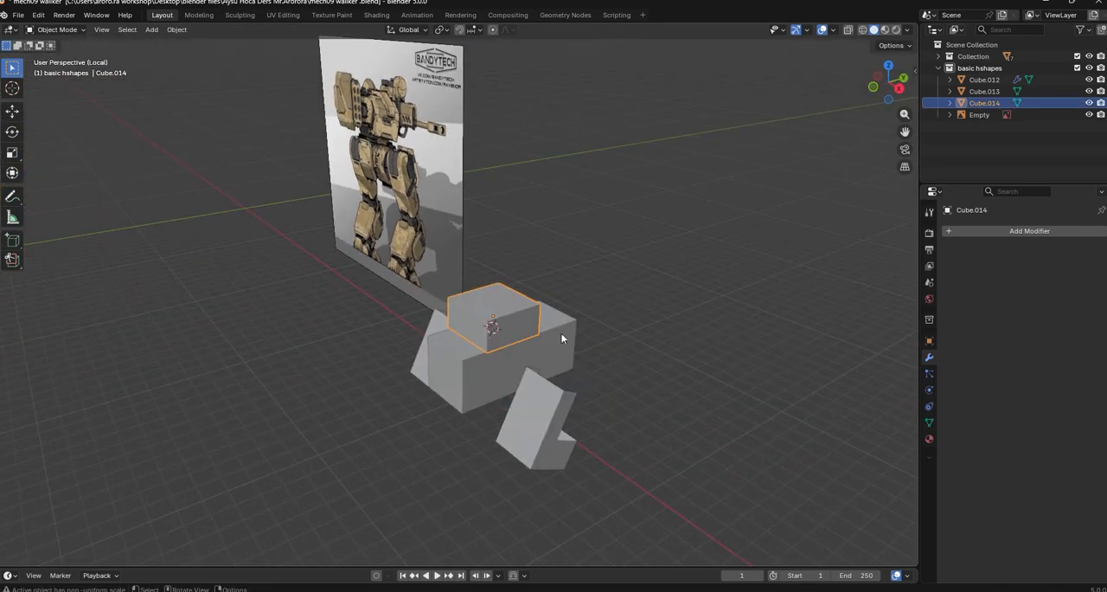
key(ctrl+c)
key(ctrl+v)
key(g)
key(z)
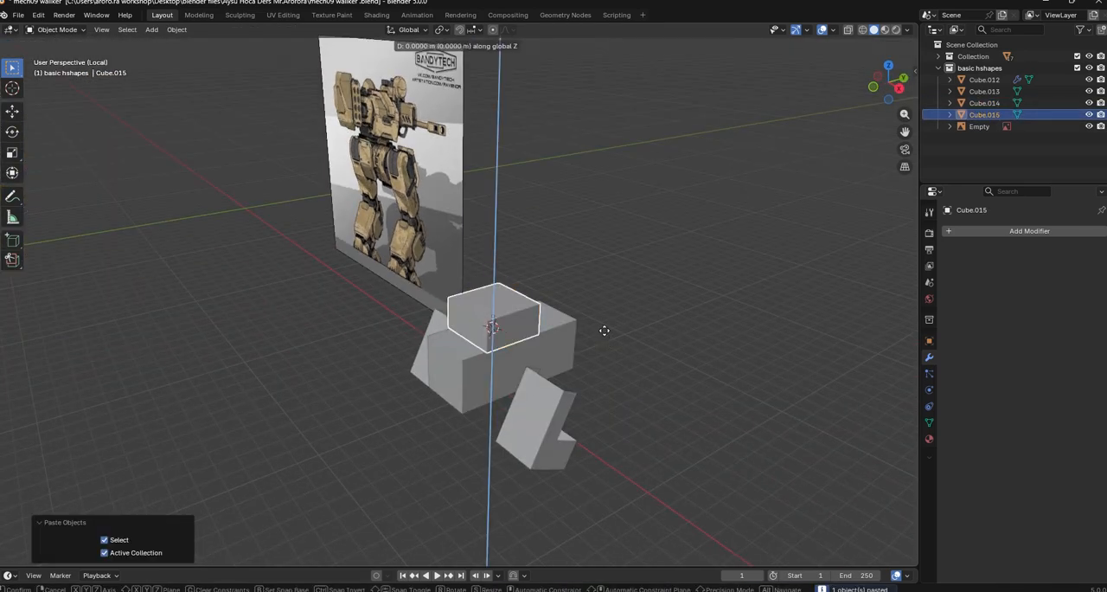
click(609, 300)
Scale the copied block uniformly by 2.175 and raise it along Z above the smaller block
key(s)
click(745, 328)
key(g)
key(z)
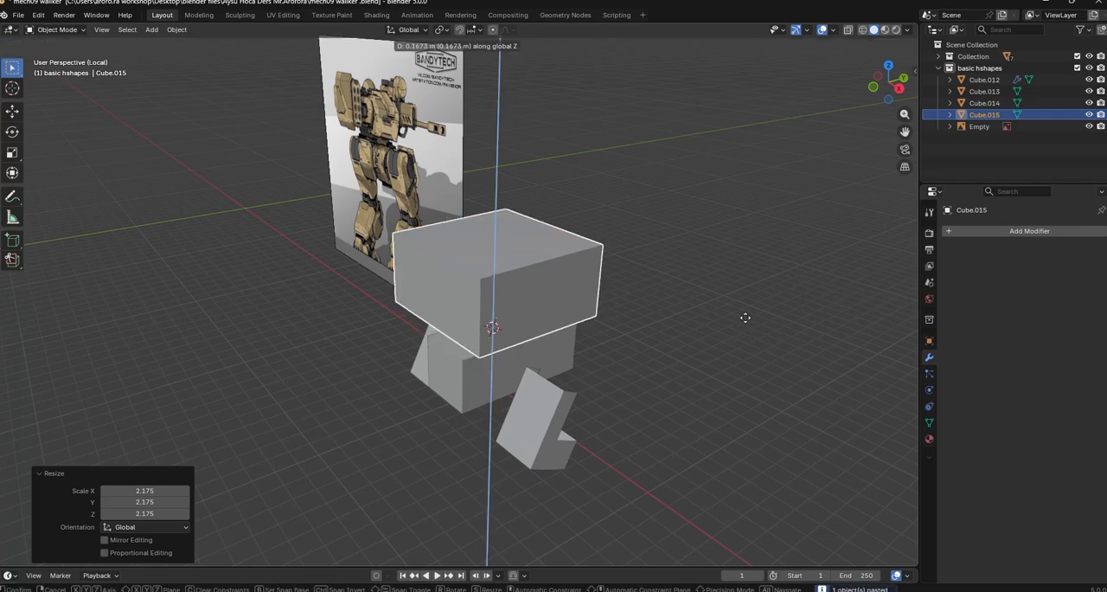
click(705, 362)
Flatten the large upper body block along Z by a factor of 0.714
middle_drag(705, 363, 843, 391)
key(s)
key(z)
click(770, 335)
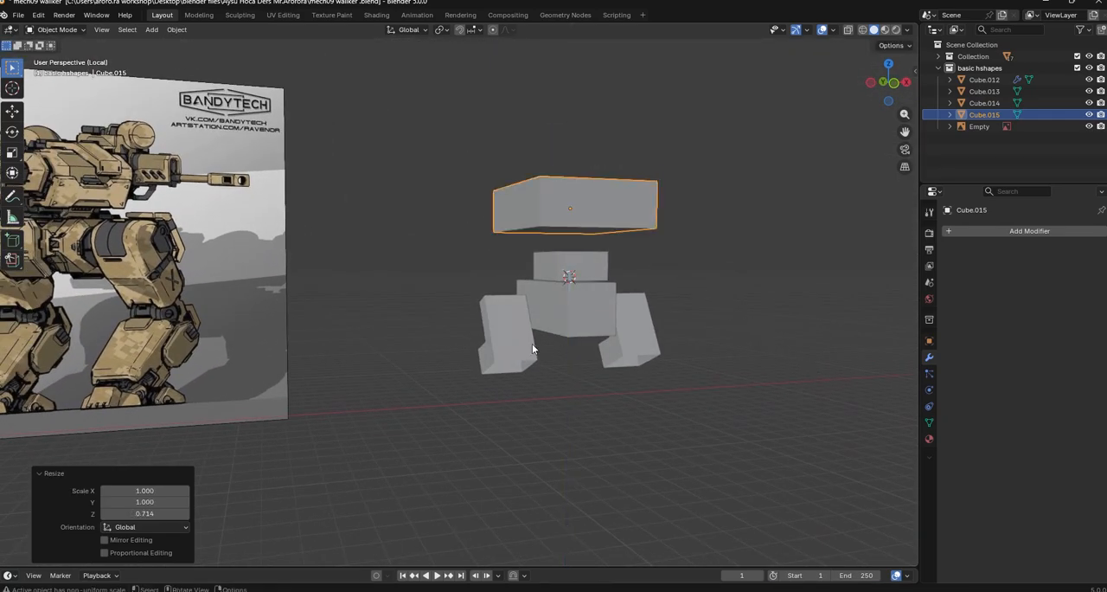
Scale the mirrored leg panels uniformly by 1.365 and move them about 4.09 m down along Z
click(649, 367)
key(s)
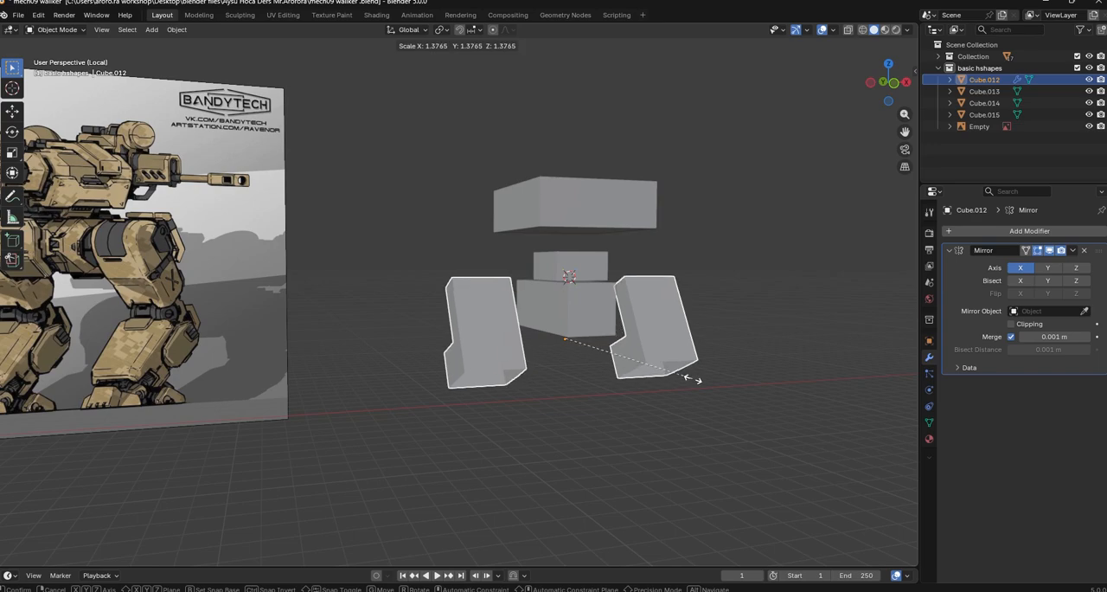
click(692, 378)
key(g)
key(z)
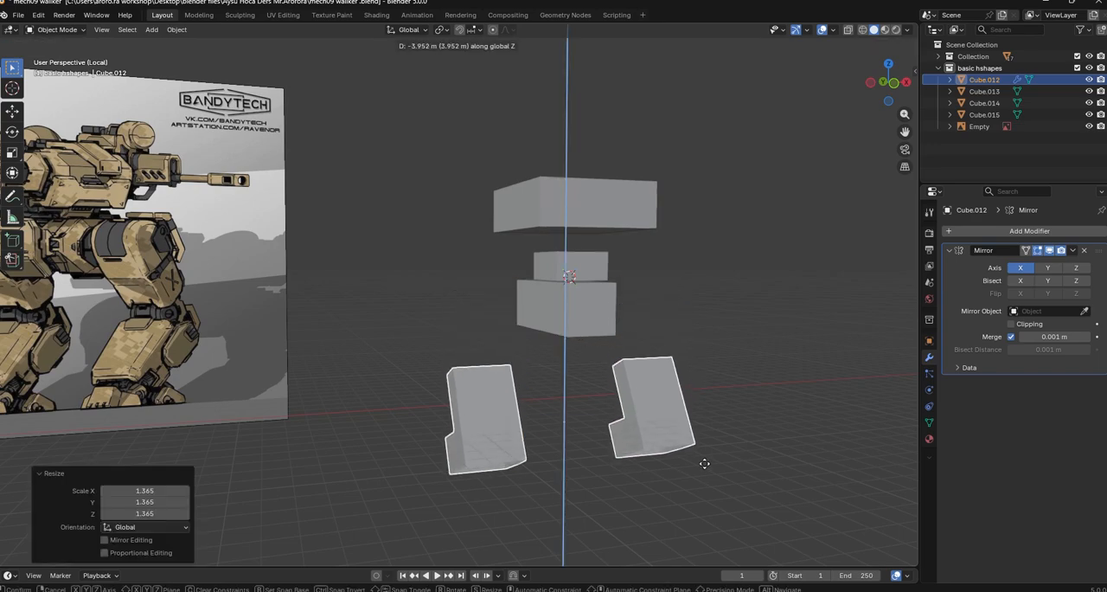
click(699, 467)
Rotate the leg panels about the X axis and move them about -1.58 m in Y and 0.53 m in Z
middle_drag(699, 467, 600, 459)
key(r)
key(x)
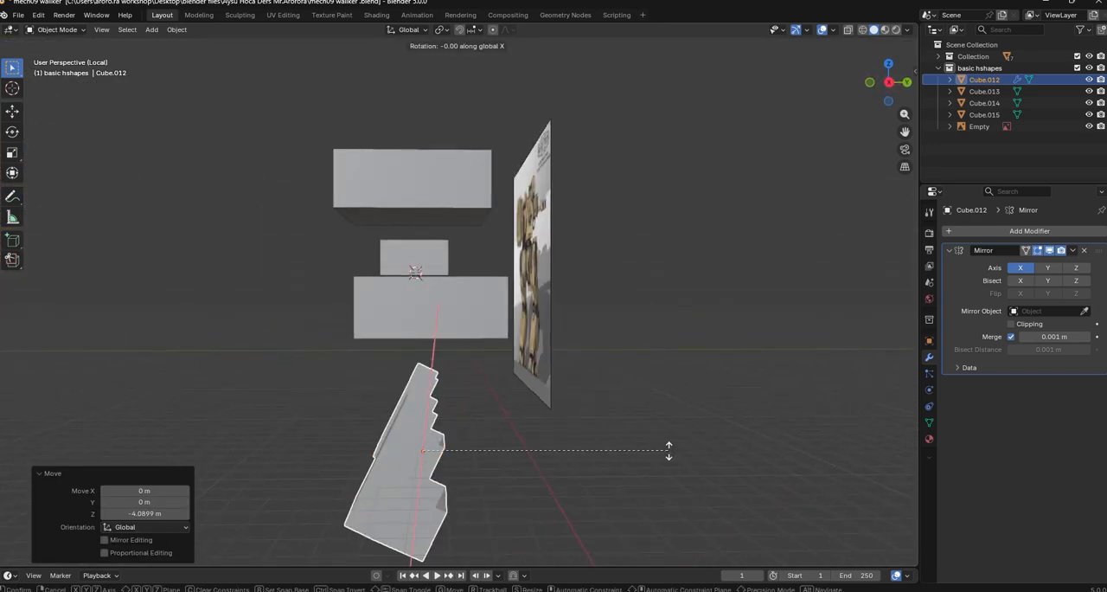
click(636, 543)
key(g)
click(609, 518)
Rotate the leg panels about the X axis again and raise them about 1.35 m along Z
middle_drag(609, 518, 786, 443)
key(r)
key(y)
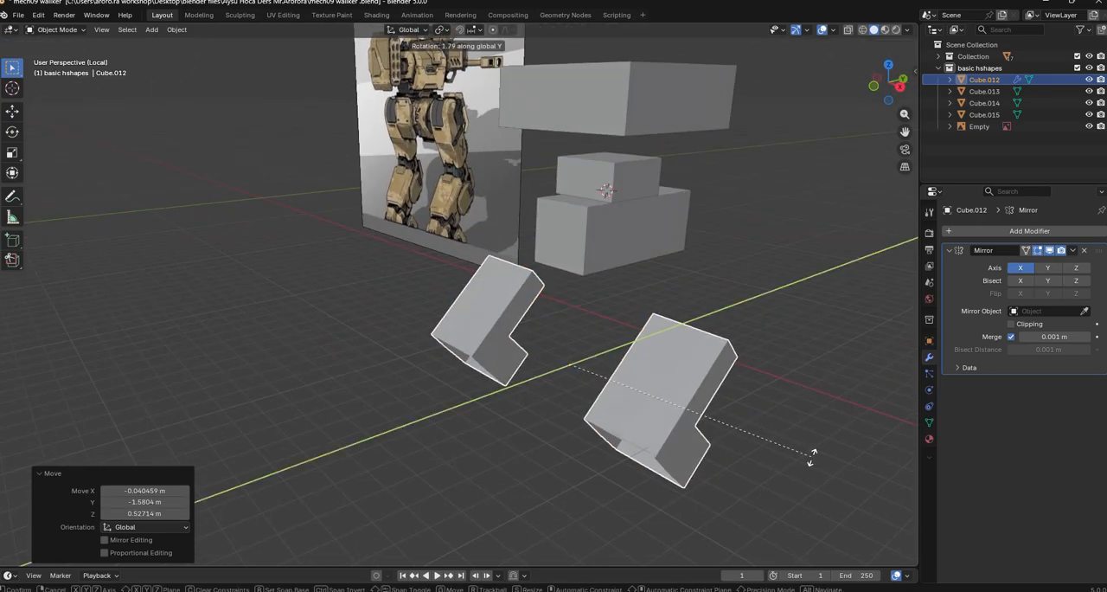
key(x)
click(810, 408)
key(g)
key(z)
click(821, 370)
Place the 3D cursor beside the central blocks above one leg panel, add a cube there, and select only that cube
middle_drag(821, 370, 845, 391)
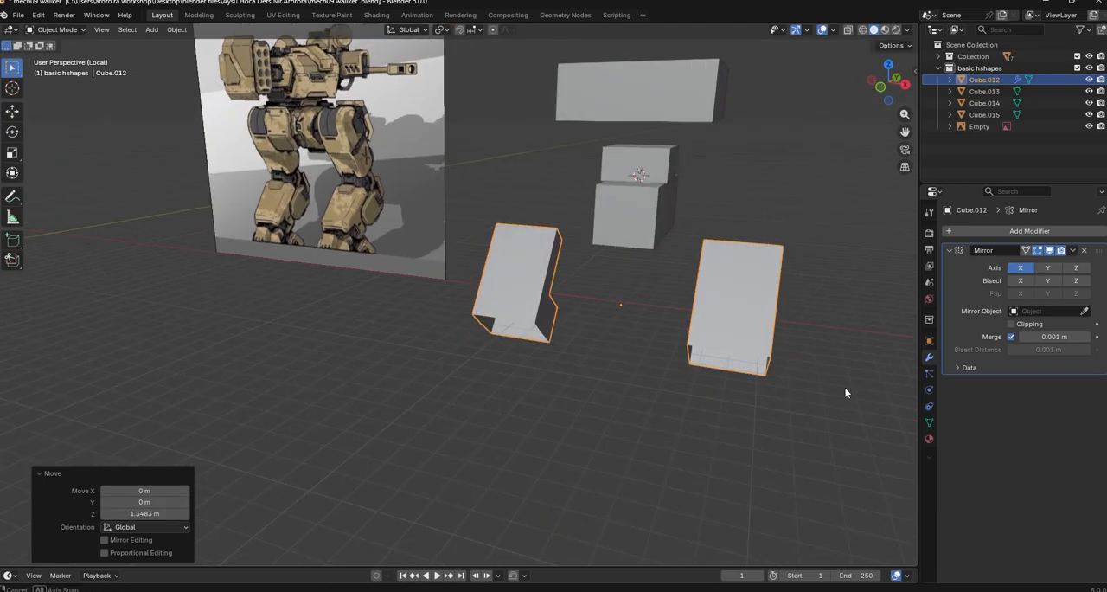
shift+middle_drag(706, 308, 641, 360)
middle_drag(584, 259, 578, 253)
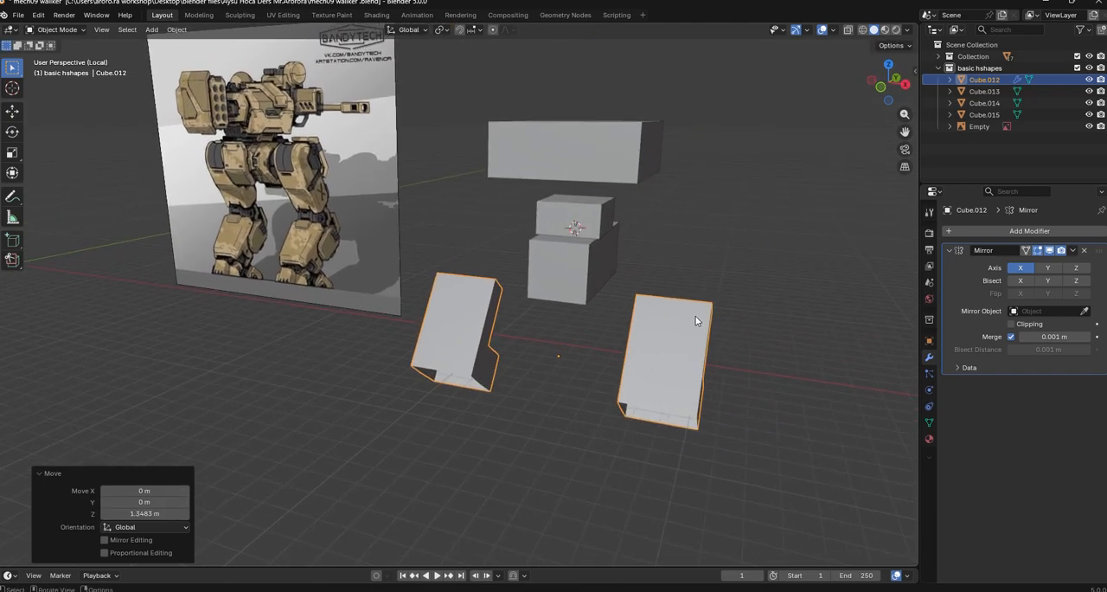
middle_drag(697, 320, 679, 319)
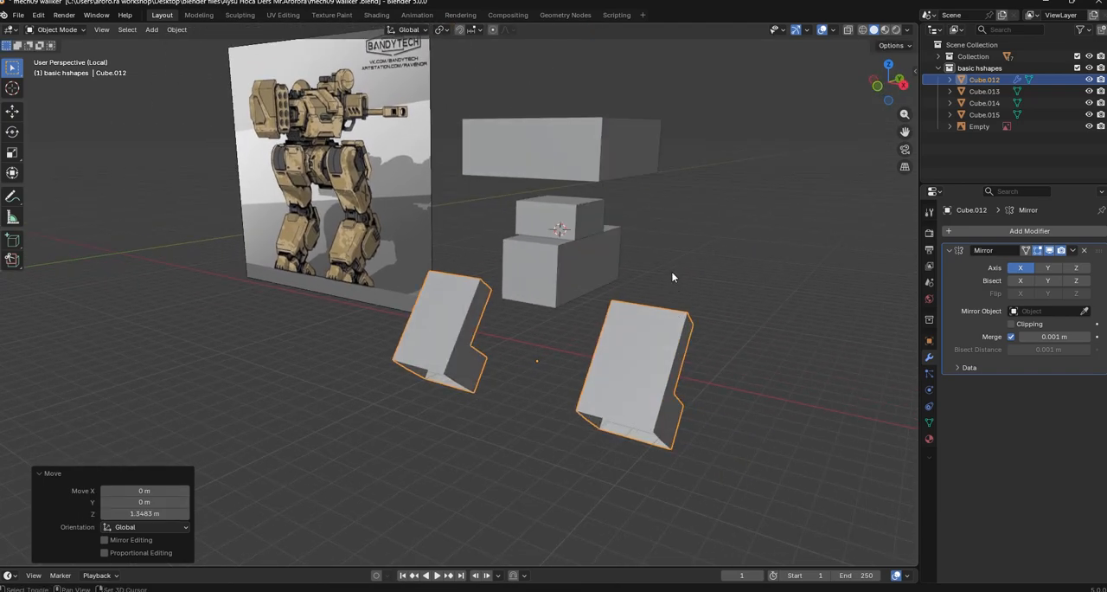
click(151, 29)
mouse_move(169, 41)
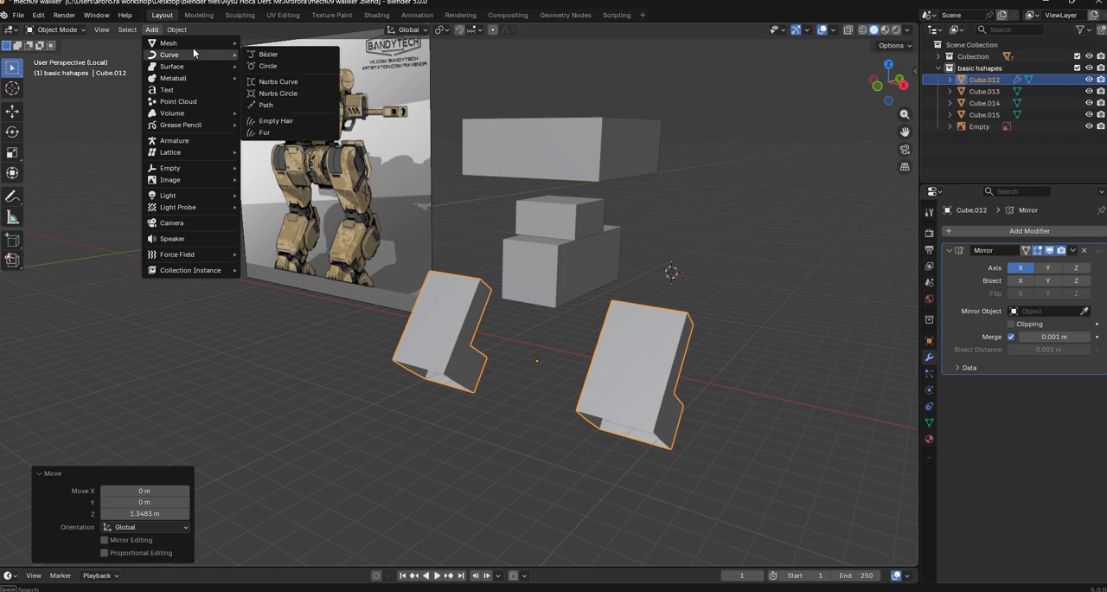
click(271, 57)
key(a)
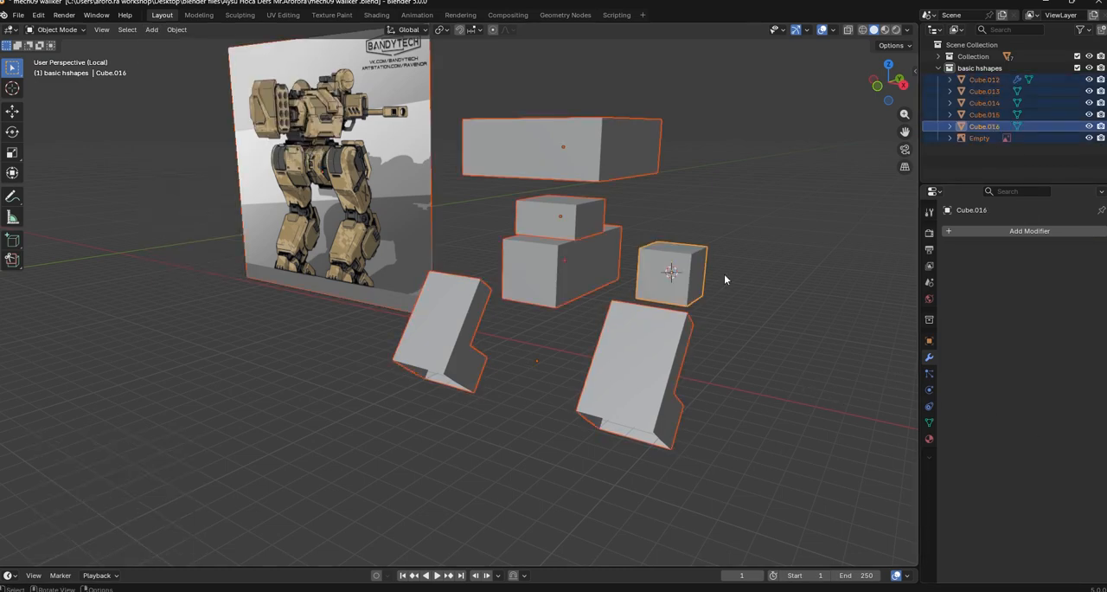
click(657, 261)
Scale the new cube uniformly by 1.497 and add an X-axis Mirror modifier with the central block, Cube.013, as mirror object
middle_drag(714, 328, 694, 324)
key(s)
click(781, 348)
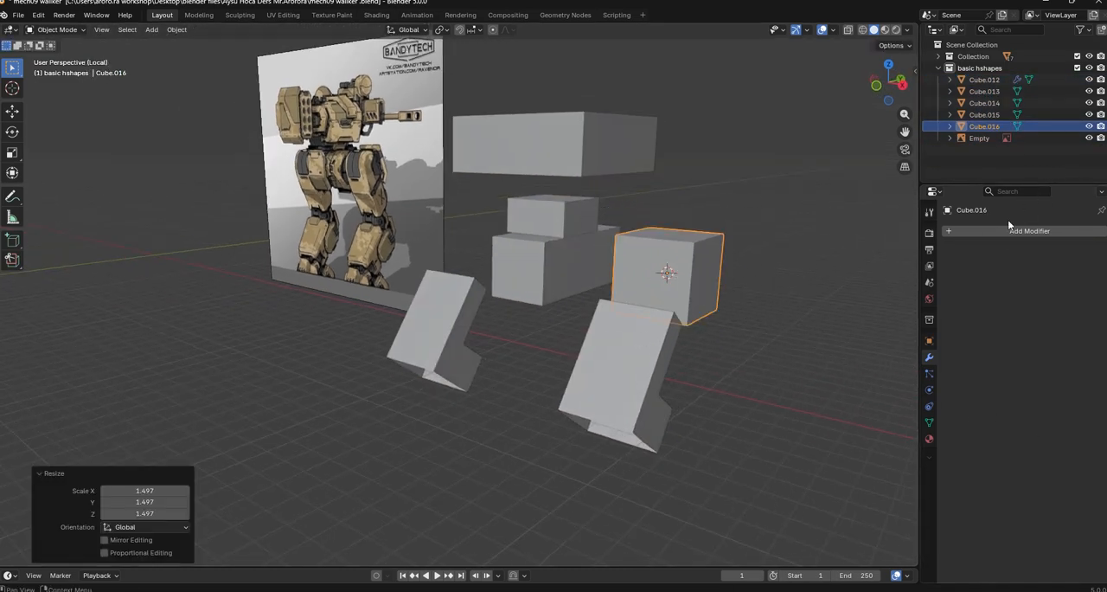
click(1007, 230)
click(909, 256)
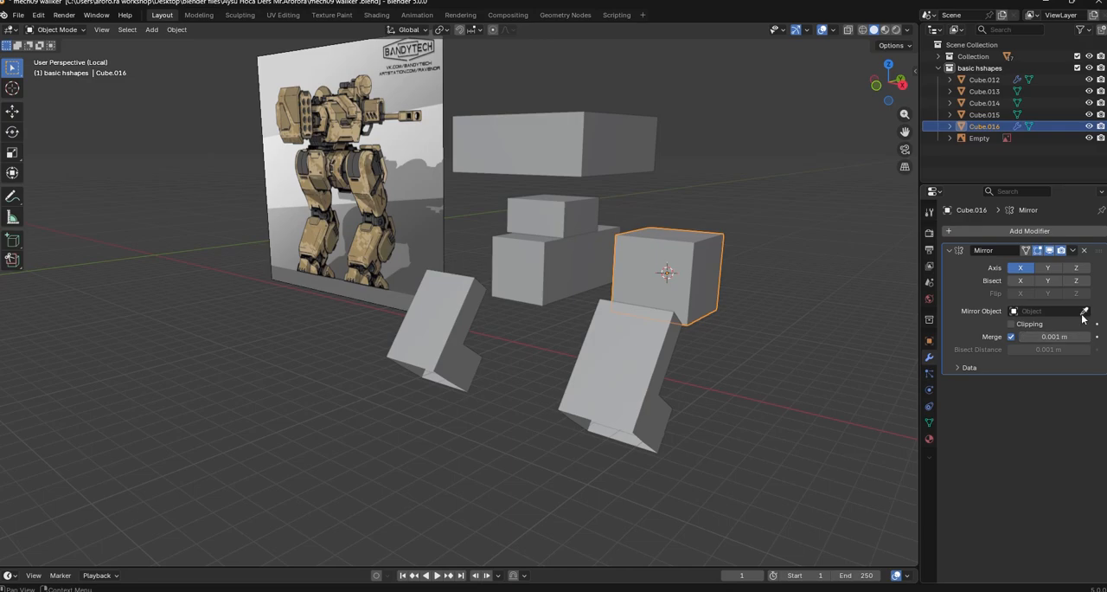
click(557, 277)
Move the mirrored cubes about -2.39 m along Y and -0.78 m along X, closer to the central block
middle_drag(556, 276, 734, 375)
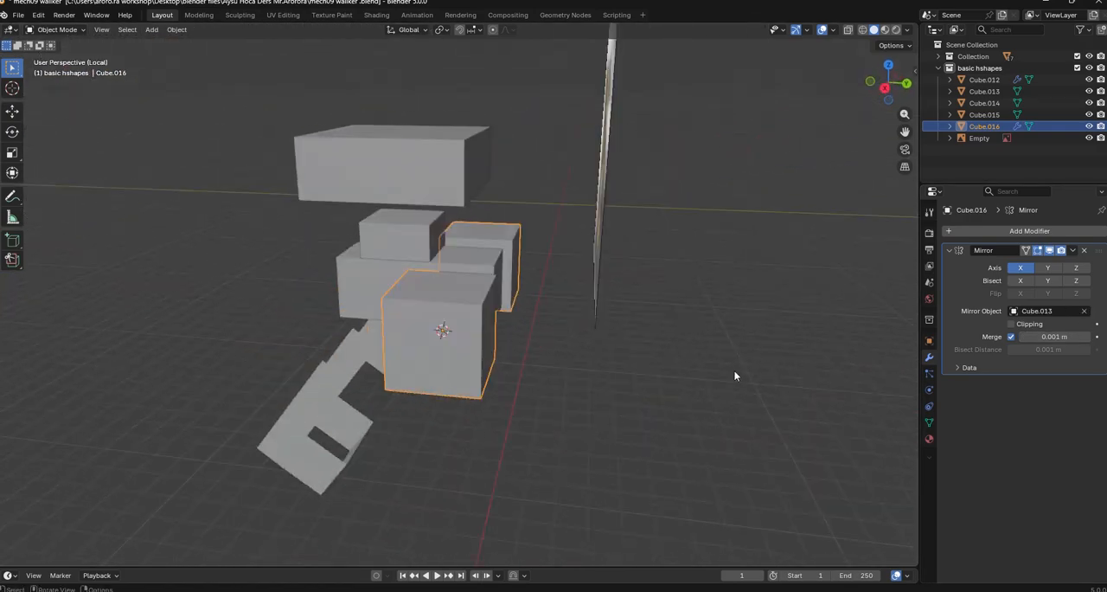
key(g)
key(y)
click(664, 350)
middle_drag(663, 350, 693, 417)
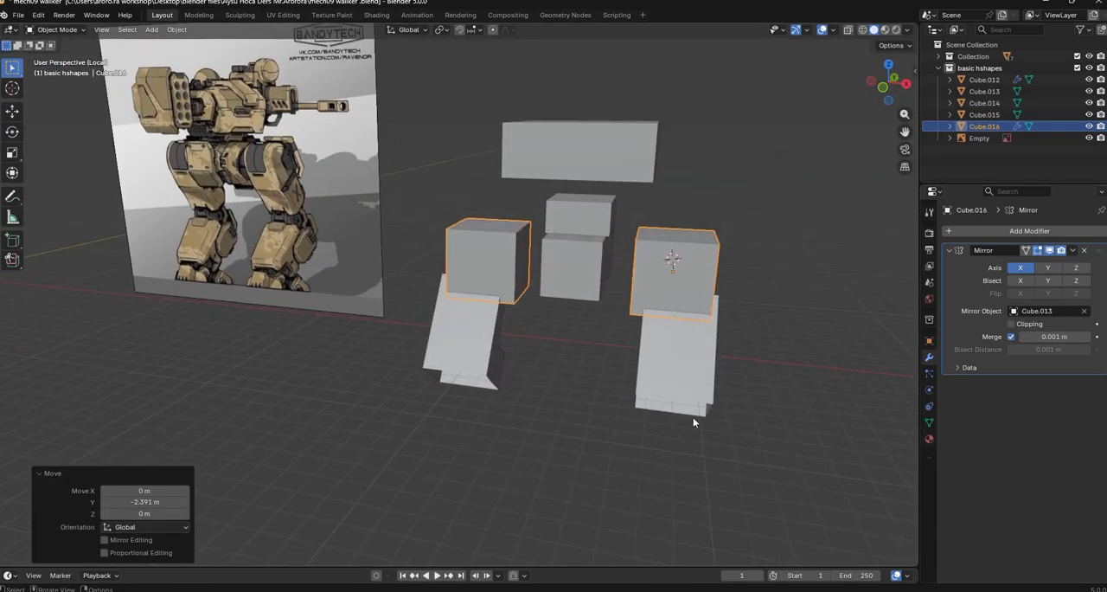
key(g)
key(y)
key(x)
click(766, 414)
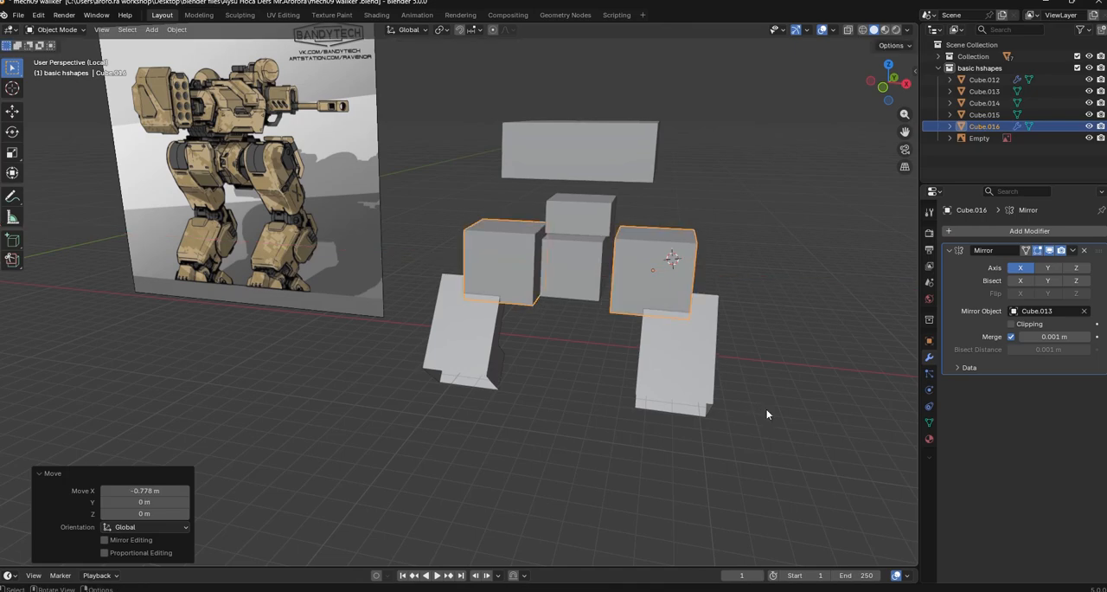
Select the mirrored leg panels, rescale them uniformly, and move them along Z
middle_drag(737, 411, 844, 406)
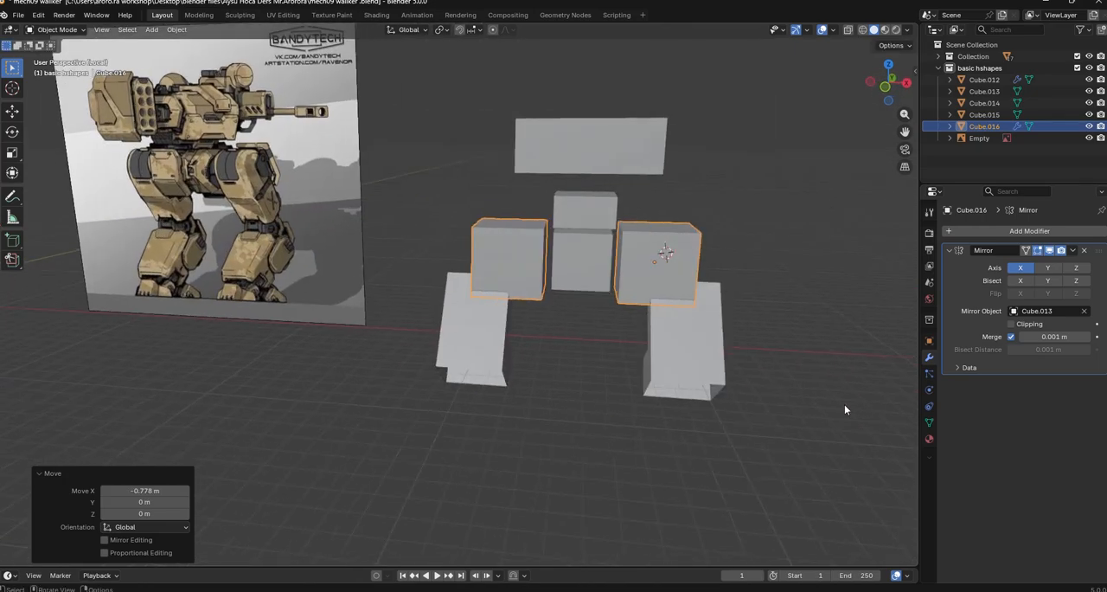
click(697, 369)
middle_drag(751, 394, 743, 445)
key(s)
click(810, 421)
key(g)
key(z)
click(806, 445)
In Edit Mode, scale the mirrored upper-leg cube uniformly by 0.641 and narrow it along X
click(554, 304)
middle_drag(725, 362, 748, 395)
key(Tab)
key(s)
click(683, 397)
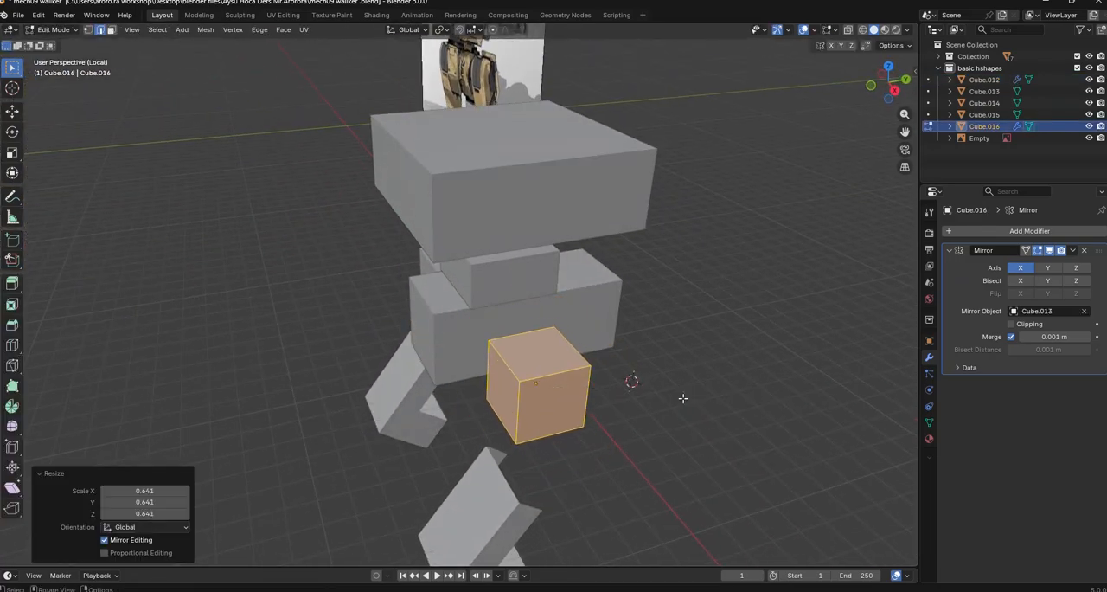
key(s)
key(x)
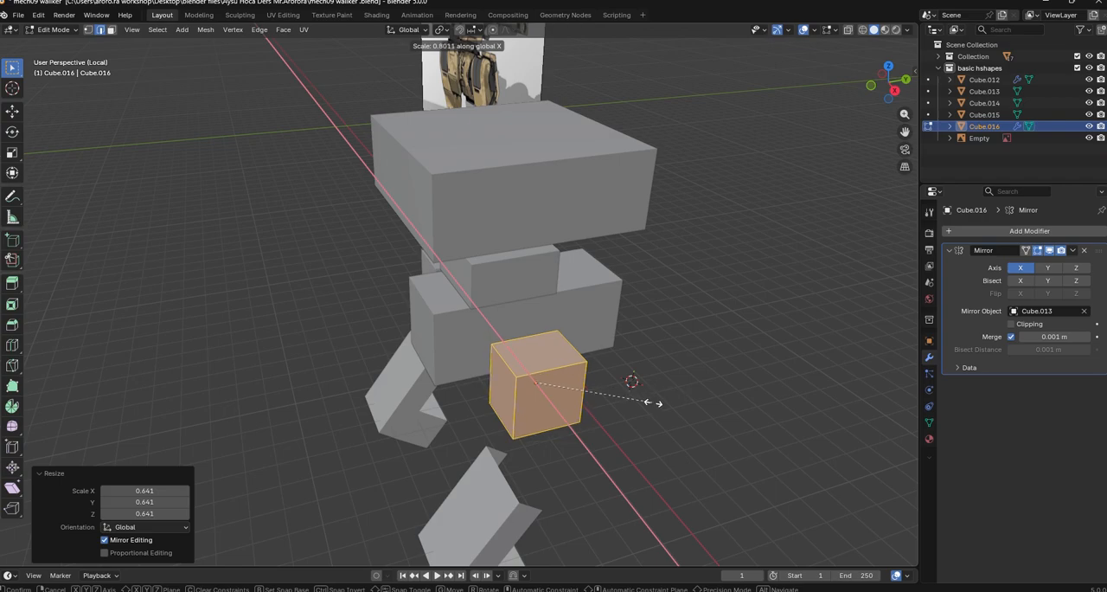
click(669, 401)
Scale the upper-leg block by 1.175 along Y and by 1.625 along Z
key(s)
key(y)
click(696, 397)
key(s)
key(z)
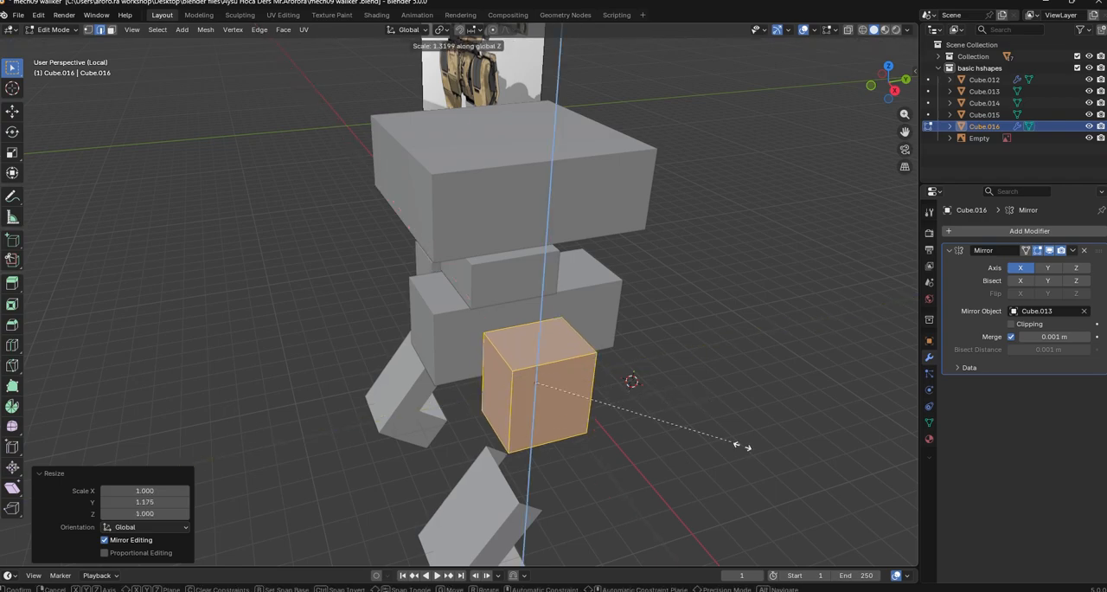
click(770, 507)
Rotate the upper-leg block 36.1° about its local X axis, and tilt it further about X
middle_drag(554, 464, 576, 270)
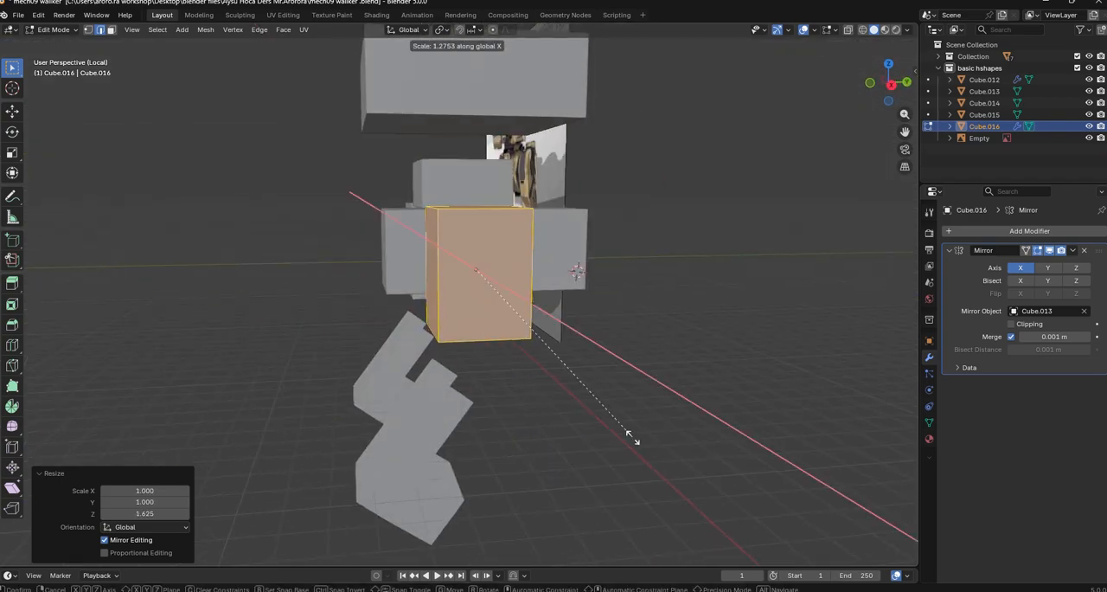
click(675, 404)
middle_drag(674, 405, 613, 437)
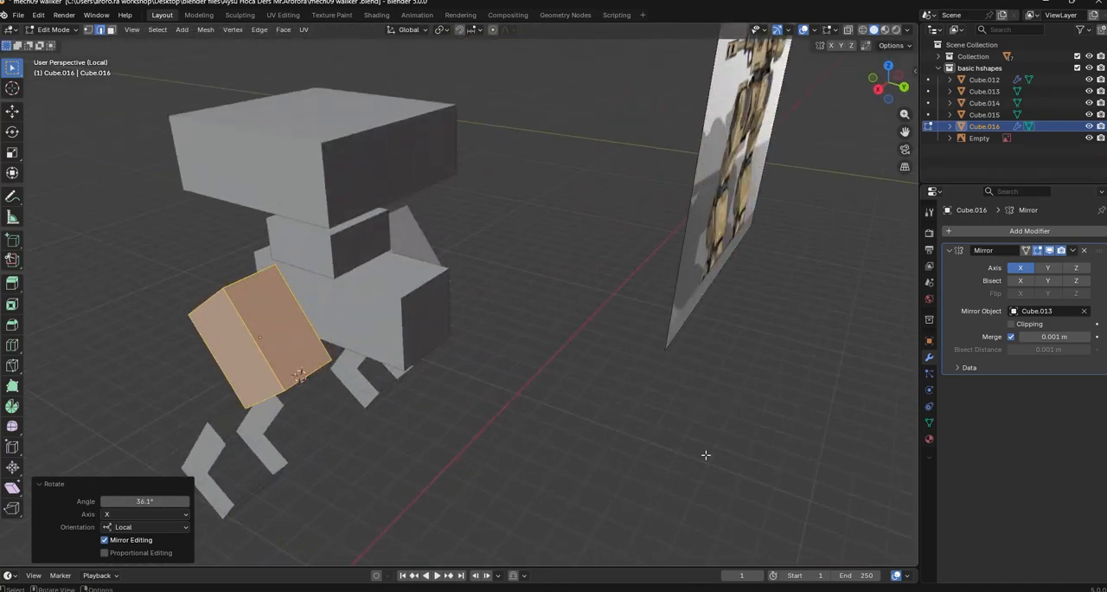
middle_drag(705, 454, 729, 435)
key(r)
key(x)
click(755, 347)
Try to lengthen the upper-leg block by moving its lower end face 0.95306 m along Y and then along Z
middle_drag(532, 420, 508, 409)
click(387, 399)
middle_drag(513, 344, 433, 245)
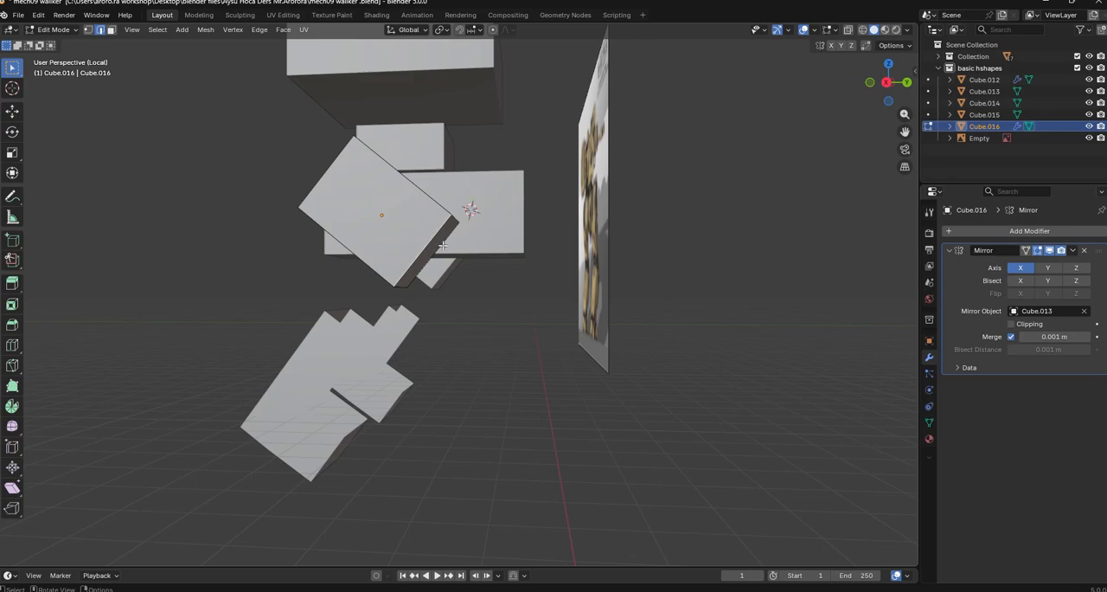
middle_drag(480, 279, 502, 304)
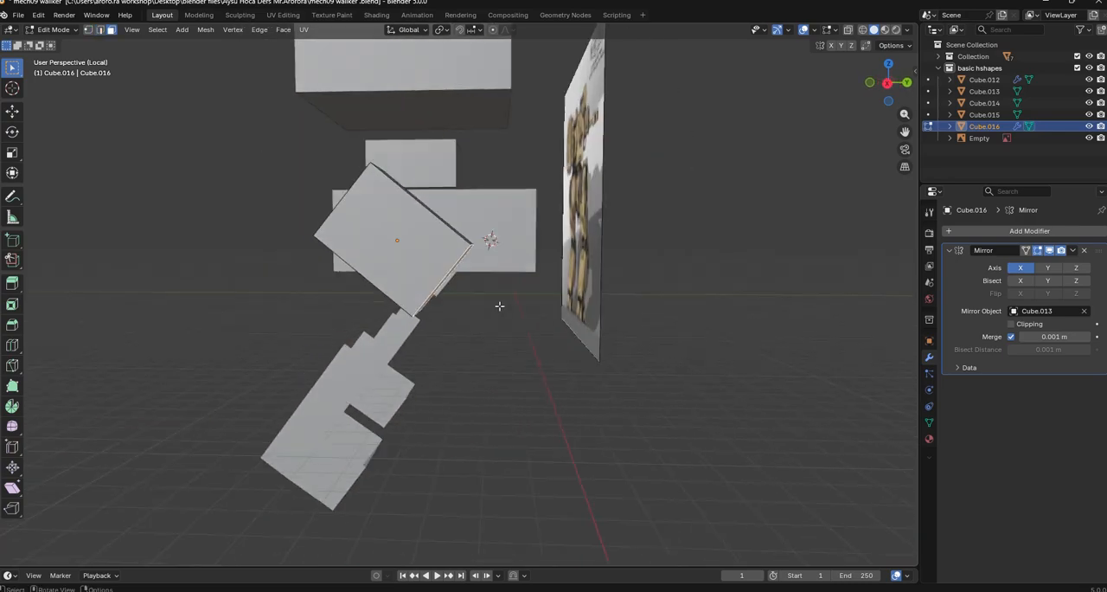
key(g)
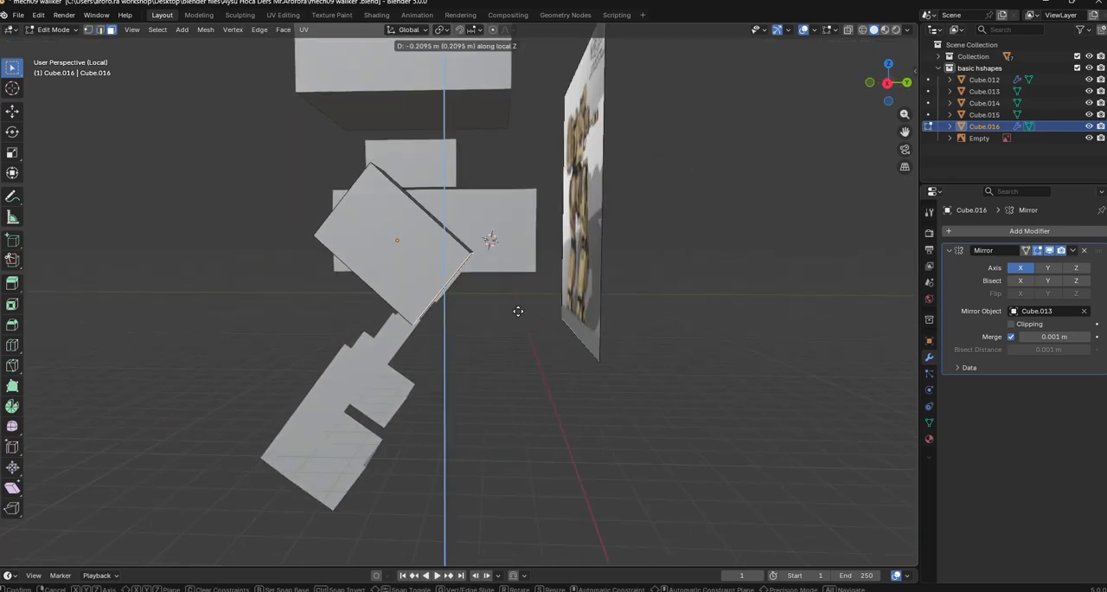
key(y)
click(534, 313)
key(g)
key(z)
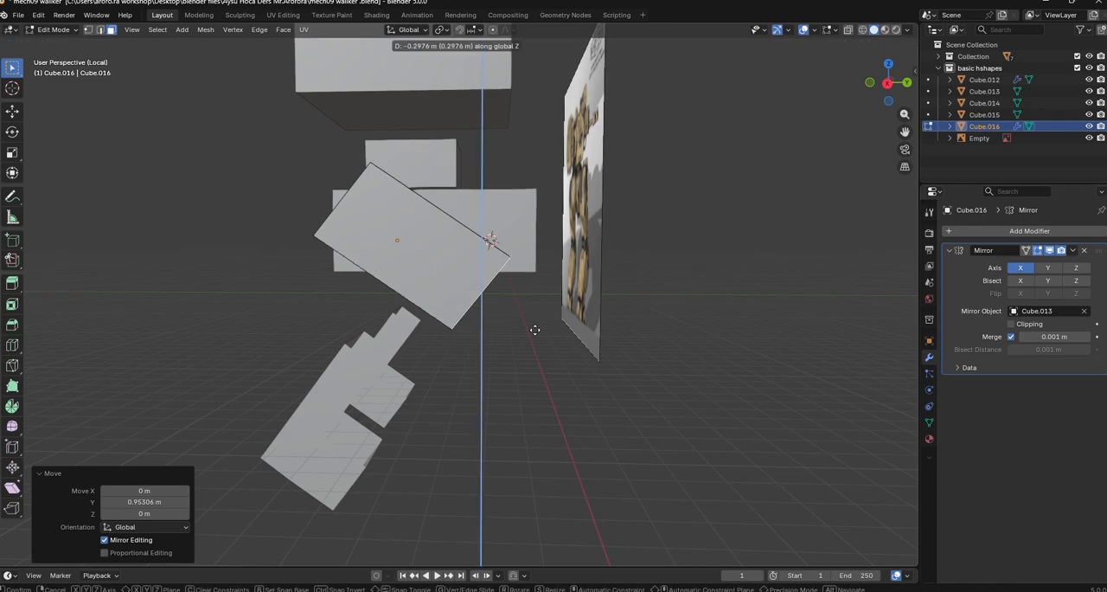
click(536, 334)
key(ctrl+z)
Extrude the upper-leg block's lower end face to lengthen the leg, and dissolve the edge loop left at the extrusion start
middle_drag(536, 351, 473, 327)
key(e)
click(565, 397)
key(2)
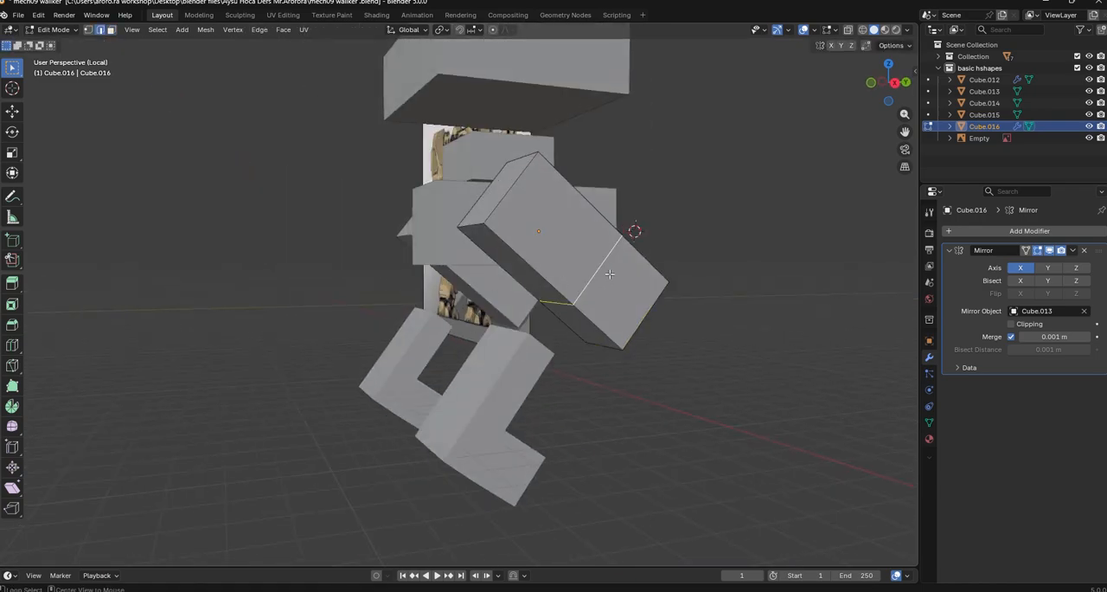
right_click(610, 274)
click(717, 566)
middle_drag(717, 566, 573, 442)
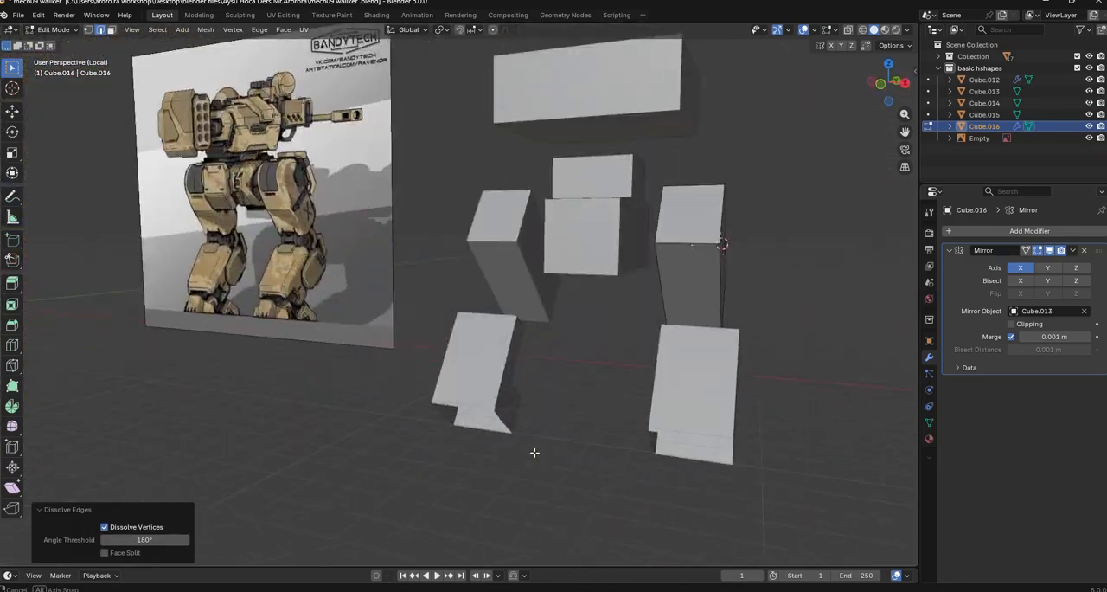
In Edit Mode, scale the mirrored lower-leg mesh uniformly by 1.101 and move it toward the lower end of the upper leg
key(Tab)
click(678, 427)
middle_drag(657, 427, 717, 465)
key(Tab)
key(s)
click(697, 434)
key(g)
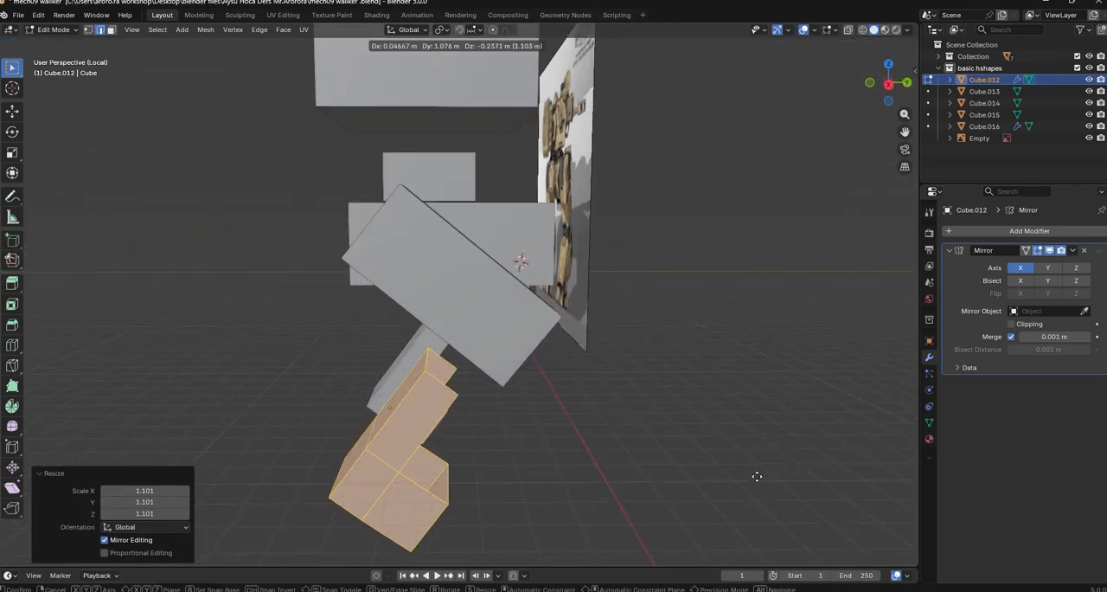
click(766, 482)
Scale the lower-leg mesh uniformly by a further 1.125 and rotate it −9.95° about the view axis from the side
key(s)
click(834, 491)
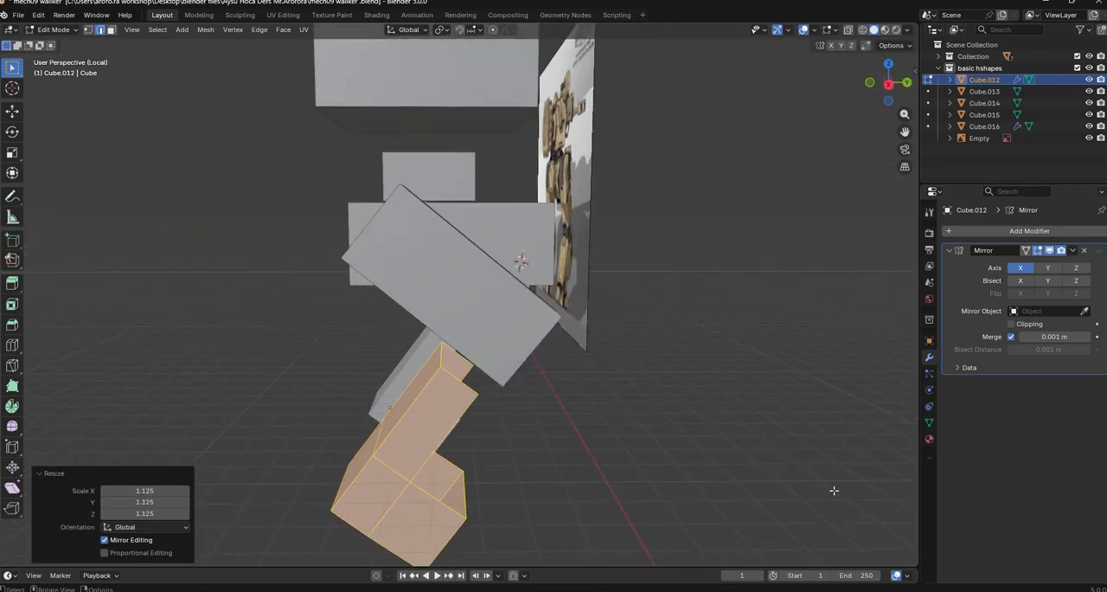
middle_drag(615, 460, 607, 402)
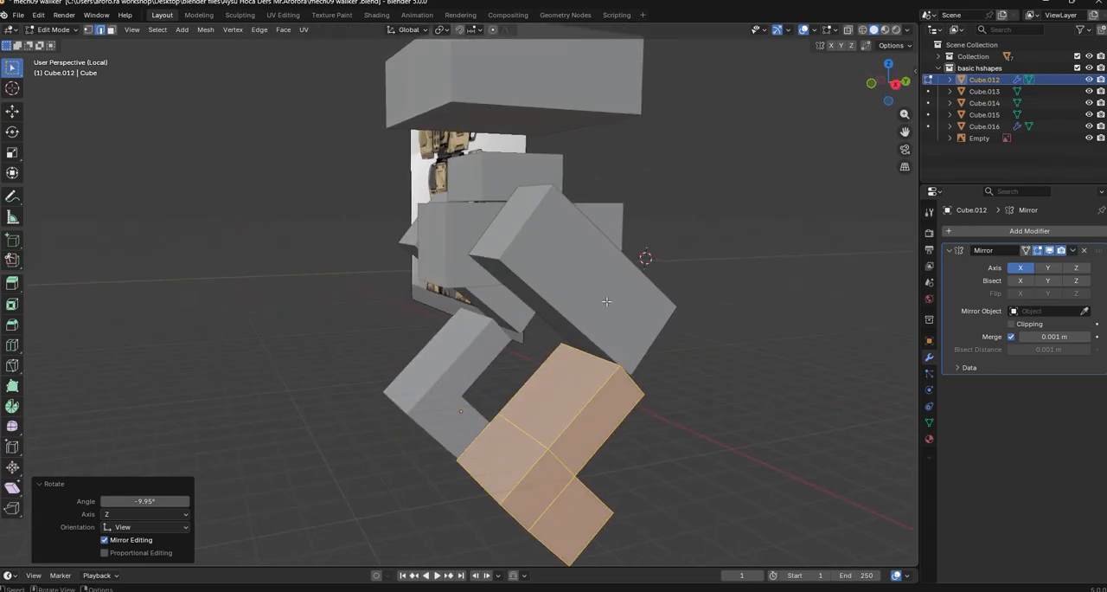
In Object Mode, move the top body block −0.74137 m along Z and rescale it uniformly
middle_drag(606, 301, 615, 273)
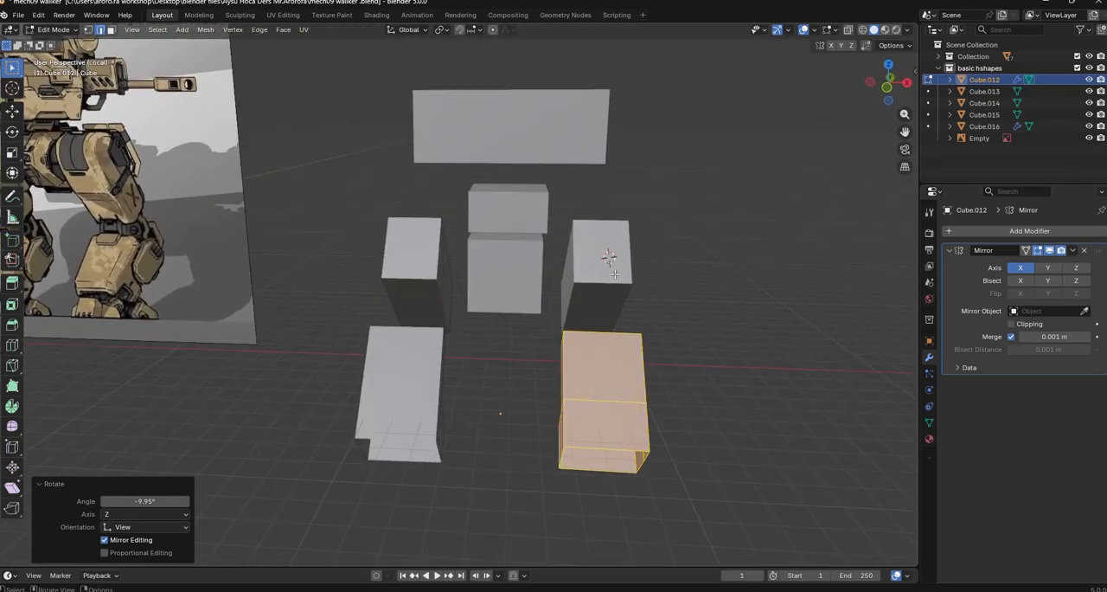
key(Tab)
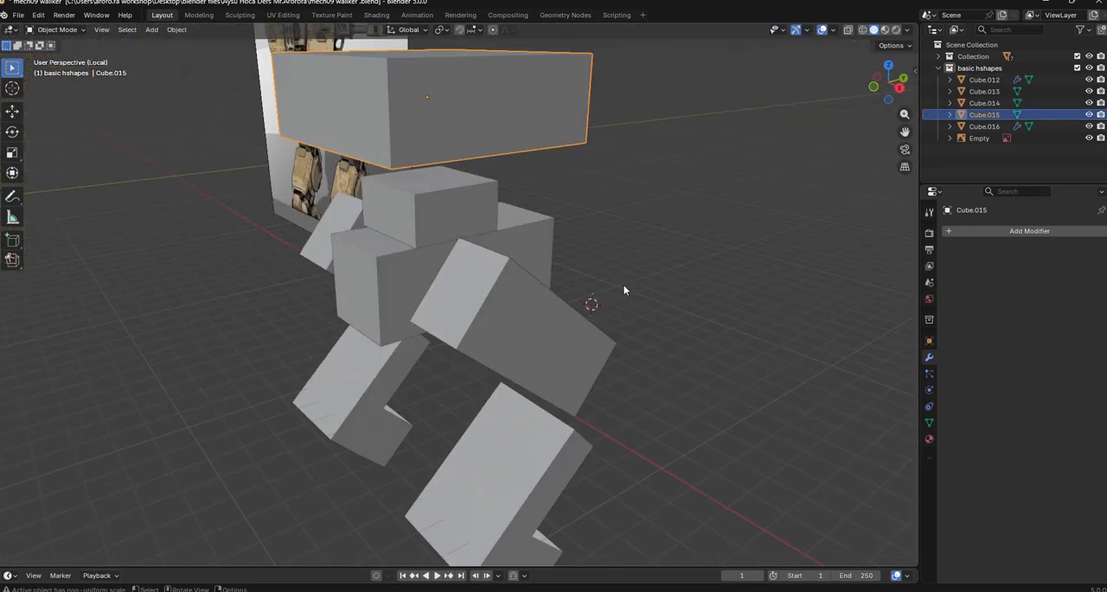
key(g)
key(z)
click(633, 308)
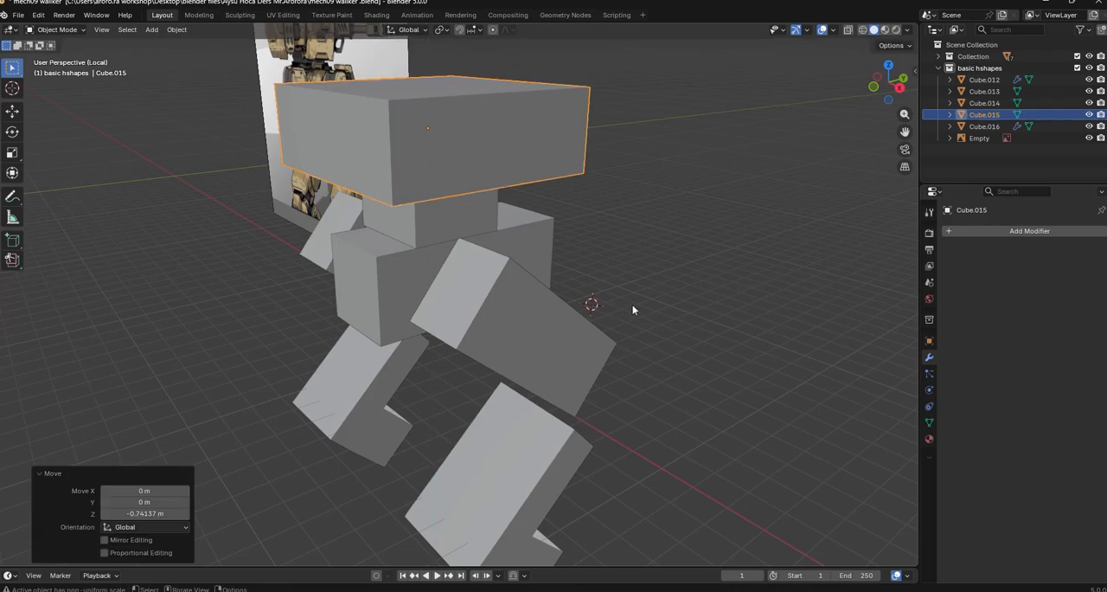
key(s)
click(726, 307)
Scale the top body block by 0.873 along Z and by 0.860 along X
middle_drag(727, 307, 663, 364)
key(s)
key(z)
click(631, 350)
key(s)
key(x)
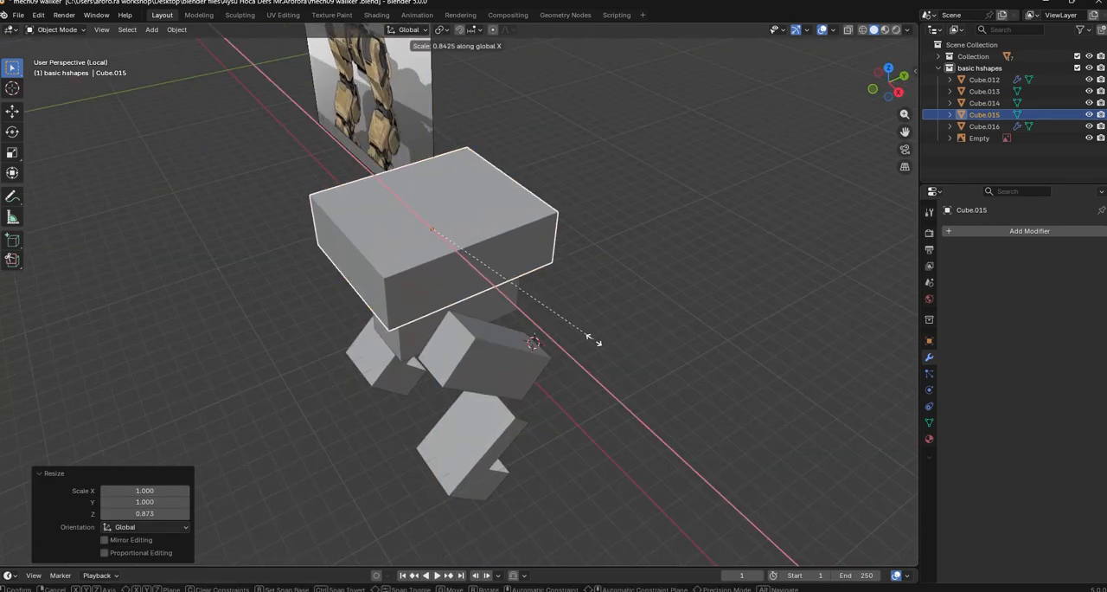
click(603, 340)
Scale the top body block by 0.836 along Y and narrow it further along X
middle_drag(603, 340, 704, 331)
key(s)
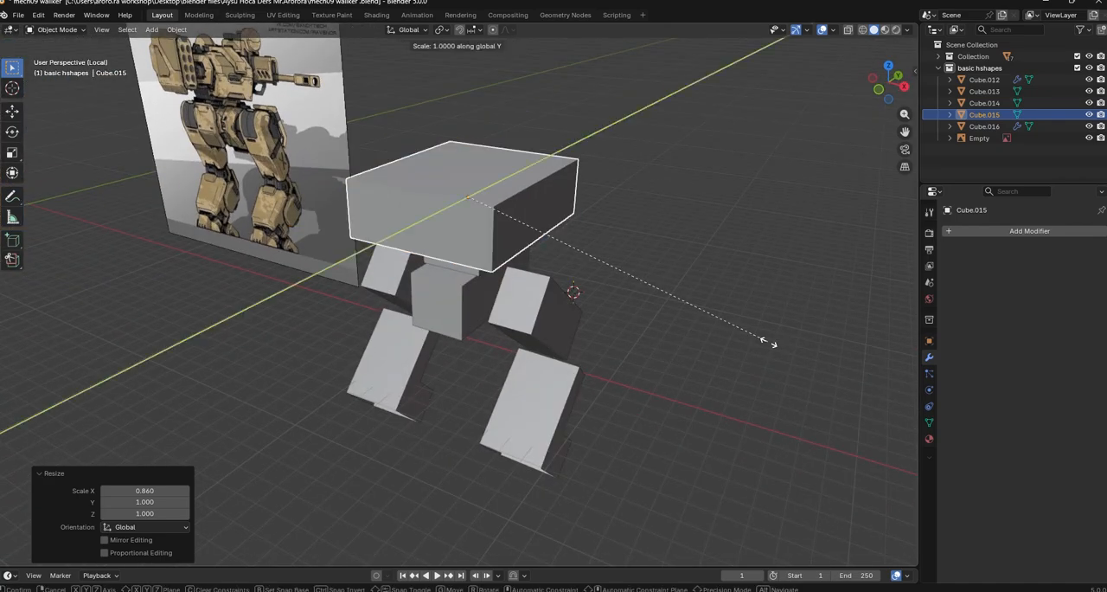
click(710, 338)
middle_drag(809, 382, 839, 396)
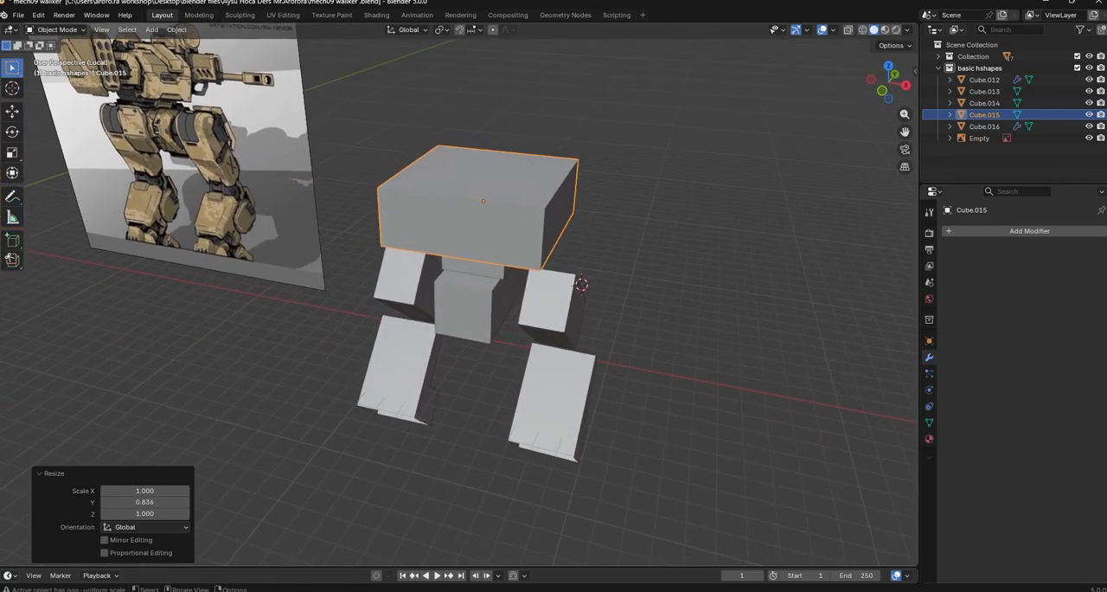
key(s)
key(y)
key(z)
key(x)
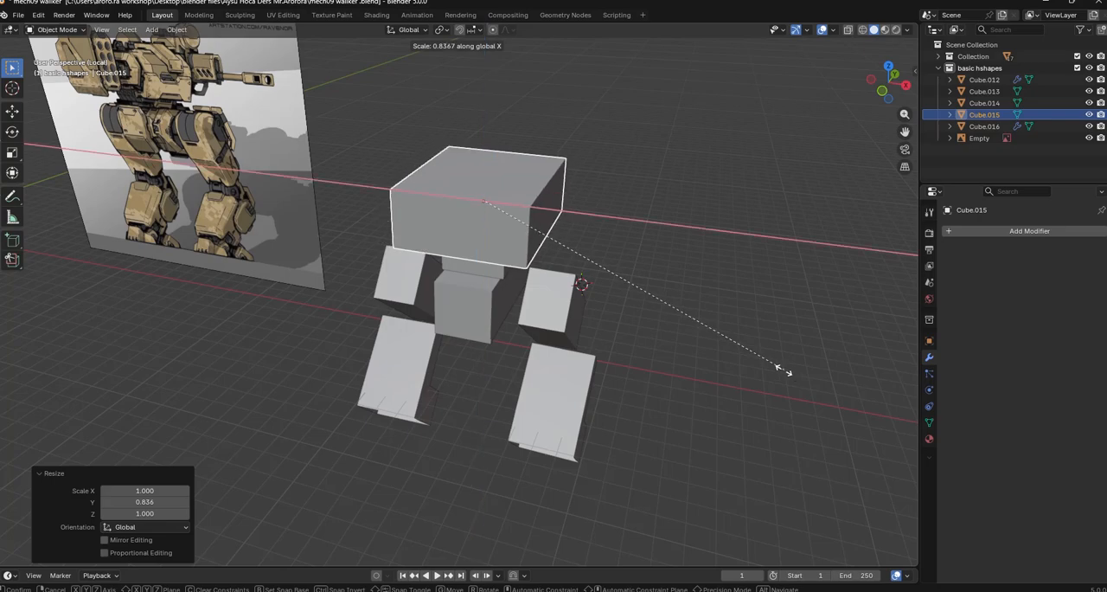
click(739, 356)
click(745, 359)
In Edit Mode, move the outer side face of the upper-leg block outward along X to widen the mirrored upper legs
middle_drag(745, 359, 579, 283)
click(578, 278)
key(Tab)
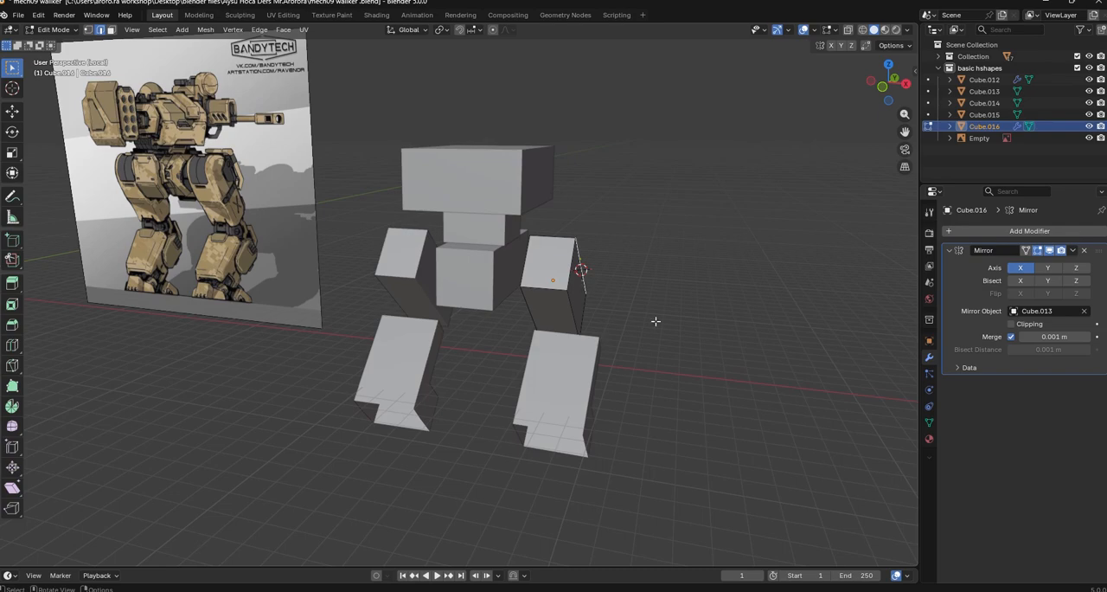
key(g)
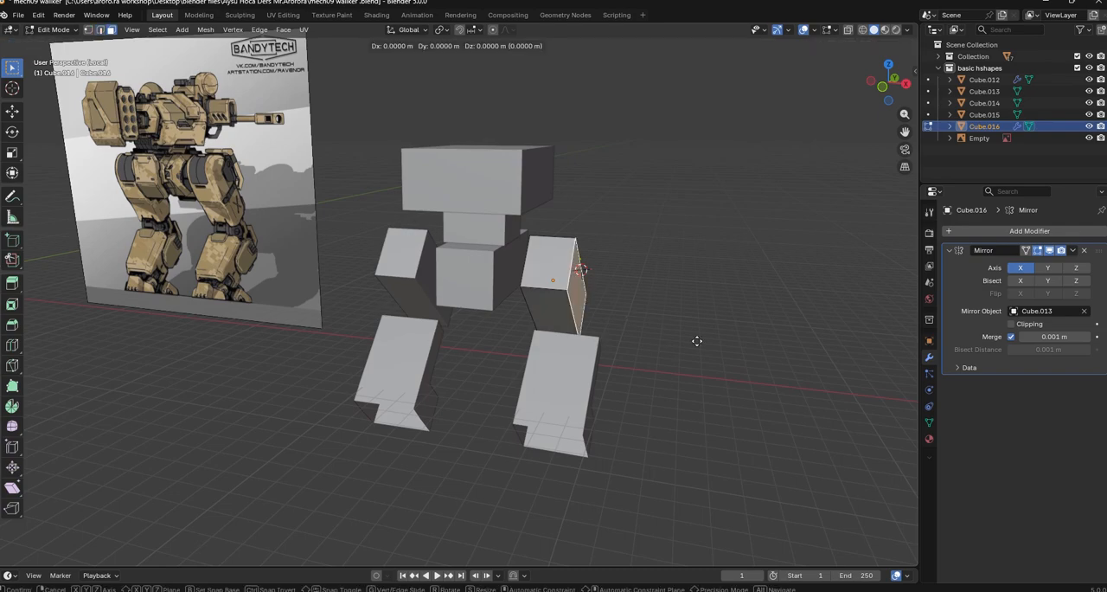
key(x)
click(716, 345)
middle_drag(680, 399, 663, 382)
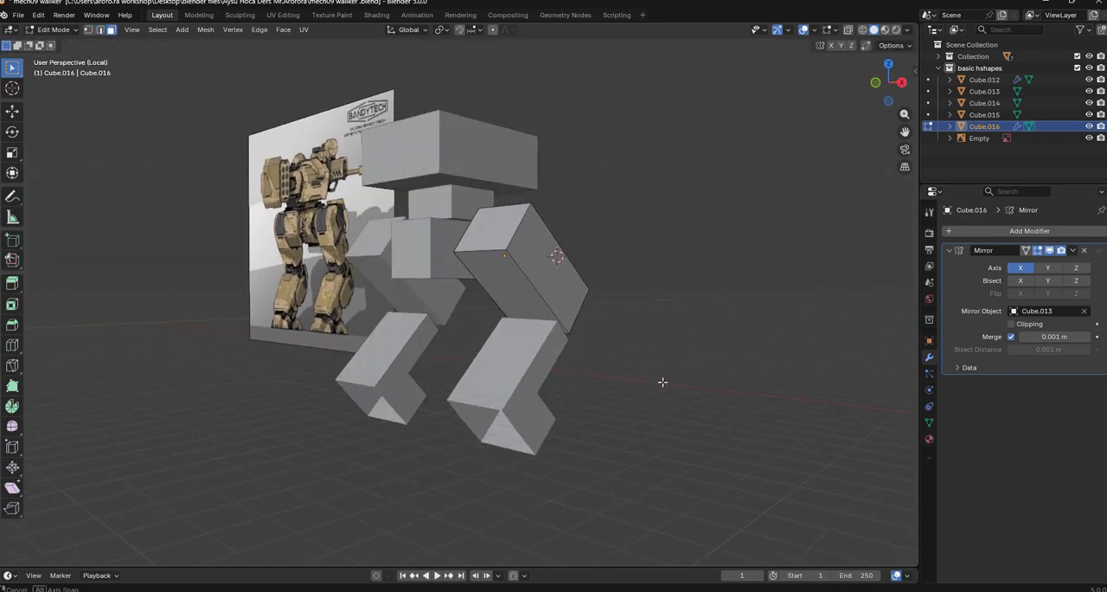
In Object Mode, move the mirrored lower legs −0.12906 m in X, −0.25728 m in Y and −0.39694 m in Z
key(Tab)
mouse_move(475, 365)
middle_down()
mouse_move(509, 373)
mouse_move(486, 373)
middle_up()
click(532, 383)
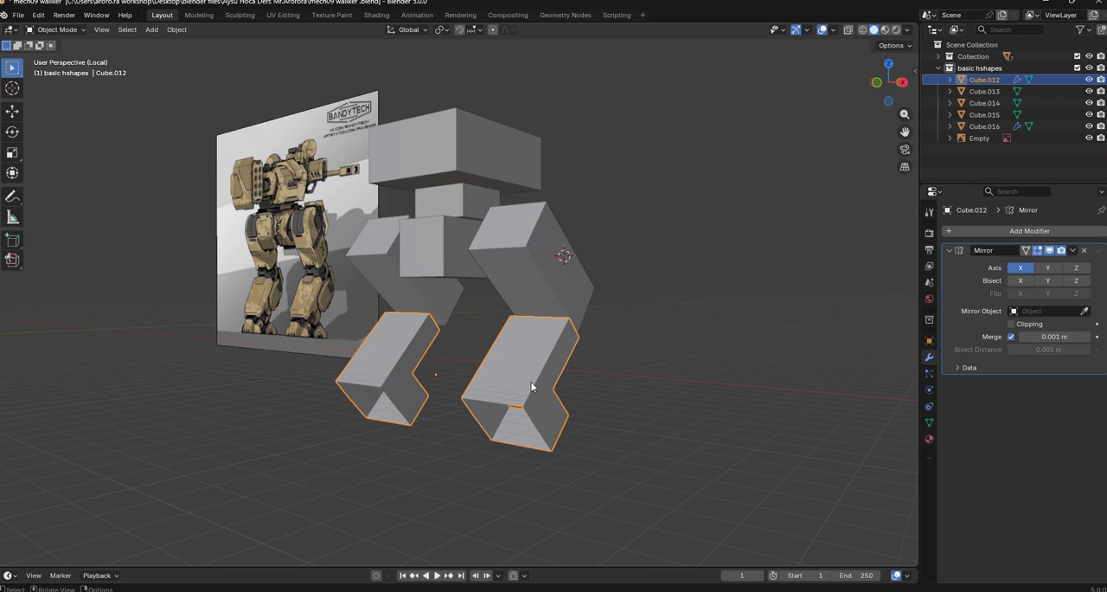
key(g)
click(713, 455)
key(g)
key(z)
click(725, 474)
Place the 3D cursor at the knee and add a cylinder with 32 vertices, 1 m radius and 2 m depth
middle_drag(725, 473, 459, 297)
click(467, 297)
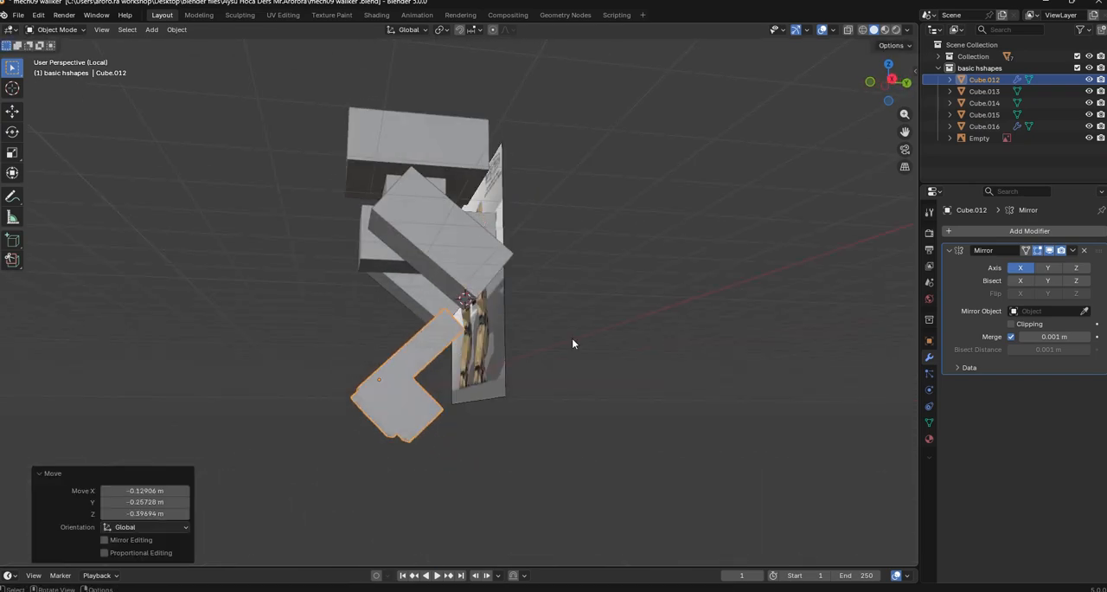
click(151, 31)
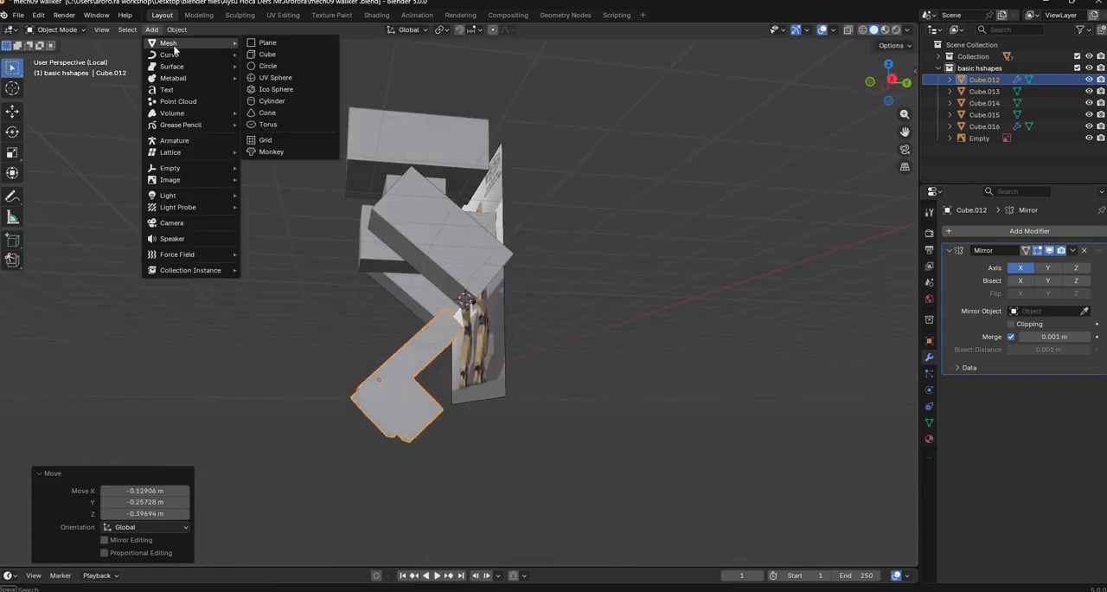
click(275, 101)
middle_drag(425, 151, 770, 379)
Rotate the cylinder 90° about the global Y axis and move it along X between the upper and lower leg
key(r)
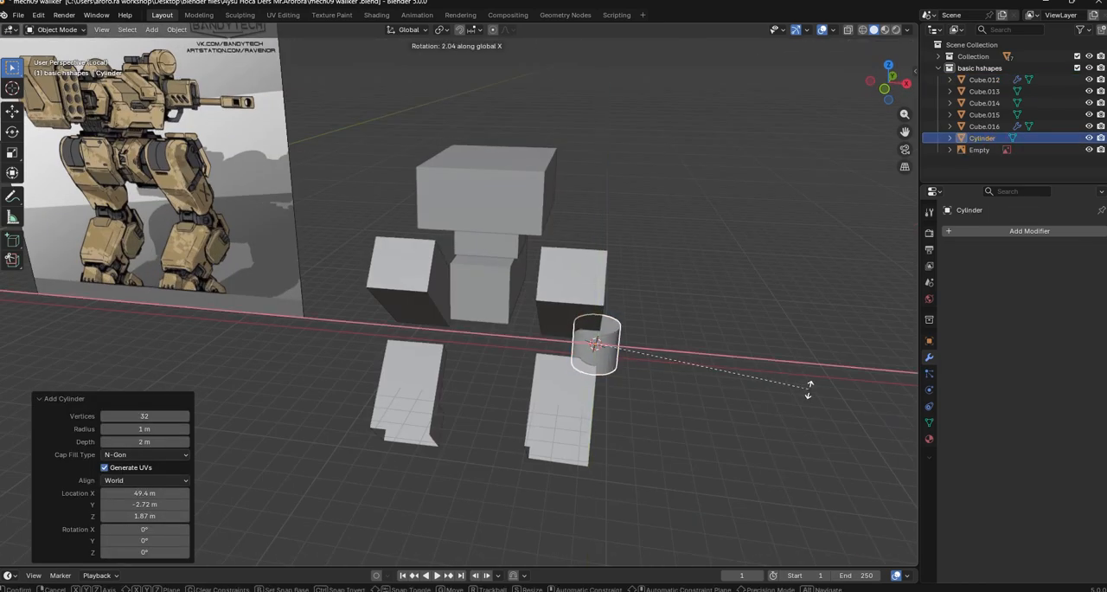
click(572, 533)
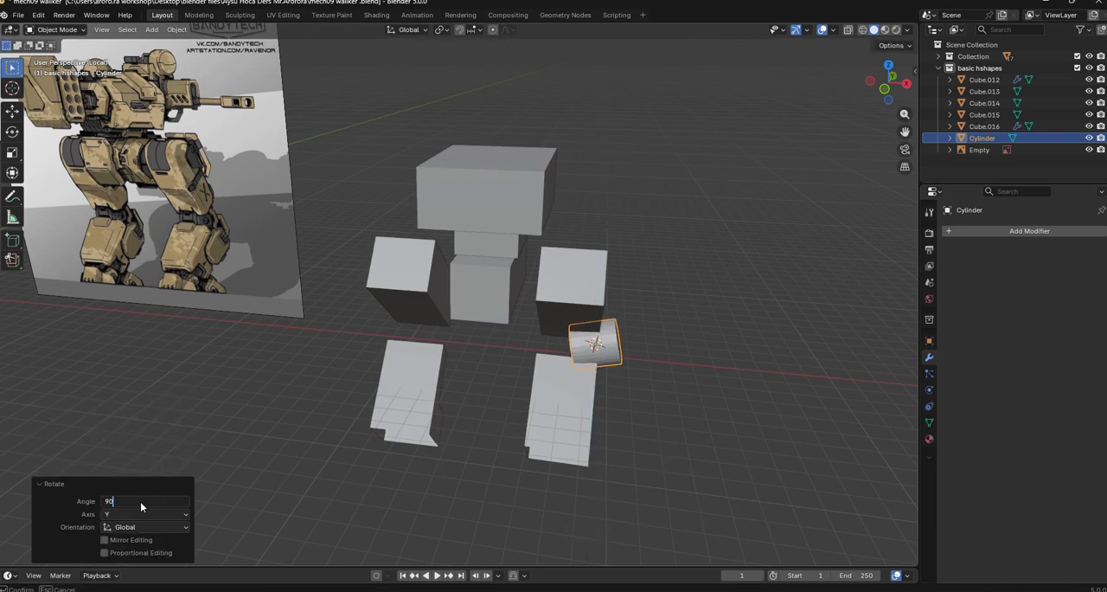
key(g)
key(y)
key(x)
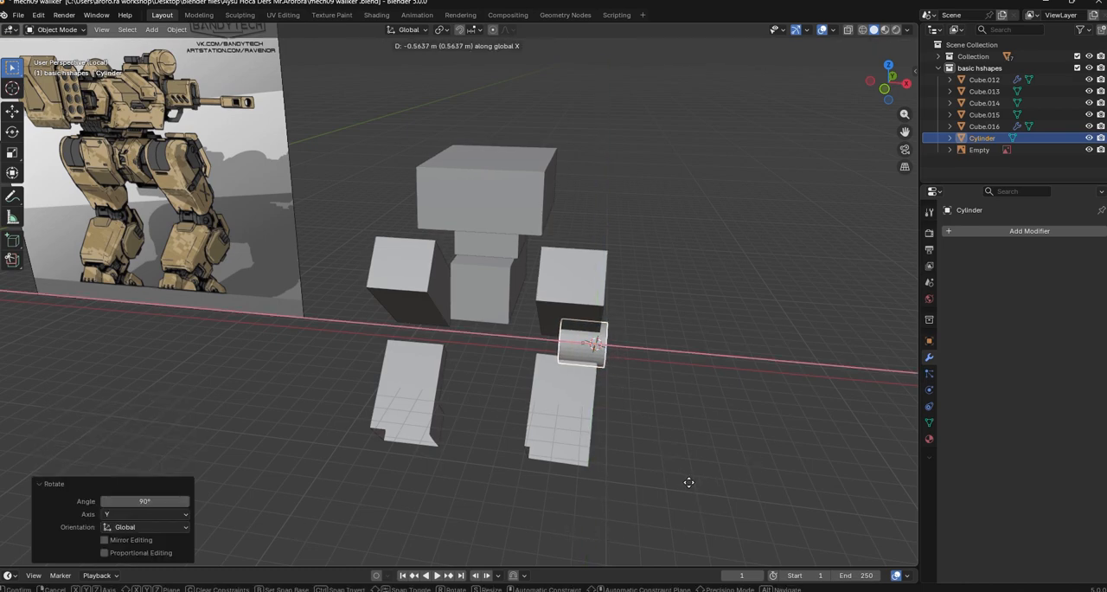
click(682, 482)
Scale the knee cylinder uniformly to fit the leg width
middle_drag(808, 447, 774, 428)
key(s)
click(724, 398)
Mirror the knee cylinder across X with the hip block Cube.013 as mirror object, and sample the same mirror object for the lower legs
click(460, 391)
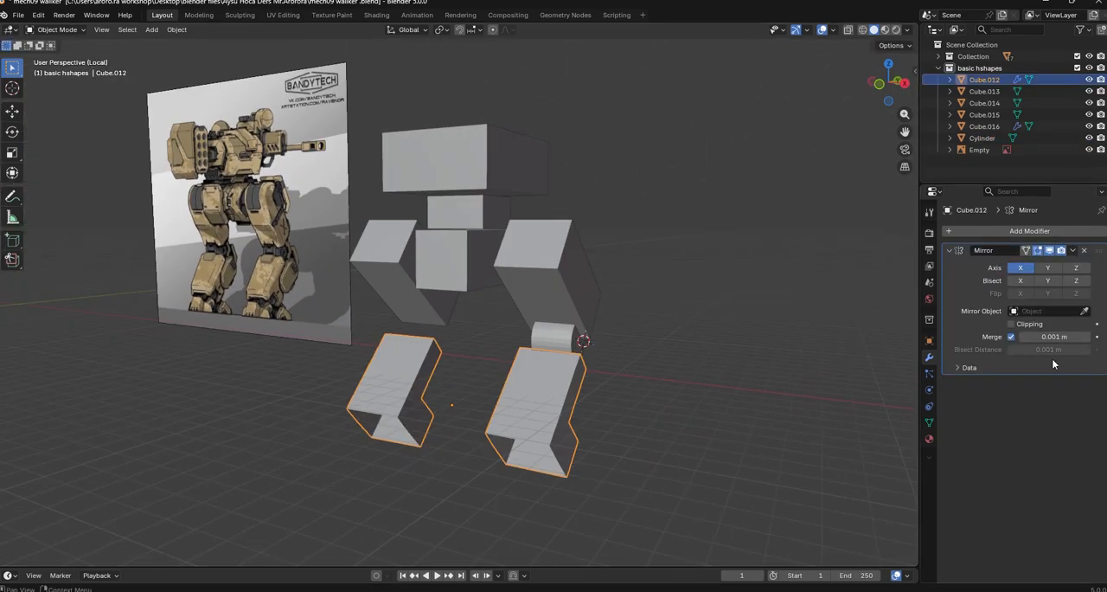
click(570, 340)
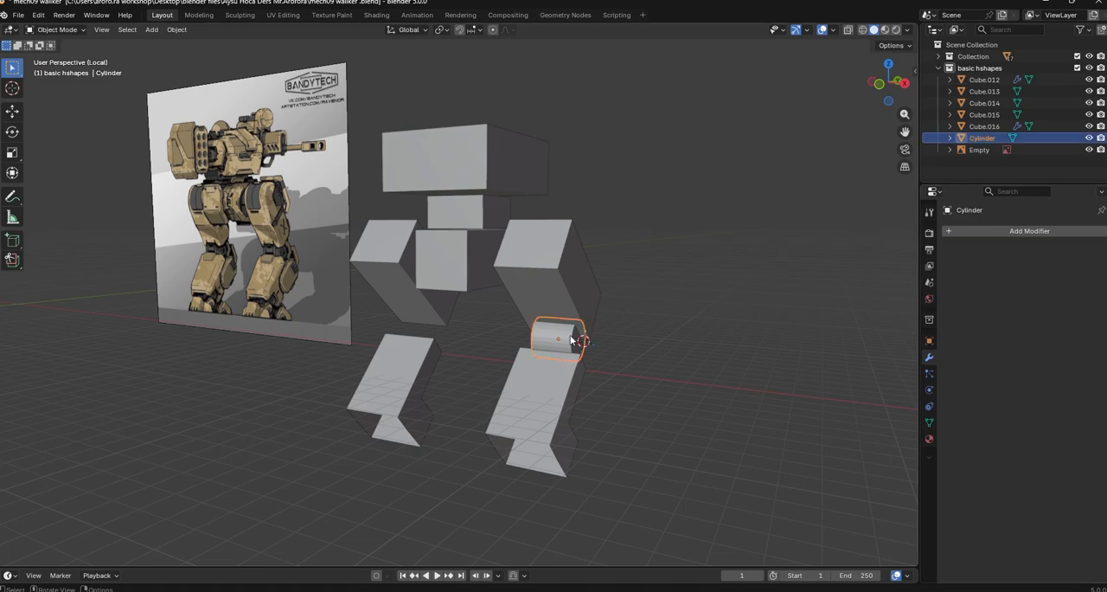
click(982, 229)
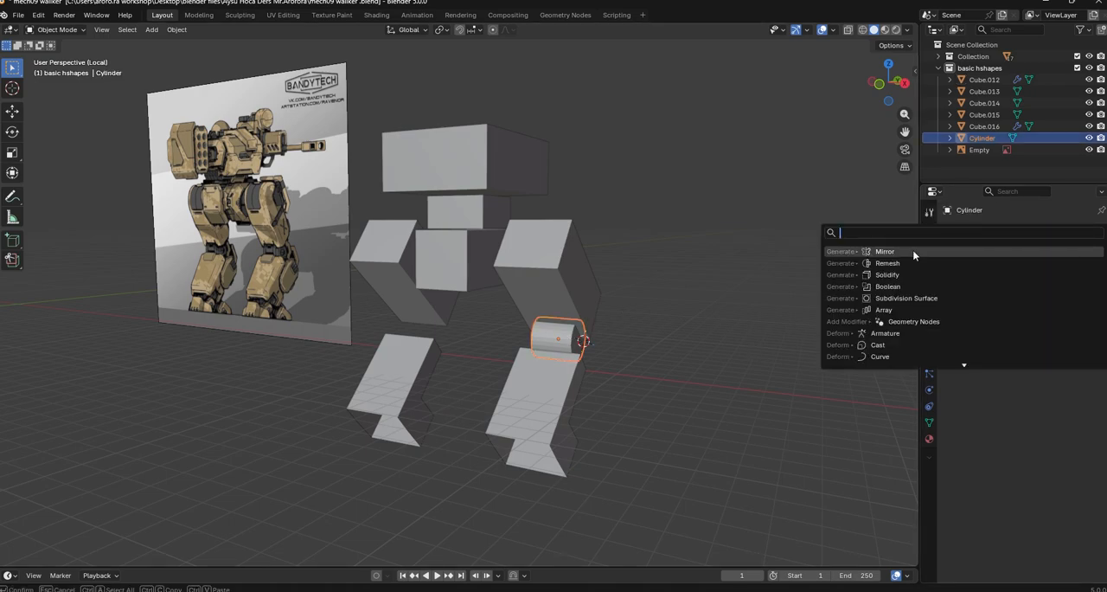
click(912, 251)
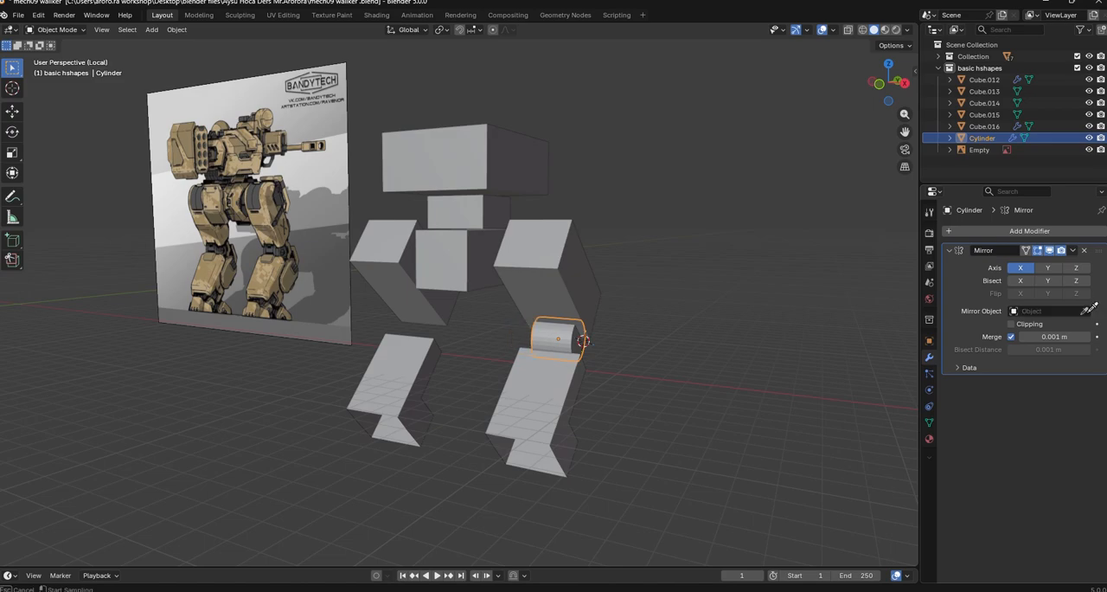
middle_drag(673, 399, 694, 429)
click(587, 397)
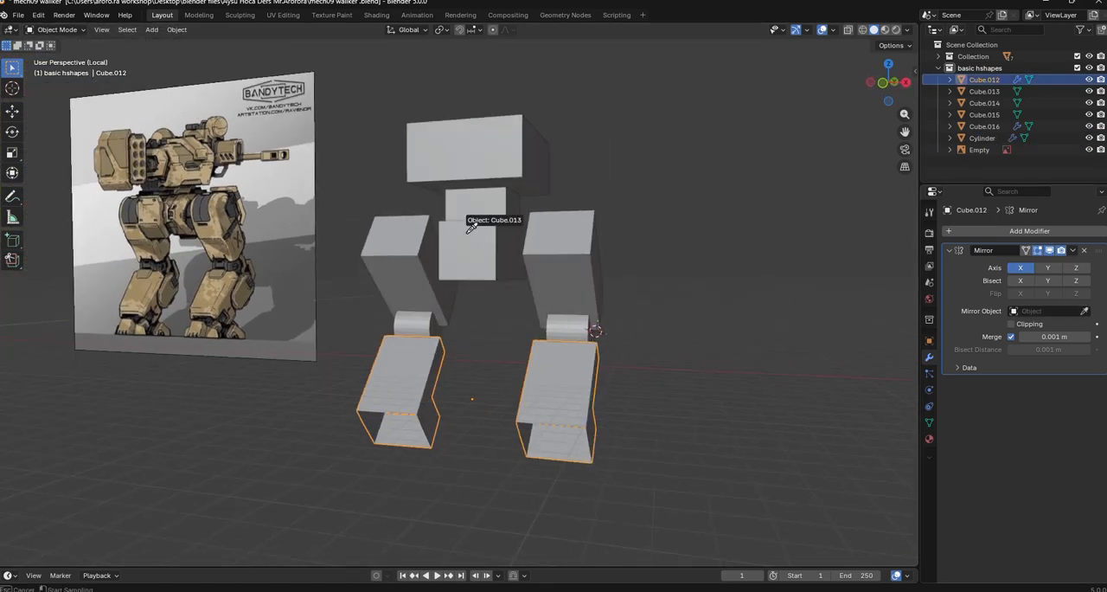
In Edit Mode, extrude the two opposite side faces of the top body block outward along their normals
middle_drag(746, 401, 546, 240)
click(506, 184)
key(Tab)
click(507, 183)
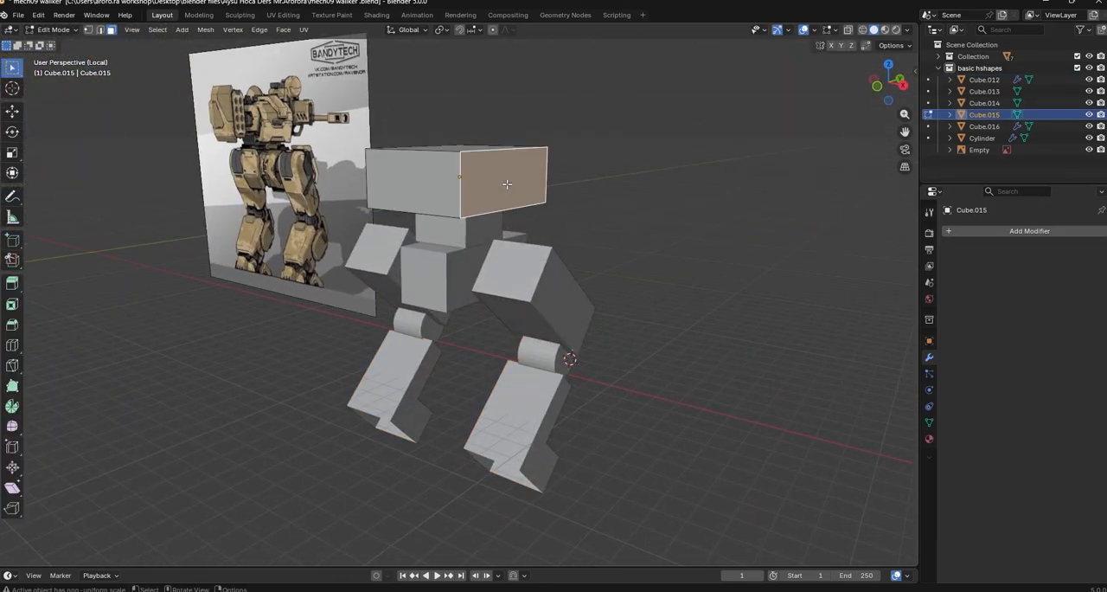
middle_drag(507, 183, 655, 192)
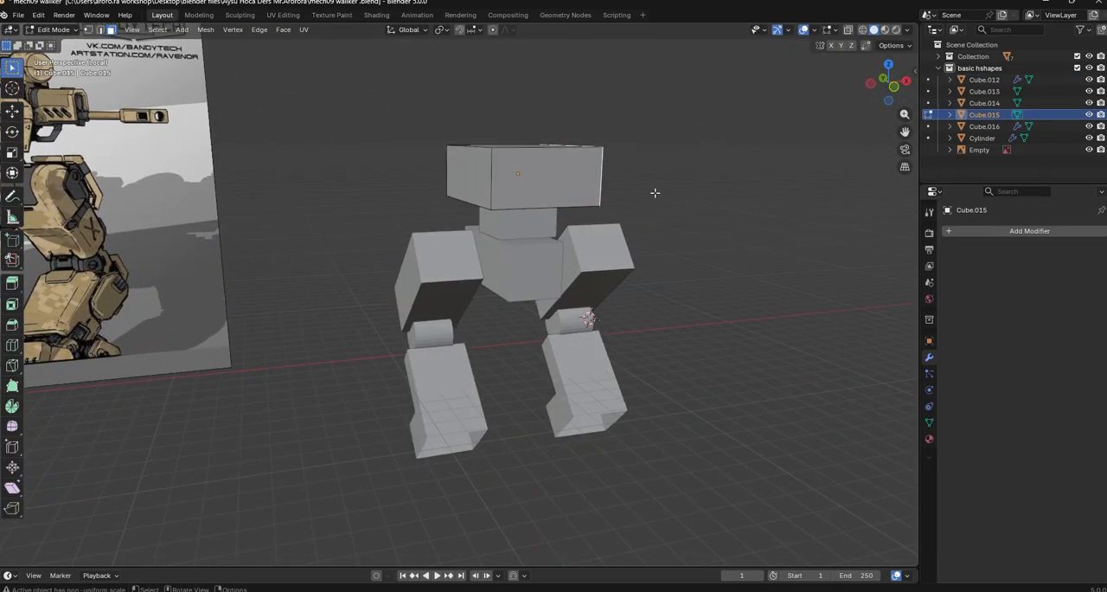
right_click(760, 270)
click(772, 306)
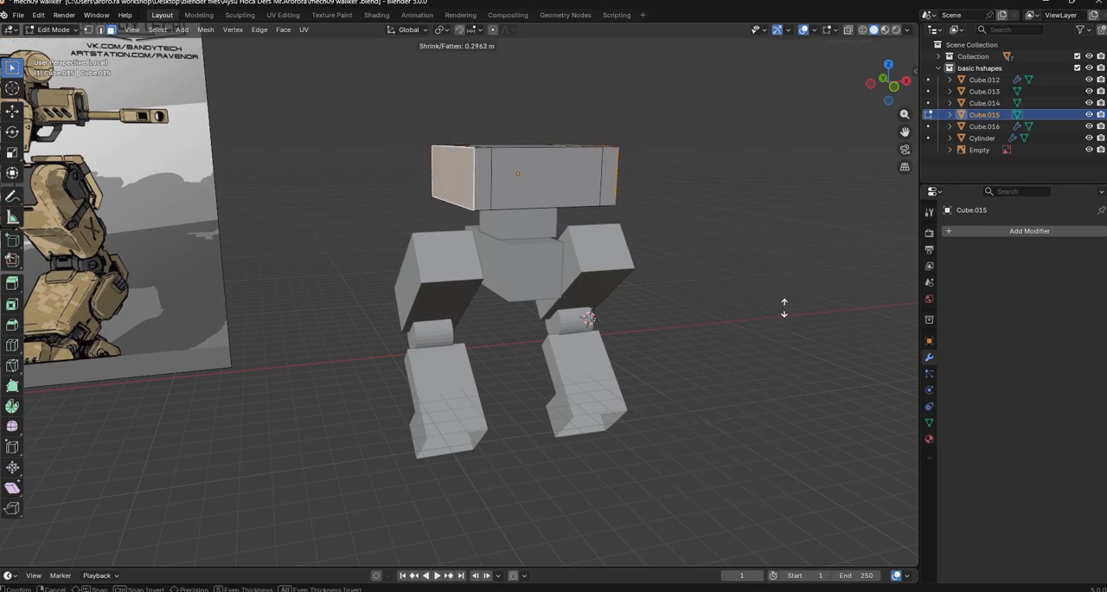
click(792, 305)
Try to edge-slide the top front edges of the widened top body block
middle_drag(791, 306, 514, 248)
key(2)
click(403, 141)
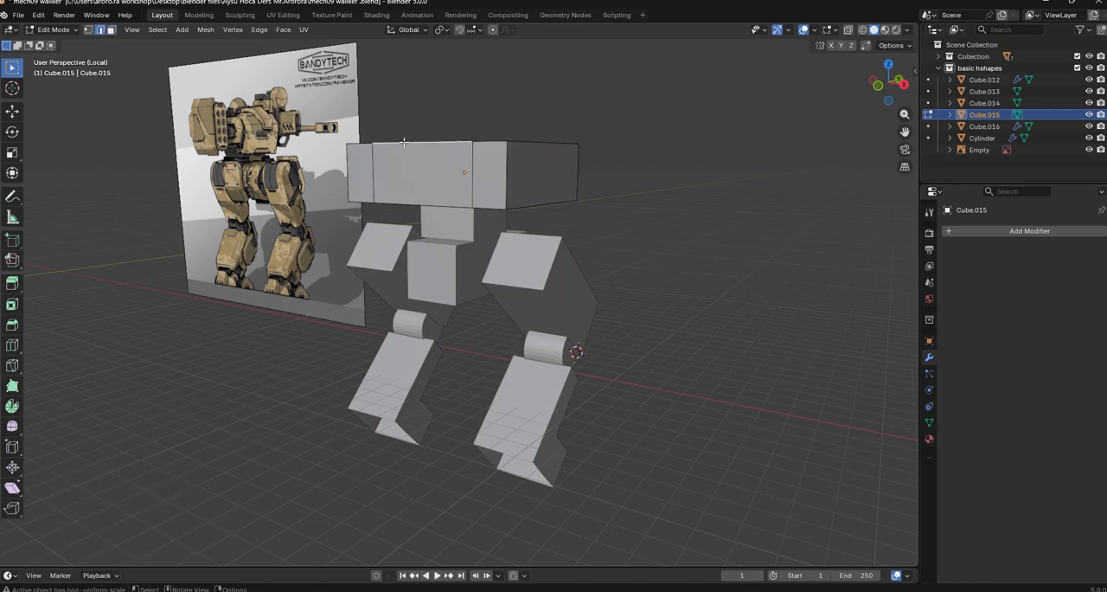
key(g)
key(g)
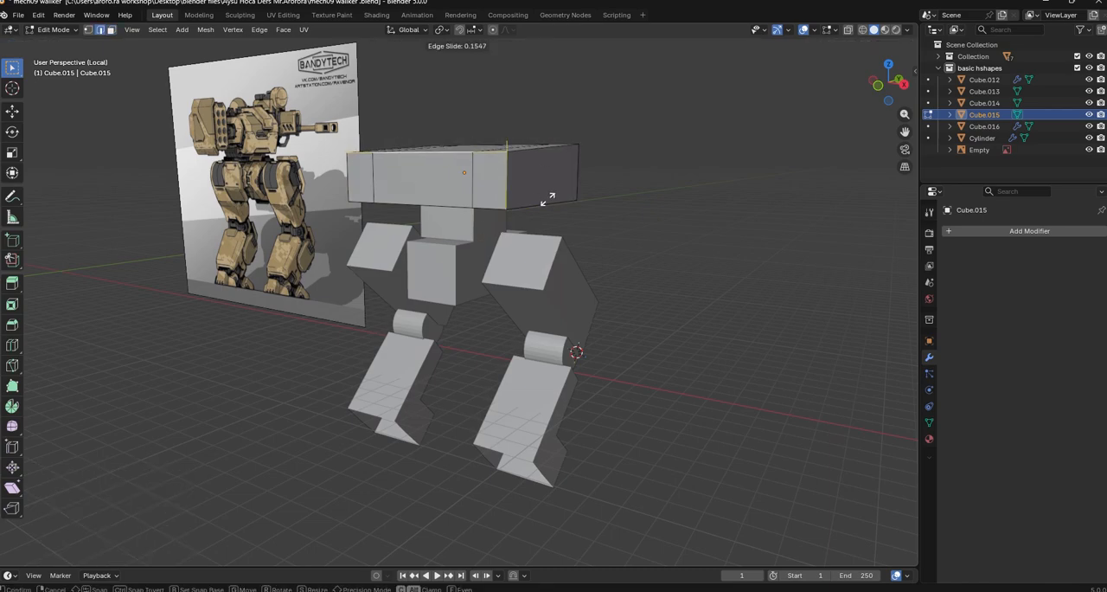
click(543, 208)
key(ctrl+z)
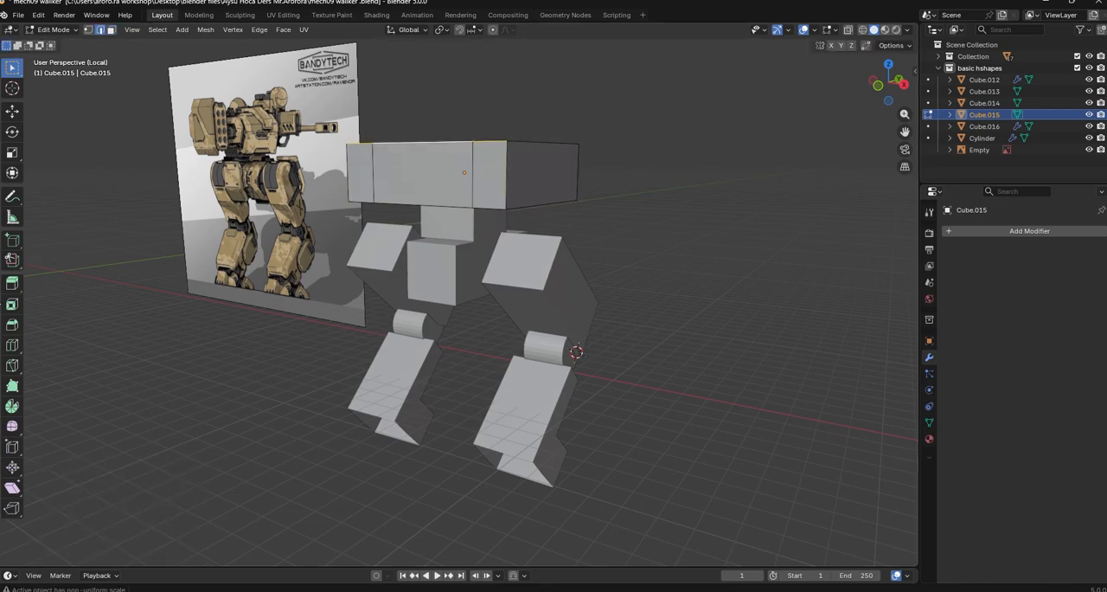
Add one centred loop cut through the side of the top body block, midway between its front and back
click(543, 205)
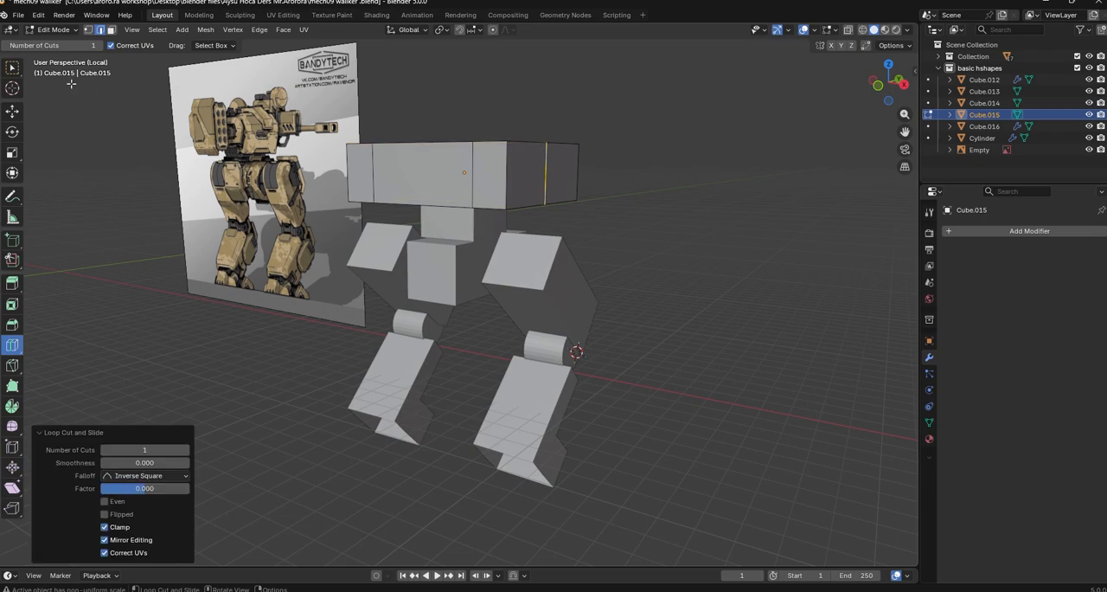
Edge-slide the top front edges of the top body block downward to slope its front face
middle_drag(203, 136, 206, 173)
alt+click(450, 196)
key(g)
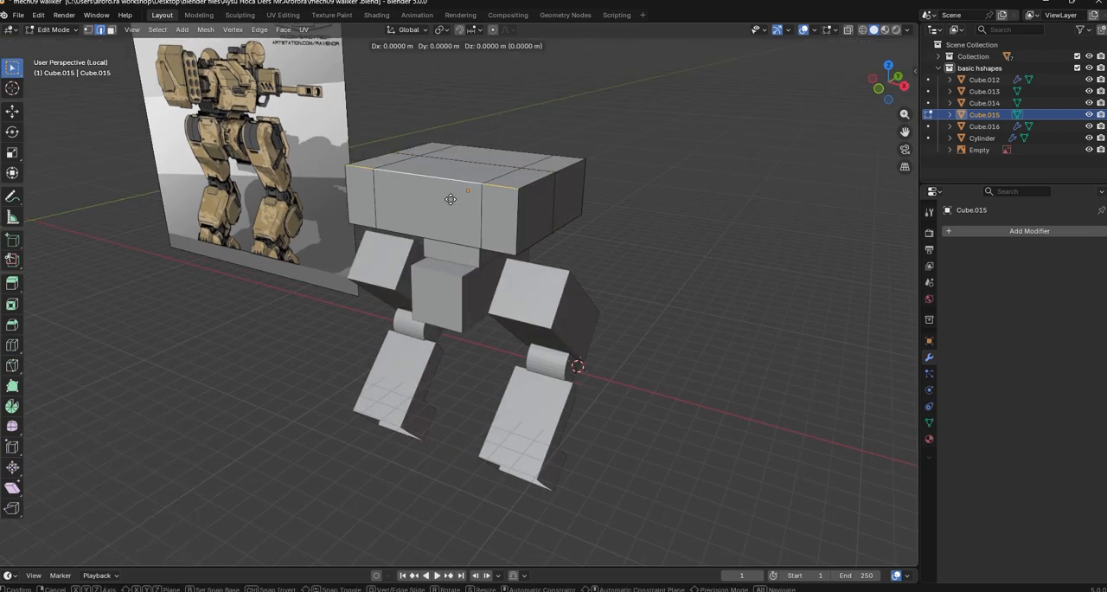
key(g)
click(456, 216)
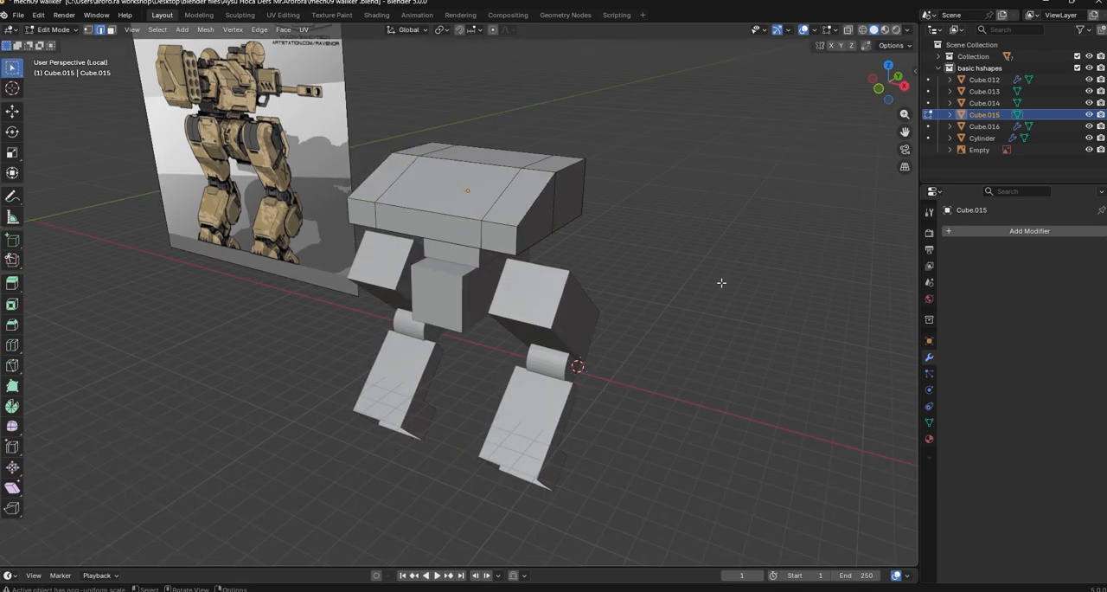
Select the centre edge loop around the top body block and move it forward along Y
middle_drag(612, 292, 374, 119)
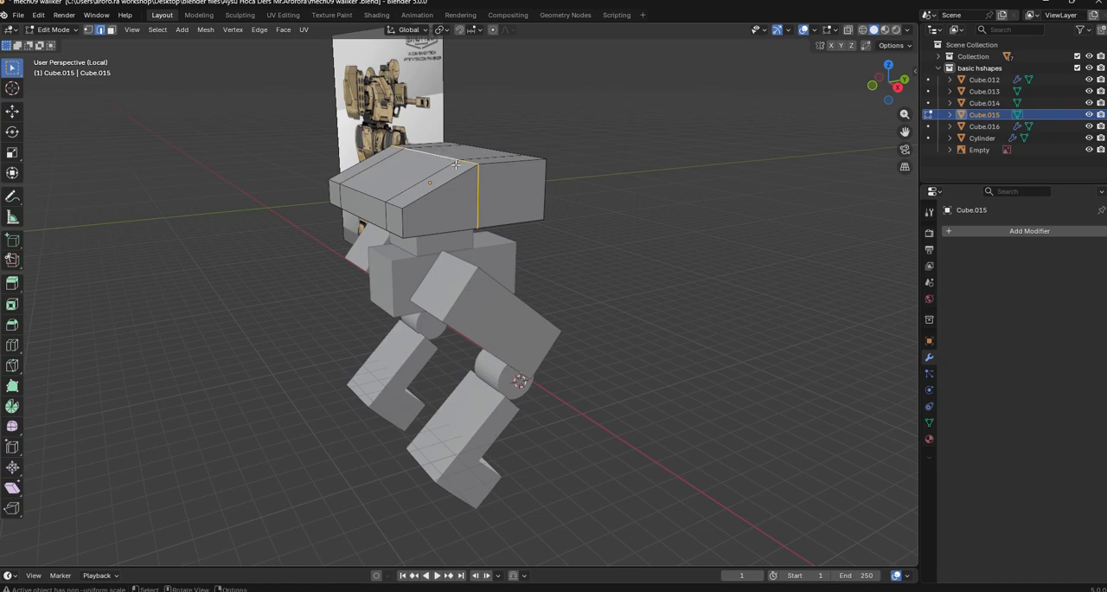
key(g)
key(g)
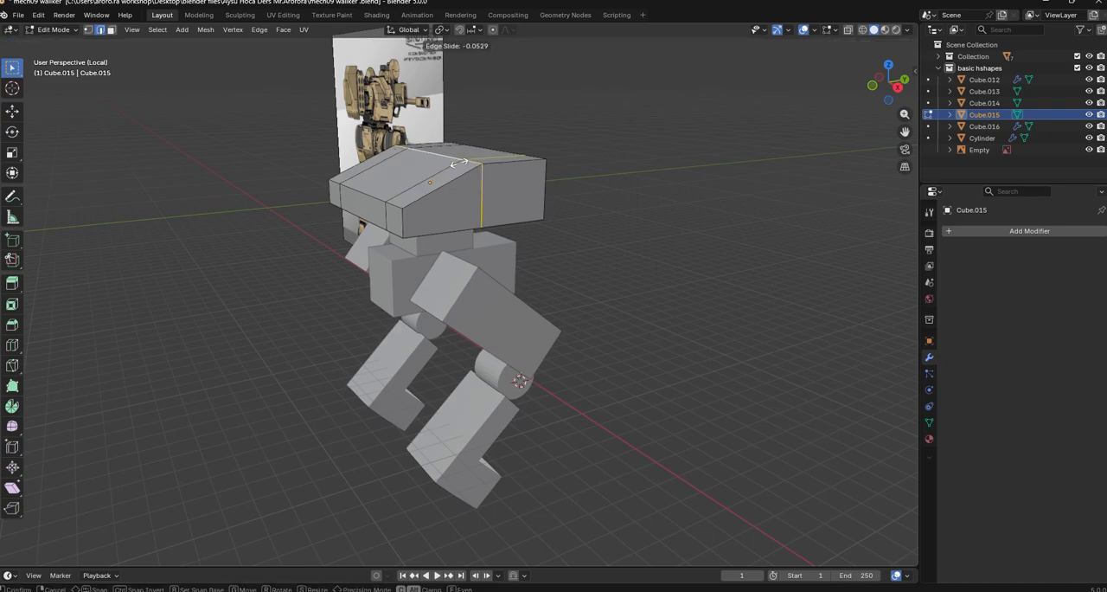
click(458, 162)
key(g)
key(y)
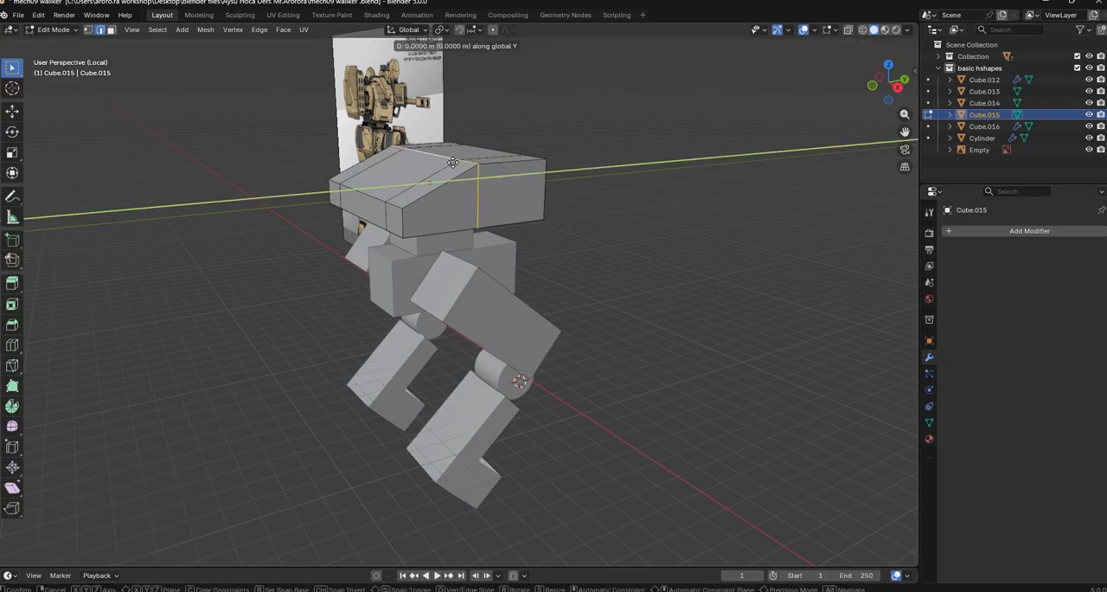
click(425, 167)
Select the three rear faces of the top body block and move them along Y to adjust its depth
middle_drag(796, 314, 618, 319)
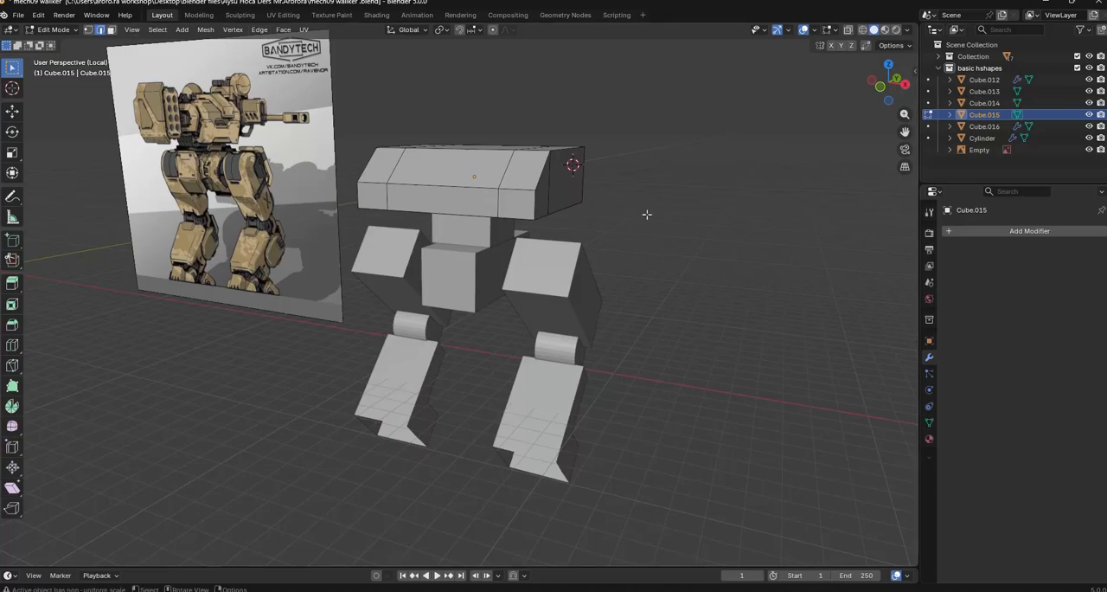
middle_drag(647, 213, 593, 239)
middle_drag(258, 104, 321, 98)
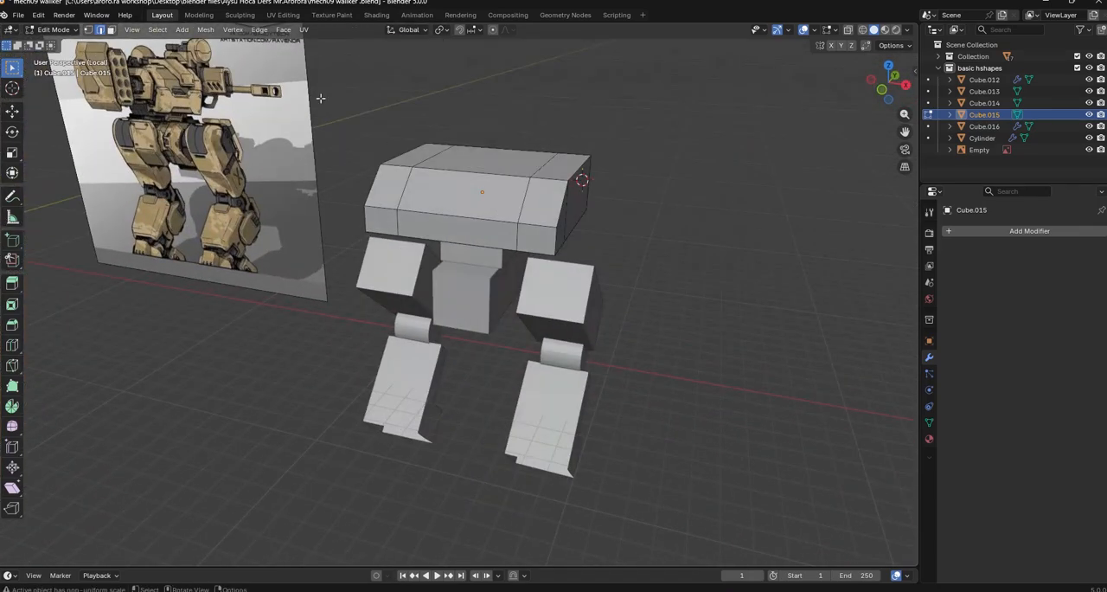
middle_drag(533, 371, 790, 180)
middle_drag(220, 189, 258, 326)
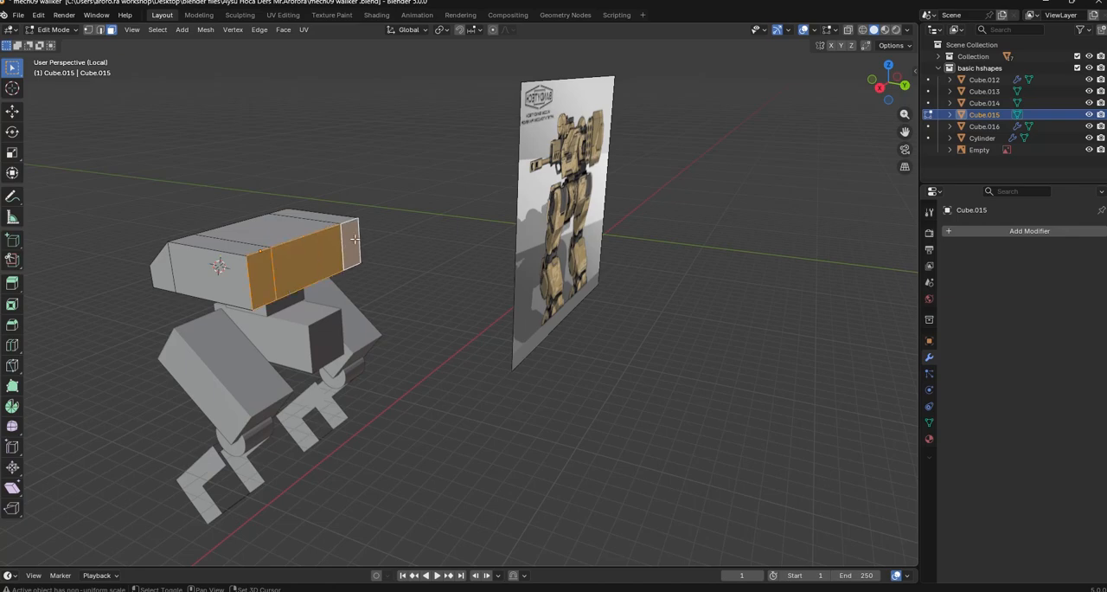
key(g)
key(y)
click(424, 299)
Select the flat top faces of the top body block and raise them slightly along Z
middle_drag(425, 299, 497, 376)
click(673, 377)
click(493, 372)
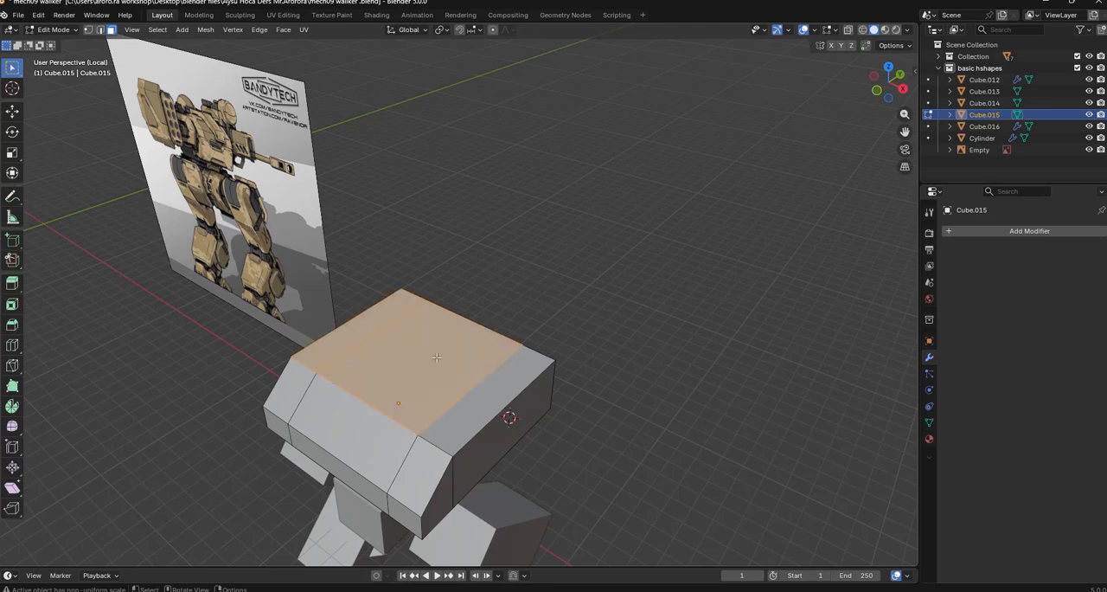
key(g)
key(z)
click(522, 364)
Duplicate the rear side face of the top body block and offset the copy outward about 0.81 m along X
click(523, 410)
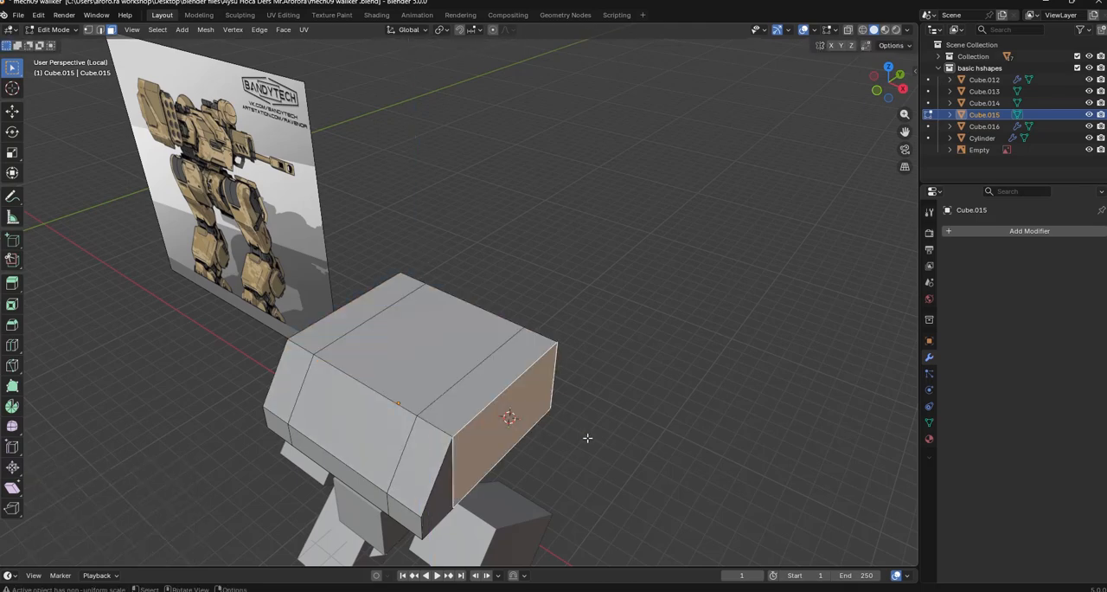
middle_drag(588, 437, 608, 412)
key(g)
key(x)
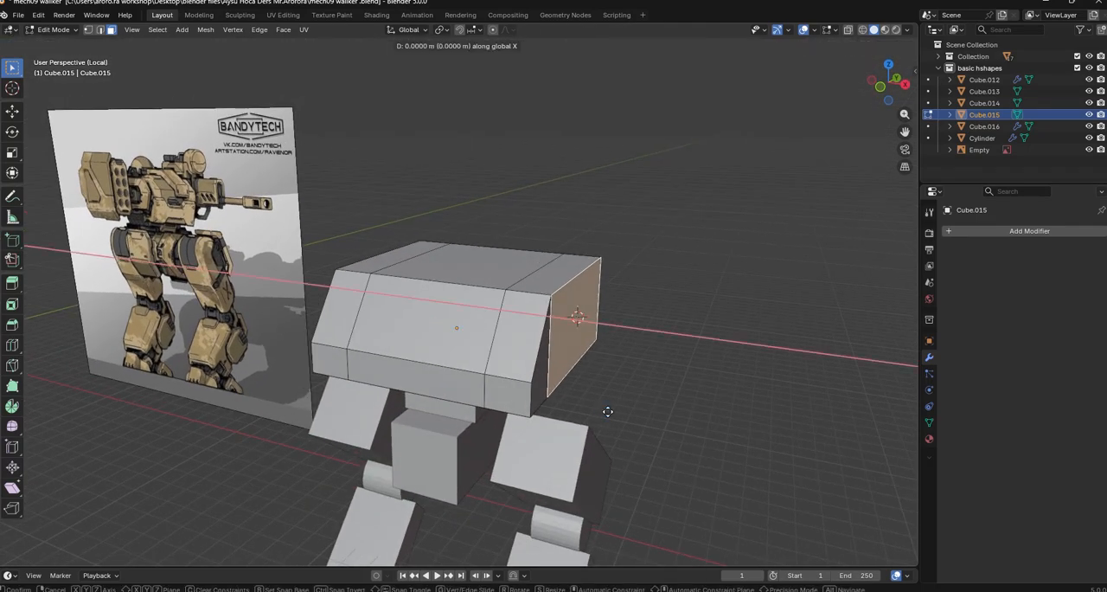
click(632, 416)
Extrude the duplicated face about 1.67 m into an arm block and divide it with centred horizontal and vertical loop cuts
key(e)
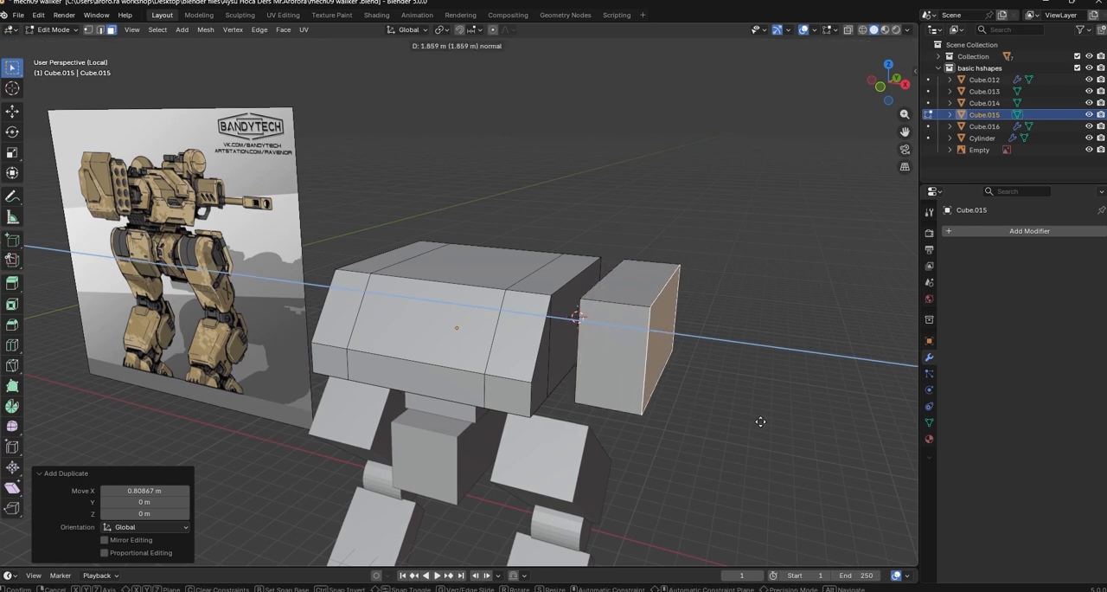
click(754, 422)
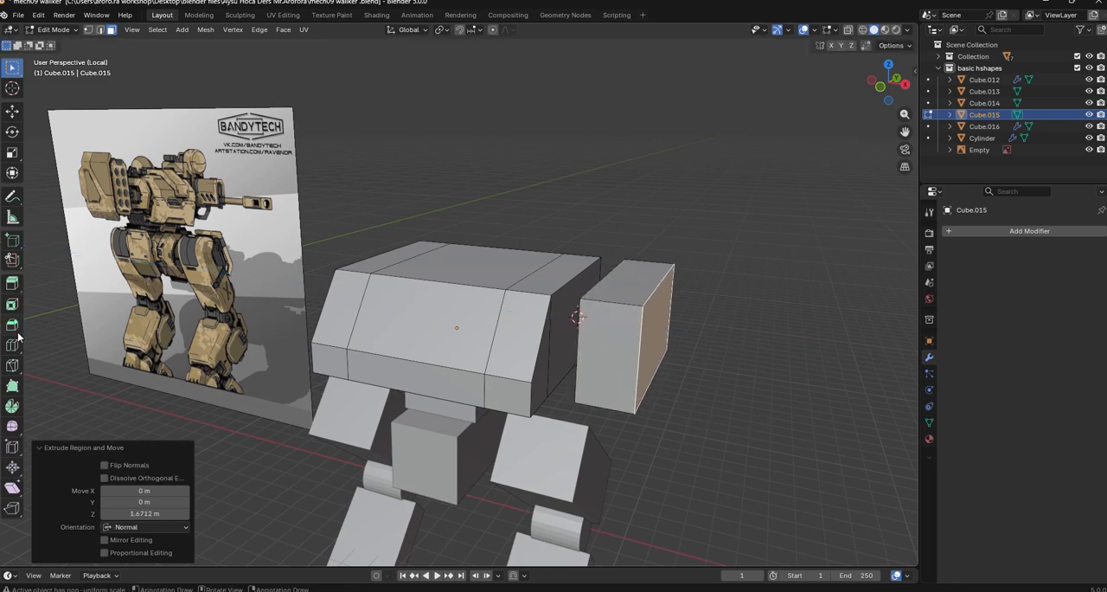
click(634, 353)
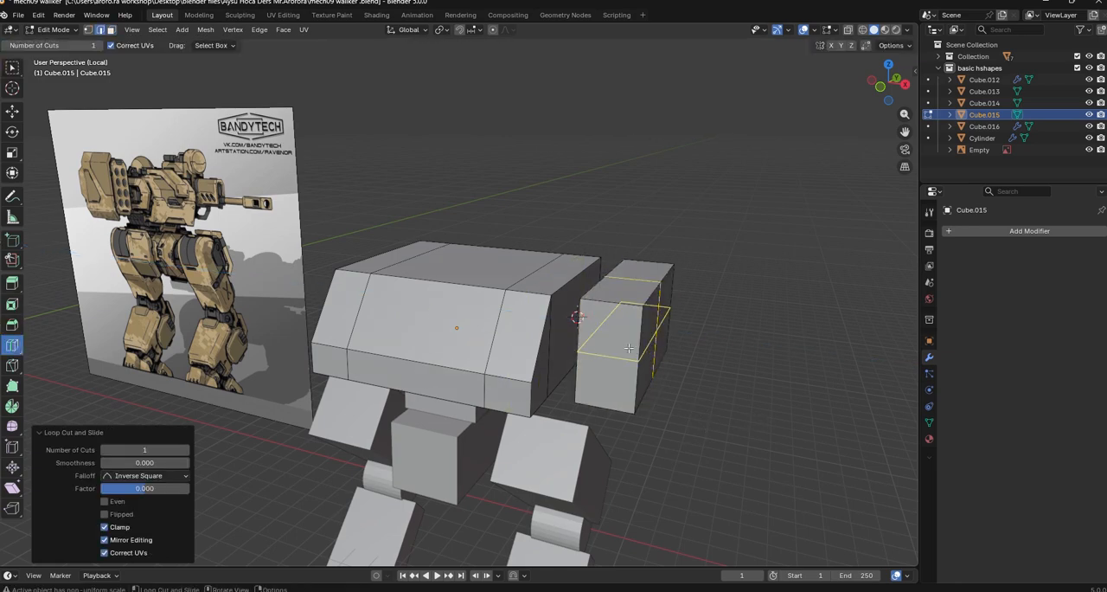
click(110, 30)
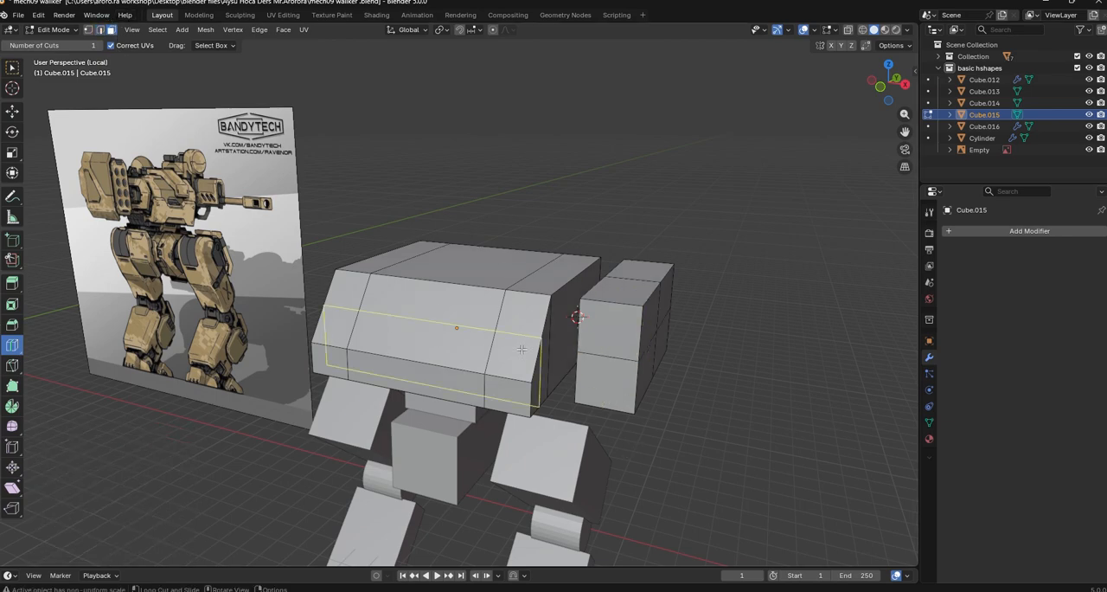
Inset the lower front face of the arm block about 0.14 m and extrude it forward as a long gun barrel
click(580, 400)
middle_drag(736, 440, 715, 438)
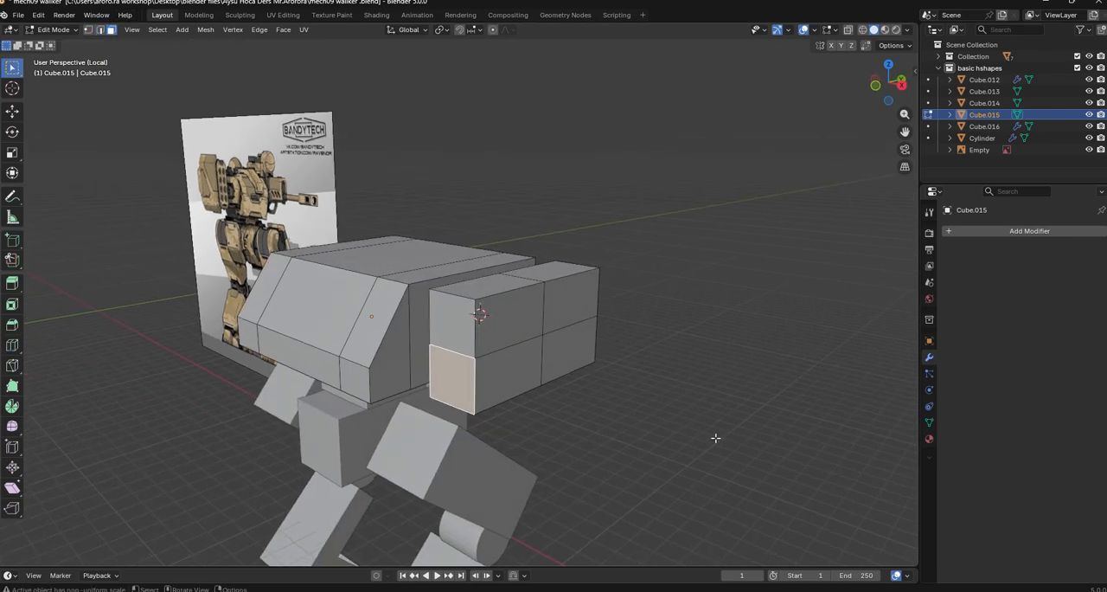
click(702, 438)
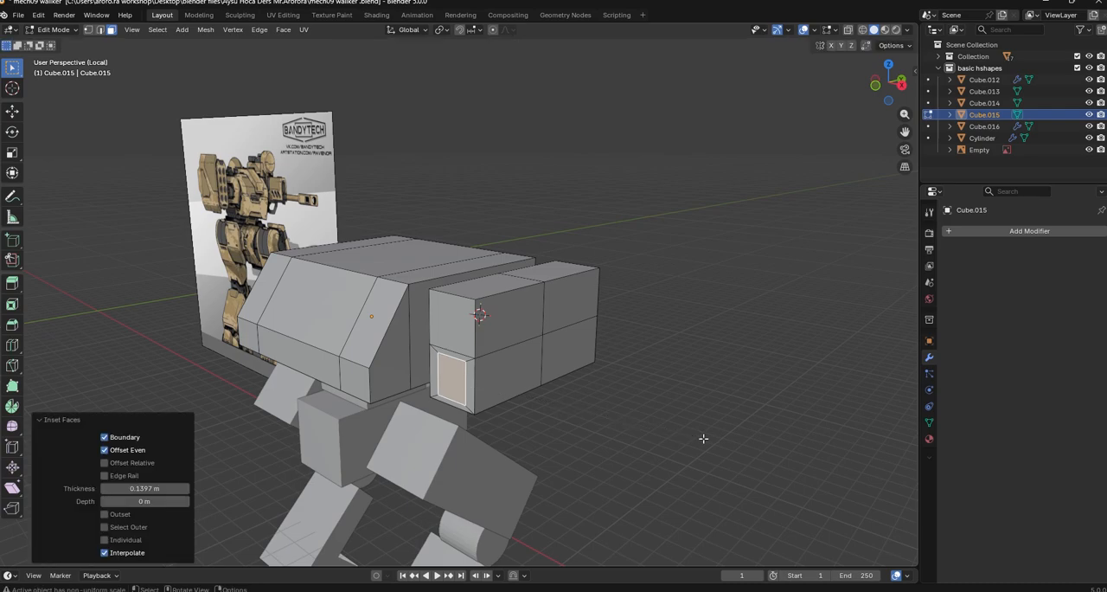
key(e)
click(740, 495)
key(a)
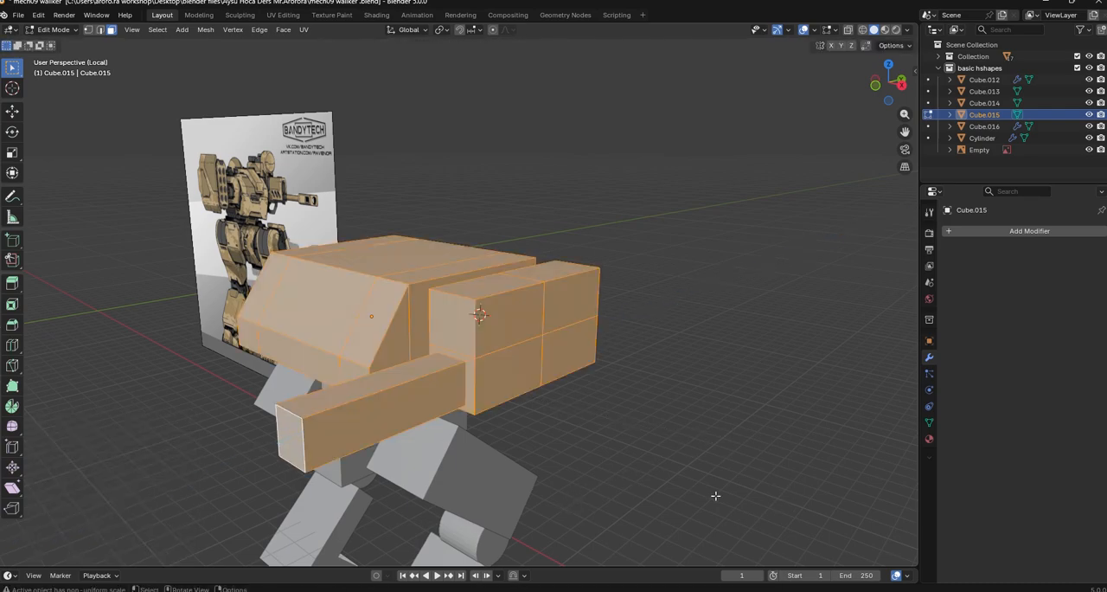
click(715, 496)
Duplicate the body block's opposite side face outward along X and scale the copy about 1.52 times along Z
middle_drag(454, 252, 660, 367)
click(540, 238)
key(g)
key(x)
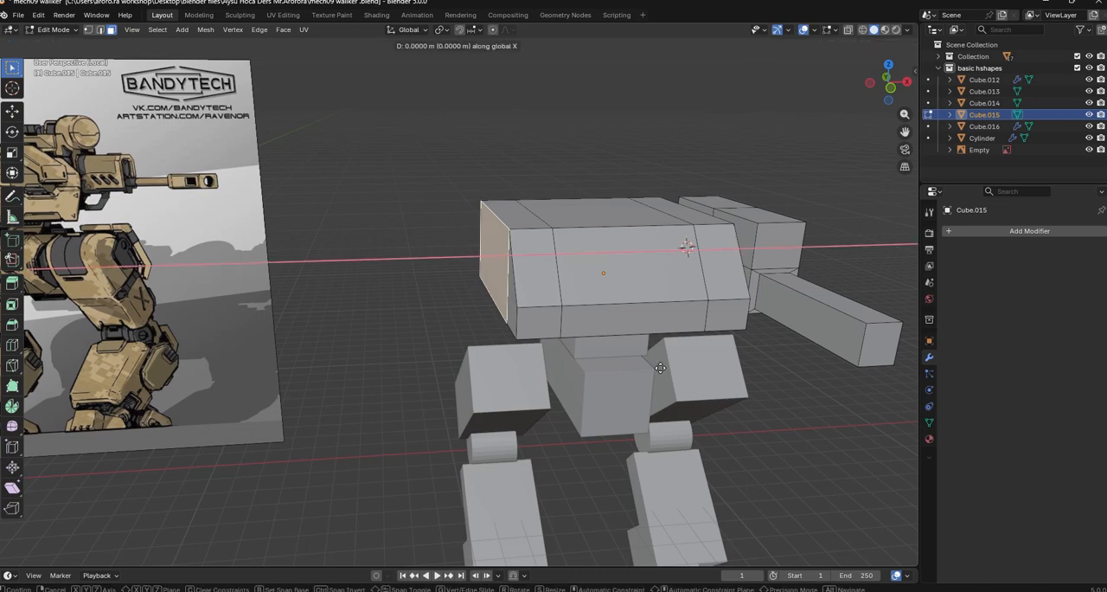
click(634, 371)
key(s)
key(z)
click(719, 450)
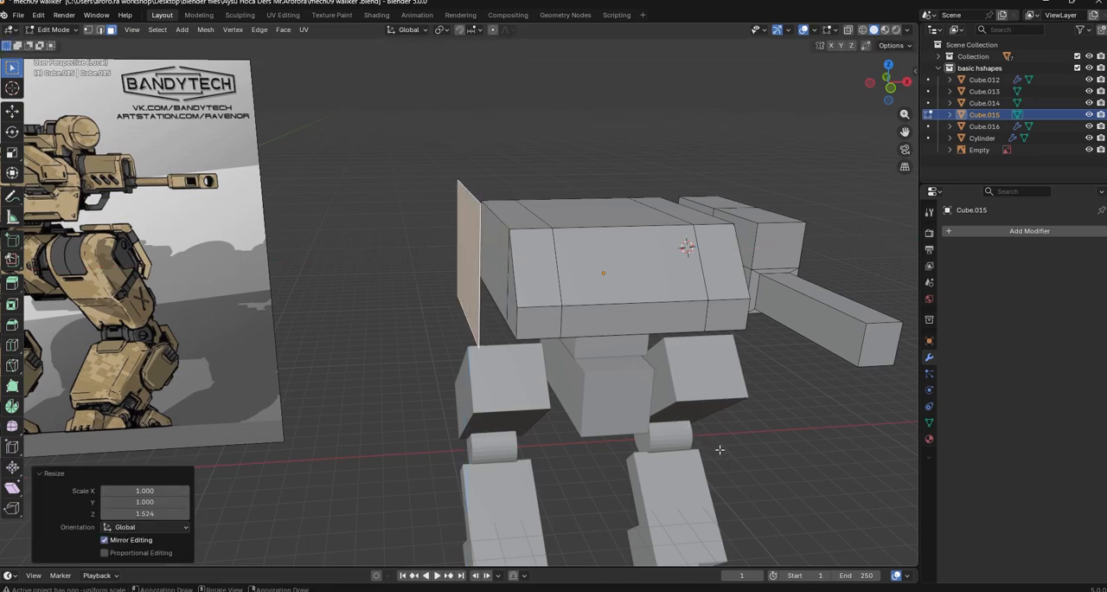
Try to extrude the enlarged side panel outward about 2.36 m, and undo the extrusion
key(e)
click(652, 452)
middle_drag(652, 451, 793, 440)
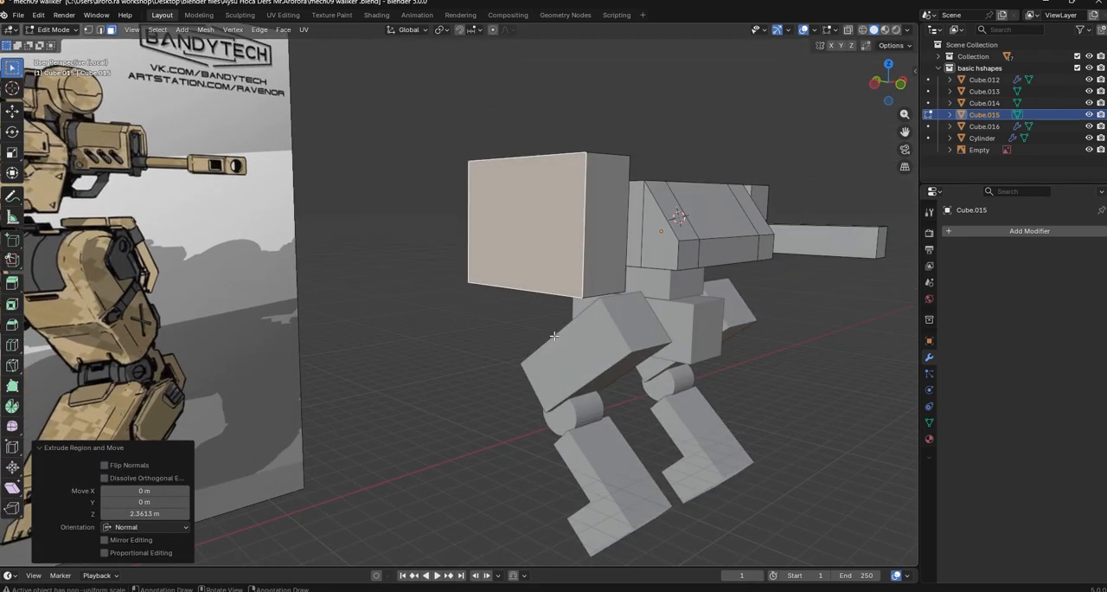
middle_drag(554, 336, 543, 350)
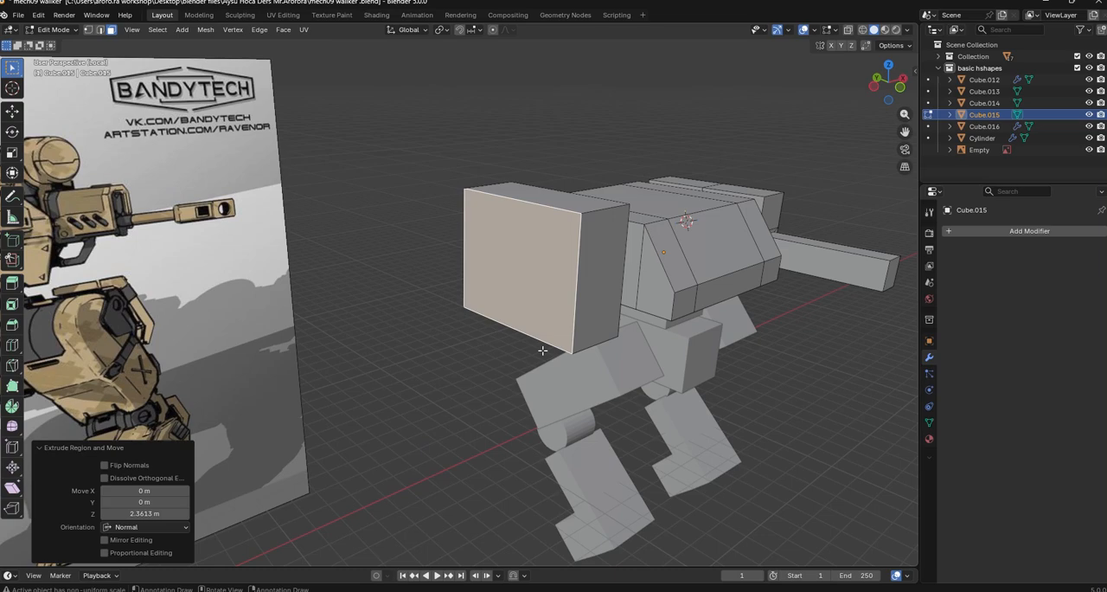
key(ctrl+z)
Extrude the enlarged side panel outward about 2.45 m and move its outer face about 0.6 m further along X
key(e)
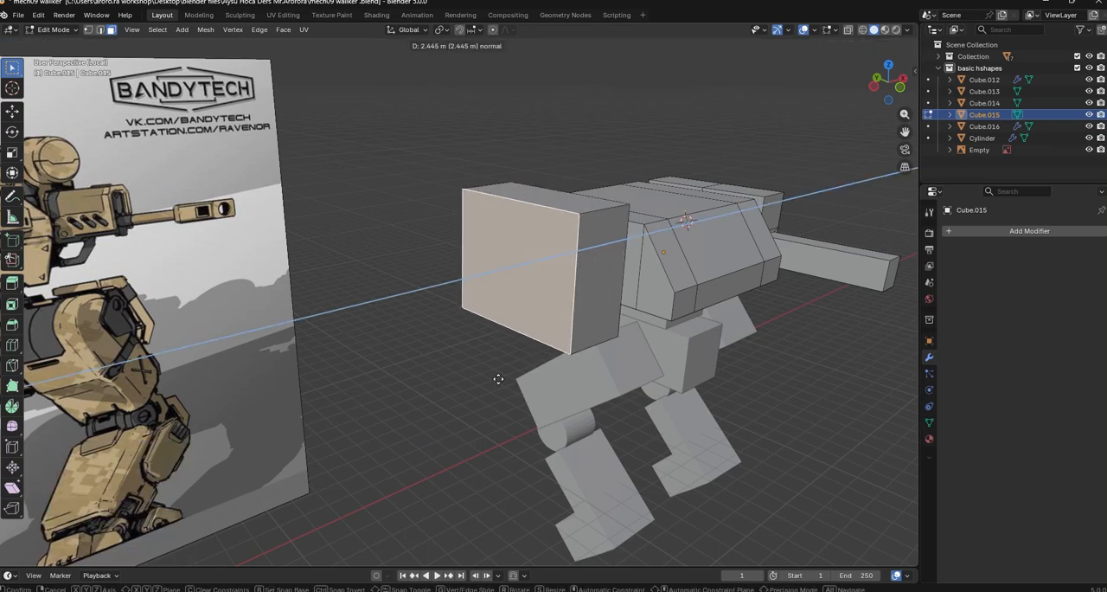
click(574, 302)
key(g)
key(y)
key(x)
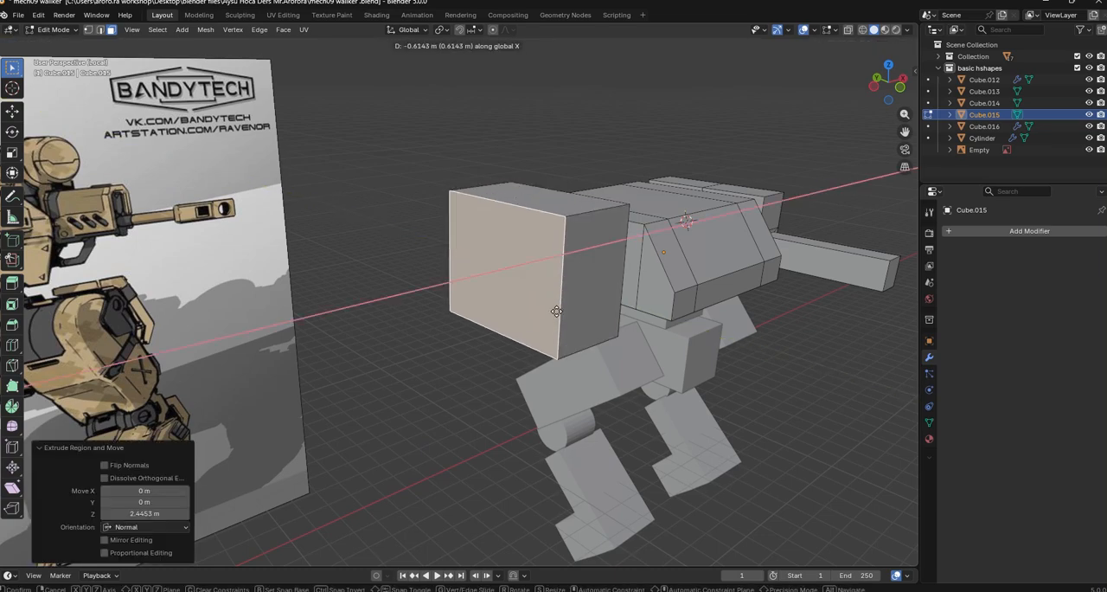
click(556, 311)
Inset the front face of the new side box and extrude it inward to form a recessed launcher opening
click(585, 290)
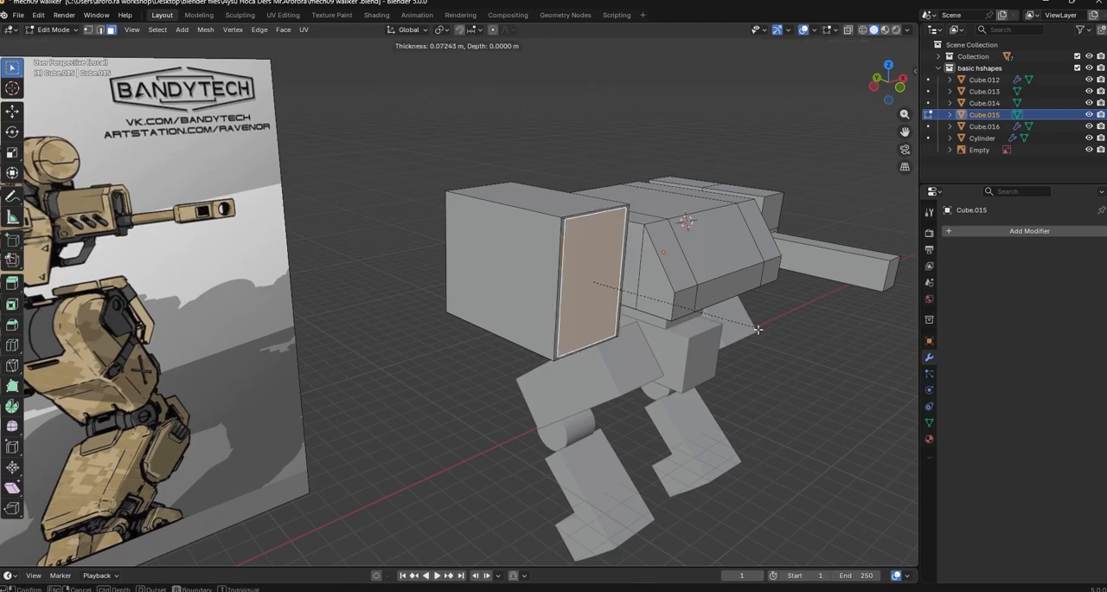
click(756, 331)
key(e)
click(840, 371)
click(770, 415)
Leave local view and Edit Mode, and examine the detailed mech from several angles
scroll(706, 449, down, 1)
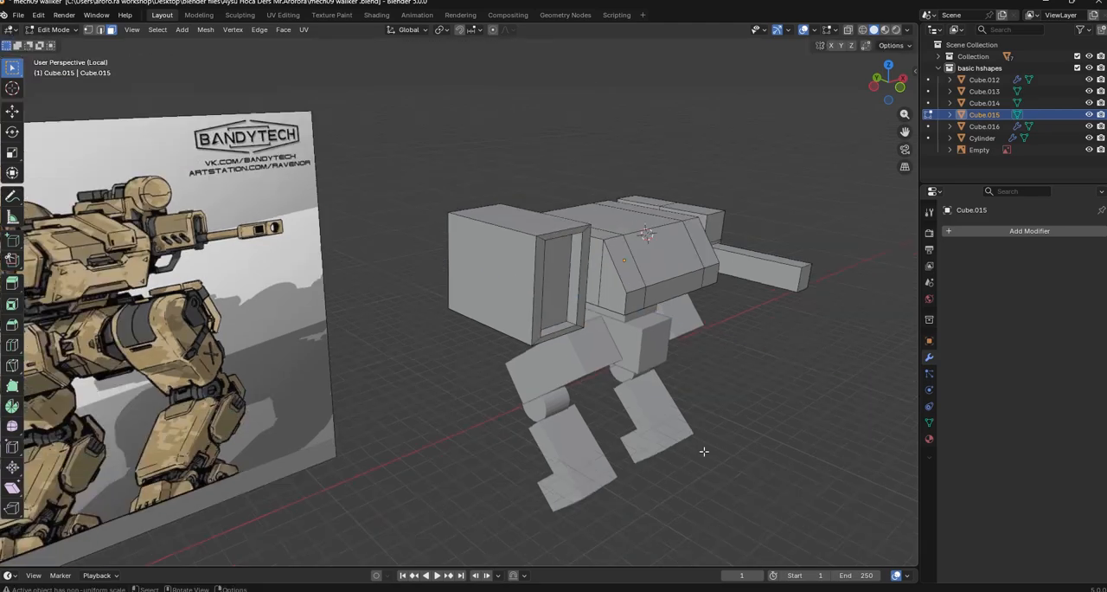
middle_drag(701, 453, 343, 304)
key(KP_Divide)
key(KP_Decimal)
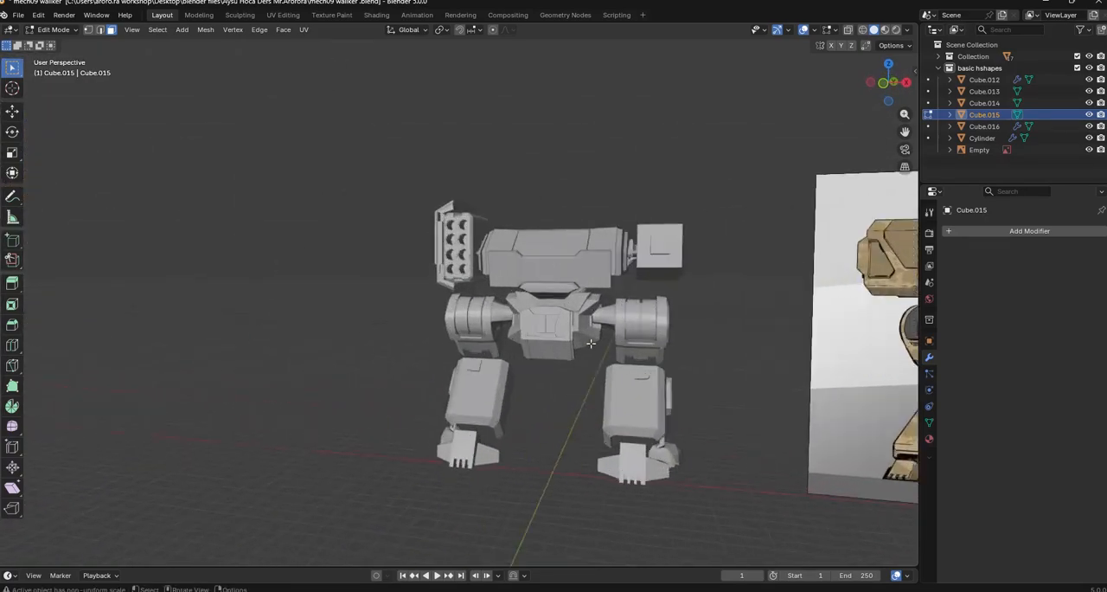
scroll(679, 398, down, 4)
middle_drag(679, 398, 576, 358)
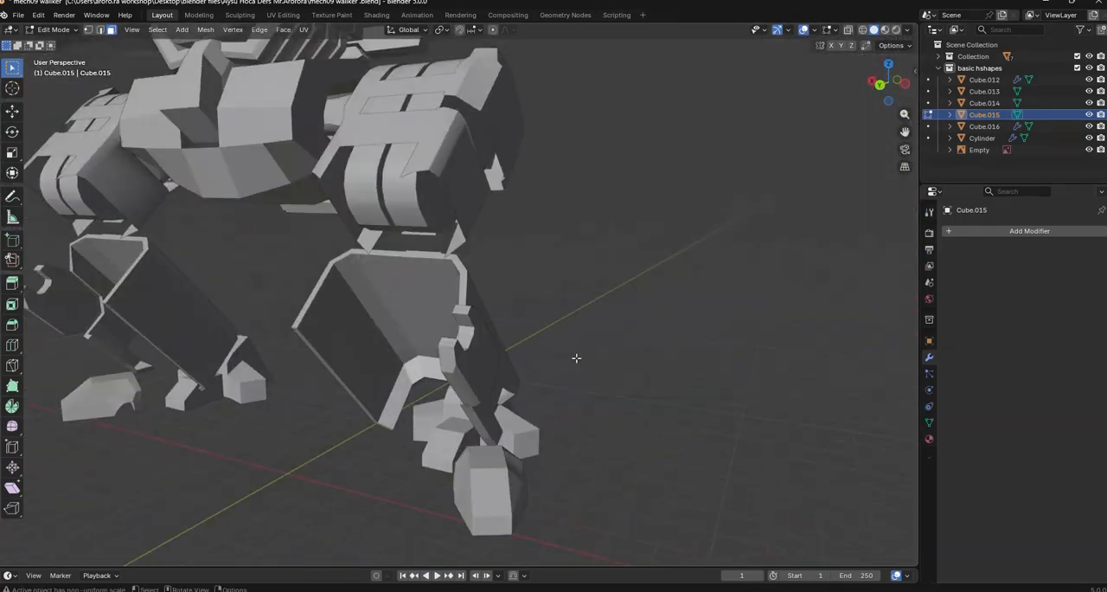
shift+middle_drag(406, 130, 294, 251)
key(Tab)
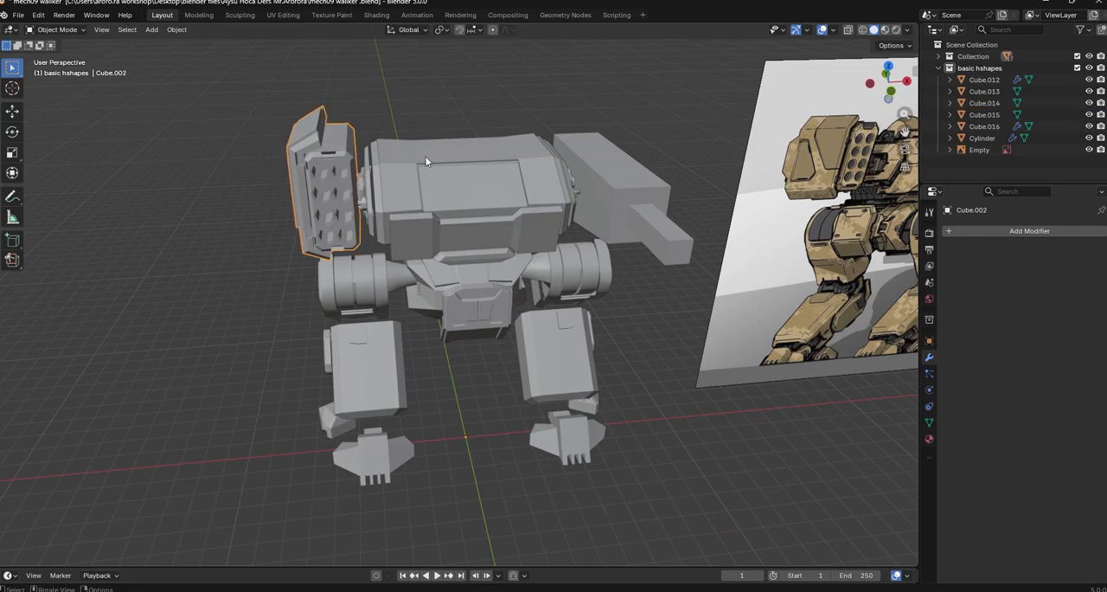
Inspect individual torso, hip and leg parts of the detailed mech and compare them with the block-out and reference image
click(649, 167)
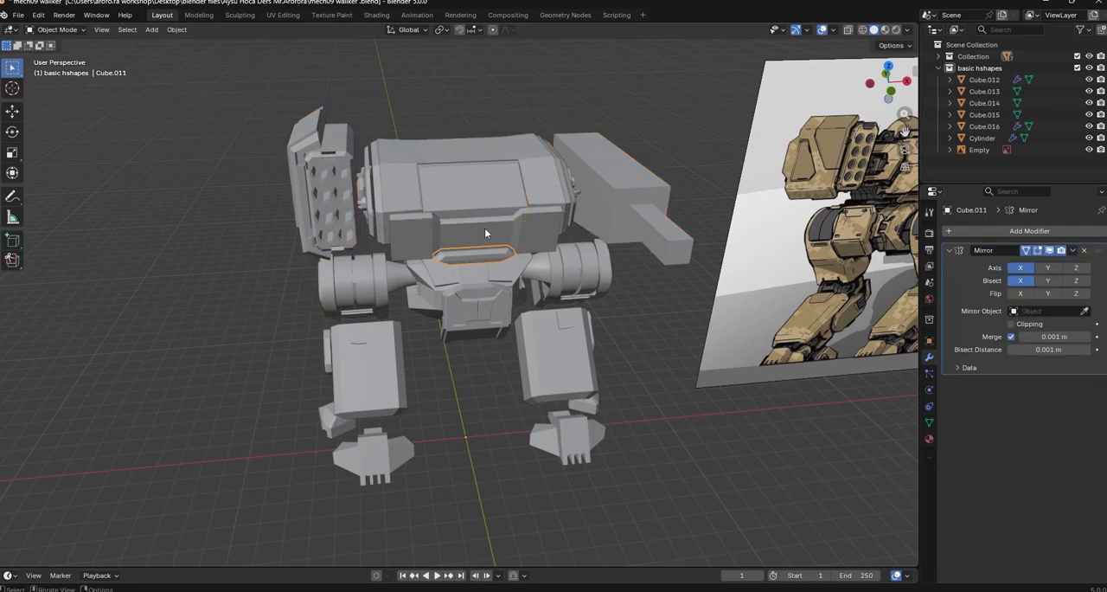
click(386, 280)
middle_drag(402, 312, 464, 217)
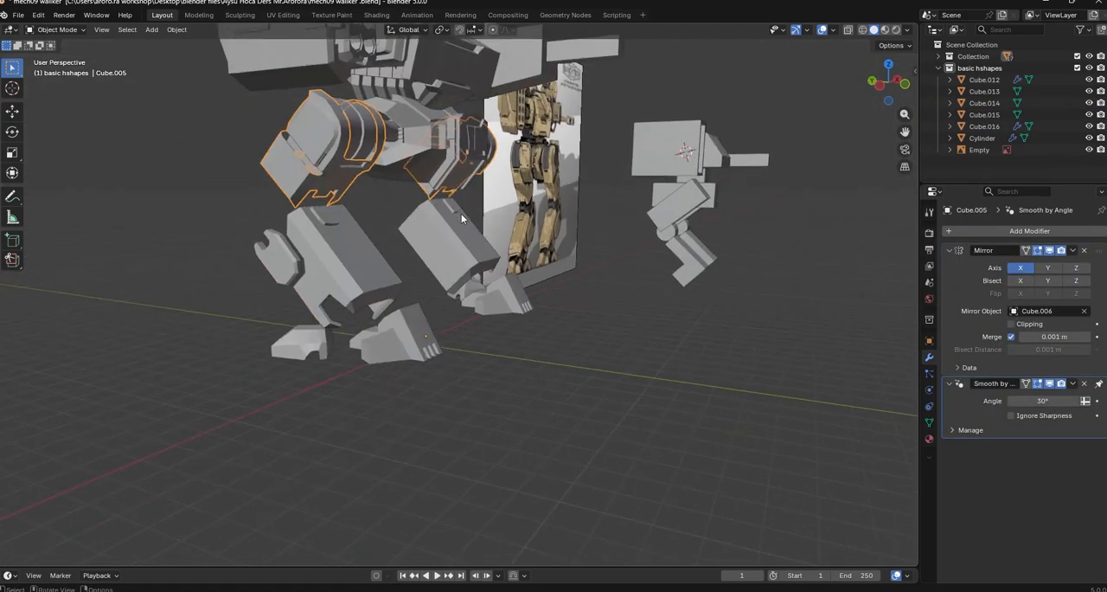
click(359, 297)
middle_drag(360, 299, 286, 257)
scroll(351, 320, up, 5)
scroll(286, 257, down, 3)
key(Tab)
middle_drag(605, 326, 424, 316)
scroll(425, 316, down, 10)
shift+middle_drag(640, 360, 453, 202)
scroll(475, 375, up, 3)
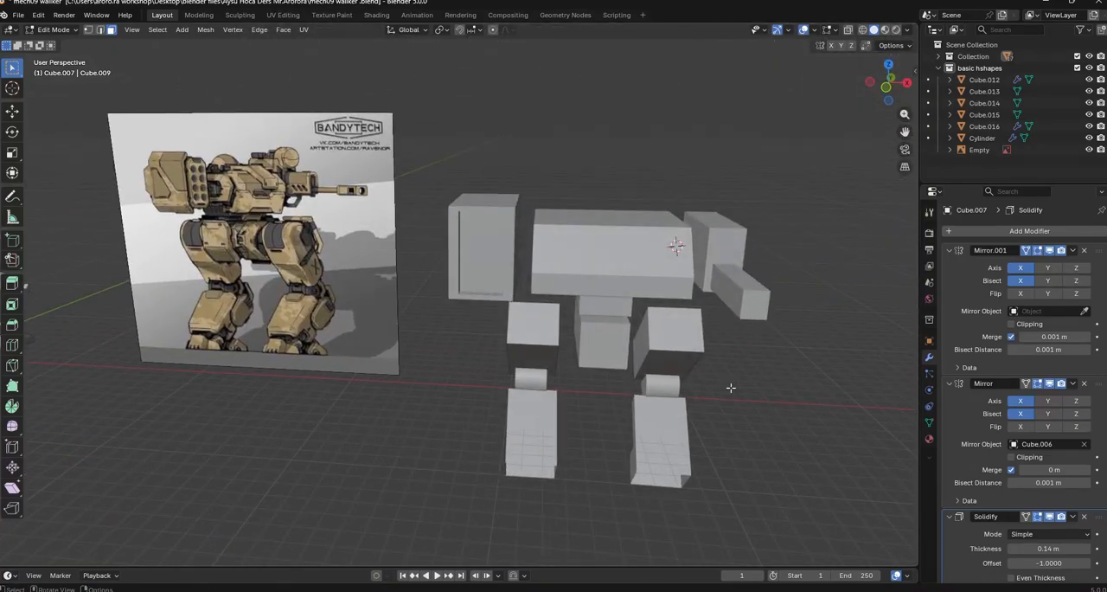
In Object Mode, select all block-out parts and move them together upward along Z and along Y
key(Tab)
scroll(513, 261, down, 2)
drag(430, 206, 688, 378)
key(g)
key(z)
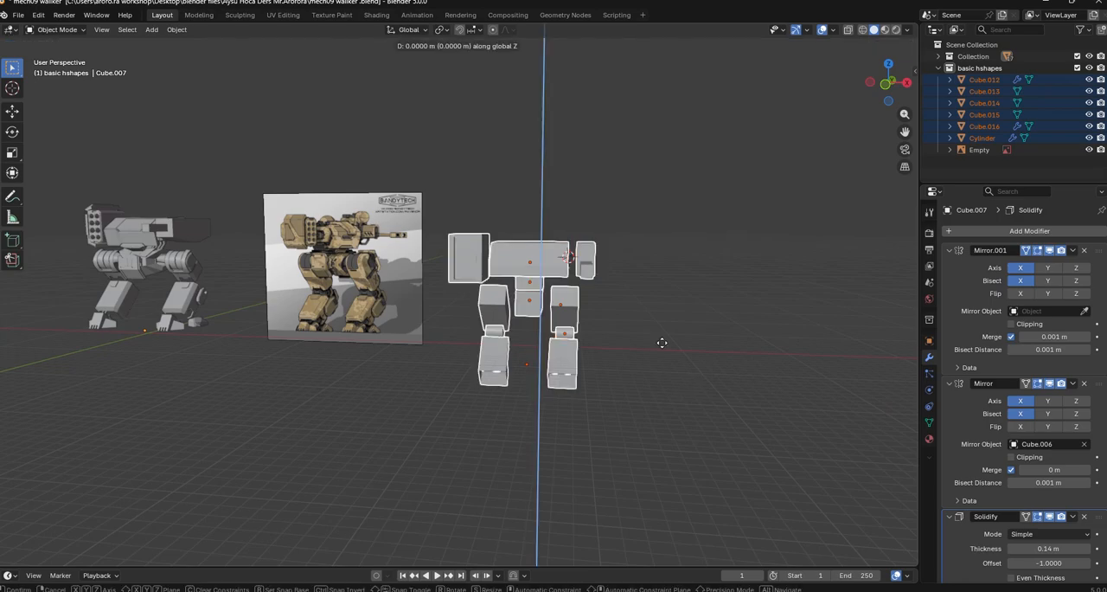
click(666, 294)
middle_drag(657, 410, 546, 338)
key(g)
key(y)
click(637, 435)
Isolate the block-out's lower leg together with the reference image in local view
click(610, 436)
click(399, 260)
shift+click(564, 325)
key(slash)
scroll(429, 365, up, 4)
scroll(429, 365, down, 4)
middle_drag(441, 413, 448, 386)
Examine the lower leg's side faces, side edges and open underside in Edit Mode from several angles
key(Tab)
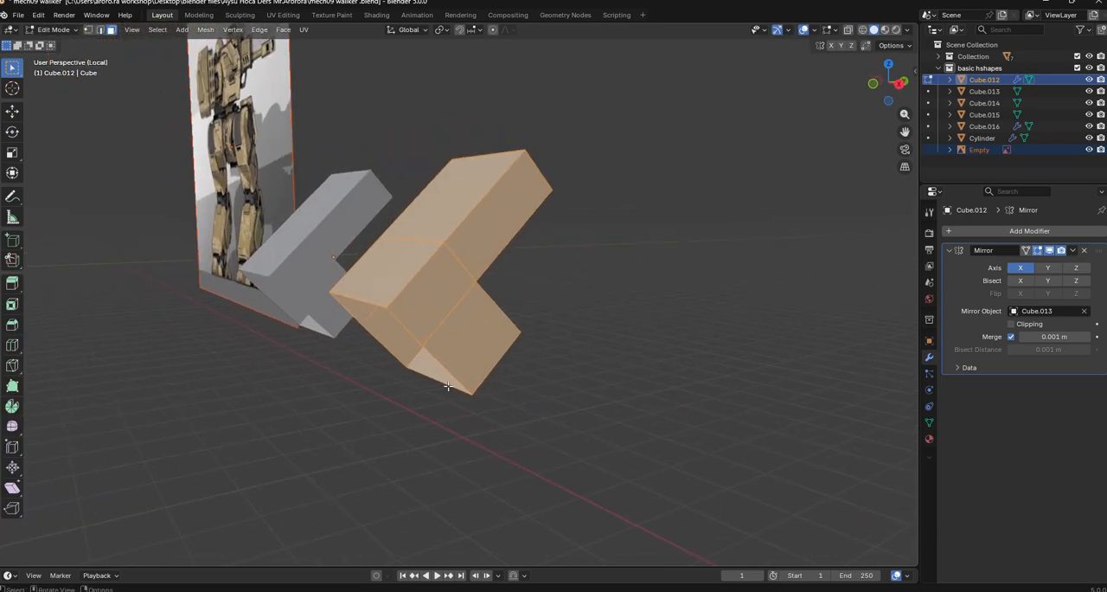
click(453, 322)
key(alt+z)
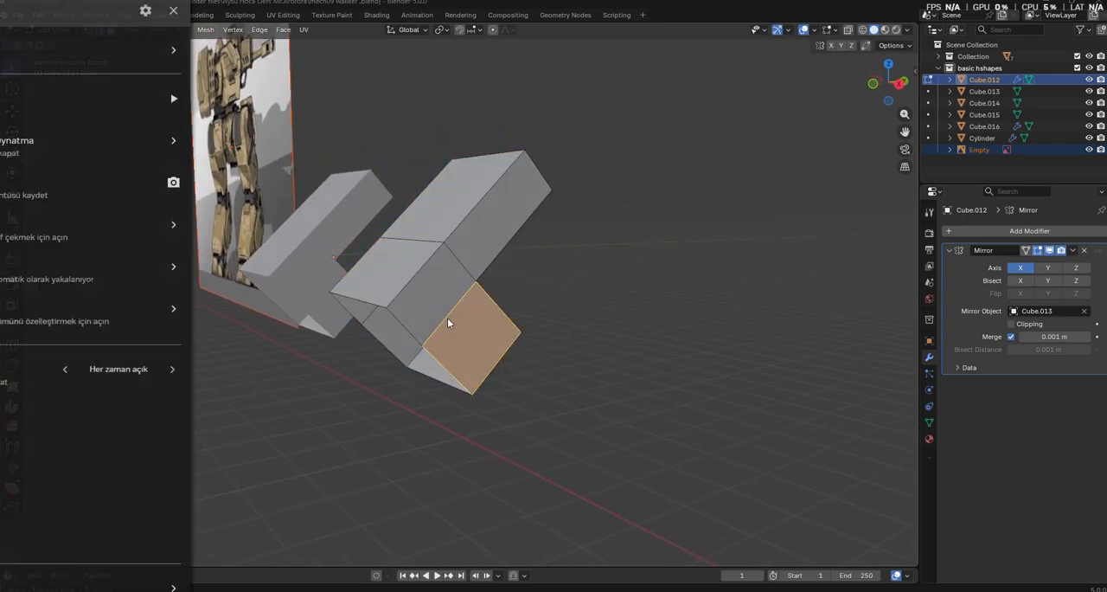
key(alt+z)
middle_drag(622, 357, 517, 397)
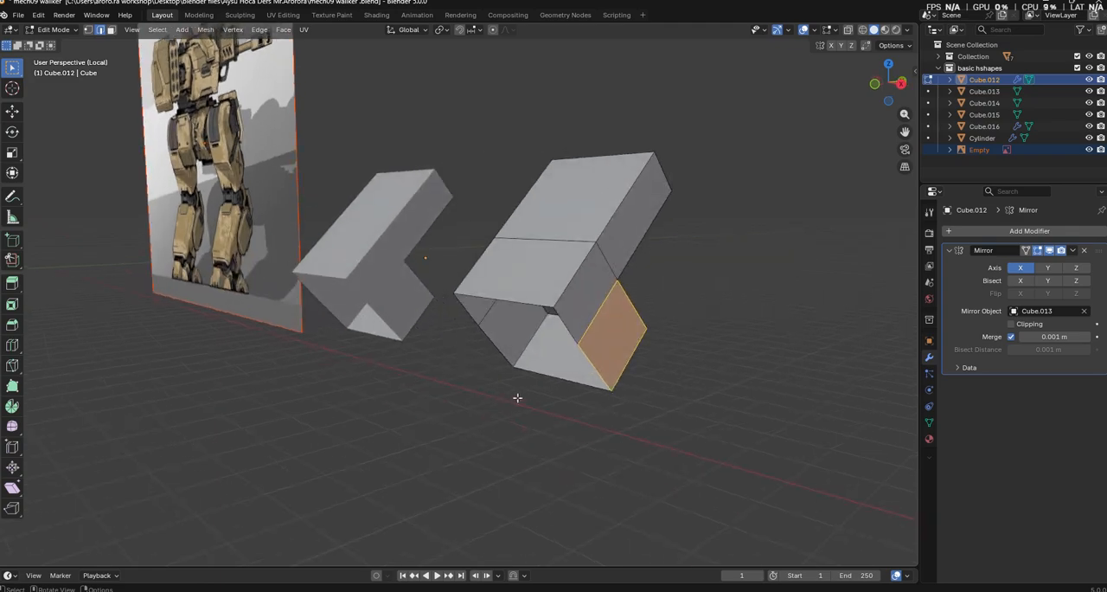
click(587, 340)
middle_drag(589, 314, 588, 282)
scroll(632, 416, up, 4)
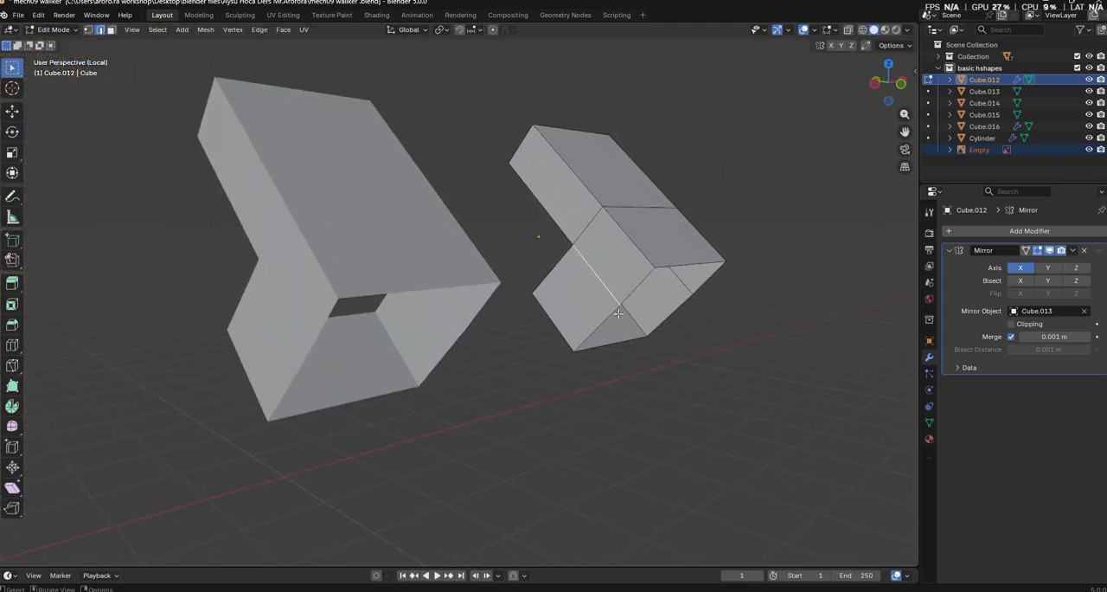
scroll(619, 313, down, 6)
middle_drag(574, 351, 508, 357)
key(Tab)
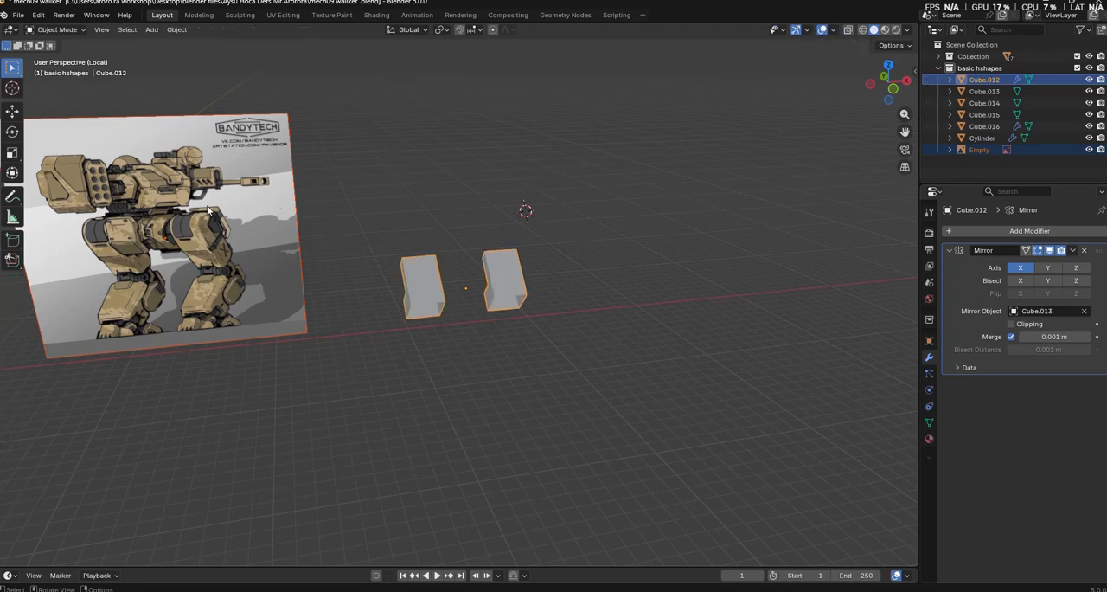
Move the reference image along X and Y to about X 44.2 m and Y 16.7 m, behind the lower legs
click(278, 240)
key(g)
key(x)
key(y)
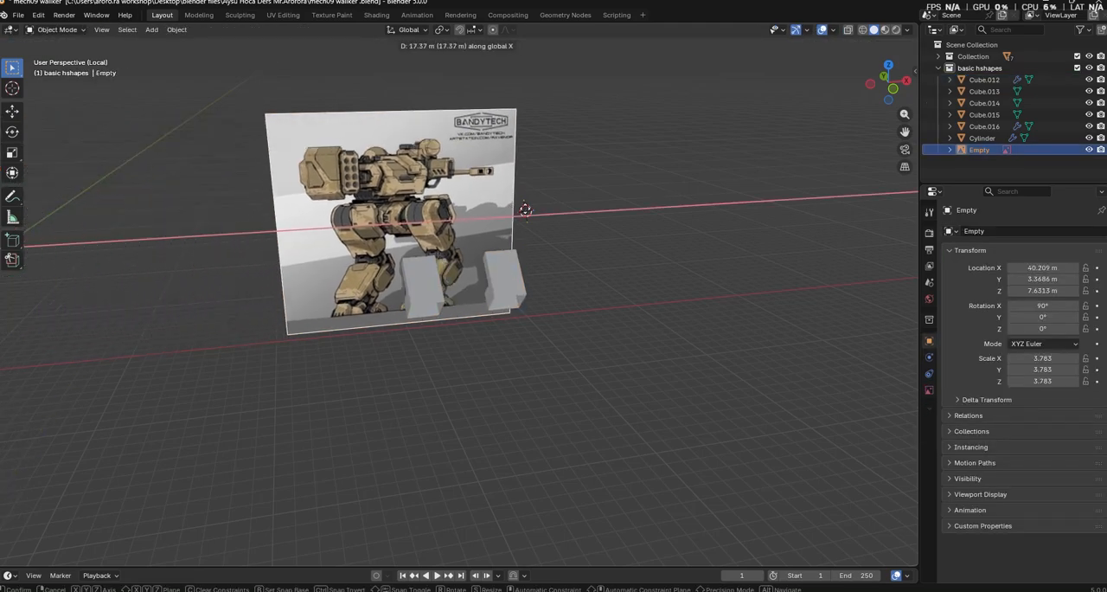
click(531, 178)
click(531, 178)
middle_drag(606, 385, 544, 402)
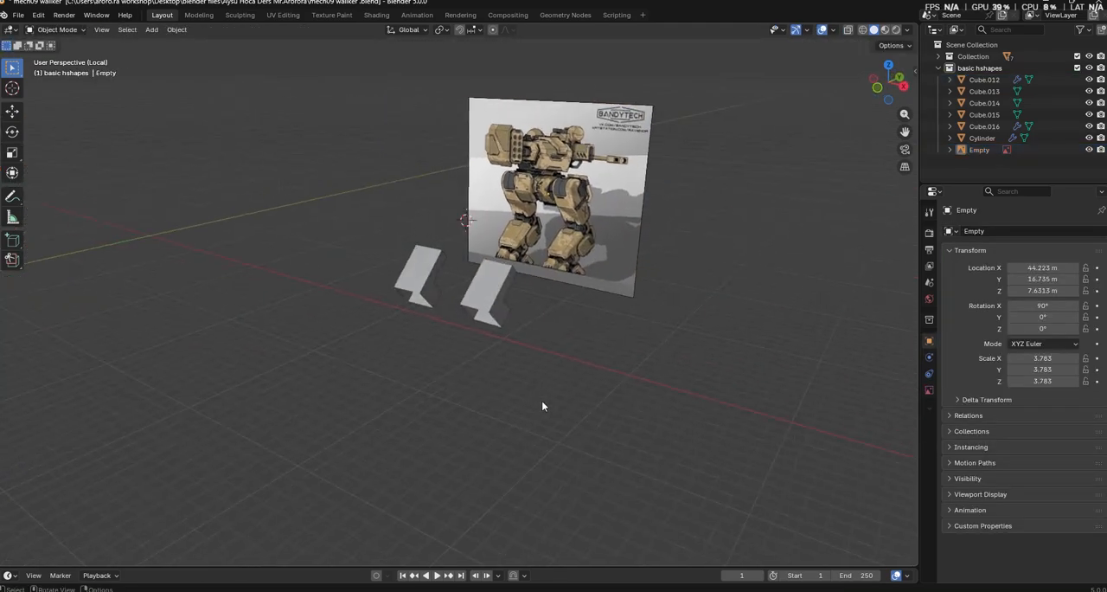
In Edit Mode, slide the lengthwise edges on both side faces of the lower leg toward its front face
scroll(544, 403, up, 3)
middle_drag(663, 317, 685, 331)
scroll(586, 378, up, 2)
scroll(685, 332, up, 2)
click(328, 443)
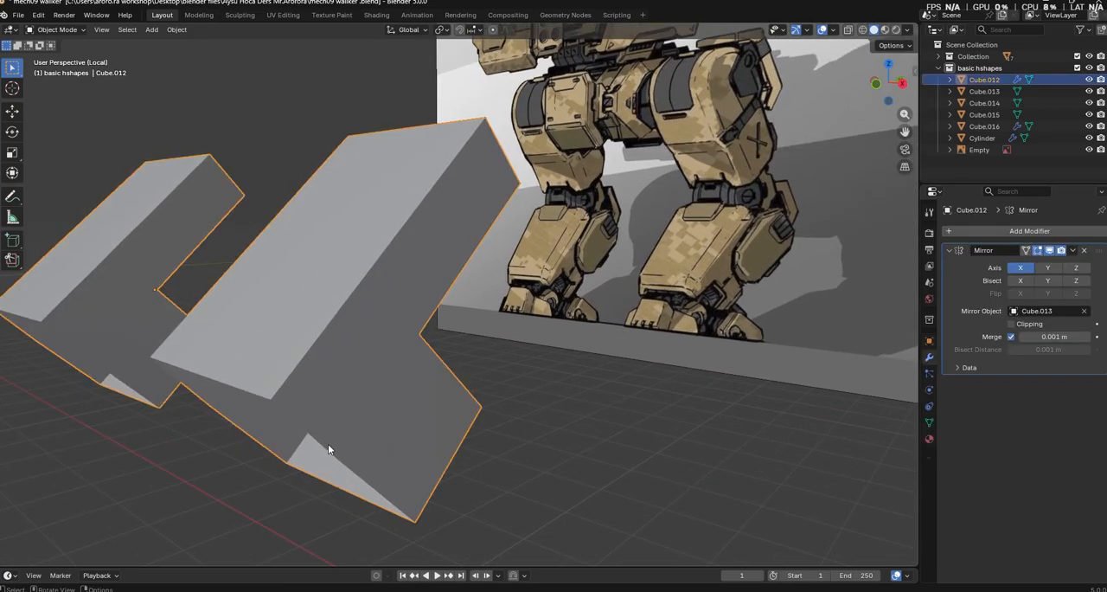
key(Tab)
shift+middle_drag(441, 495, 429, 458)
scroll(429, 458, up, 2)
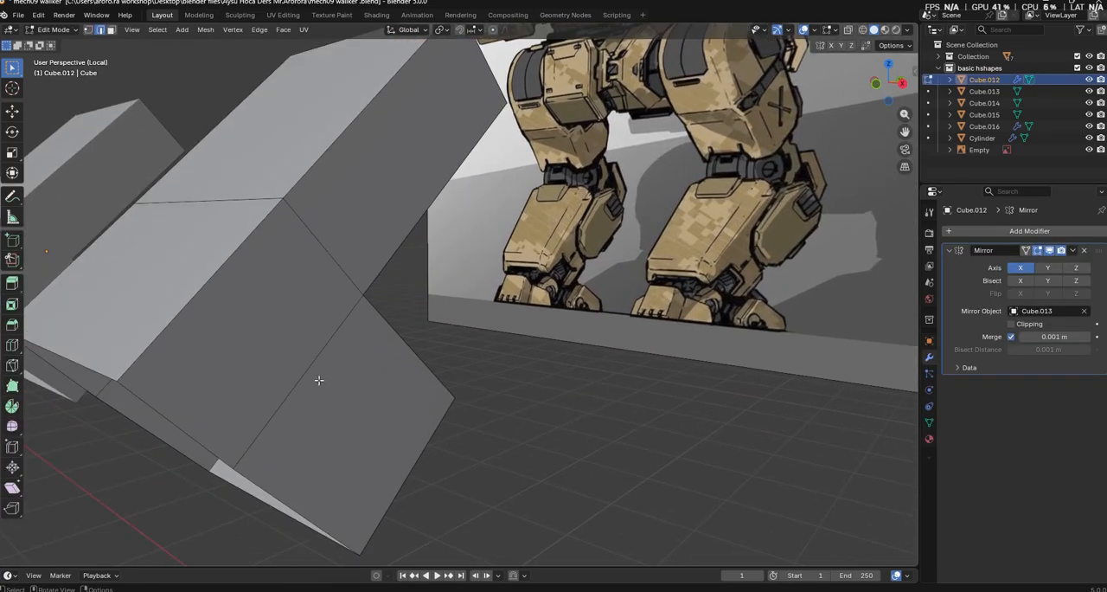
middle_drag(355, 382, 612, 374)
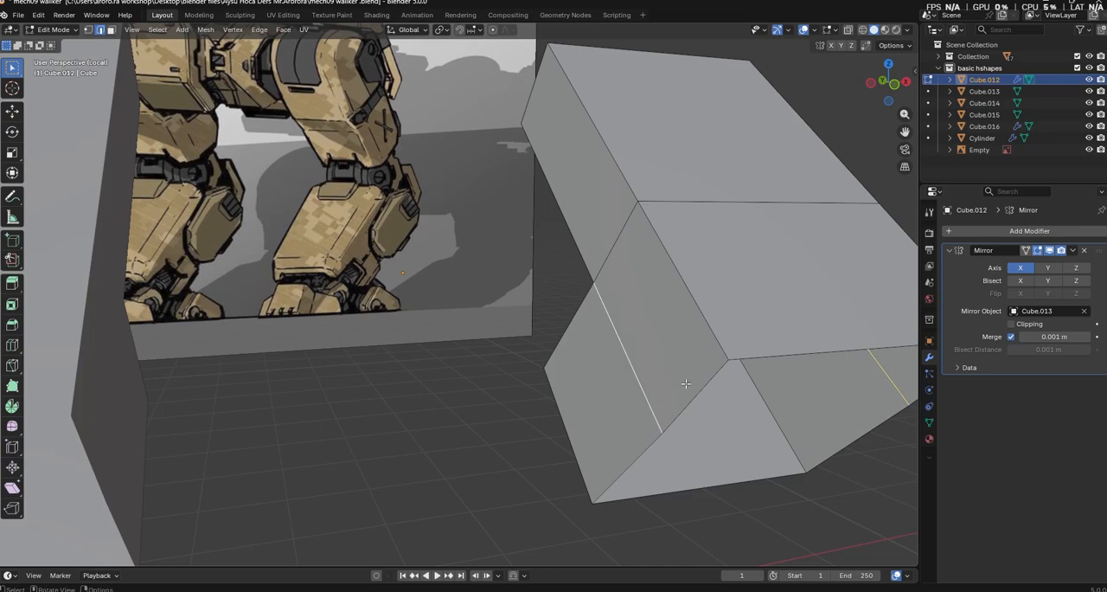
middle_drag(685, 383, 320, 282)
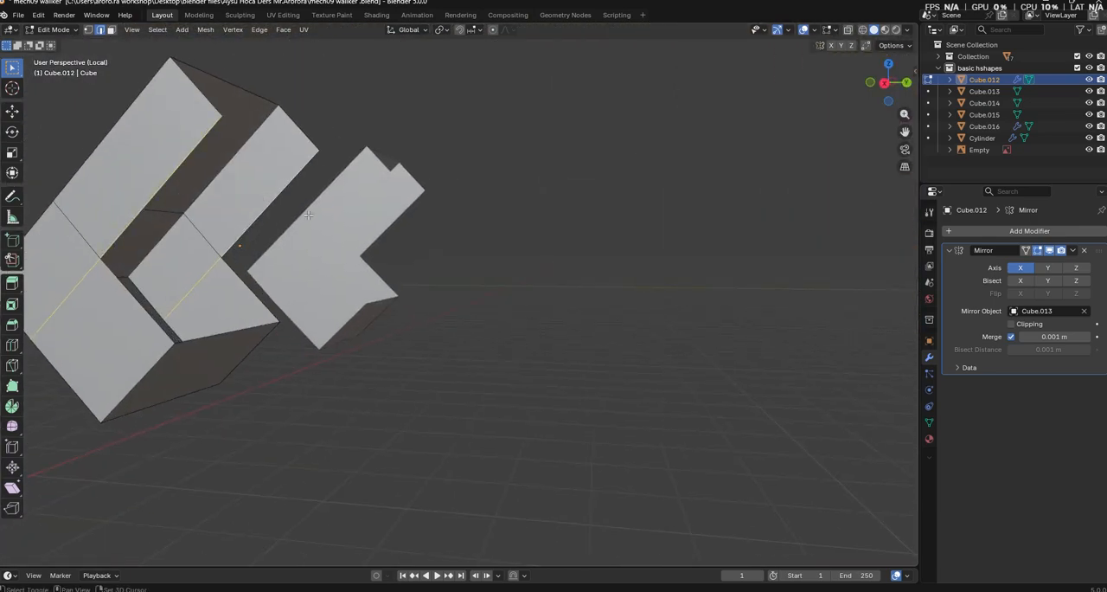
key(g)
key(g)
click(507, 289)
middle_drag(507, 289, 316, 363)
Add two single loop cuts to the lower leg's lower section, one lengthwise through the side faces and one crosswise around it
click(17, 348)
click(250, 355)
middle_drag(485, 371, 562, 375)
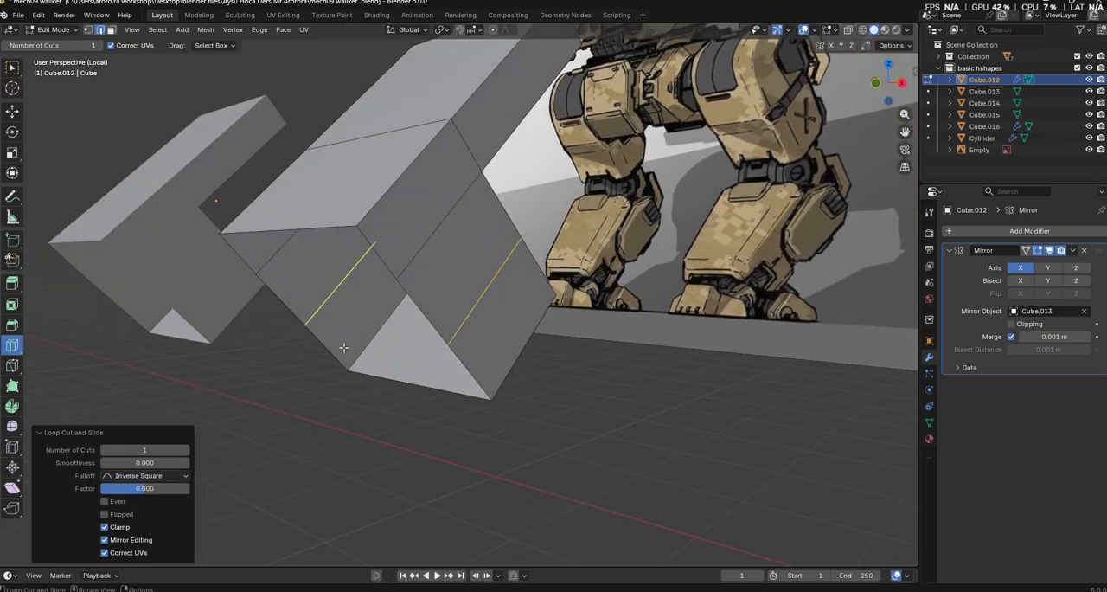
click(12, 67)
click(12, 345)
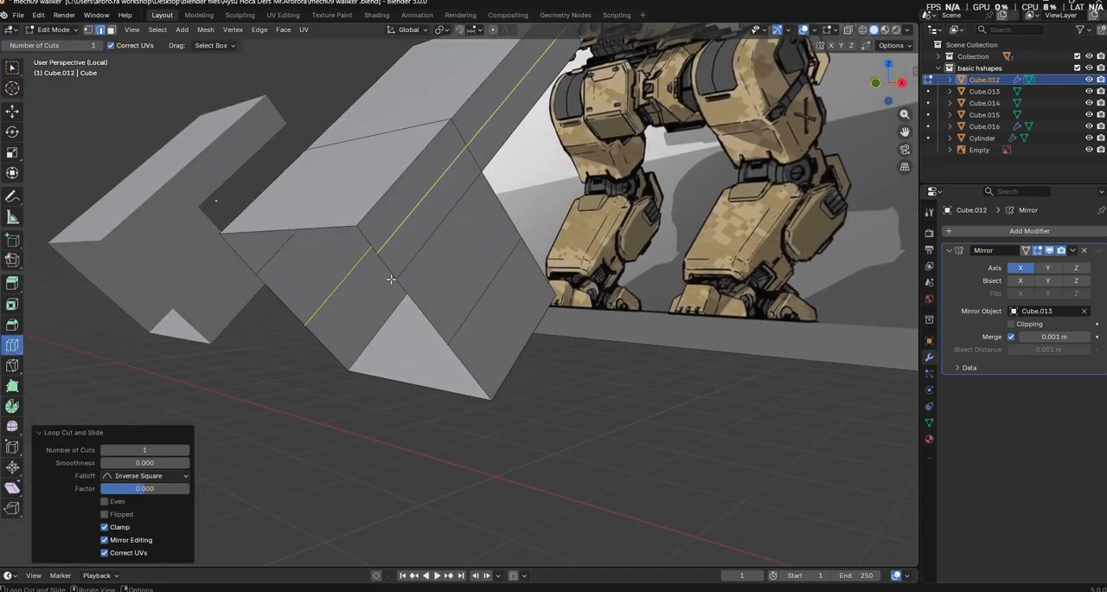
click(12, 67)
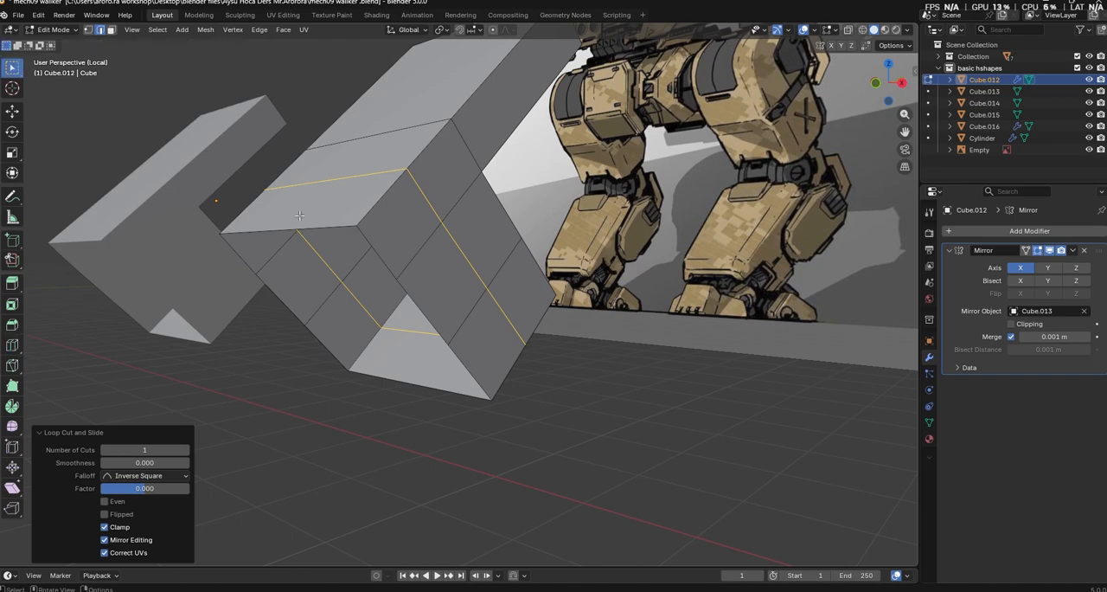
Delete the central face enclosed by the loop cuts on each side of the lower leg
key(3)
click(424, 273)
shift+click(284, 285)
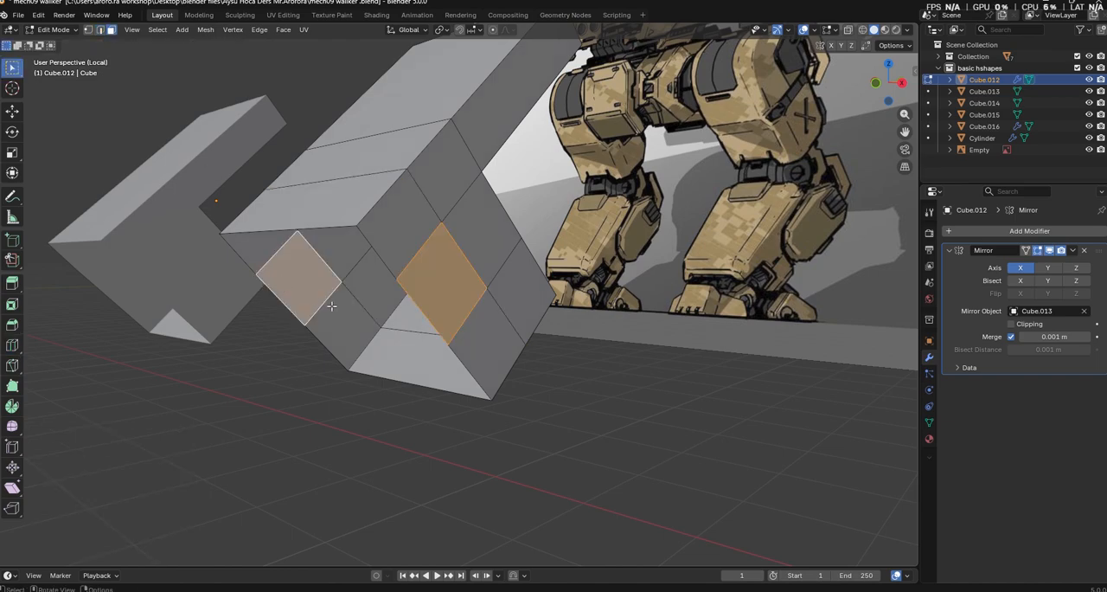
key(x)
click(331, 305)
mouse_move(611, 441)
middle_down()
mouse_move(586, 443)
mouse_move(612, 430)
middle_up()
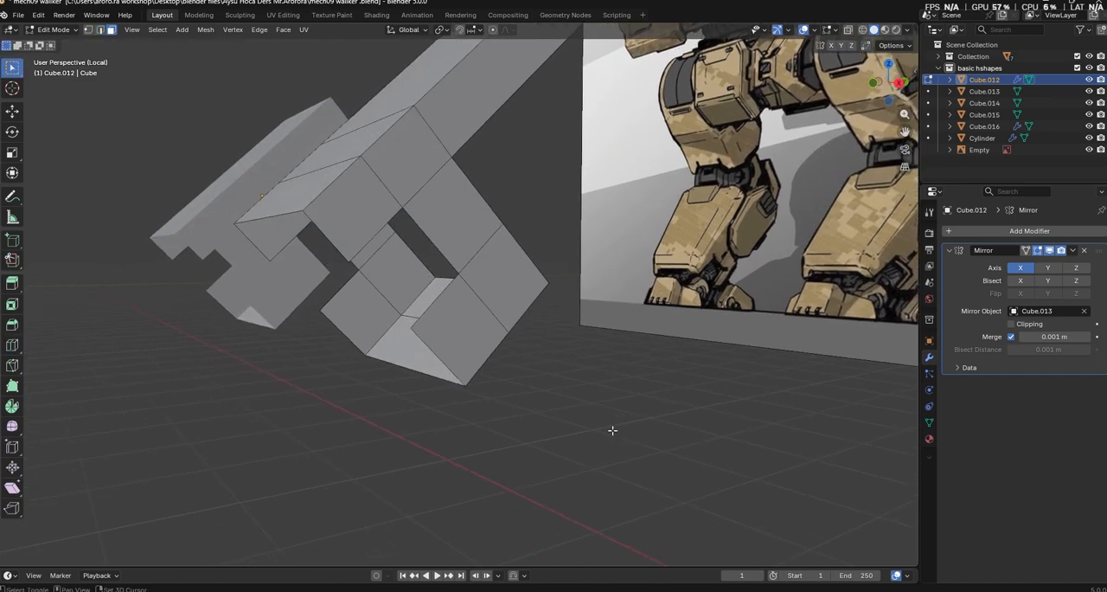
Try to extrude the lower leg's bottom rim edges about 0.23 m down along Z with scaling and shifting, and undo it
middle_drag(463, 334, 363, 292)
key(2)
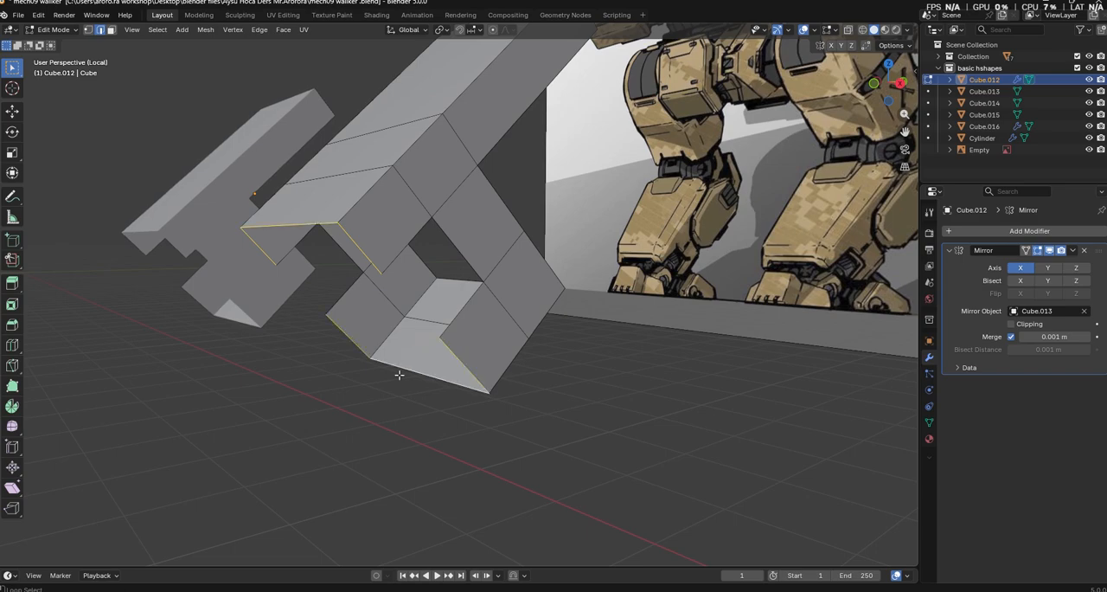
key(g)
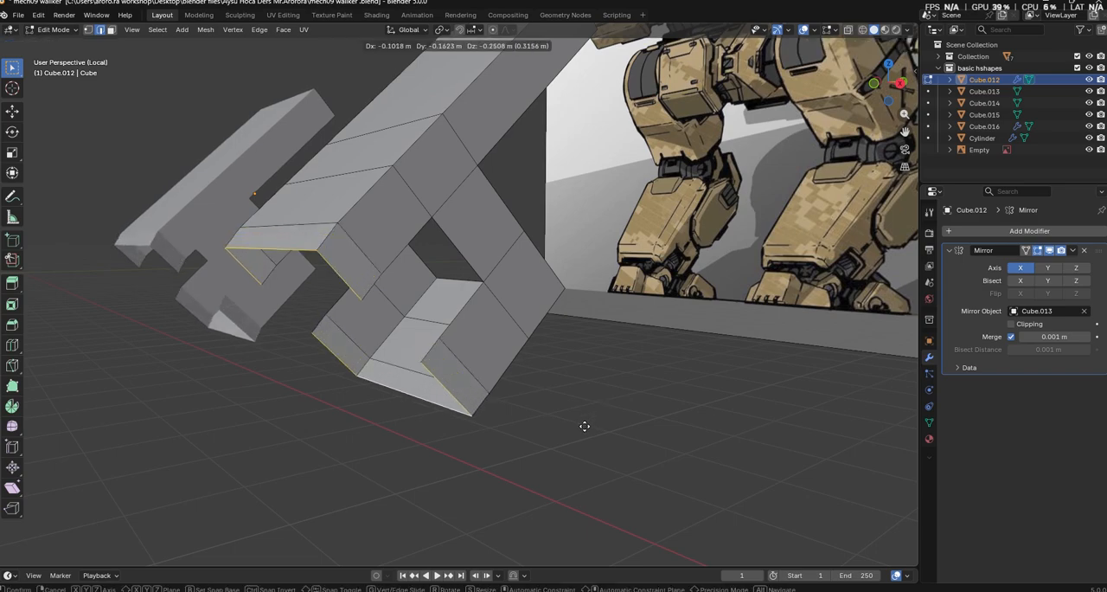
key(z)
click(579, 425)
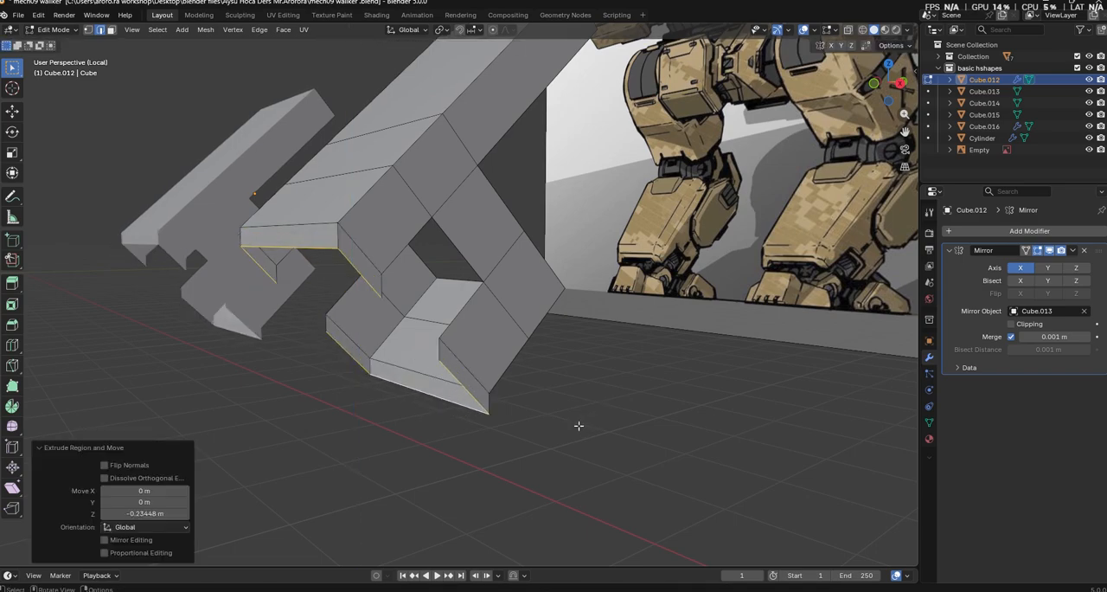
key(s)
click(699, 463)
key(g)
click(681, 461)
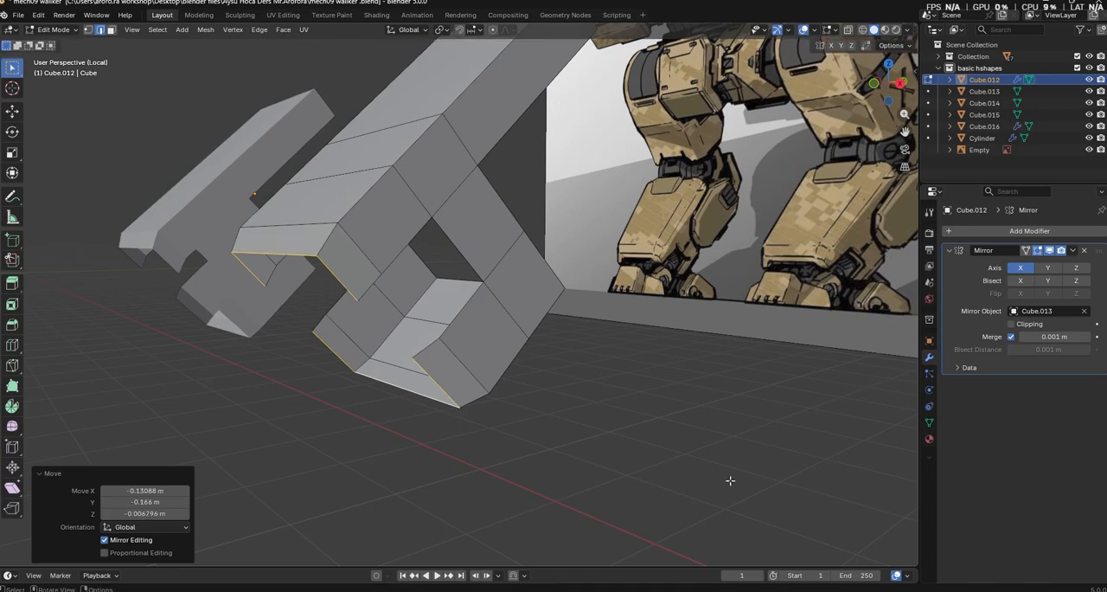
middle_drag(639, 443, 723, 463)
key(ctrl+z)
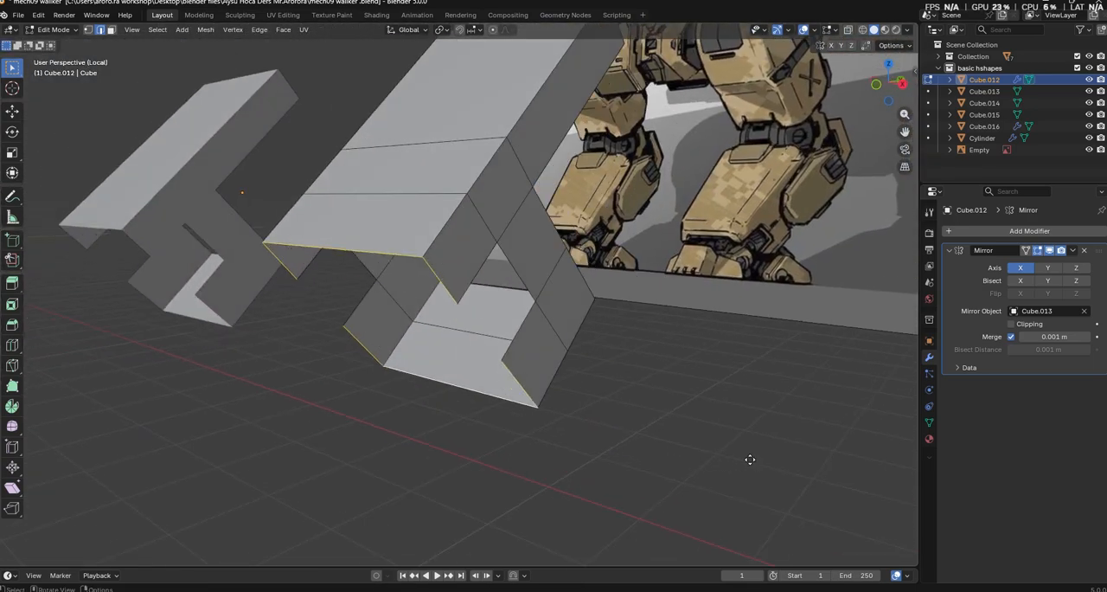
Extrude the bottom rim edges in place, scale them to 0.733, and move them about -0.331 m in Y and -0.259 m in Z
key(e)
right_click(749, 457)
key(s)
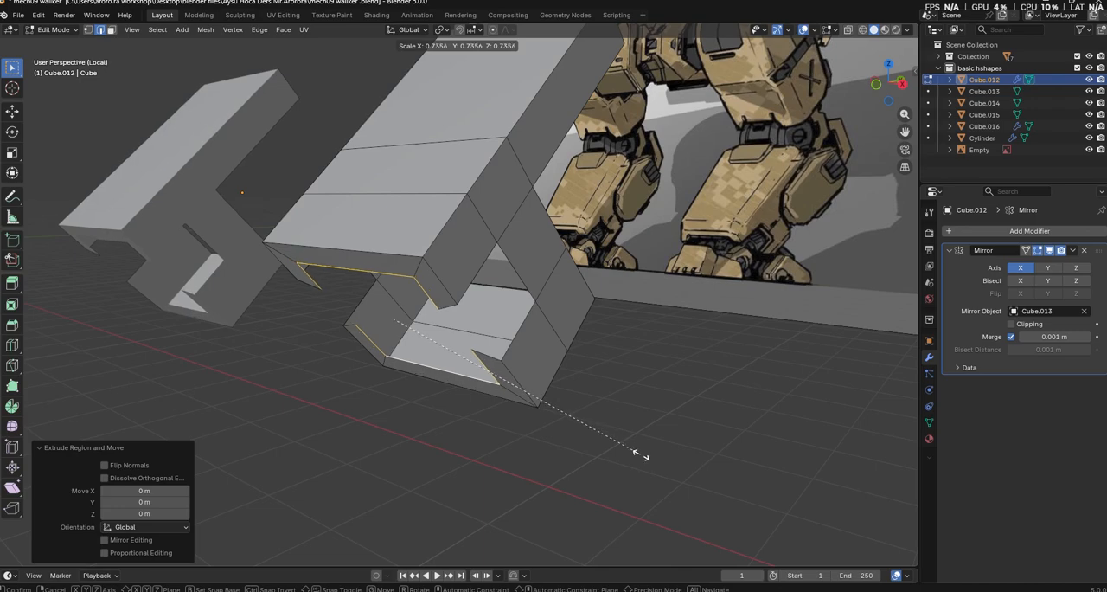
click(640, 454)
middle_drag(641, 455, 588, 453)
key(g)
key(y)
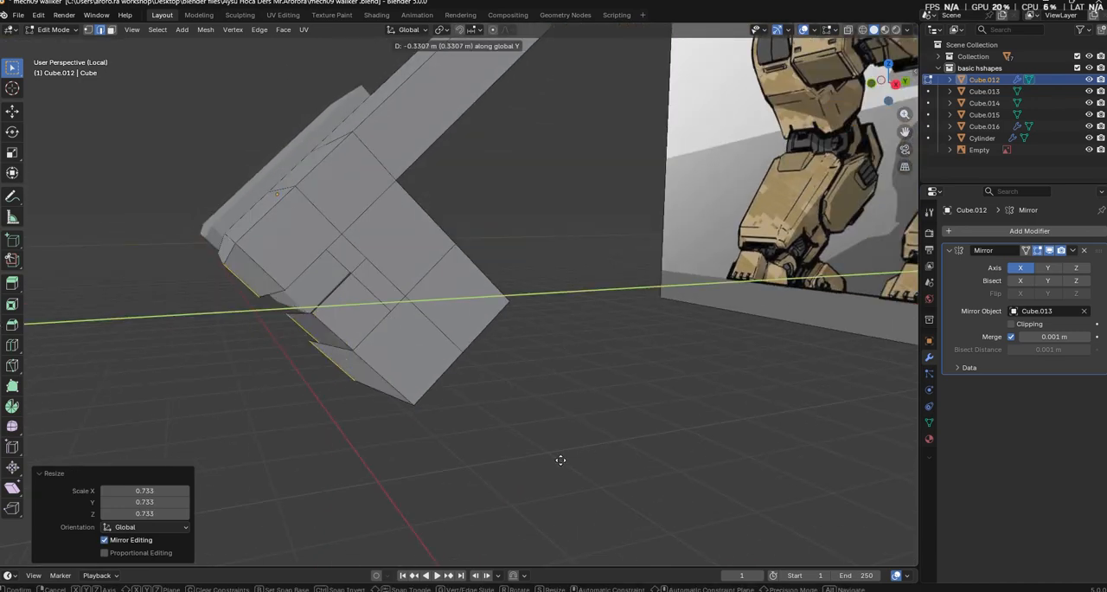
click(561, 459)
key(g)
key(z)
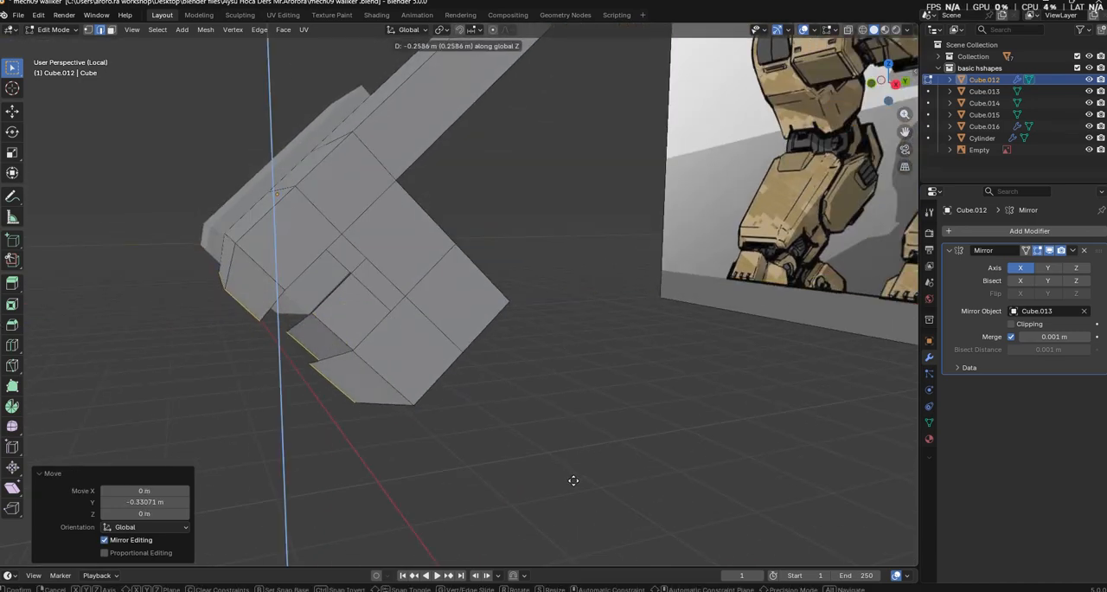
click(573, 480)
Bevel the long edges around the lower leg's front face by 0.227 m with one segment
middle_drag(574, 480, 448, 514)
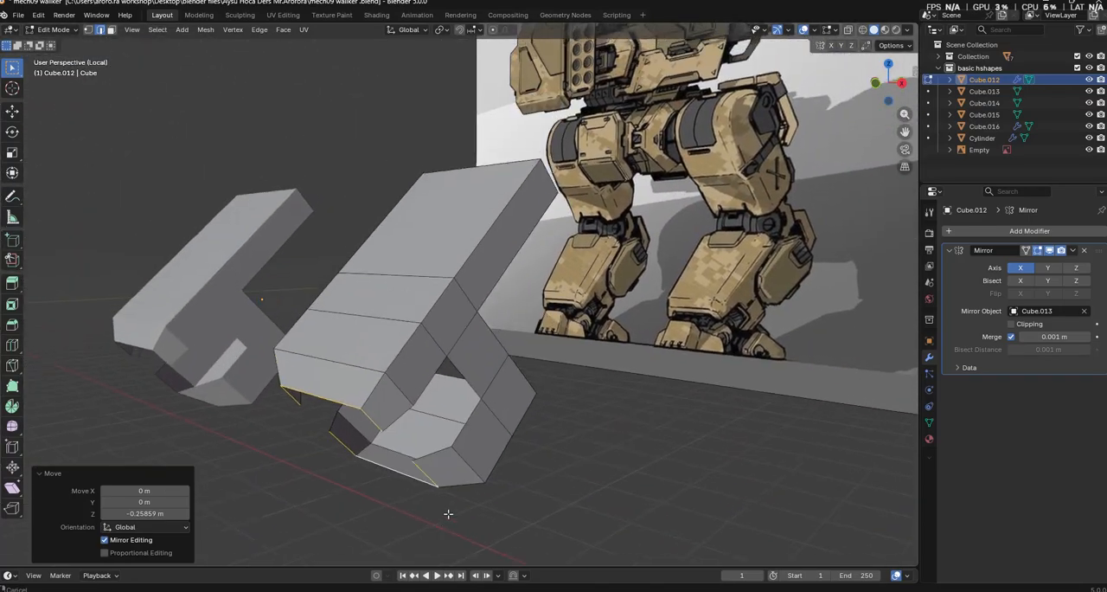
alt+click(430, 301)
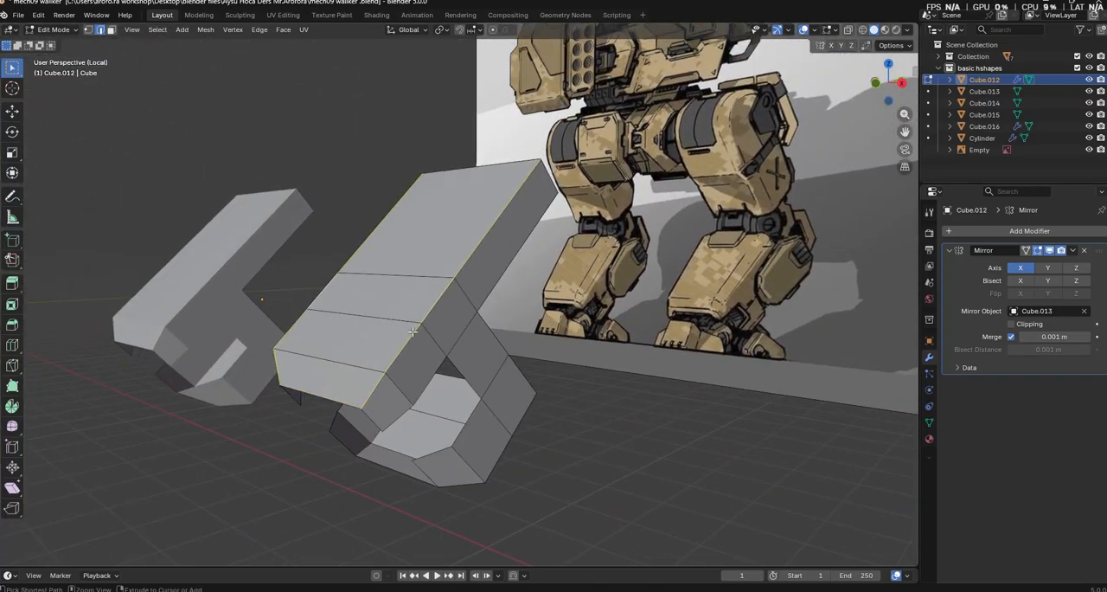
key(ctrl+b)
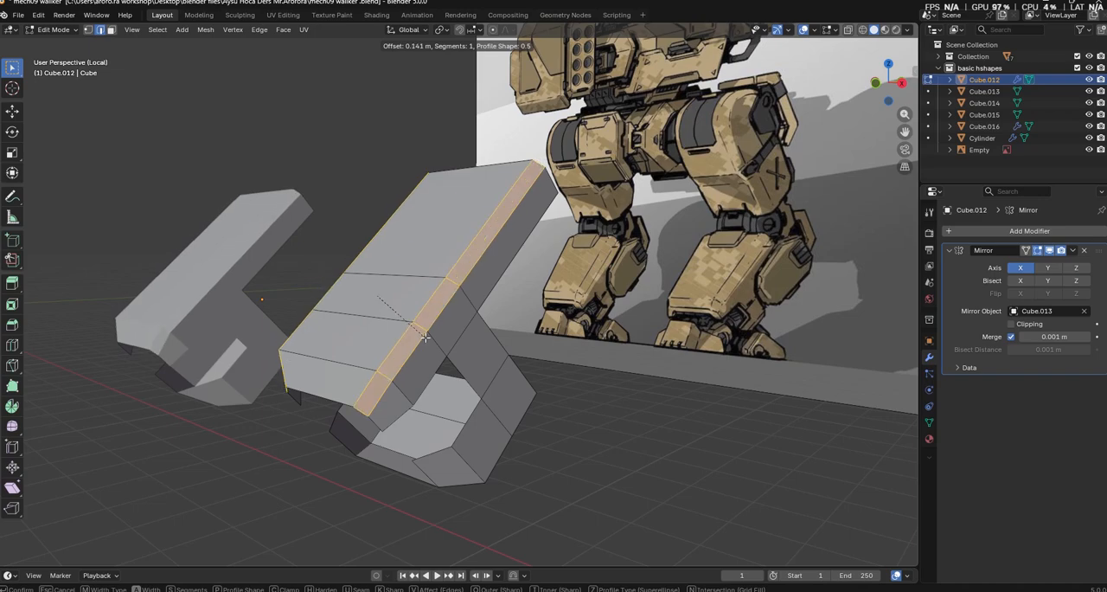
click(431, 340)
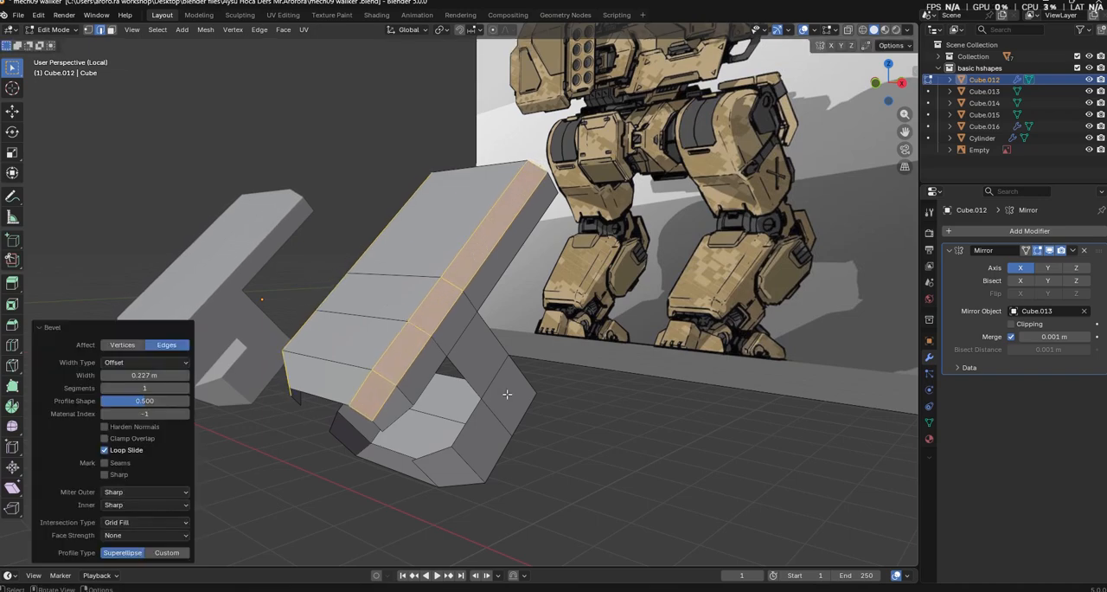
Bevel the lower rear edges of the lower leg's underside by 0.223 m with one segment
middle_drag(507, 394, 494, 378)
alt+click(486, 329)
middle_drag(431, 410, 514, 384)
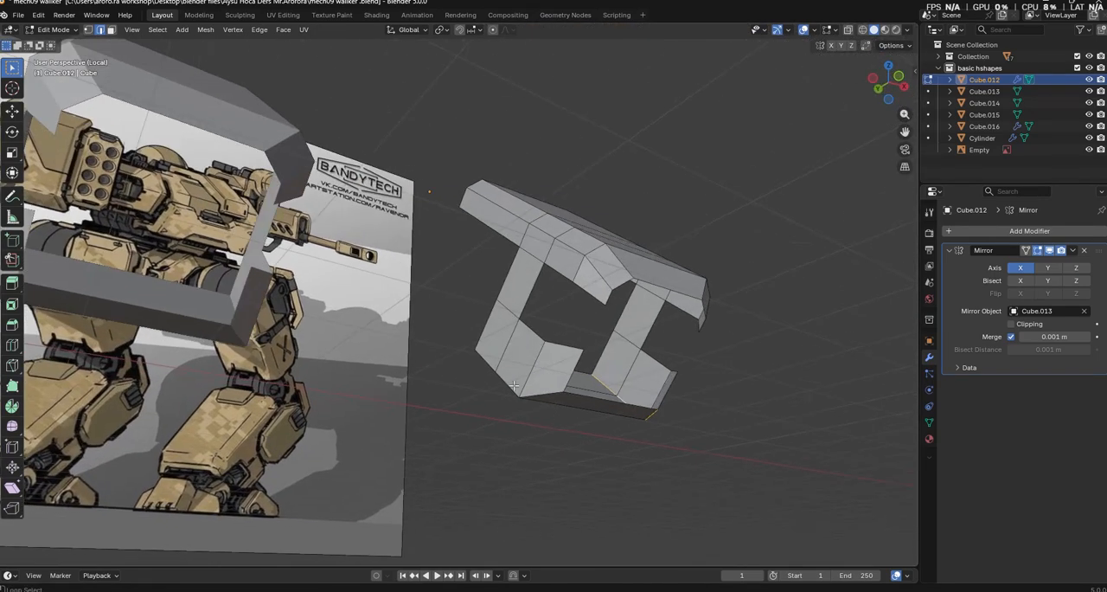
key(ctrl+b)
click(602, 413)
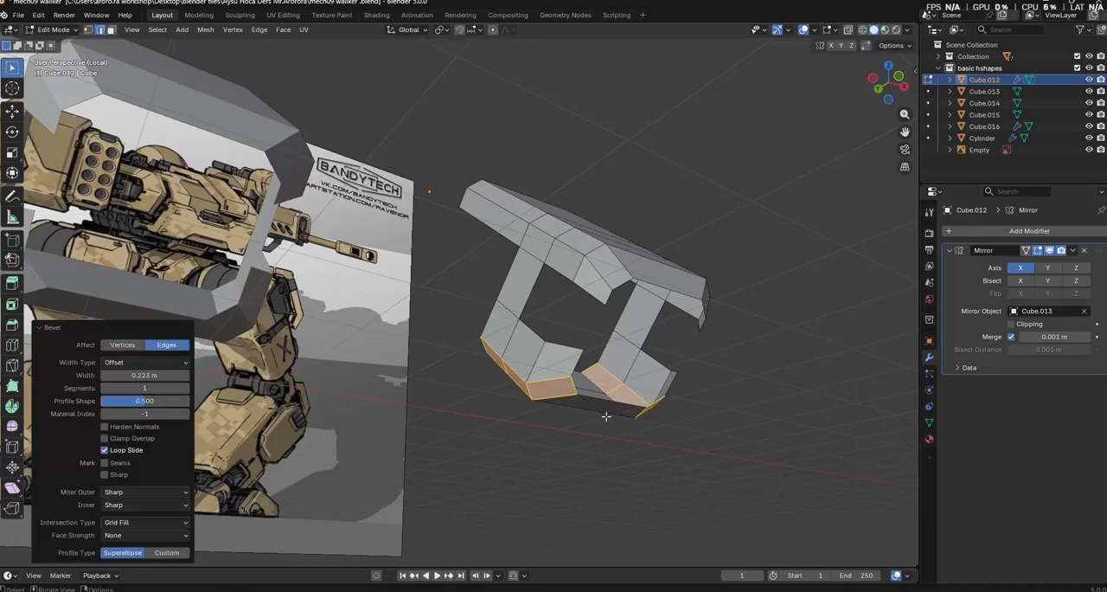
middle_drag(602, 412, 624, 508)
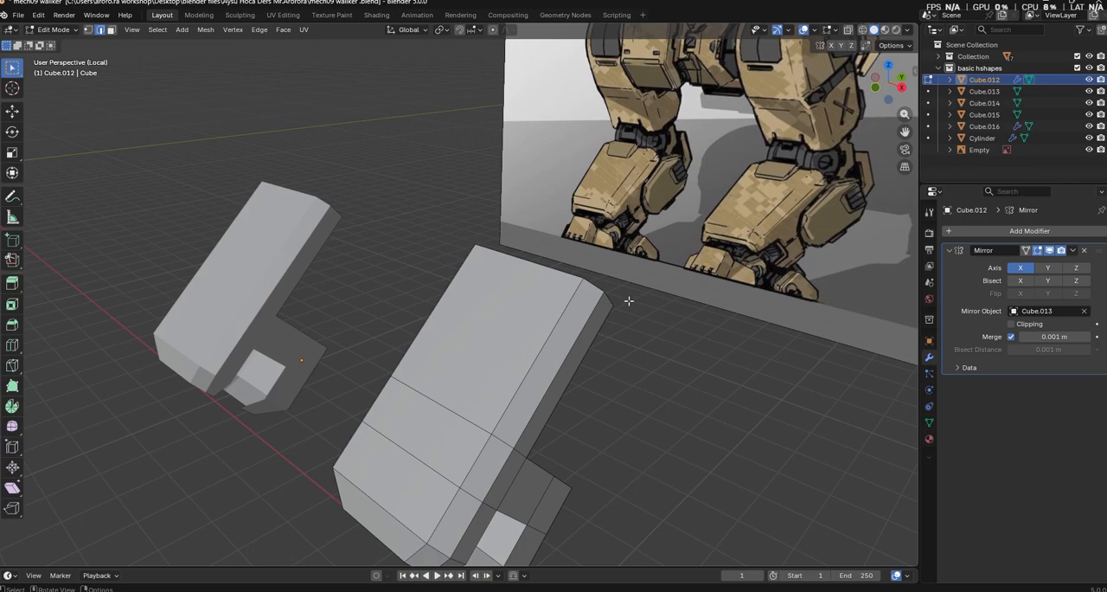
Try to slide the lower leg's upper rim edges along the shell, and undo the slide
middle_drag(624, 323, 658, 358)
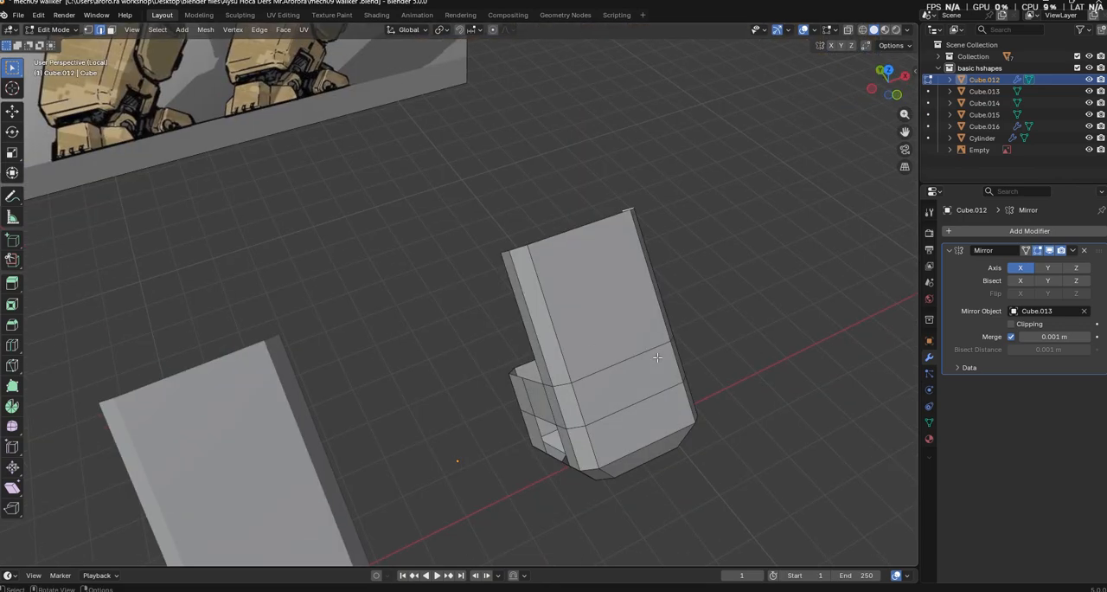
ctrl+click(515, 253)
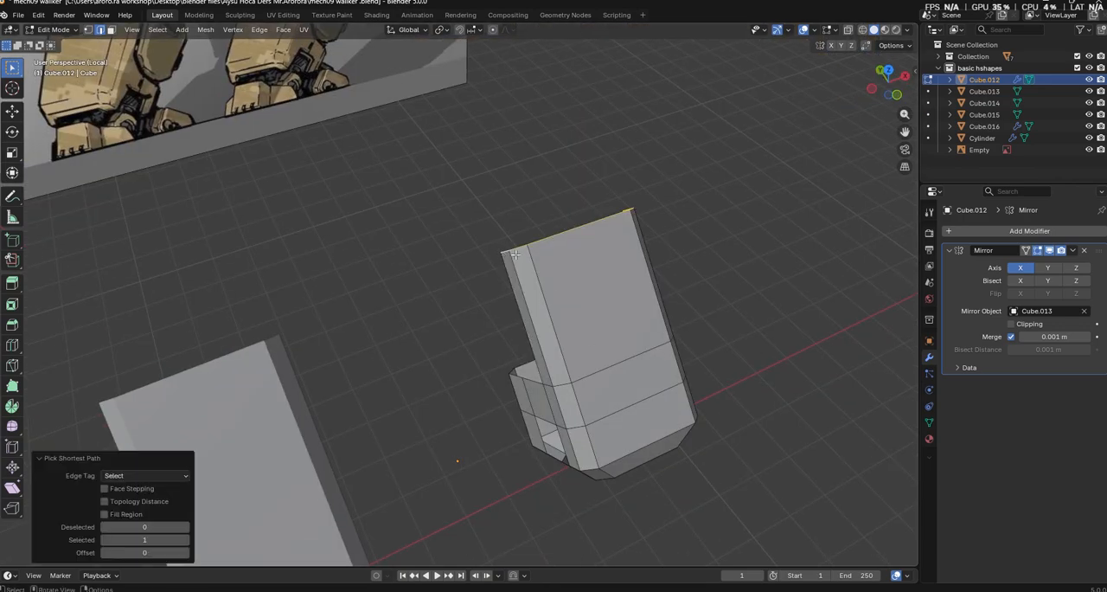
click(505, 251)
middle_drag(680, 198, 466, 445)
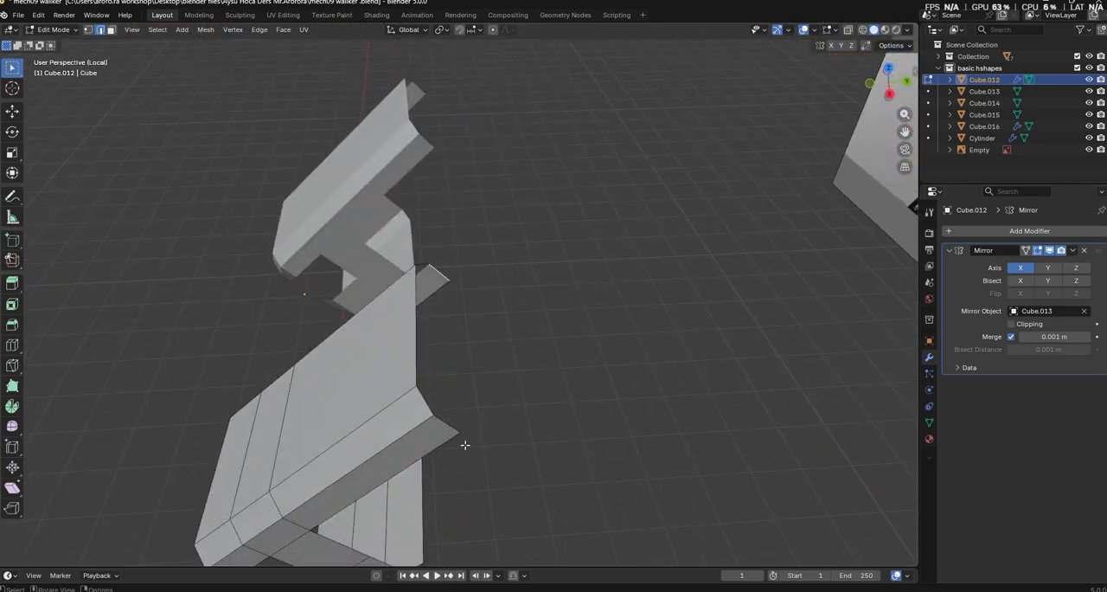
key(g)
key(g)
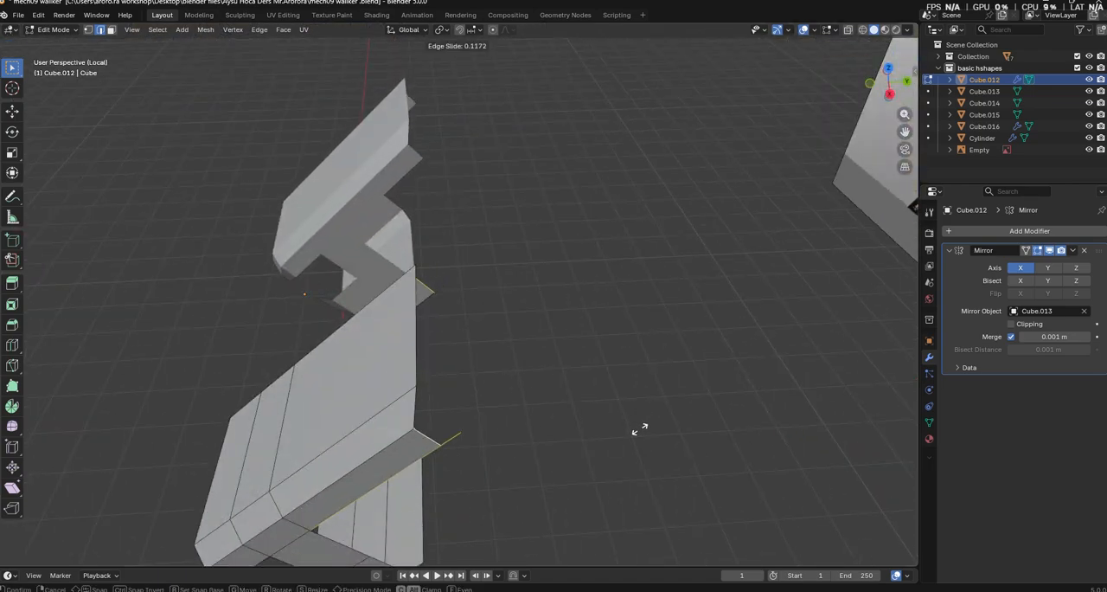
click(640, 429)
key(ctrl+z)
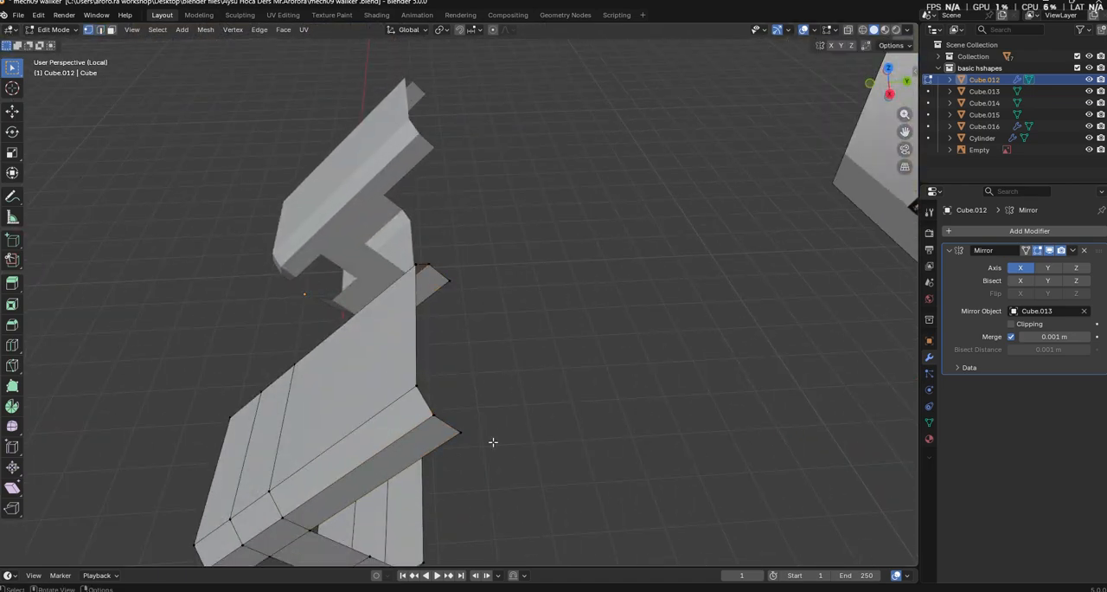
Slide the rear corner vertices at the lower leg's upper end along their edges to reshape the side's end
middle_drag(501, 441, 619, 441)
key(g)
key(g)
click(652, 383)
drag(479, 234, 558, 293)
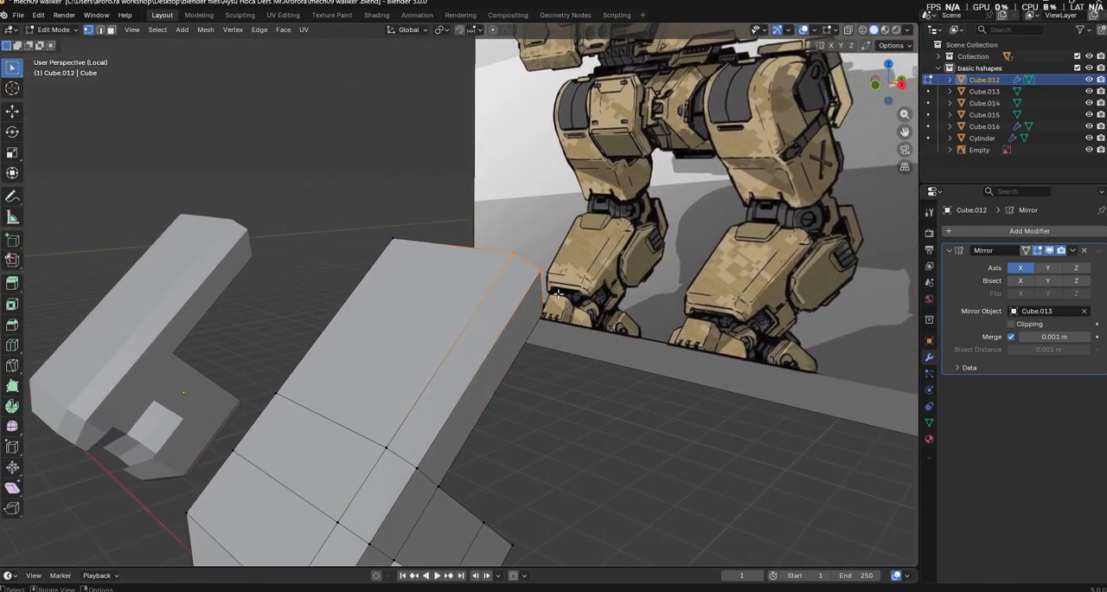
Try to slide a long side edge loop of the lower leg's front, and undo the slide
key(g)
key(g)
click(611, 313)
middle_drag(611, 312, 659, 266)
key(ctrl+z)
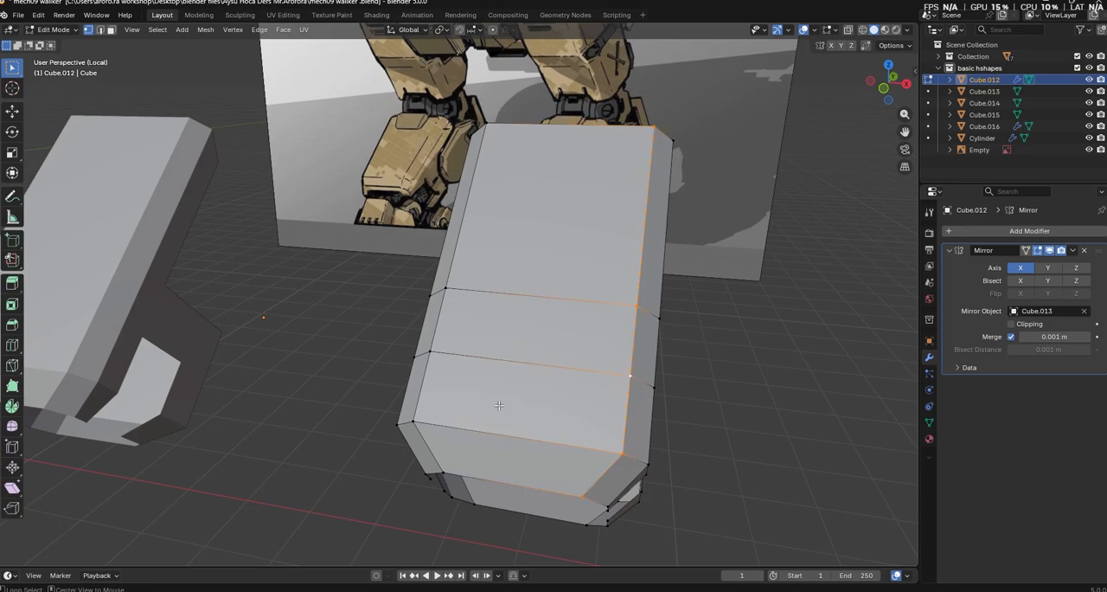
Add one centred loop cut running lengthwise down the lower leg's front face
click(13, 344)
click(538, 296)
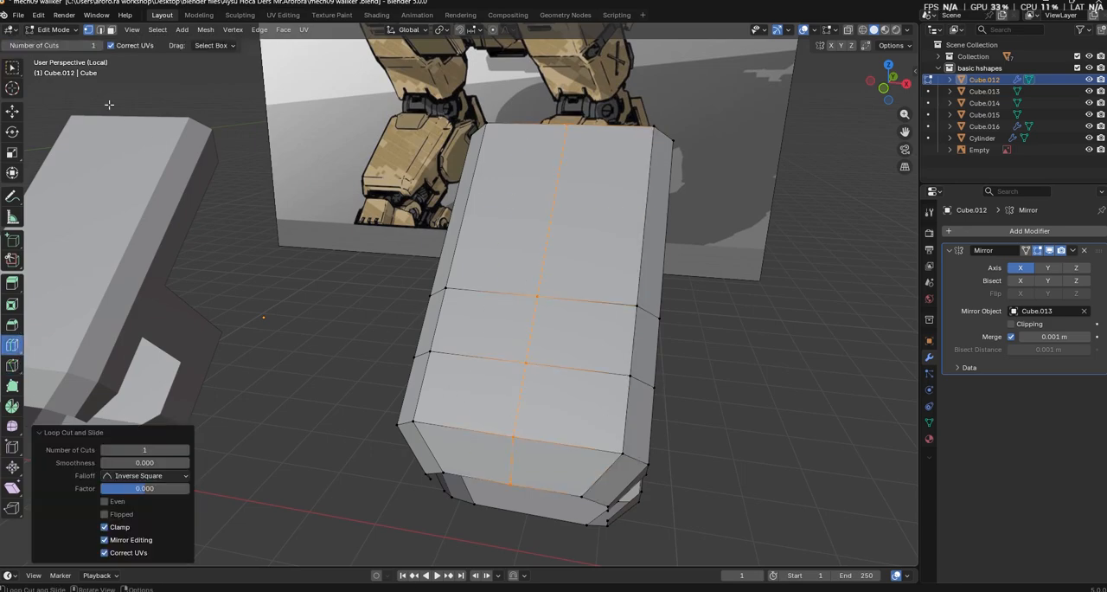
click(13, 69)
Slide the two long edge loops bordering the front face toward its centre by factors of 0.146 and 0.172
alt+click(630, 417)
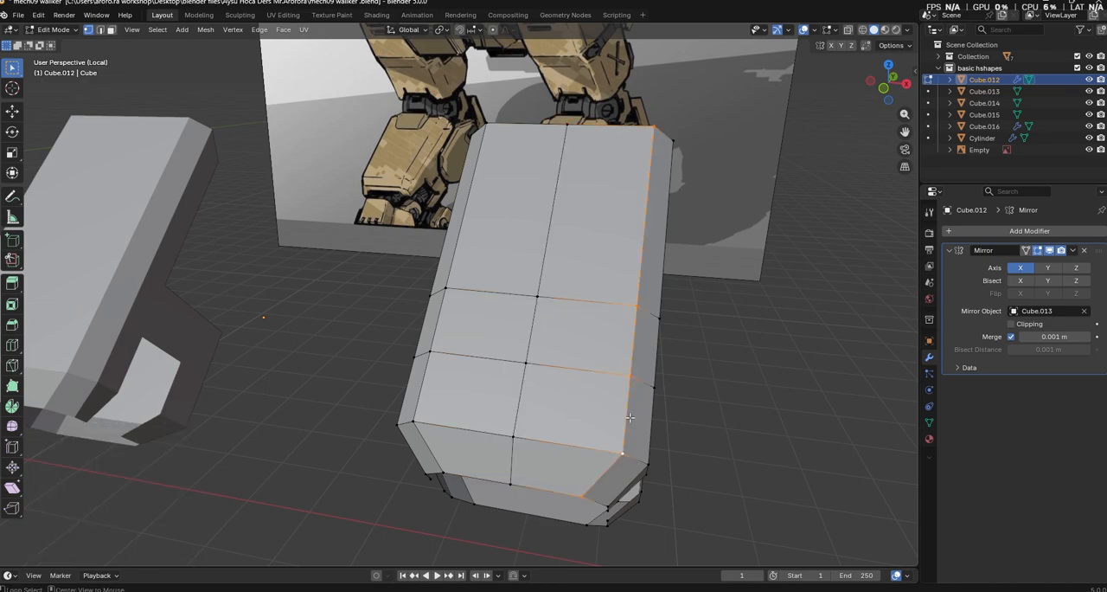
key(g)
key(g)
click(846, 478)
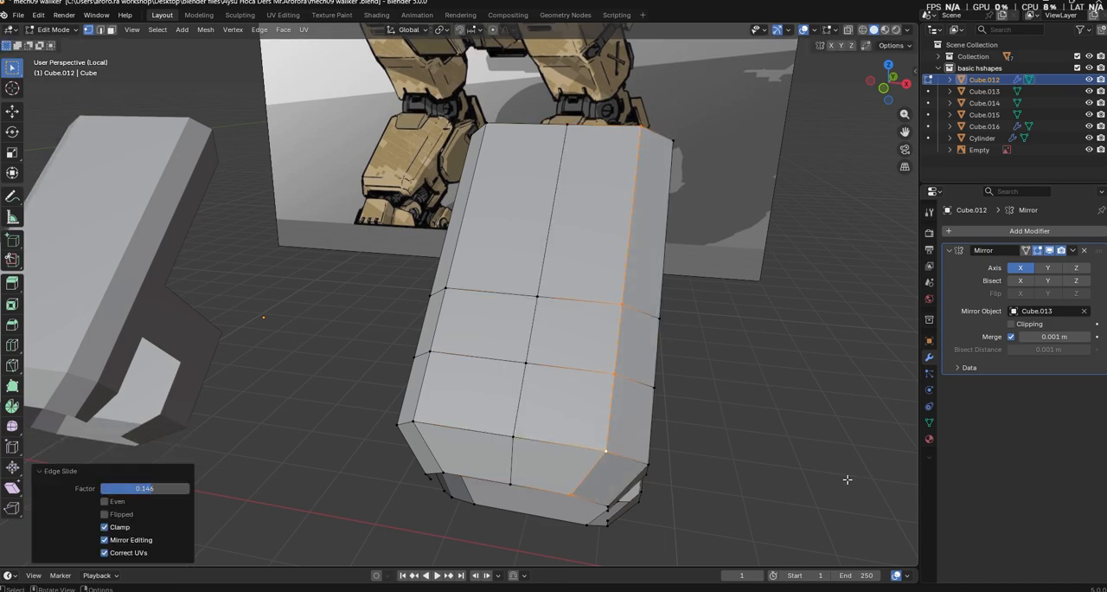
alt+click(434, 405)
key(g)
key(g)
click(673, 458)
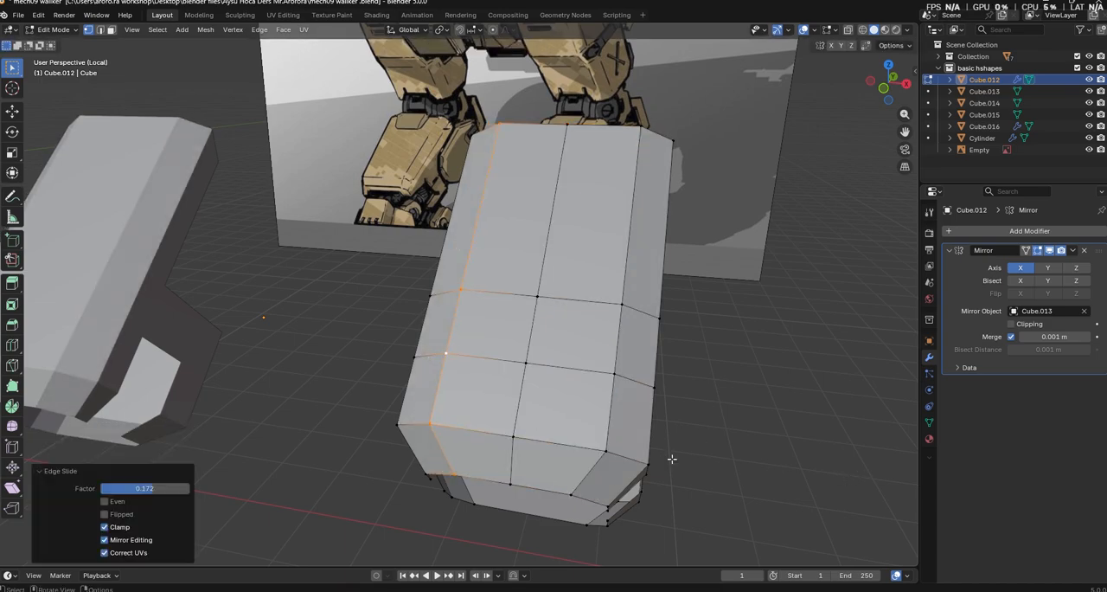
click(734, 486)
Add one loop cut across the lower leg's upper section, offset by a factor of -0.299
middle_drag(700, 473, 560, 374)
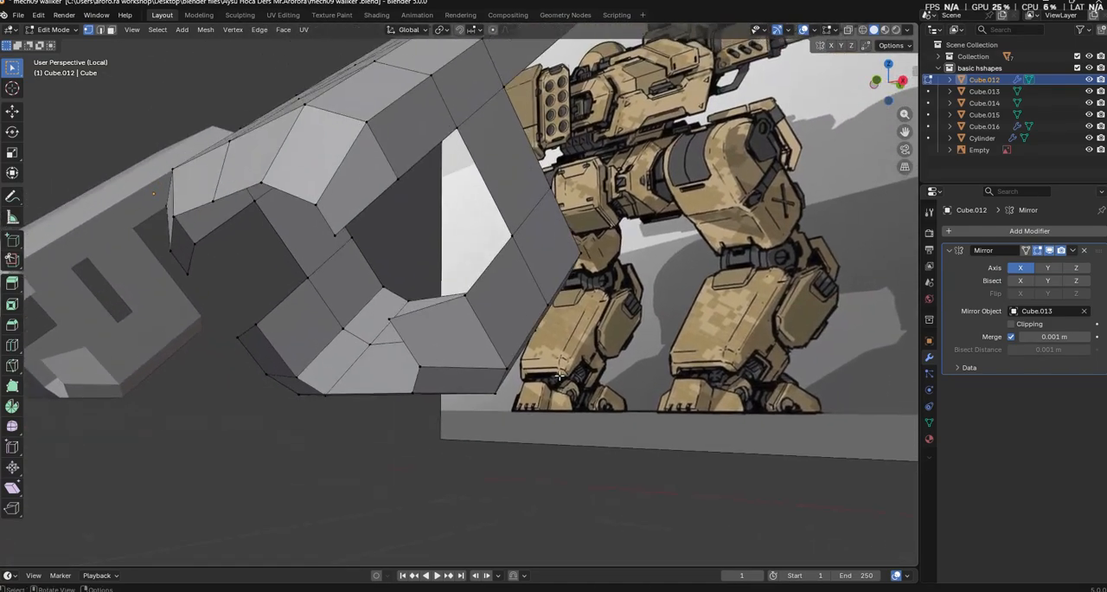
middle_drag(305, 203, 99, 128)
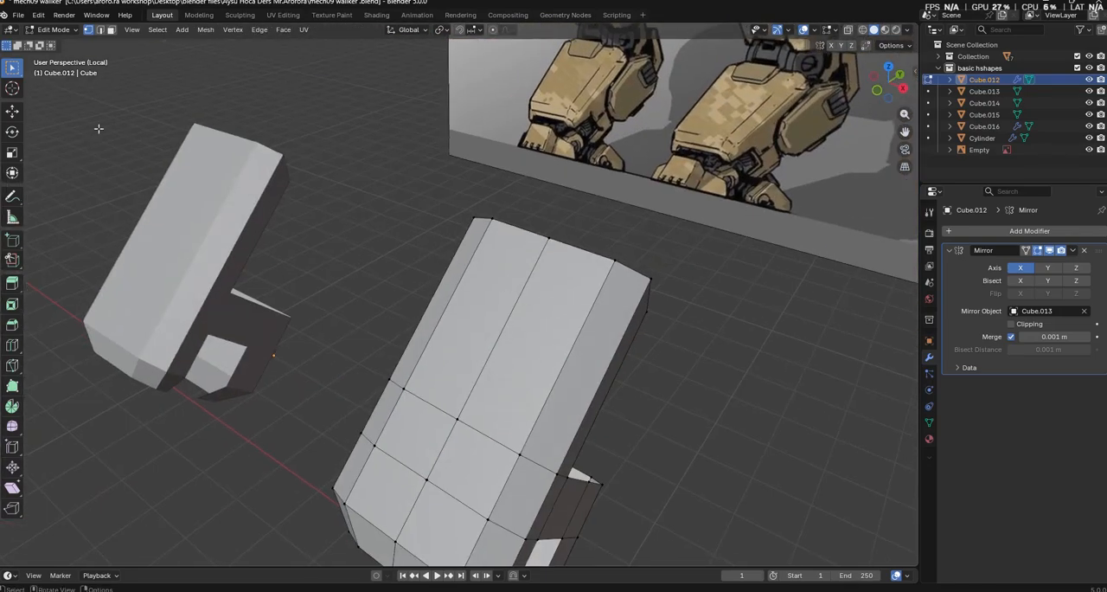
click(12, 345)
click(481, 327)
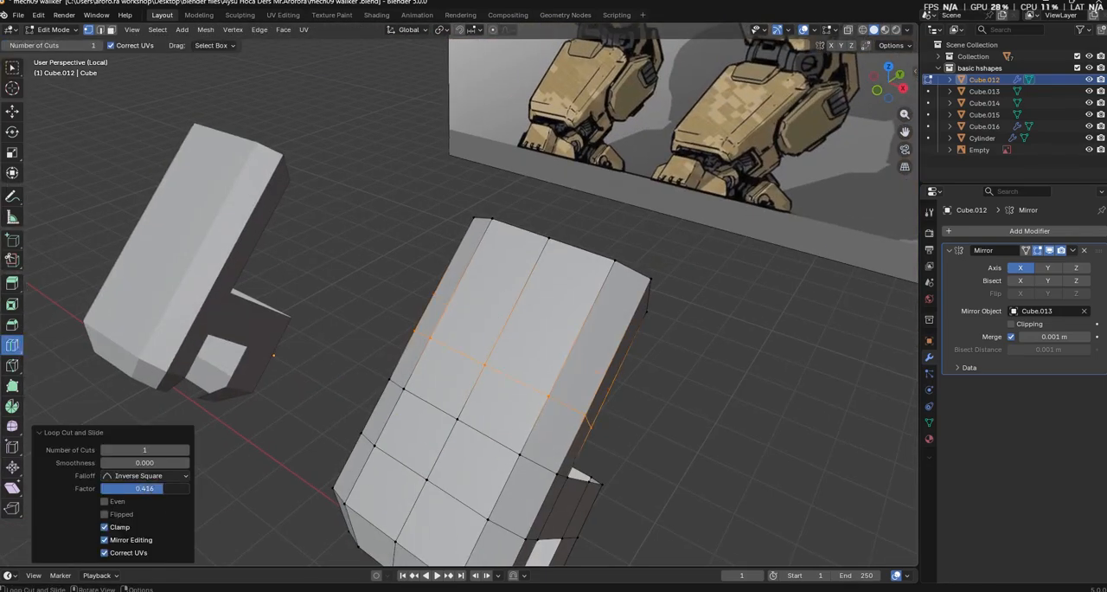
click(12, 67)
Duplicate the two front faces at the lower leg's upper end in place and scale the copy to 0.808
click(110, 29)
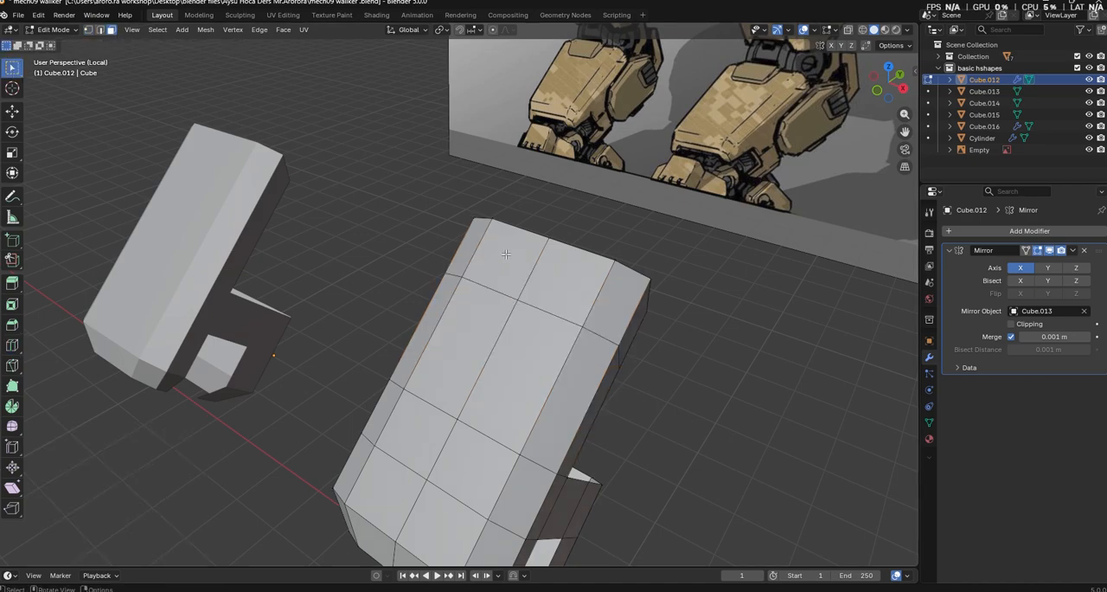
key(g)
key(x)
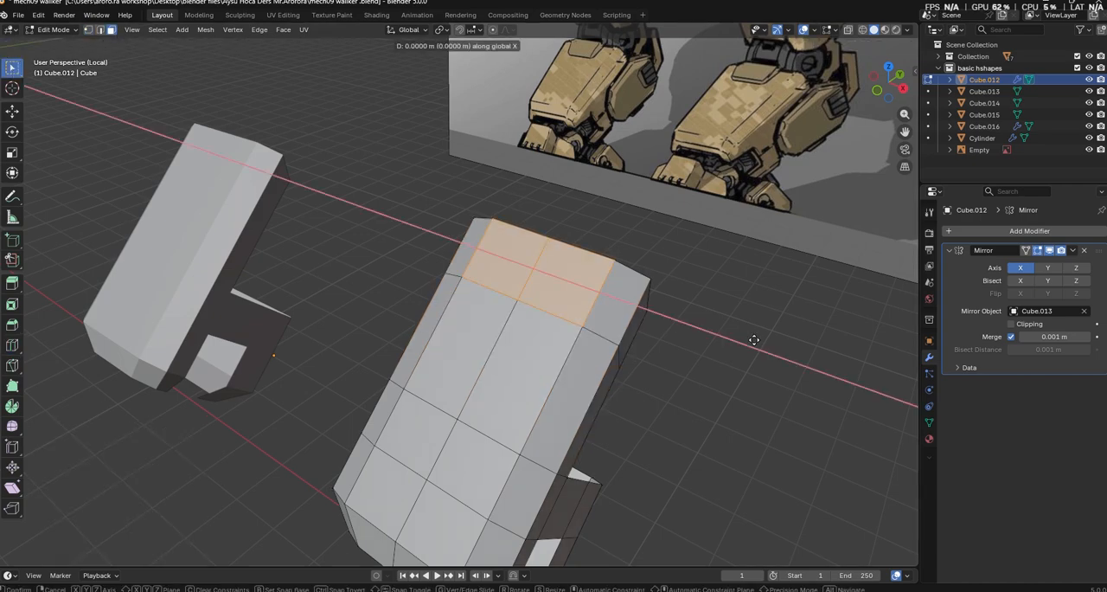
key(s)
click(743, 348)
middle_drag(848, 389, 749, 398)
key(g)
key(y)
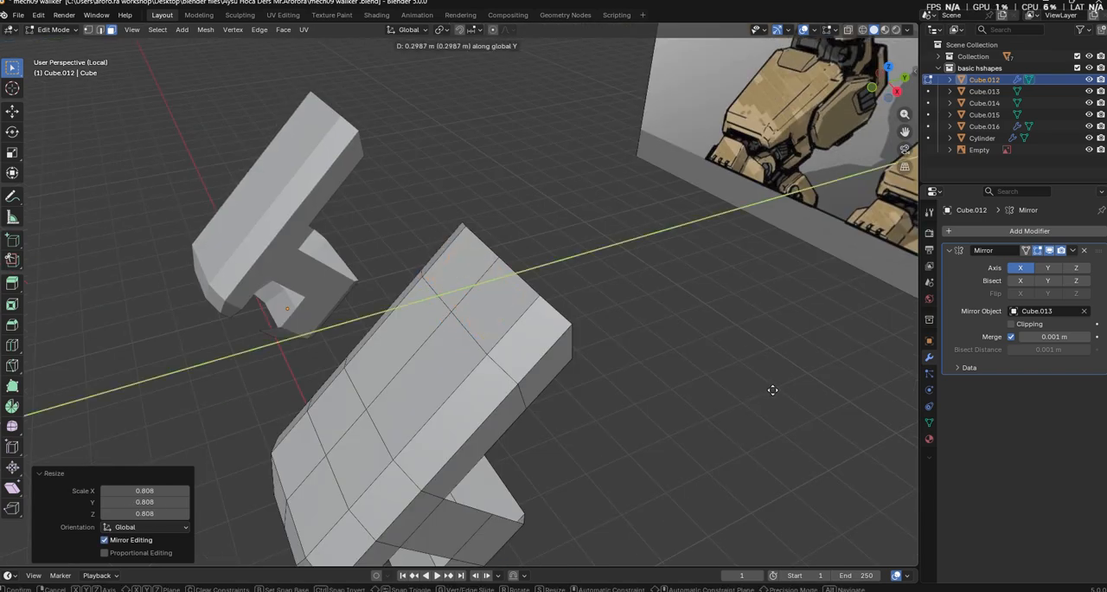
right_click(772, 389)
Extrude the scaled faces about 0.173 m outward along their normal to form a raised plate
key(e)
click(761, 388)
middle_drag(761, 388, 747, 412)
middle_drag(553, 349, 584, 340)
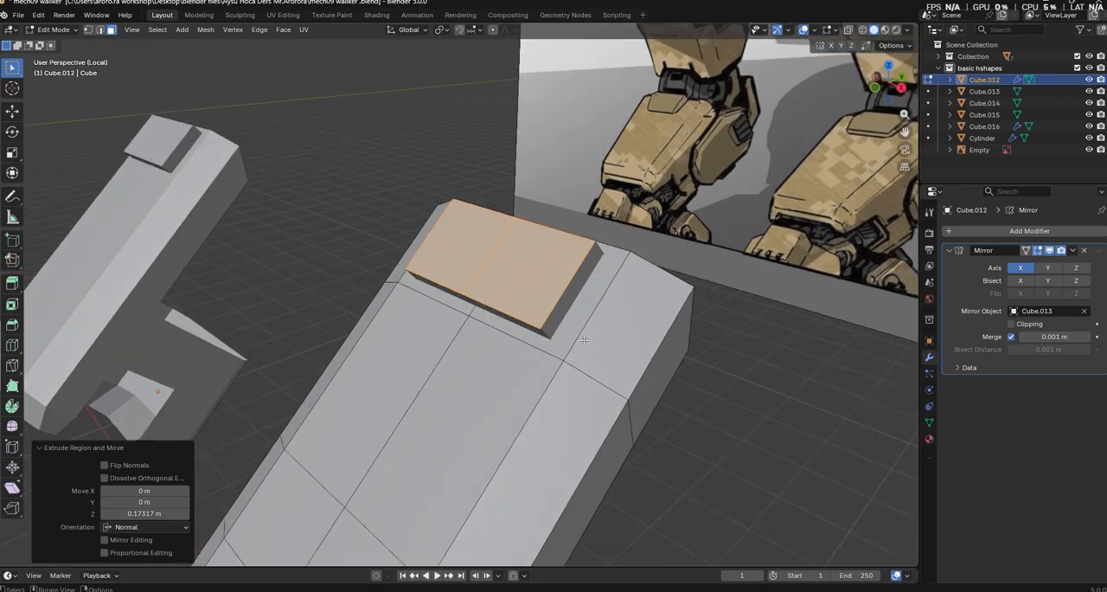
Bevel the two lower corner edges of the raised plate by 0.151 m with one segment
key(2)
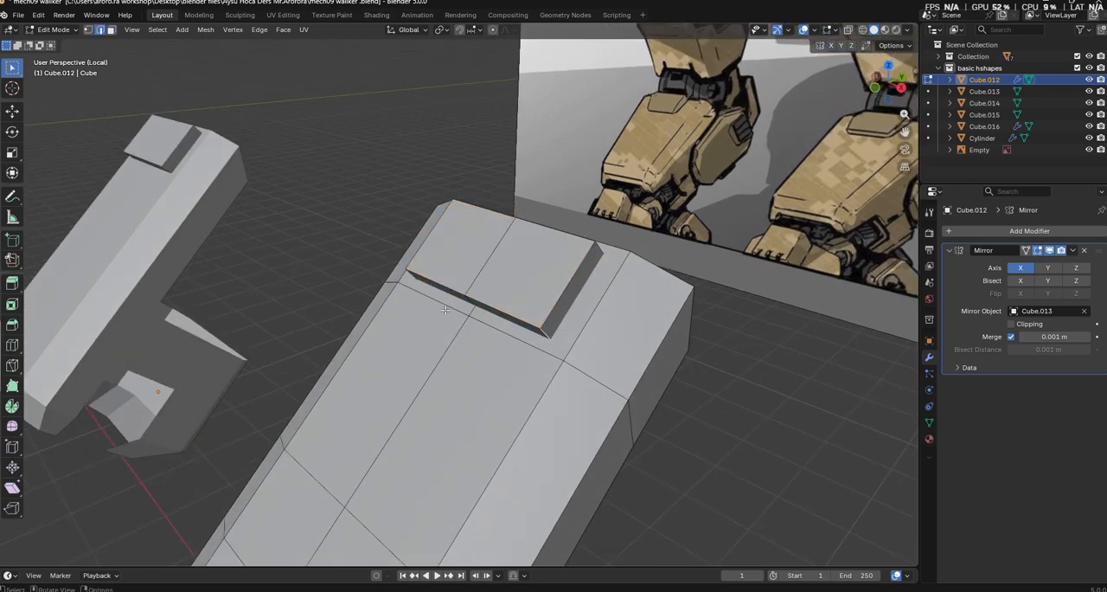
middle_drag(412, 270, 521, 257)
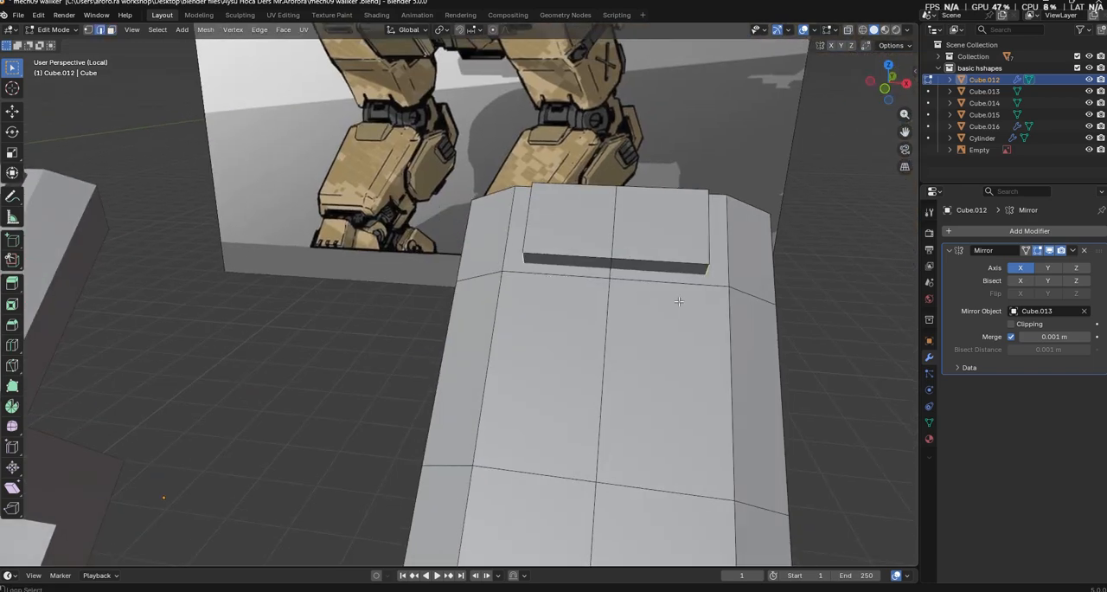
key(ctrl+b)
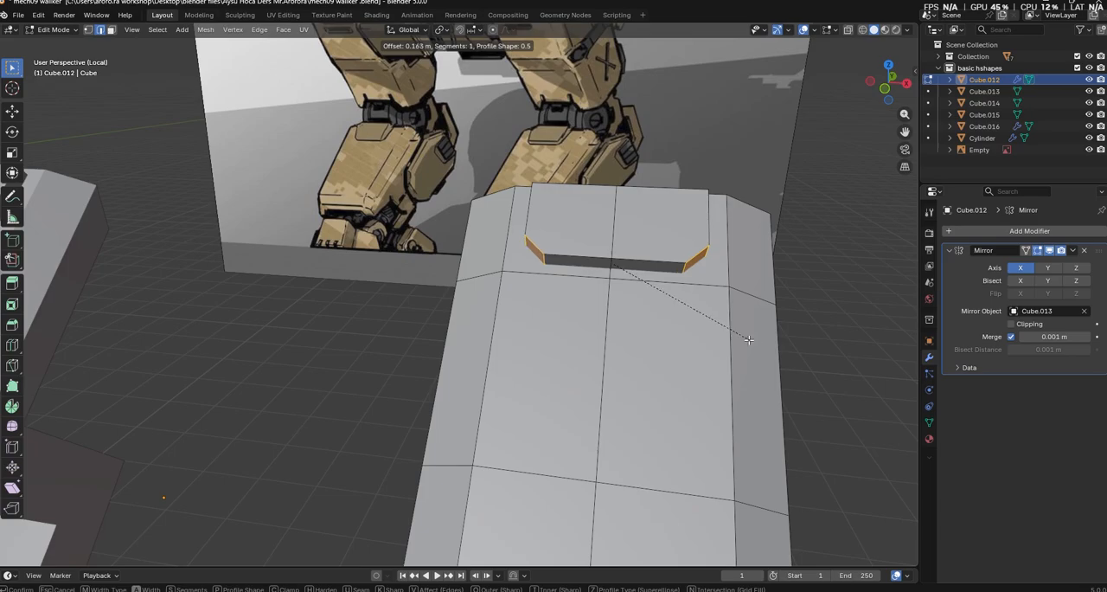
click(749, 339)
middle_drag(749, 339, 389, 322)
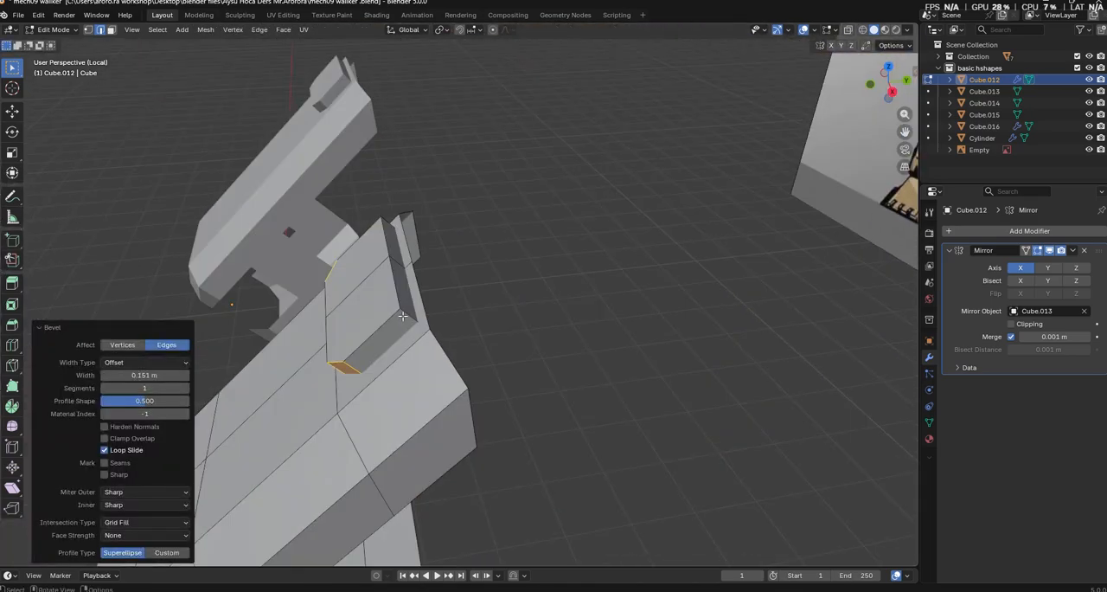
click(391, 206)
middle_drag(666, 249, 370, 320)
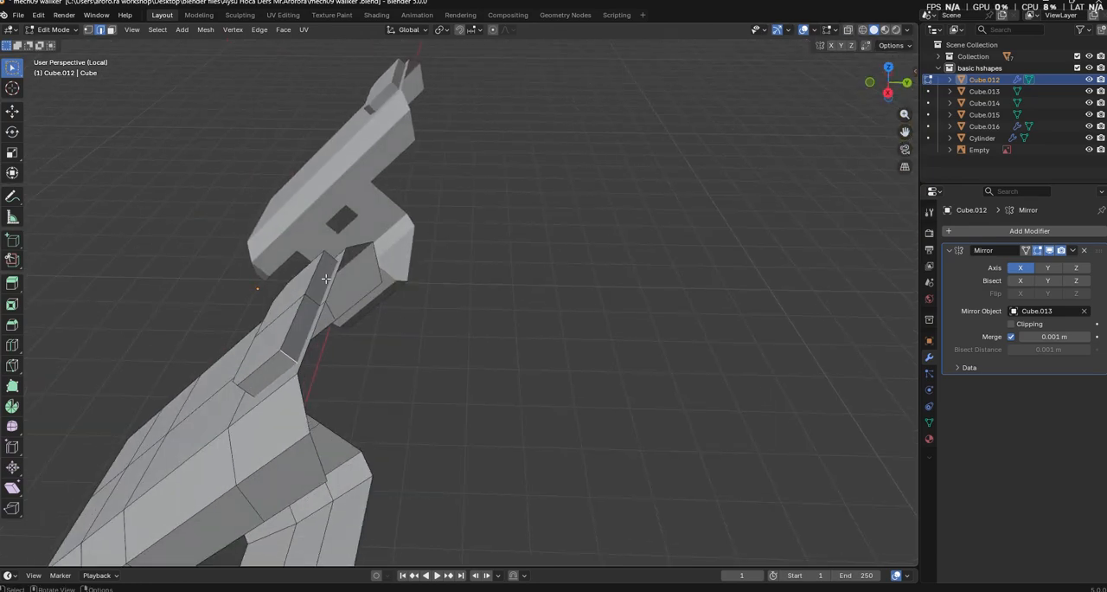
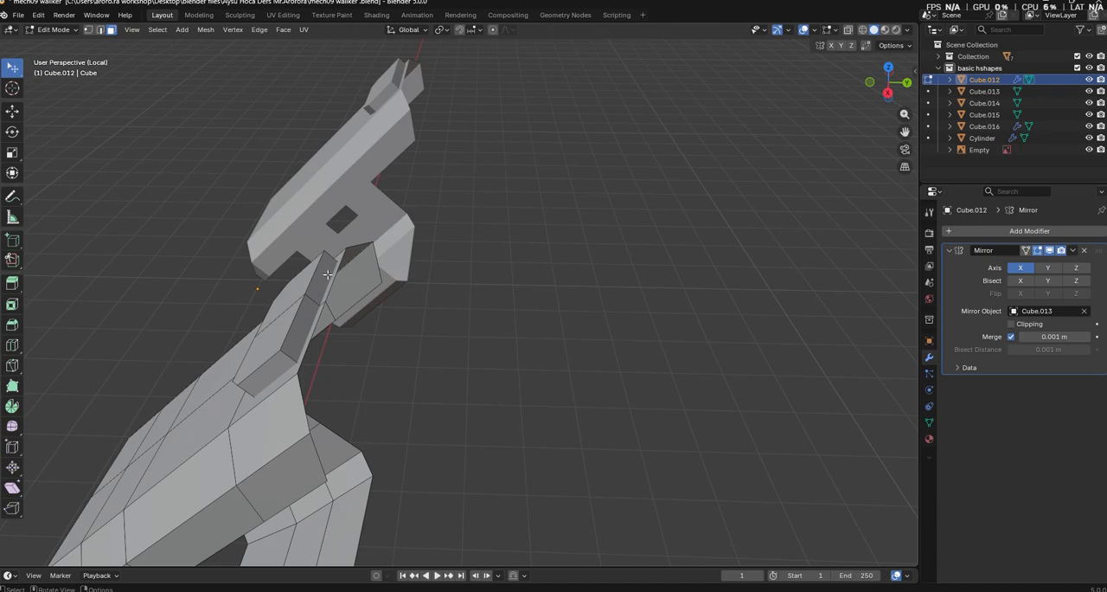
Move the raised plate's two outer faces about 0.334 m along local Z and shift them along global Y
shift+click(306, 314)
middle_drag(525, 352, 519, 352)
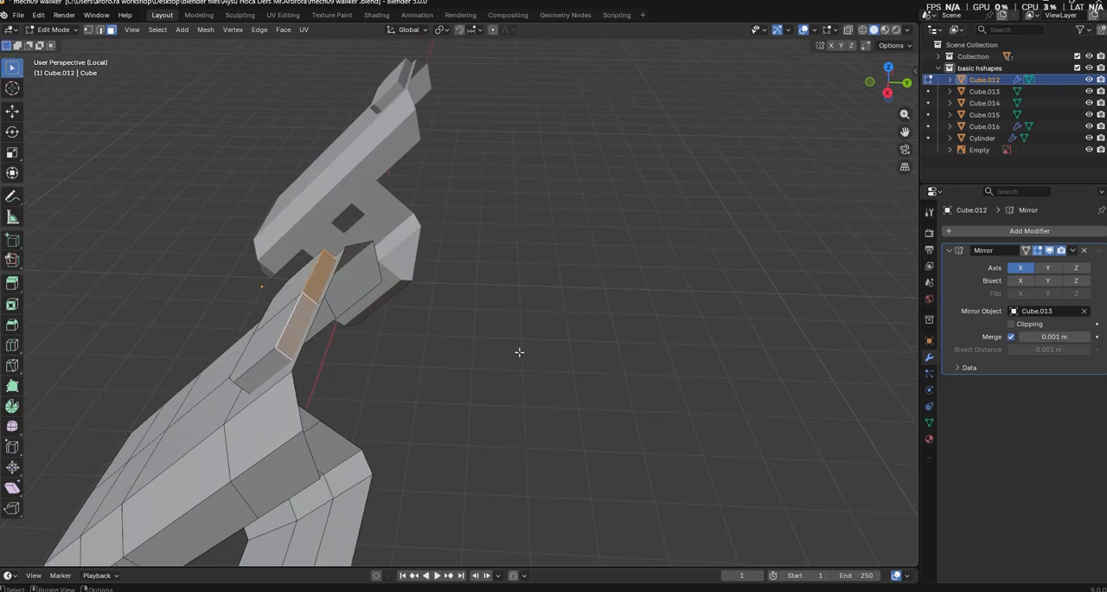
key(g)
key(y)
key(y)
key(y)
key(y)
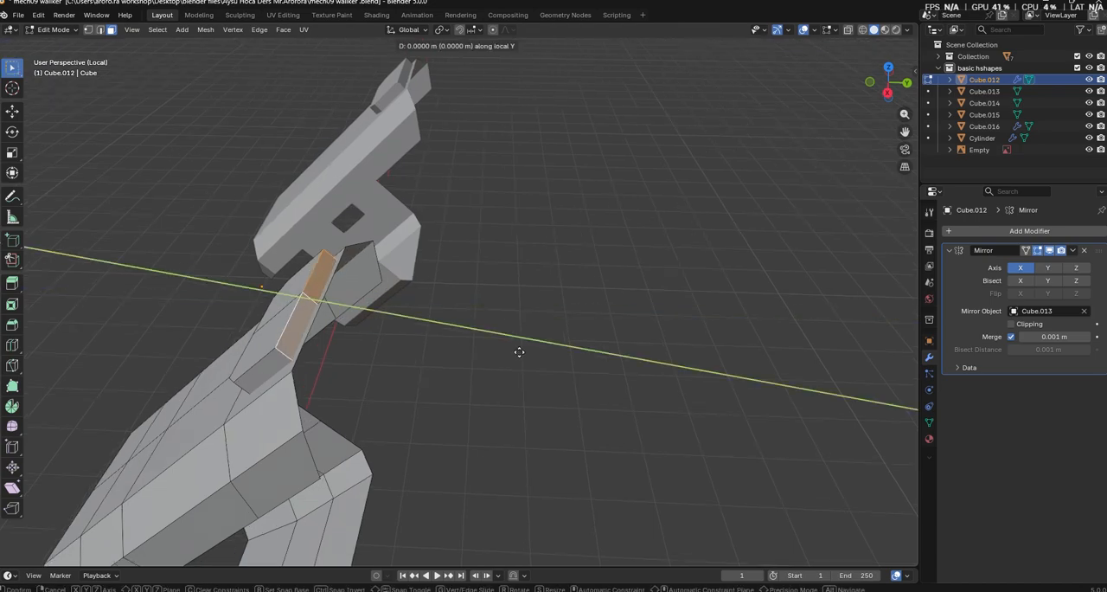
key(x)
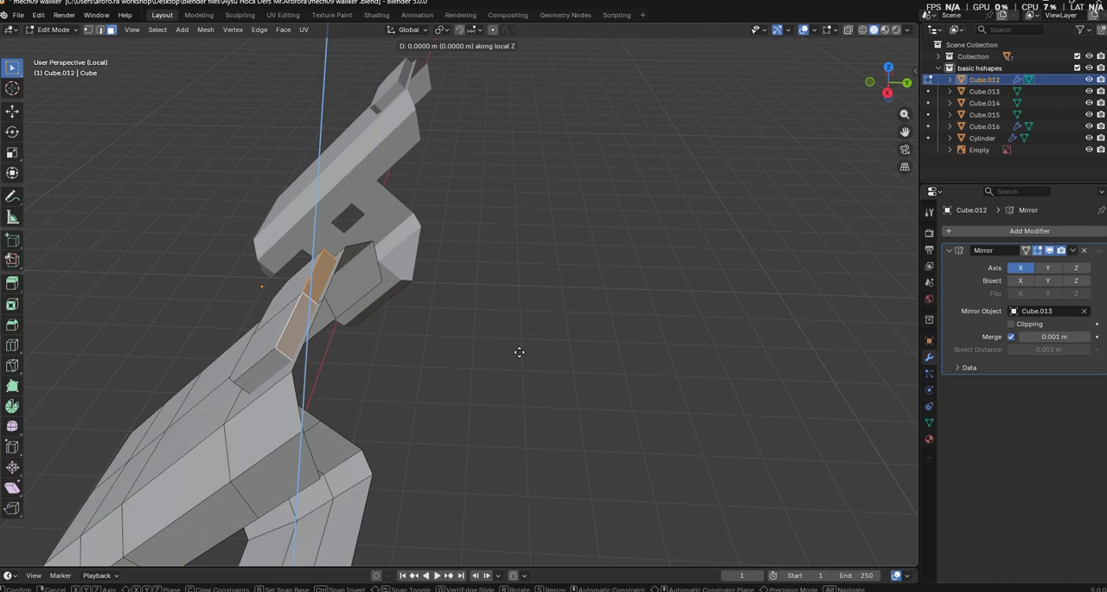
click(538, 324)
key(g)
key(y)
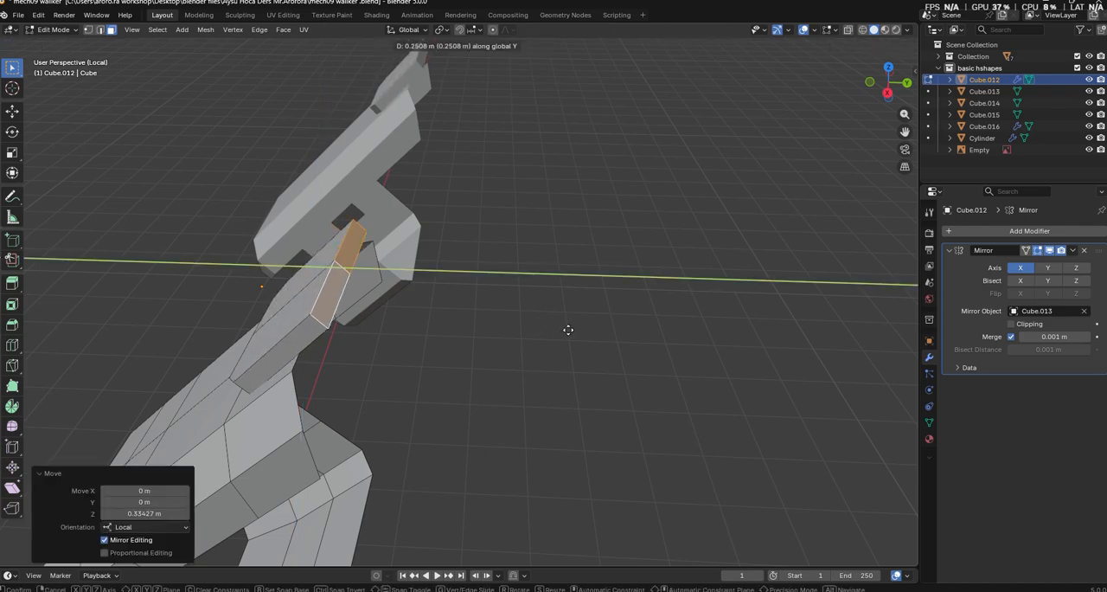
click(558, 363)
Nudge the selected lower-leg geometry about 0.022 m along X and 0.005 m along Y
middle_drag(553, 373, 685, 343)
middle_drag(687, 373, 750, 386)
scroll(744, 371, down, 5)
click(804, 413)
scroll(804, 412, down, 4)
middle_drag(804, 413, 476, 378)
key(g)
key(Return)
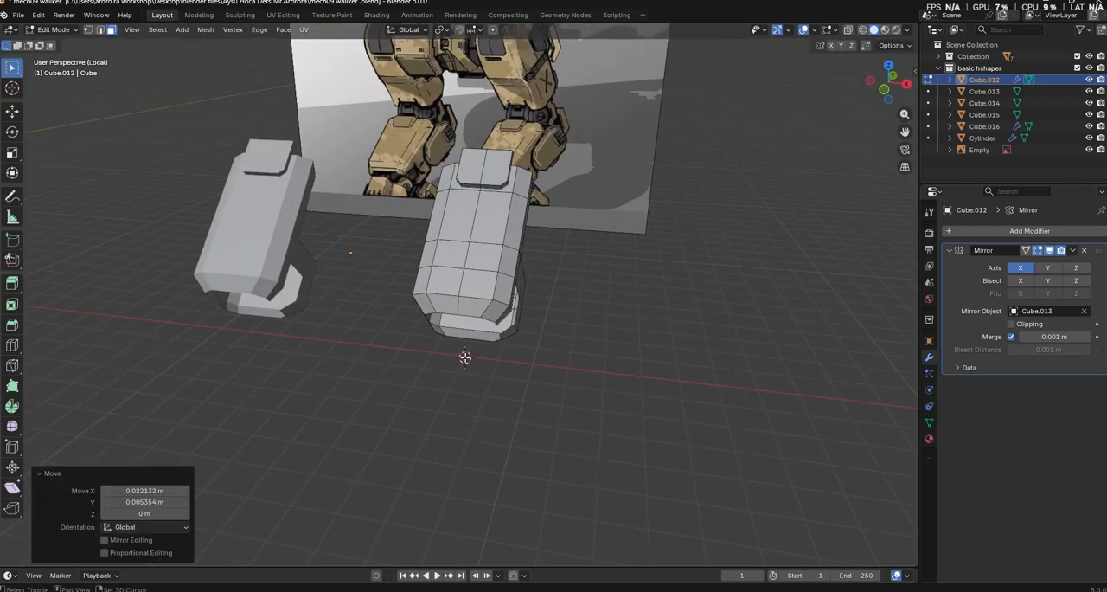
Return to Object Mode and set the lower leg's origin to its geometry
key(Tab)
right_click(560, 277)
mouse_move(555, 185)
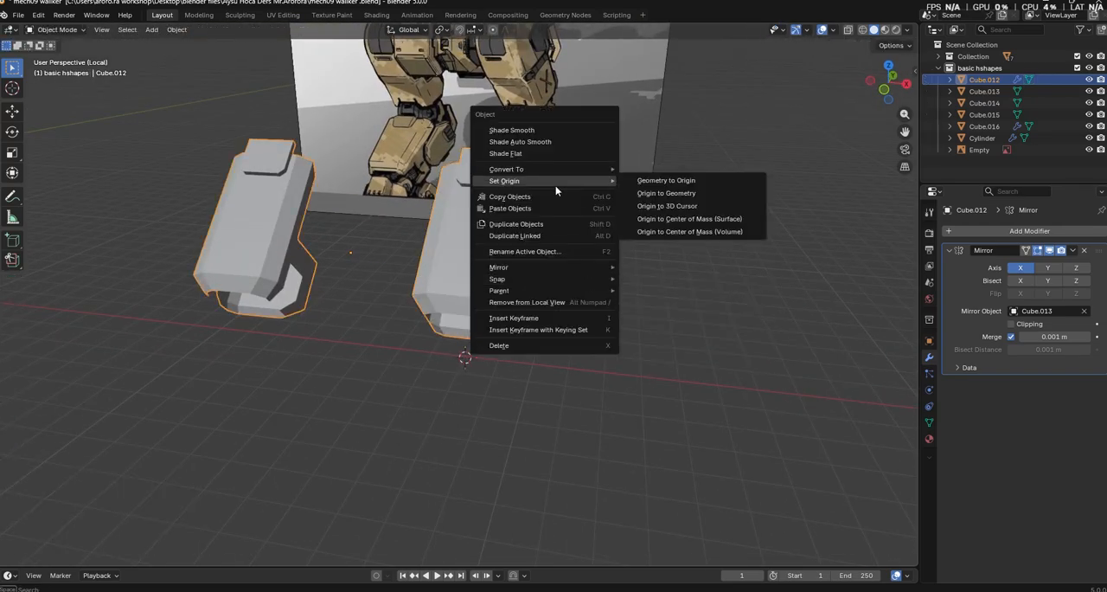
click(650, 193)
Add a 2 m cube, adjust its height along Z and move it about 2.65 m along Y
middle_drag(676, 275, 203, 63)
click(151, 30)
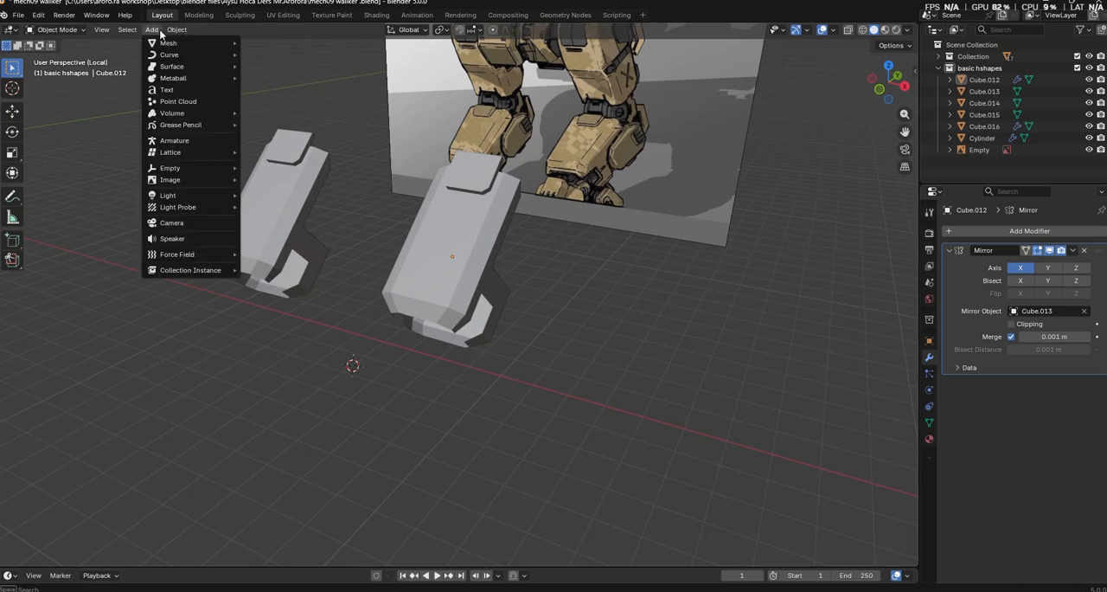
mouse_move(178, 42)
click(295, 58)
middle_drag(673, 465, 622, 447)
key(g)
key(z)
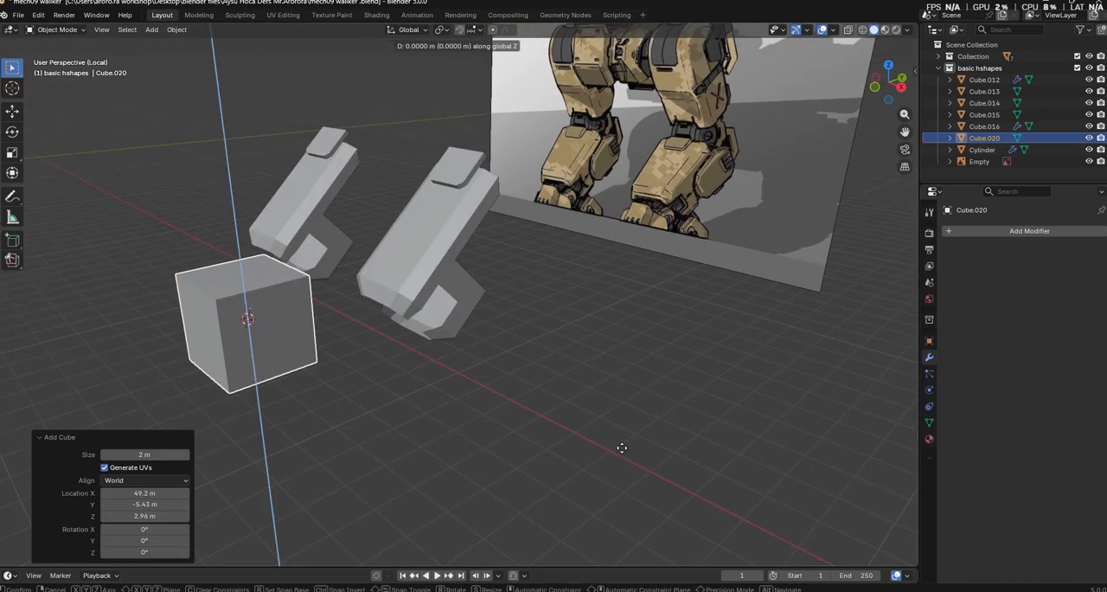
click(630, 514)
key(g)
key(y)
click(727, 475)
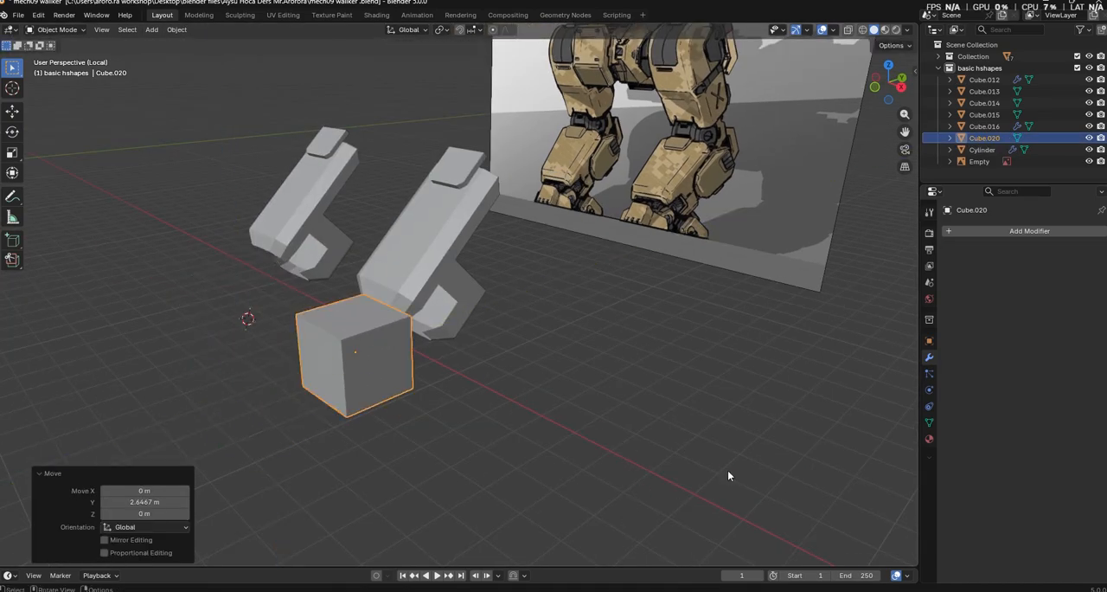
Scale the cube to 0.383 and move it along X in line with the lower leg
middle_drag(567, 417, 720, 449)
key(s)
click(591, 424)
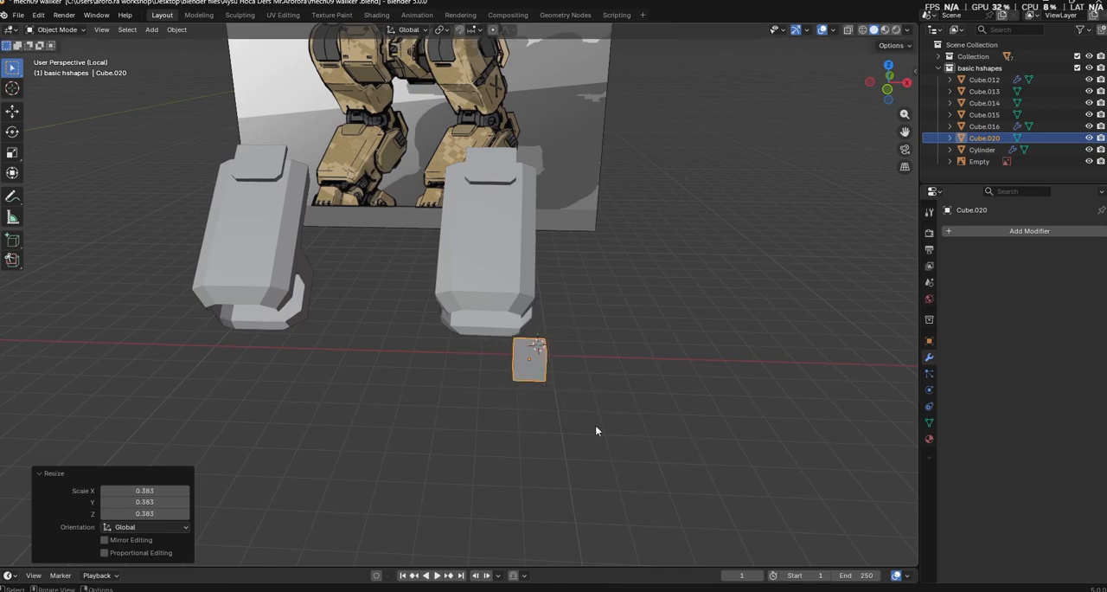
middle_drag(595, 429, 570, 433)
middle_drag(704, 451, 733, 493)
key(g)
key(y)
key(x)
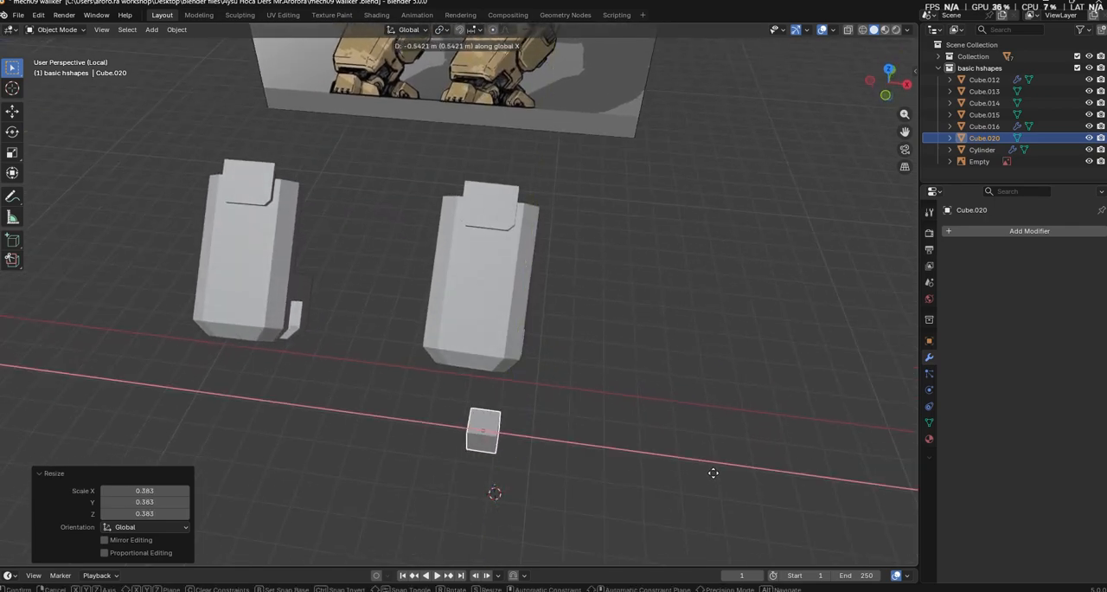
click(692, 472)
Move the small cube along Y to a position in front of the lower leg
middle_drag(694, 472, 586, 327)
key(g)
key(y)
click(625, 299)
key(g)
key(z)
right_click(601, 373)
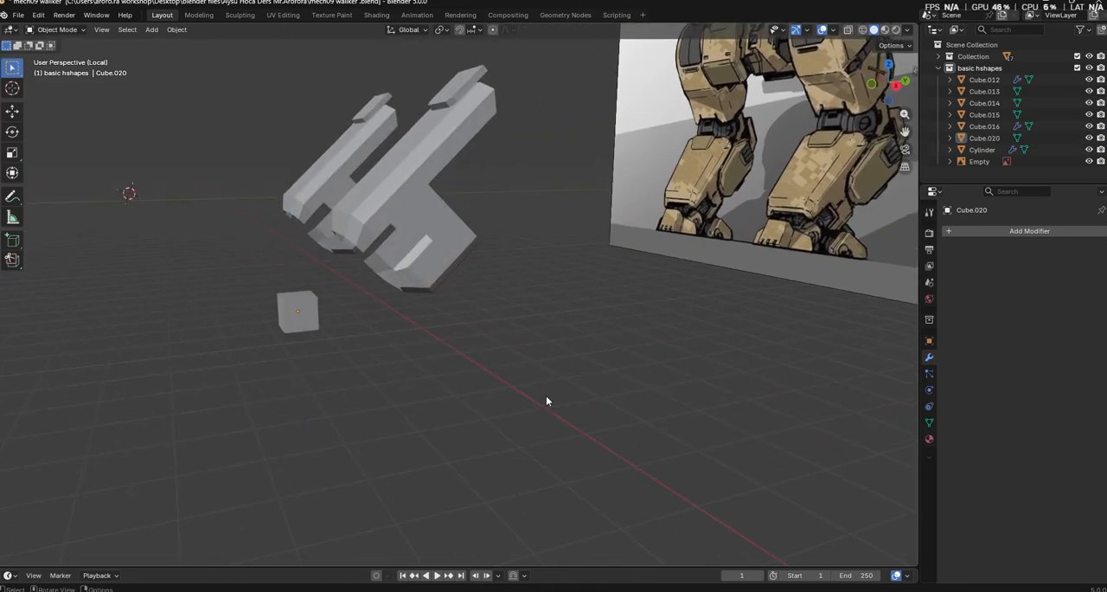
Rotate the lower legs a few degrees about the global X axis so they stand more upright
middle_drag(546, 397, 467, 390)
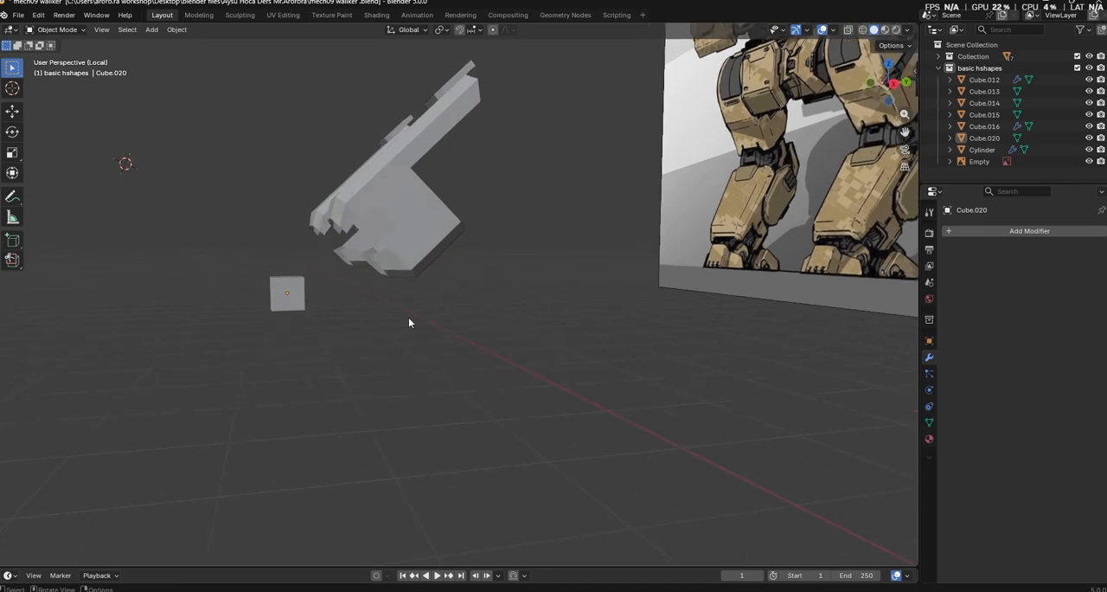
key(Tab)
key(Tab)
click(393, 226)
key(r)
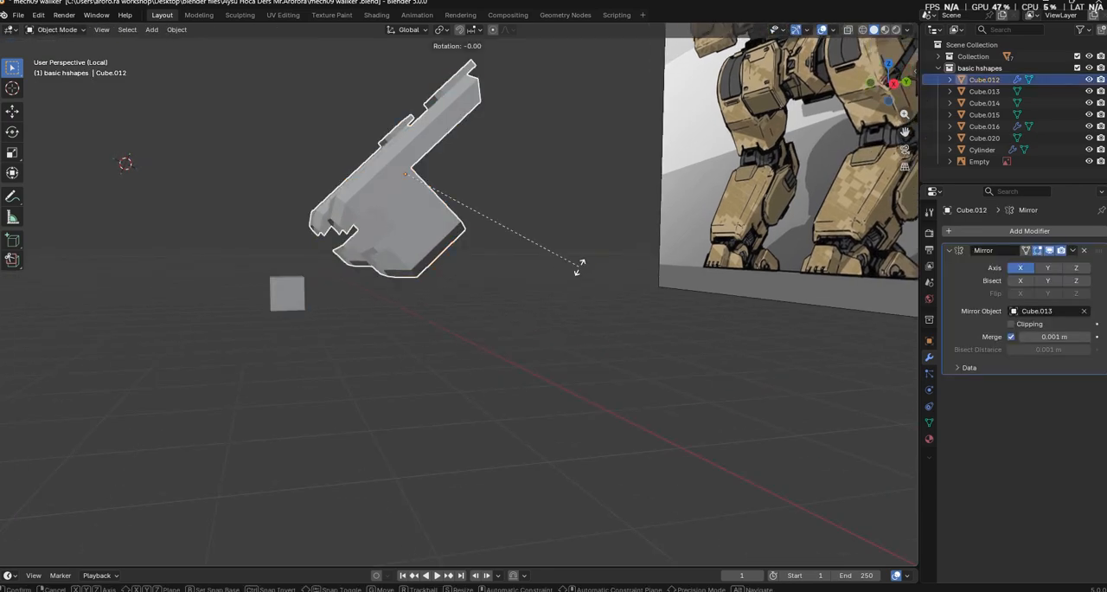
key(x)
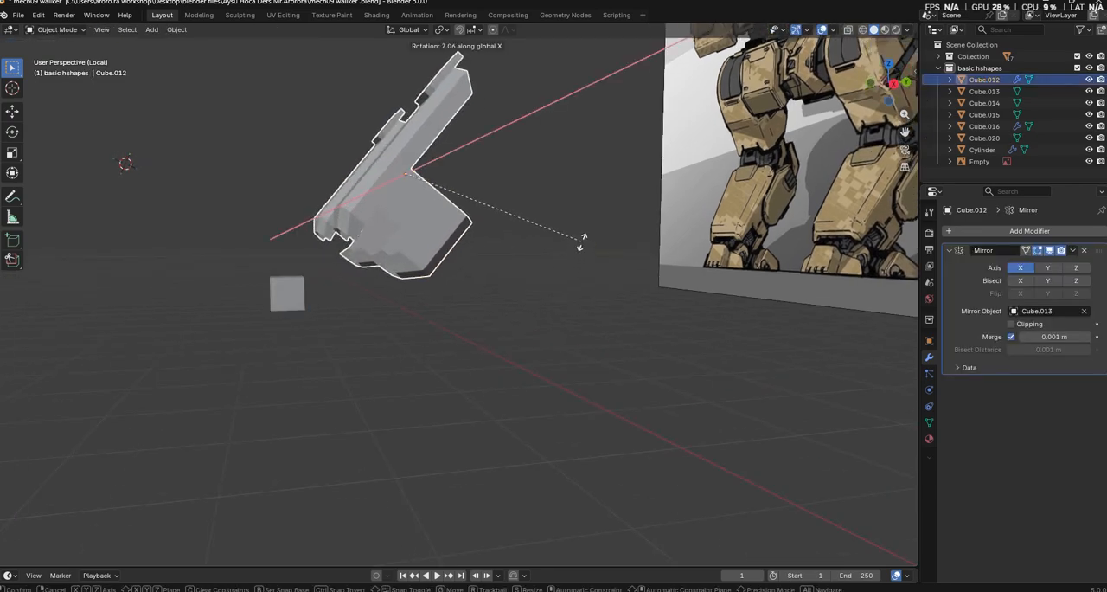
click(585, 251)
Move the small cube along Y closer to the lower leg and scale it by 1.377
middle_drag(588, 294, 526, 387)
click(351, 315)
key(g)
key(y)
key(x)
key(y)
click(485, 378)
key(s)
click(602, 404)
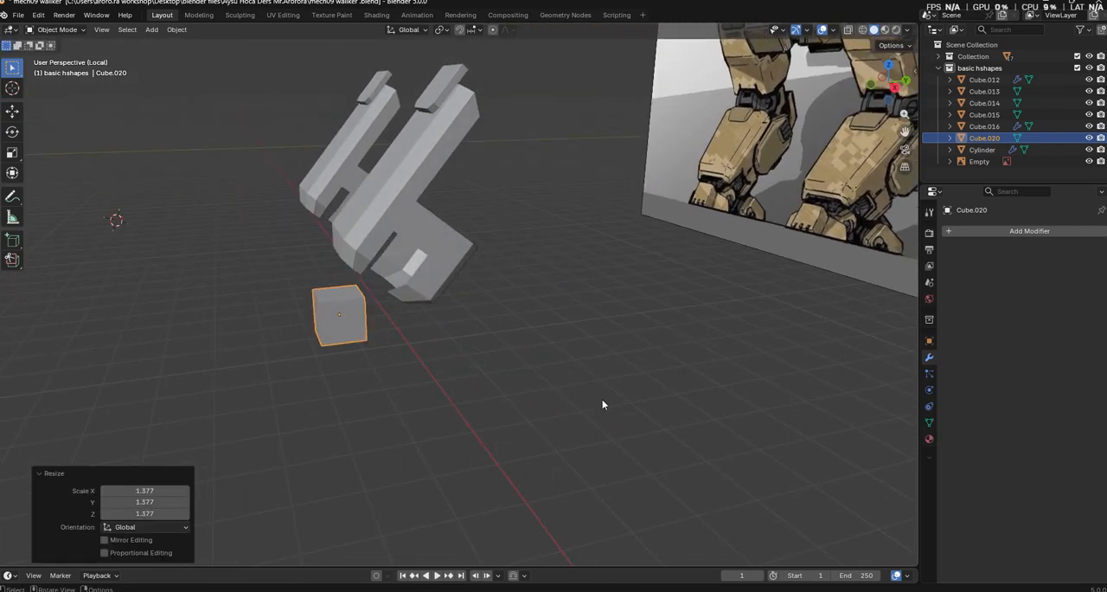
Reposition the cube's mesh in Edit Mode and slide its front top edge backward by a factor of 0.561
key(Tab)
middle_drag(428, 404, 404, 442)
key(g)
click(504, 459)
key(2)
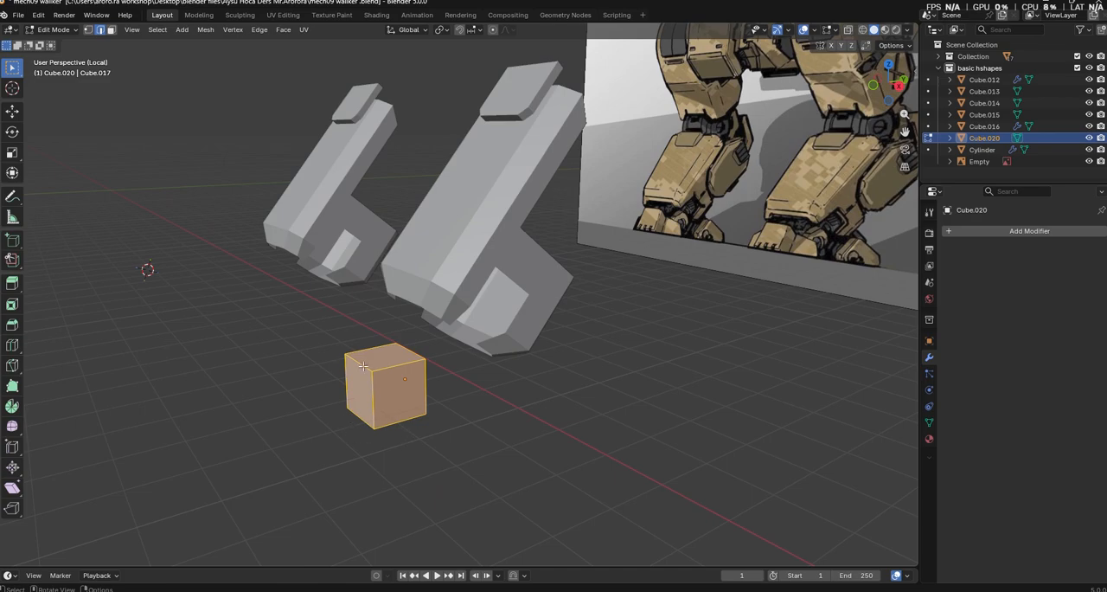
key(g)
key(g)
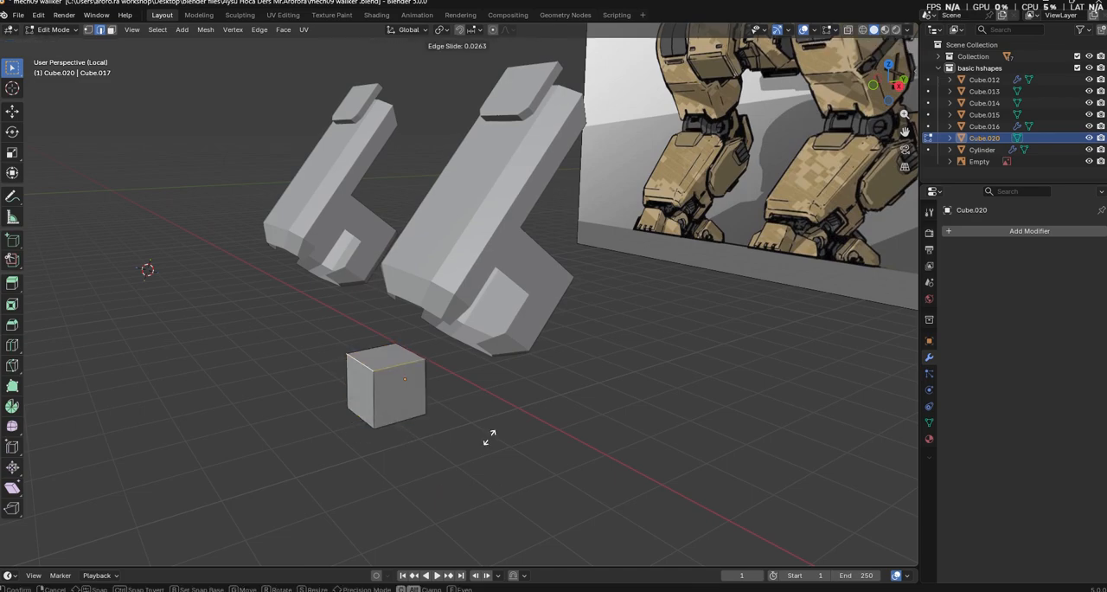
click(506, 421)
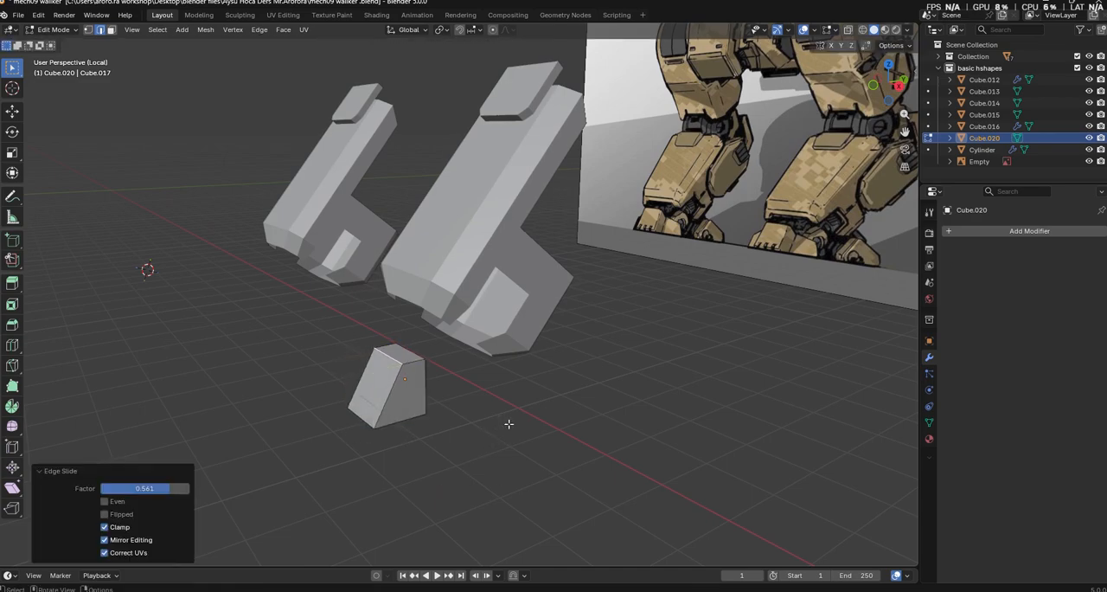
Extrude the foot block's rear face about 0.576 m along its normal
middle_drag(507, 420, 299, 346)
key(3)
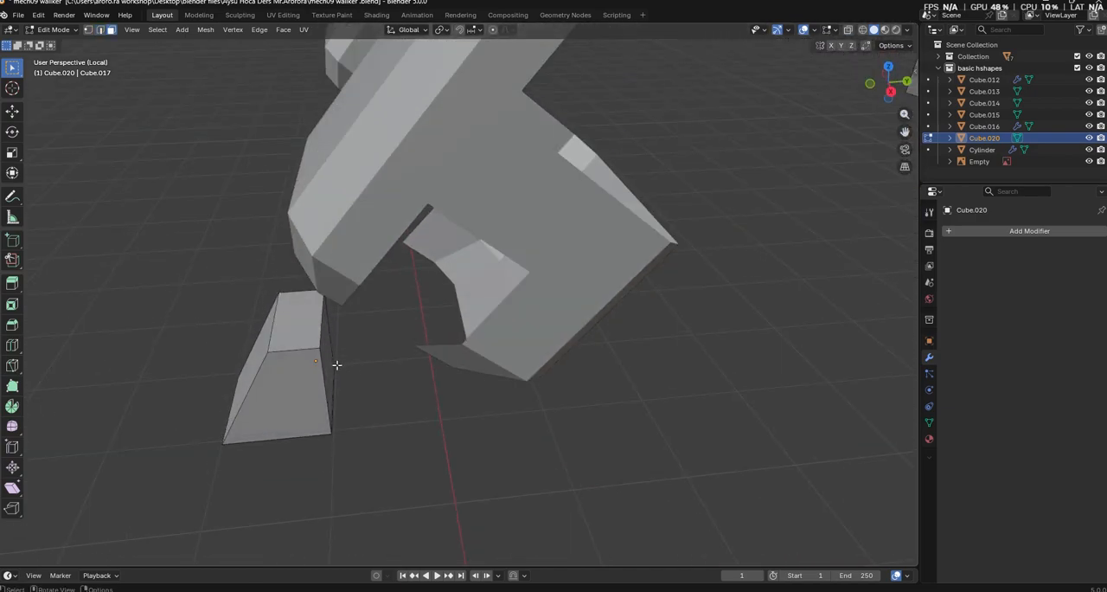
key(e)
click(479, 397)
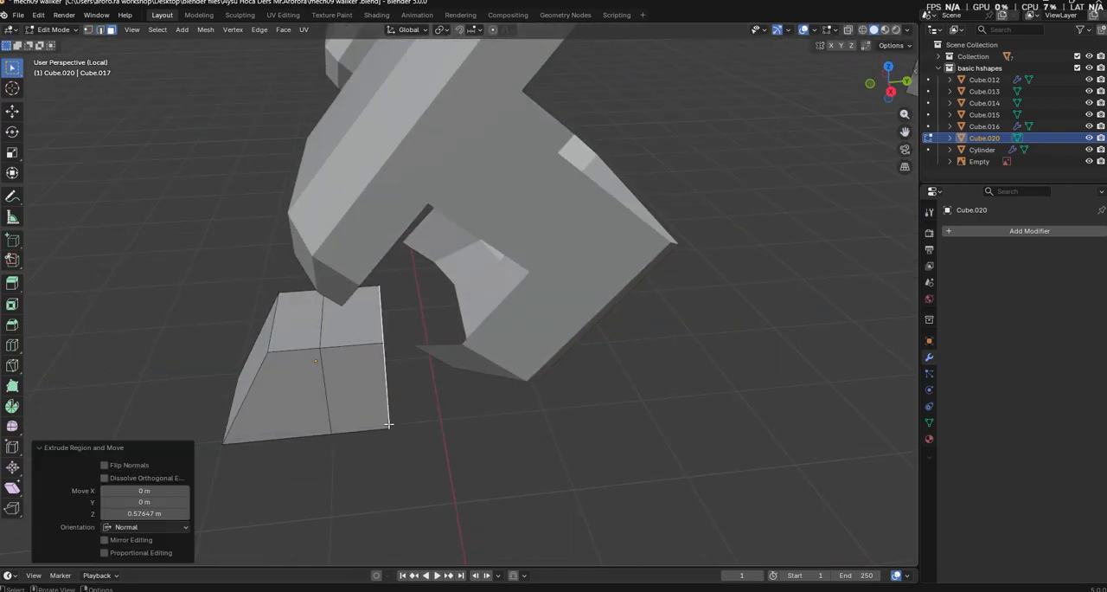
Extrude both side faces of the foot's rear section outward along their normals to form side wings
click(361, 397)
middle_drag(361, 397, 569, 397)
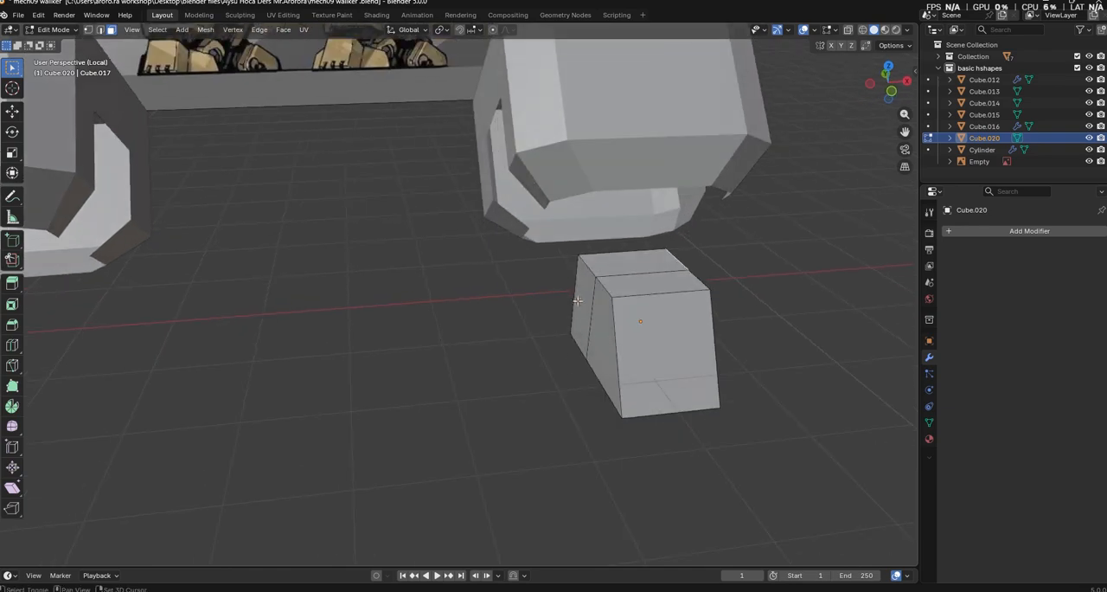
shift+click(579, 303)
right_click(738, 292)
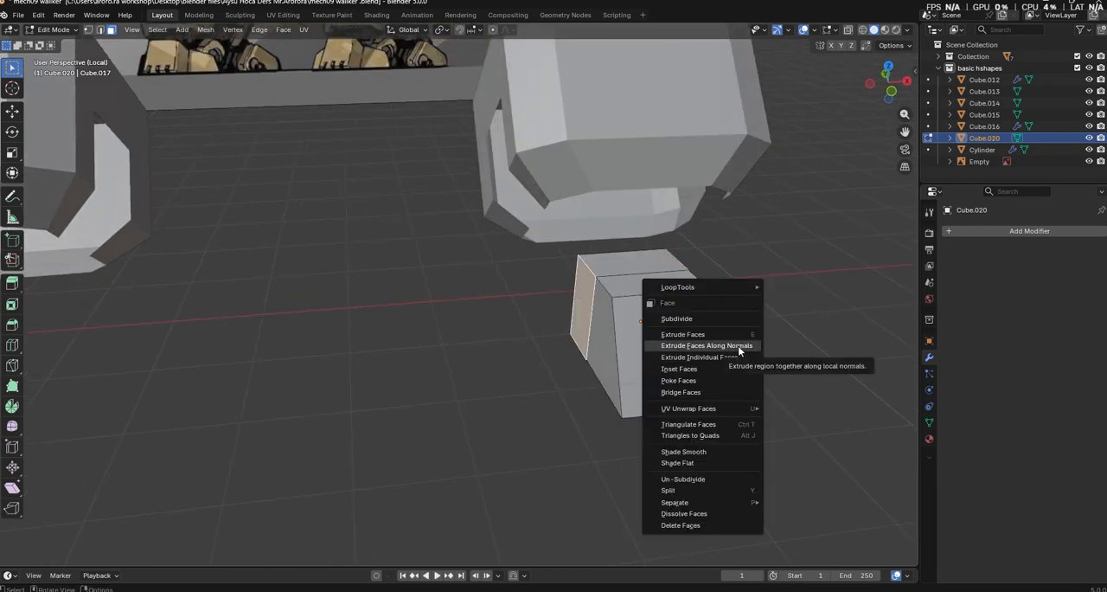
click(738, 345)
click(772, 275)
Lower the side wings' outer top edges and move their outer front vertical edges back along Y
key(2)
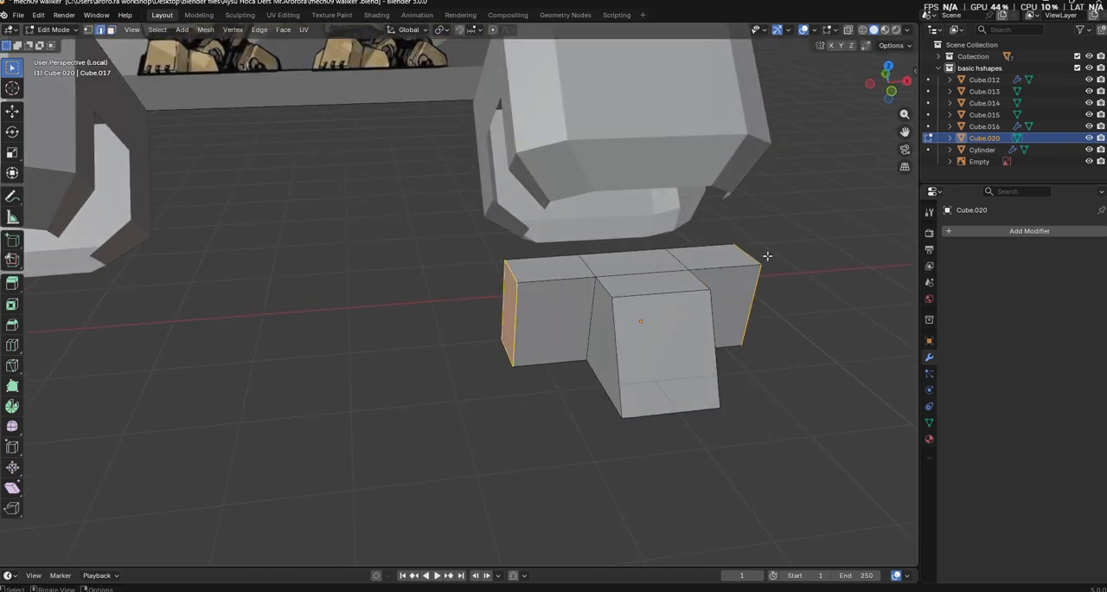
click(702, 318)
middle_drag(703, 317, 705, 410)
click(530, 425)
middle_drag(777, 446, 393, 334)
key(g)
key(y)
click(765, 442)
Move the outer rear vertical edges of both side wings about 0.2 m back along Y
click(465, 444)
ctrl+click(376, 287)
key(ctrl+z)
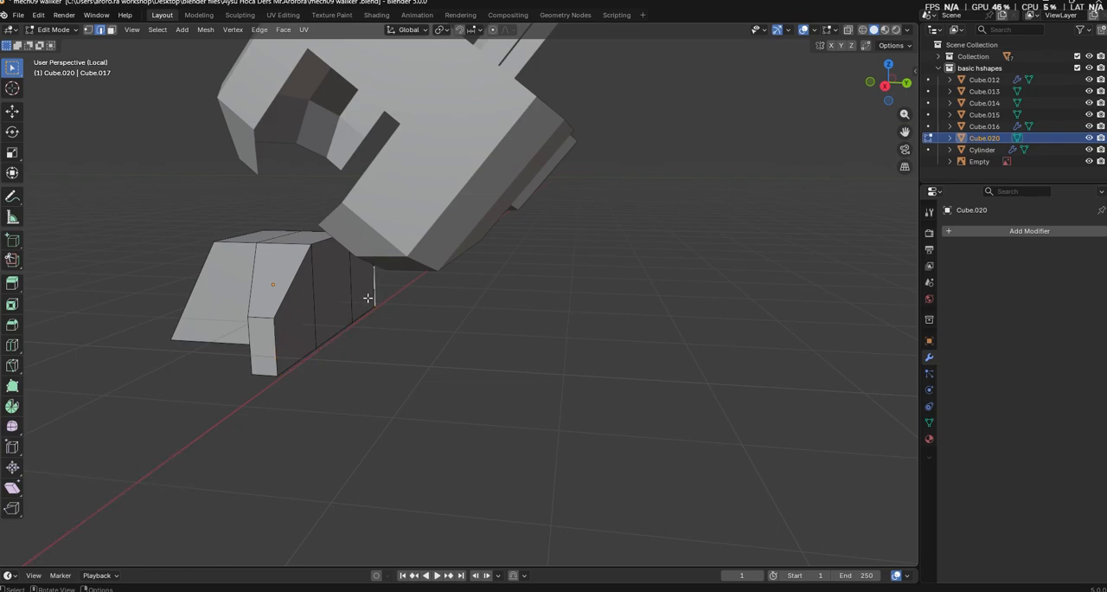
middle_drag(281, 347, 492, 393)
key(g)
key(y)
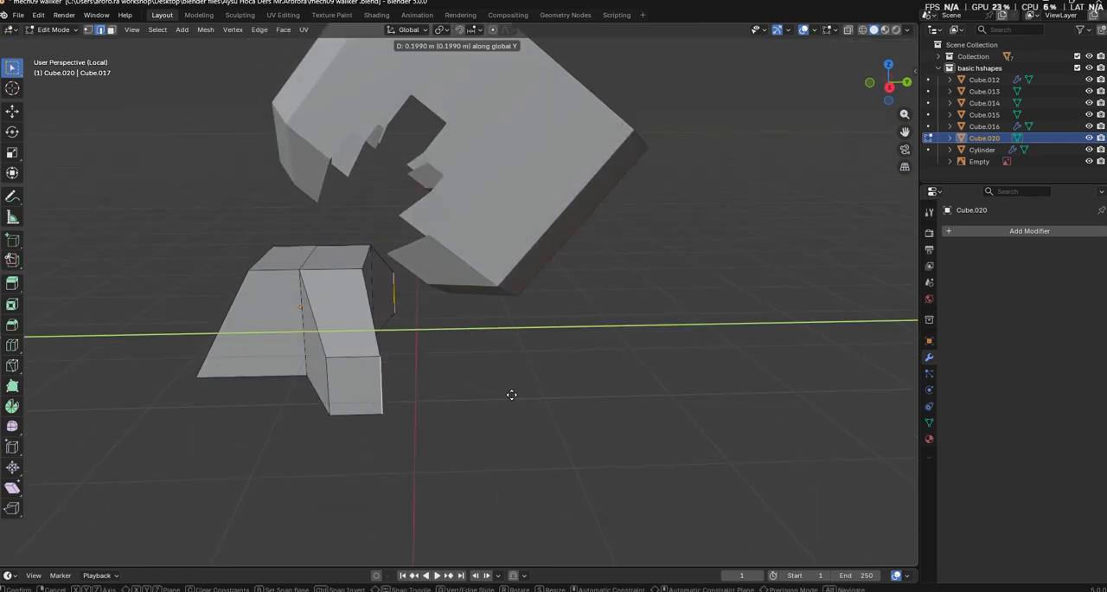
click(519, 395)
Adjust the height of the foot's front top edge along Z
click(590, 468)
middle_drag(591, 470, 638, 446)
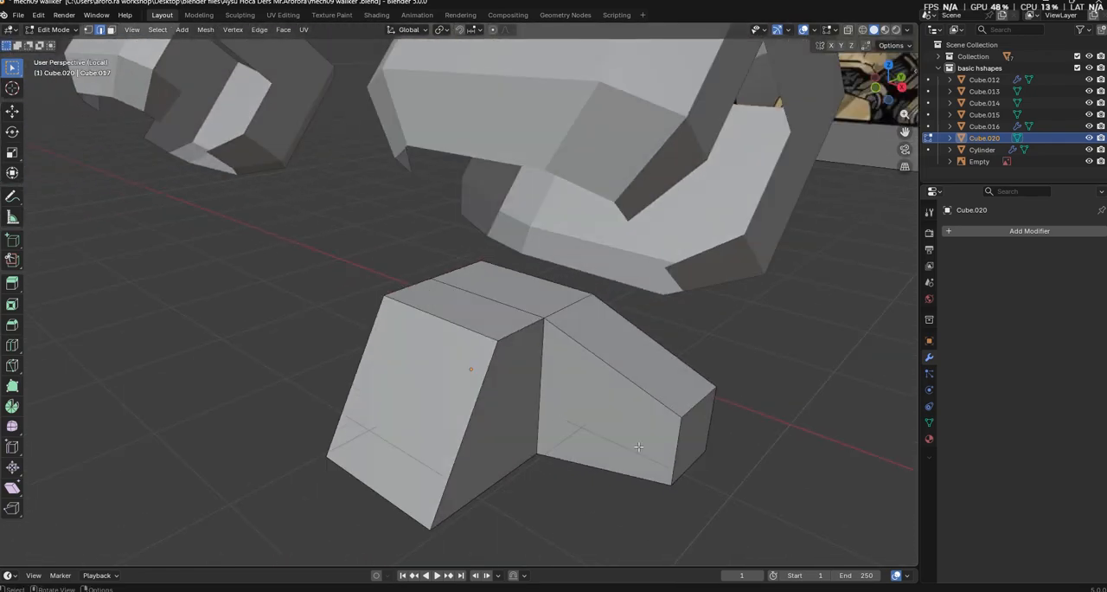
key(g)
key(z)
click(485, 292)
Leave Local View and Edit Mode, and add an X-axis Mirror modifier to the foot with Cube.013 as mirror object
middle_drag(484, 293, 717, 381)
scroll(650, 306, down, 1)
key(slash)
middle_drag(649, 306, 585, 360)
scroll(586, 361, up, 3)
key(Tab)
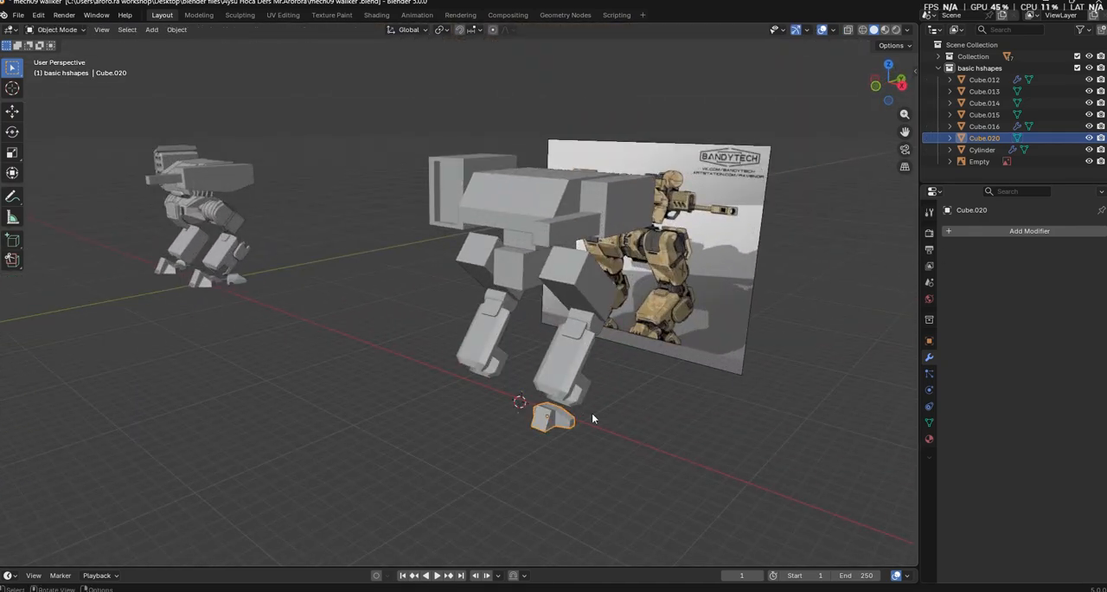
click(972, 231)
mouse_move(952, 261)
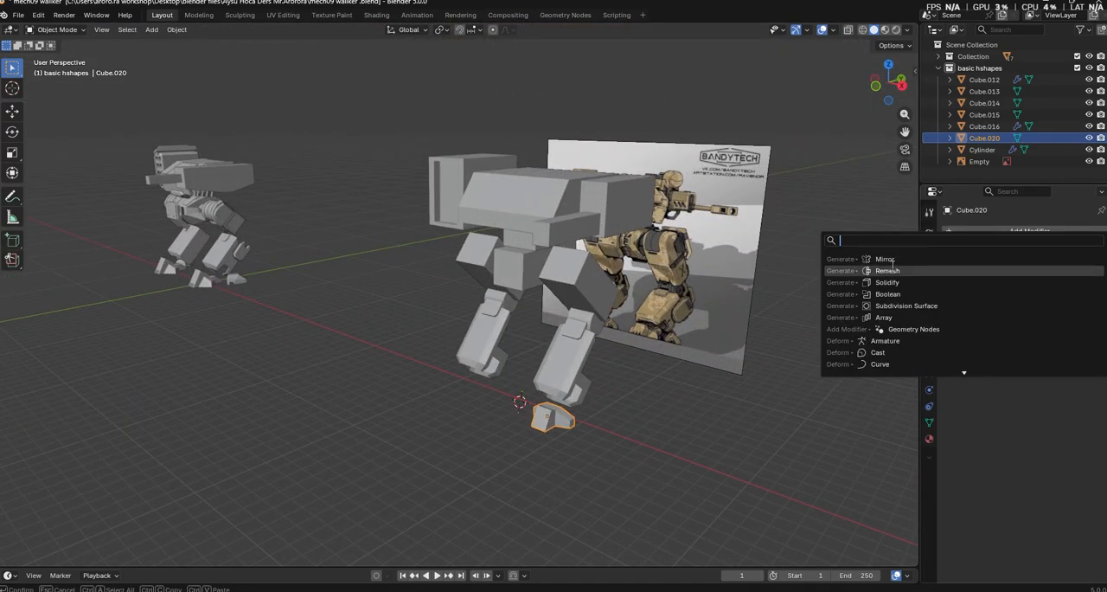
click(904, 261)
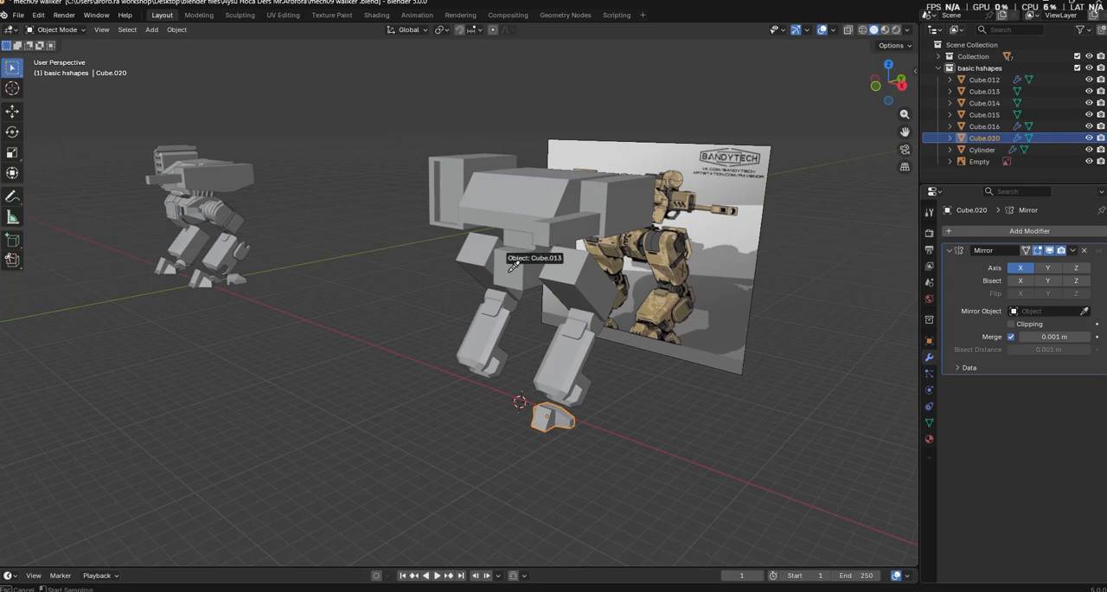
middle_drag(737, 467, 511, 389)
Scale the mirrored foot uniformly by 1.394
scroll(510, 389, up, 3)
scroll(510, 389, up, 2)
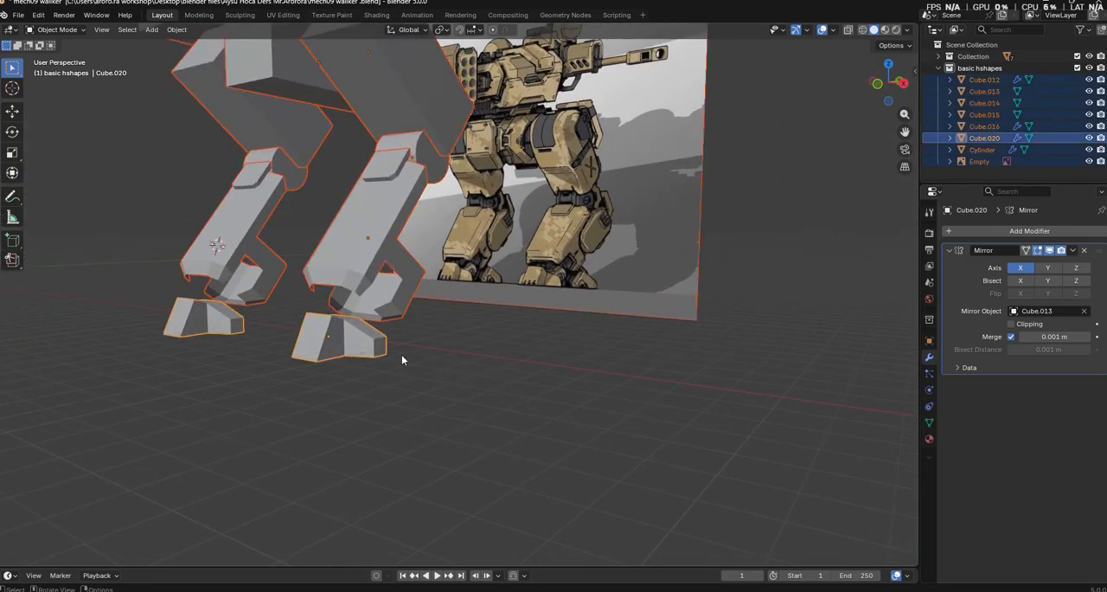
key(s)
click(687, 403)
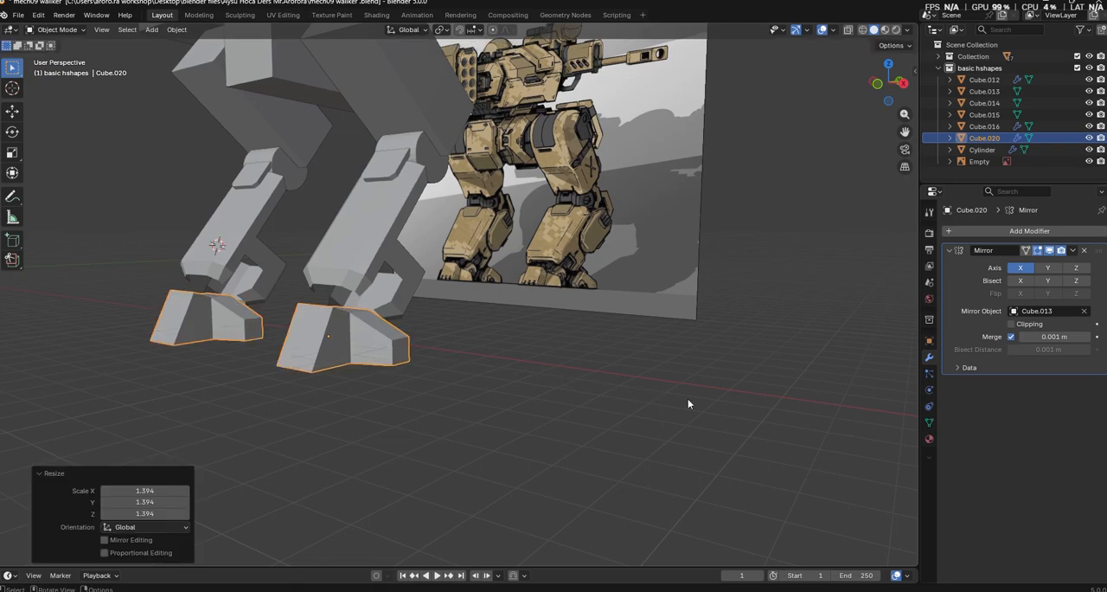
Lower the foot about 0.49 m along Z and flatten it by scaling 0.777 in Z
middle_drag(688, 403, 660, 403)
key(g)
key(z)
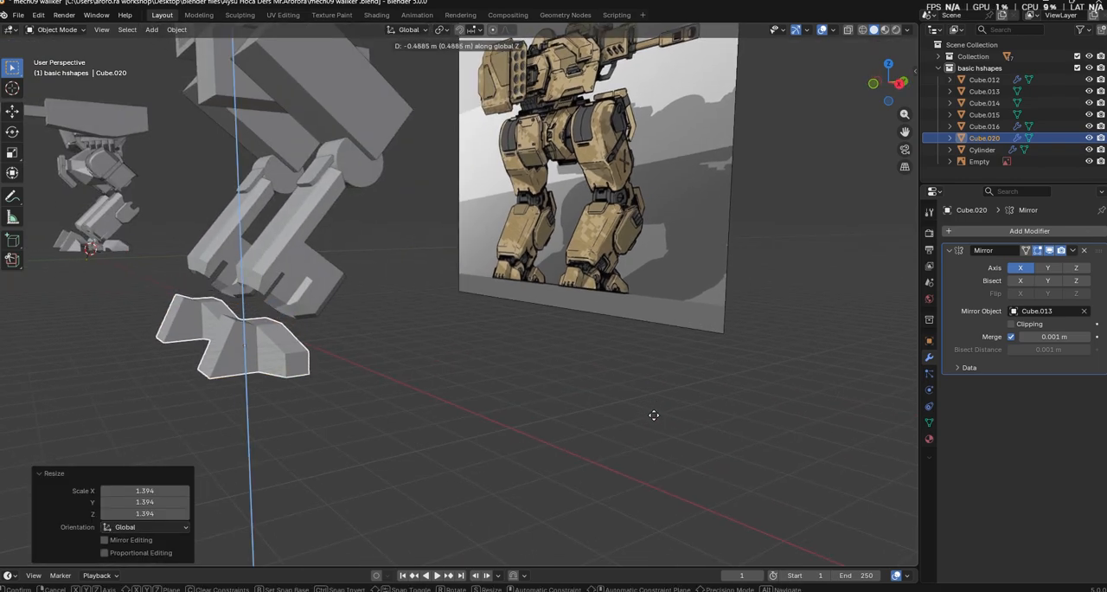
key(Escape)
key(s)
key(z)
click(566, 409)
Shift the foot along Y relative to the lower leg and uniformly rescale it
key(g)
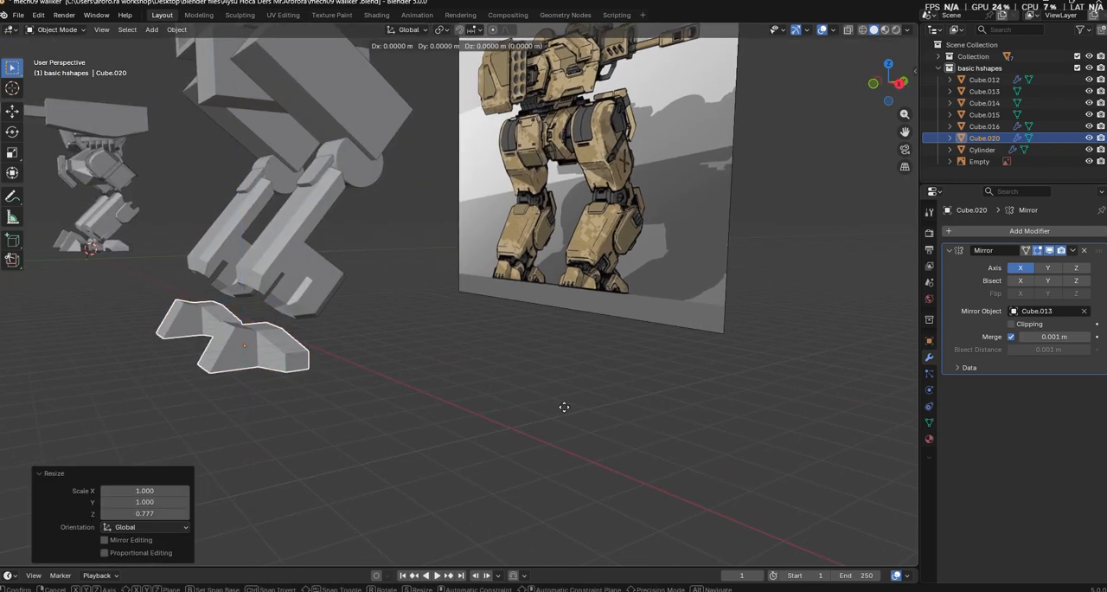
key(y)
click(549, 411)
middle_drag(548, 411, 559, 499)
click(572, 435)
scroll(588, 424, up, 4)
click(560, 499)
key(s)
click(727, 519)
Position the foot beneath the lower leg by moving it along X and Z
middle_drag(746, 517, 570, 463)
key(g)
key(y)
key(x)
click(745, 530)
key(g)
key(z)
click(796, 426)
Isolate the lower leg, foot, knee cylinder and reference image in local view
click(726, 448)
scroll(570, 463, down, 6)
shift+middle_drag(493, 458, 773, 481)
middle_drag(361, 381, 586, 409)
scroll(519, 379, up, 2)
scroll(586, 410, up, 4)
click(470, 371)
scroll(470, 371, down, 8)
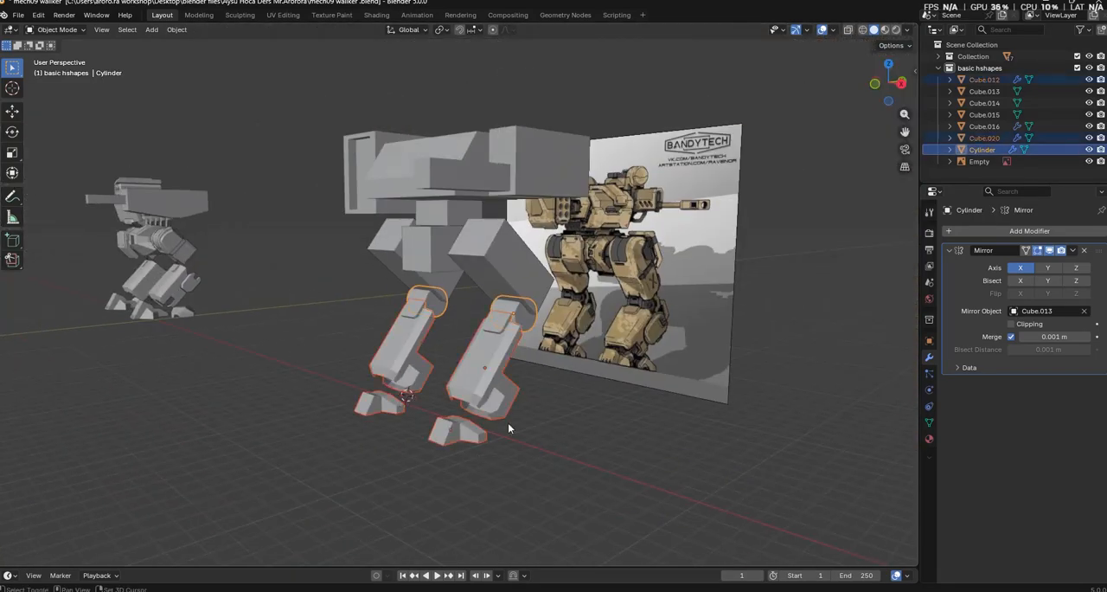
shift+click(673, 349)
key(slash)
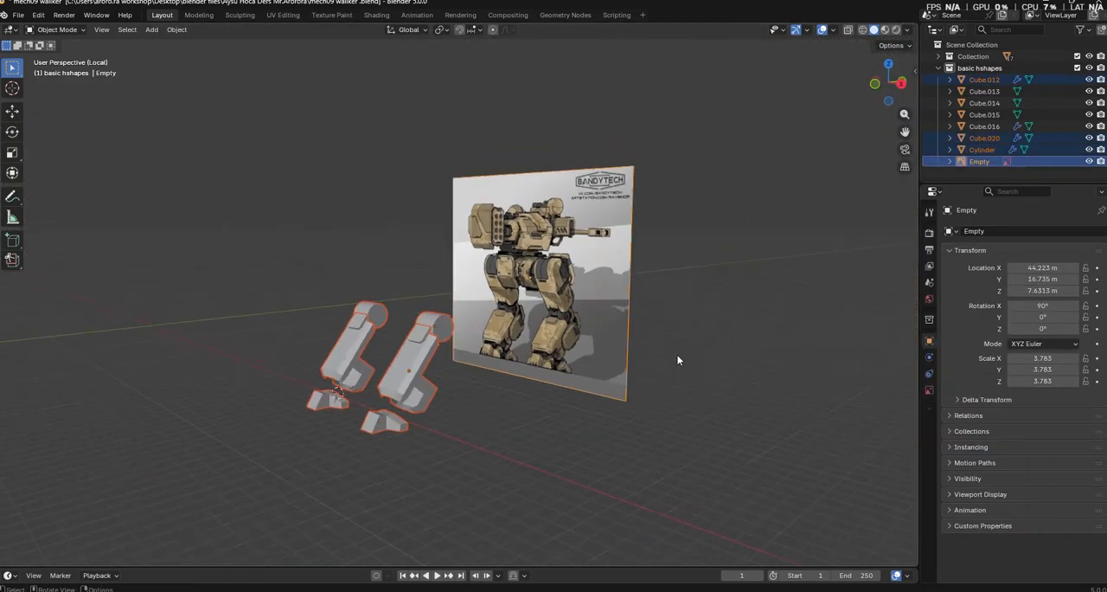
Move the knee cylinder about 0.78 m along Y, clear of the lower leg
scroll(508, 434, up, 3)
shift+middle_drag(553, 364, 559, 332)
scroll(559, 332, up, 2)
click(463, 405)
middle_drag(462, 404, 502, 434)
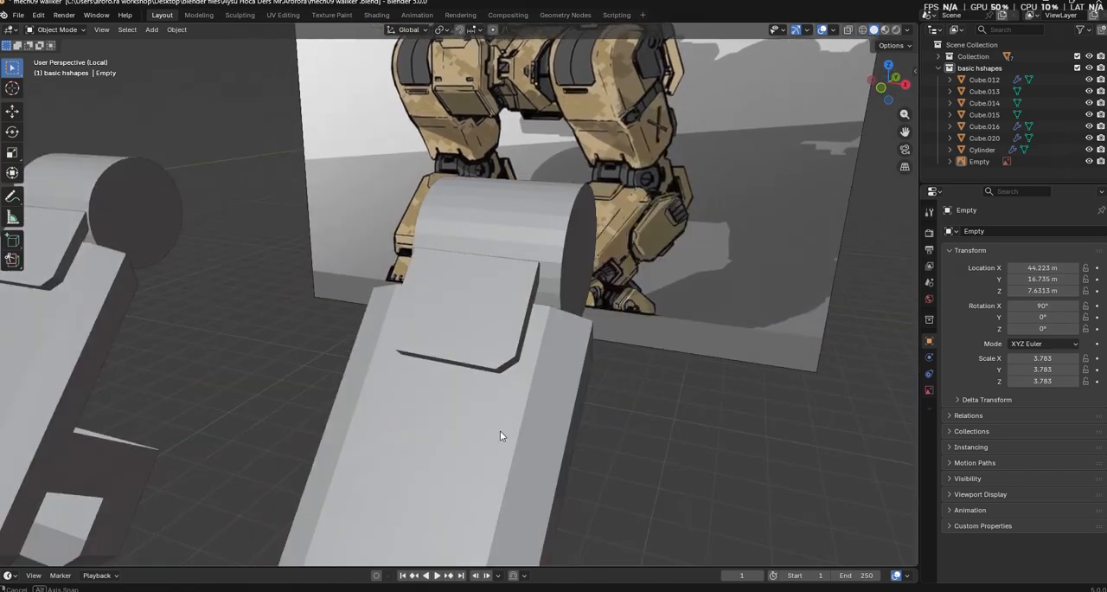
click(491, 217)
key(g)
key(y)
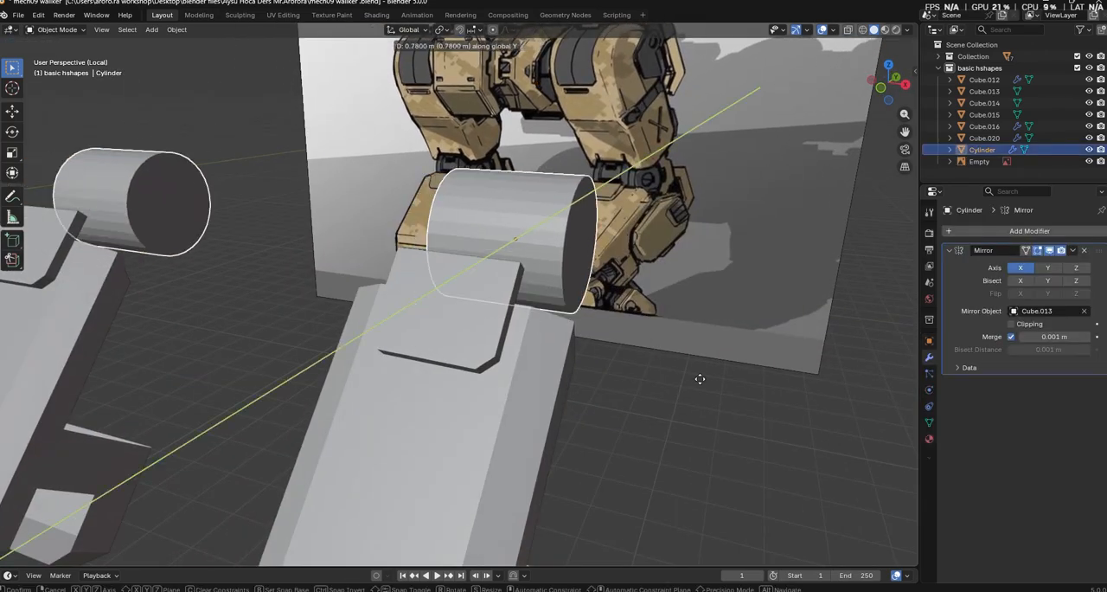
click(723, 417)
Widen the knee cylinder slightly along X
middle_drag(729, 427, 667, 448)
key(s)
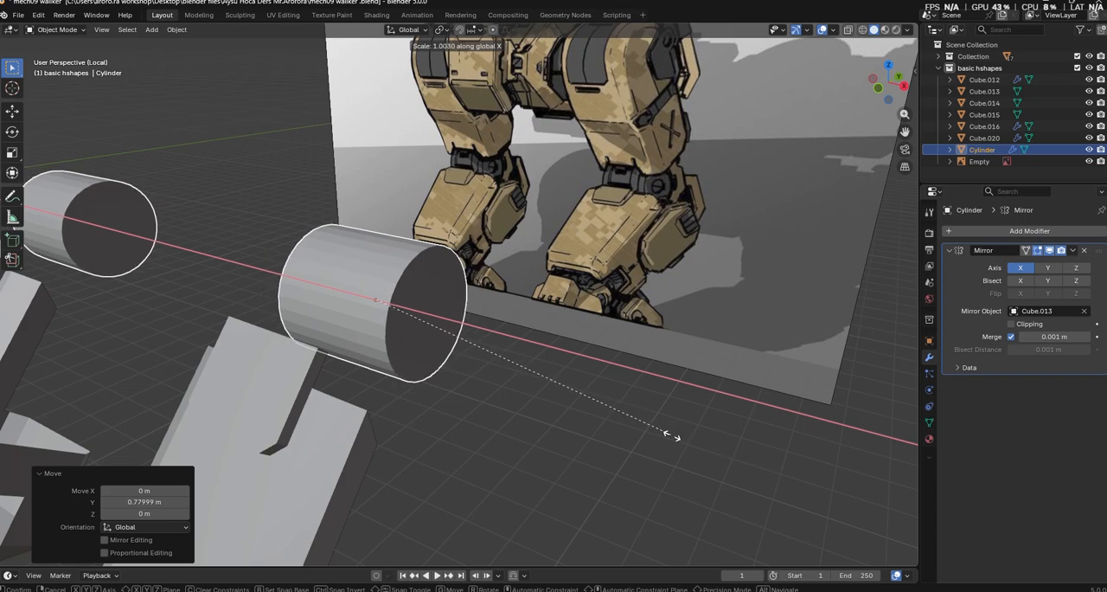
click(666, 438)
Add two loop cuts around the knee cylinder, sliding one close to each end
key(Tab)
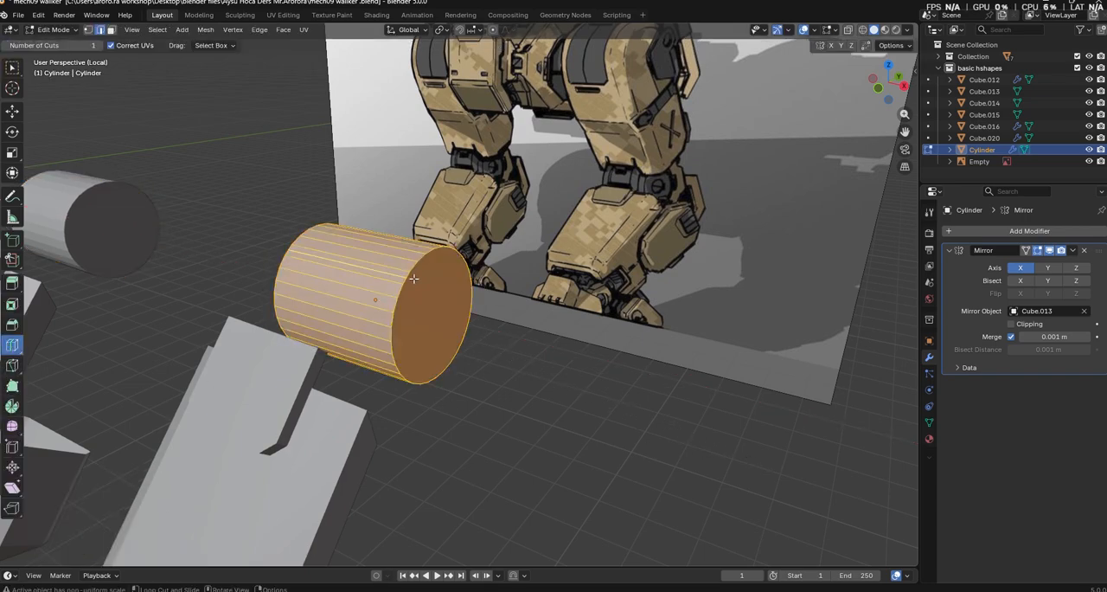
click(364, 286)
key(g)
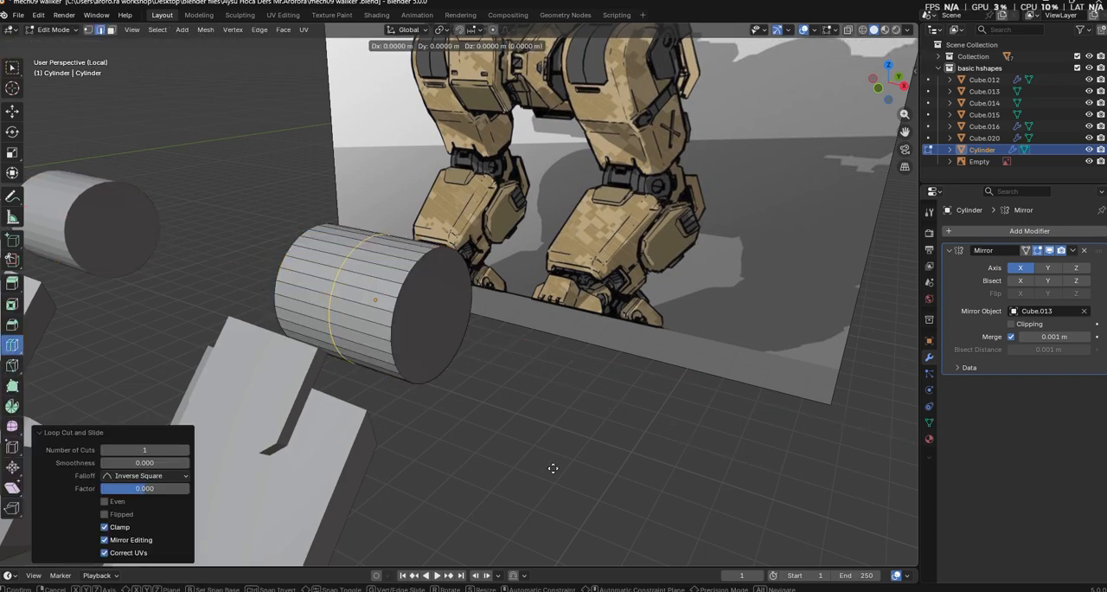
click(511, 459)
click(392, 333)
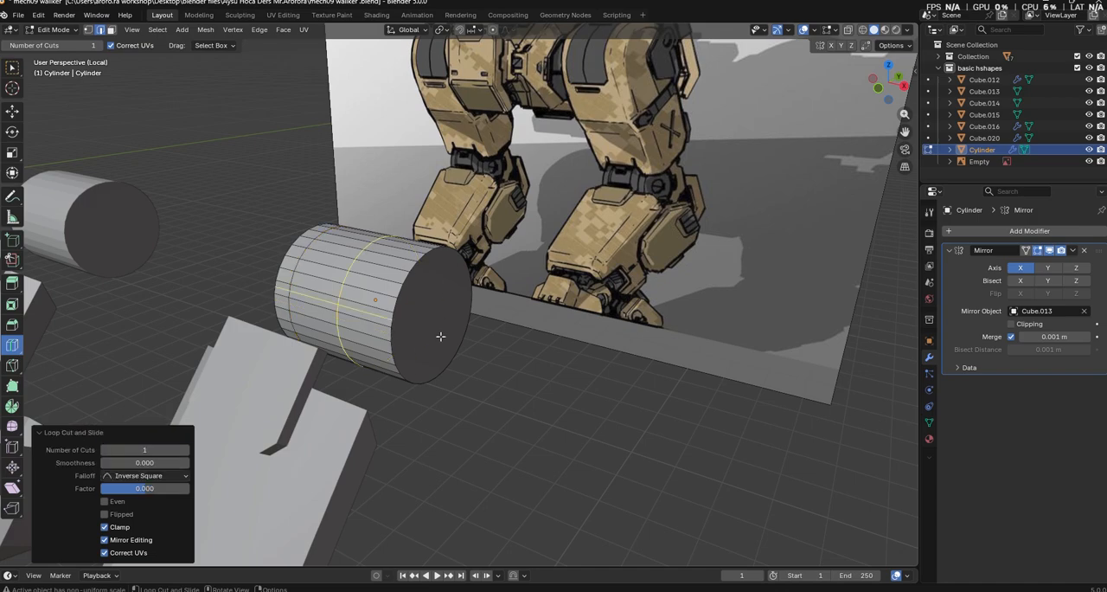
click(497, 373)
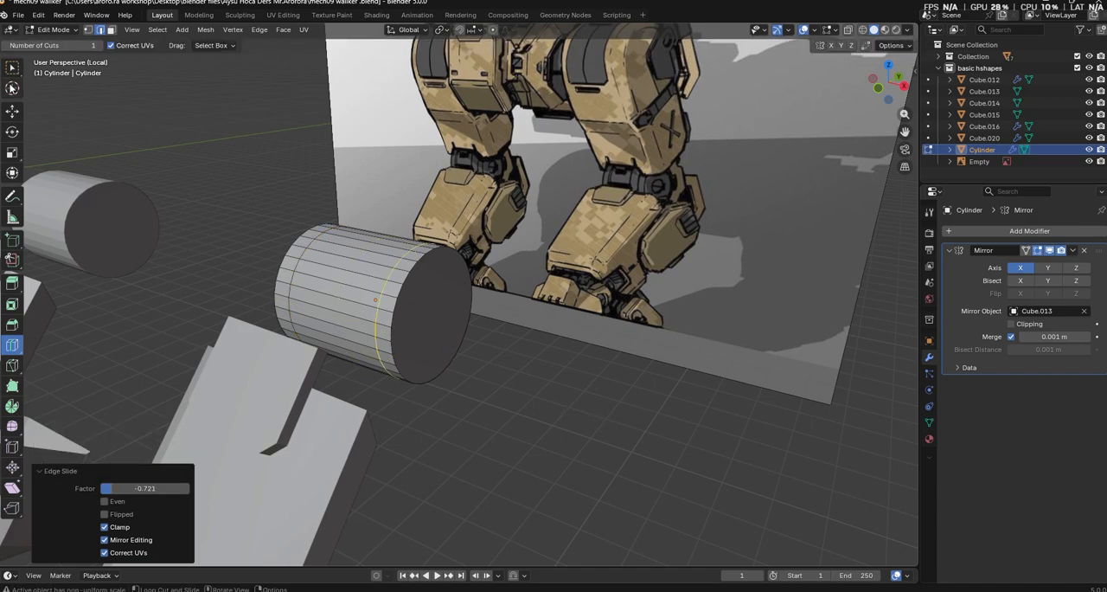
Inset the cylinder's middle band of faces by about 0.051 m and shrink it uniformly to 0.883
key(3)
alt+click(350, 281)
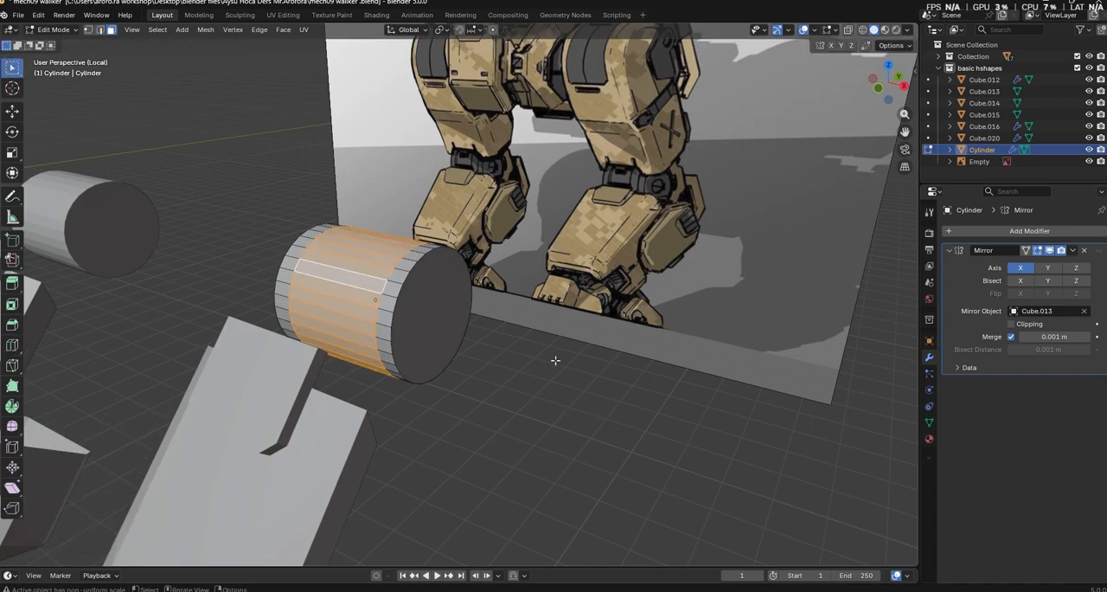
middle_drag(387, 394, 409, 404)
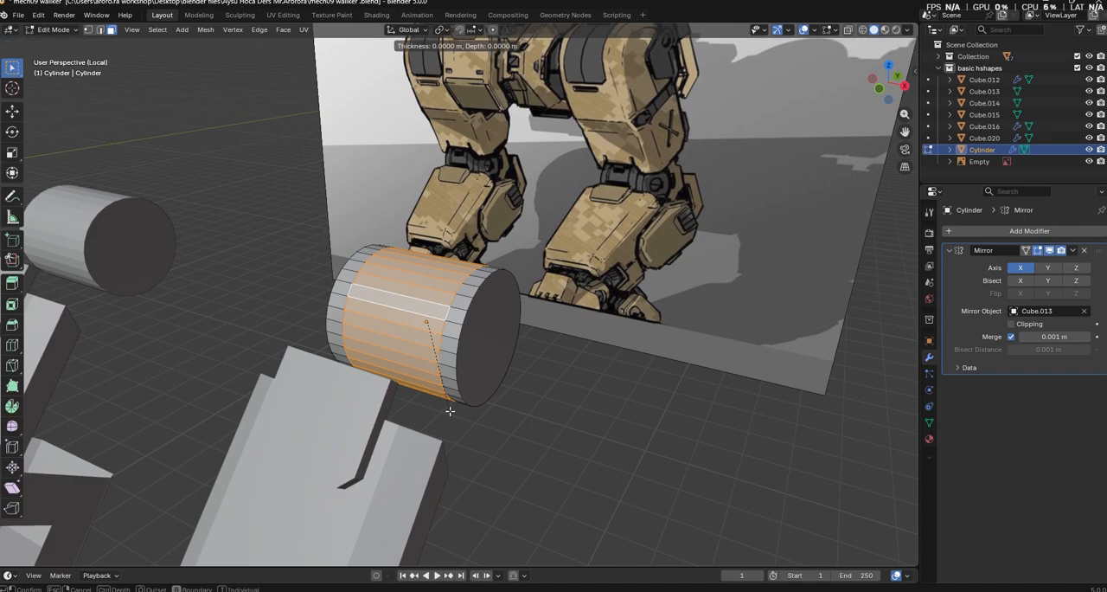
click(443, 407)
key(s)
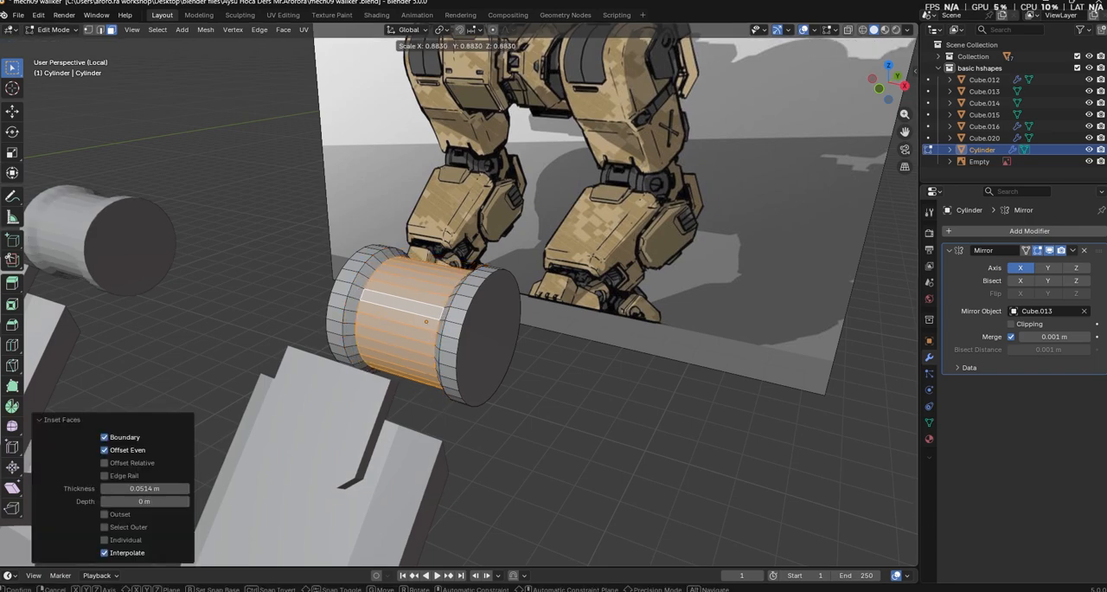
click(646, 406)
Select both end caps of the knee cylinder and inset them by about 0.245 m
scroll(645, 405, up, 4)
middle_drag(645, 406, 615, 405)
scroll(617, 406, down, 4)
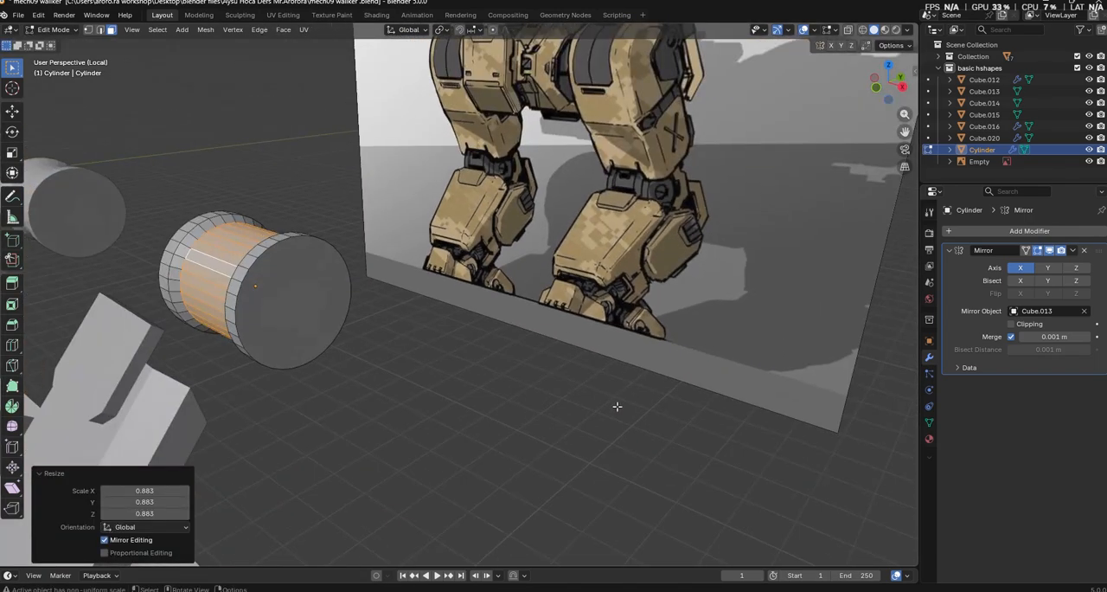
middle_drag(403, 344, 1005, 349)
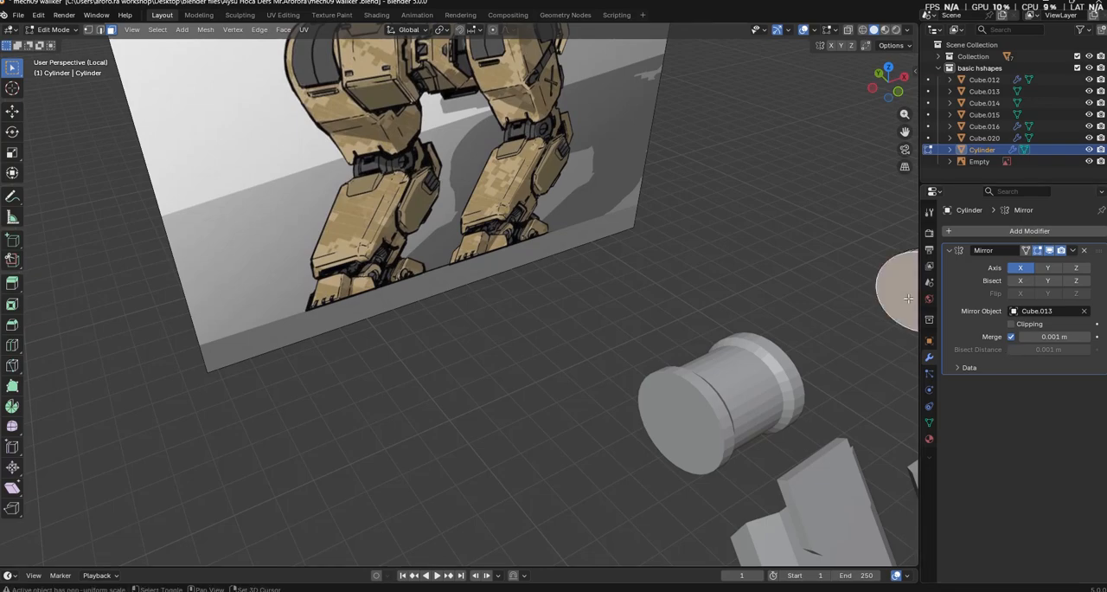
middle_drag(908, 299, 689, 349)
scroll(691, 349, up, 3)
key(i)
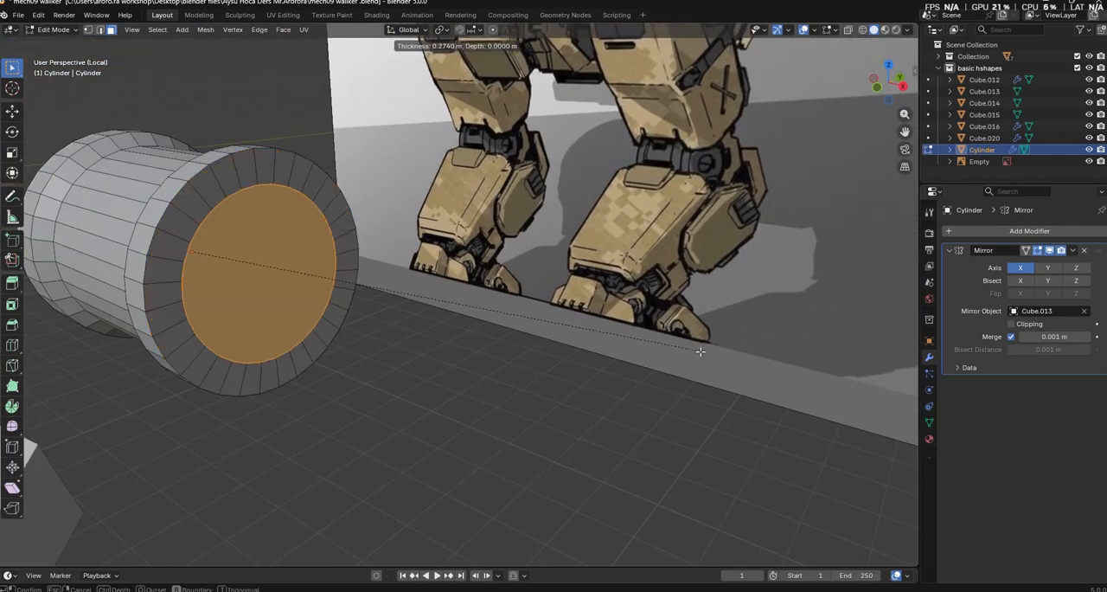
click(707, 354)
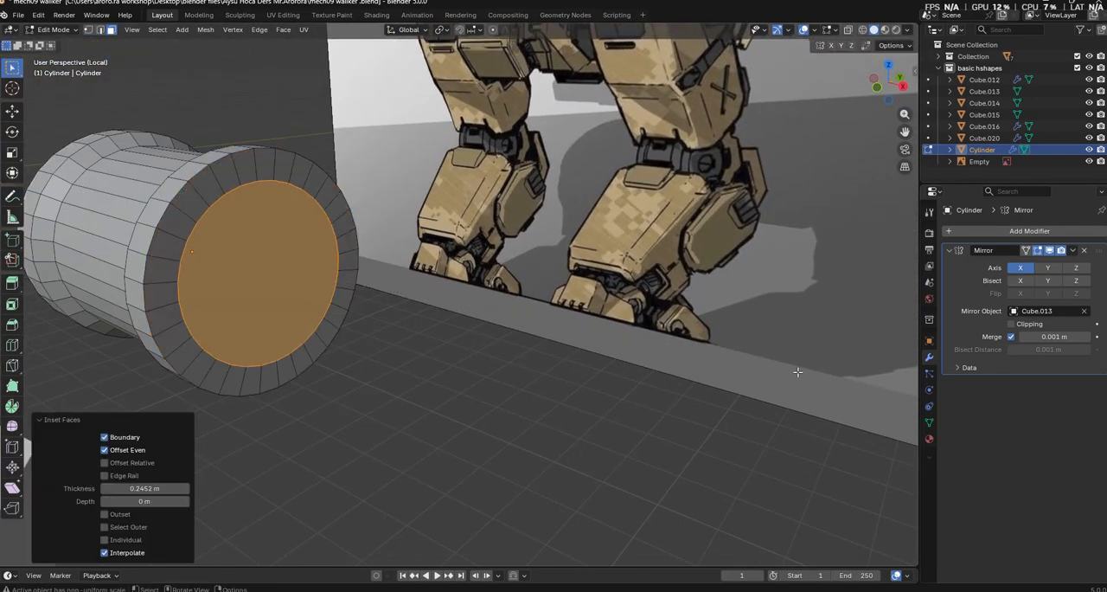
Recess the inset end faces about 0.46 m into the cylinder, rescale them and finish mesh editing
right_click(617, 300)
click(616, 301)
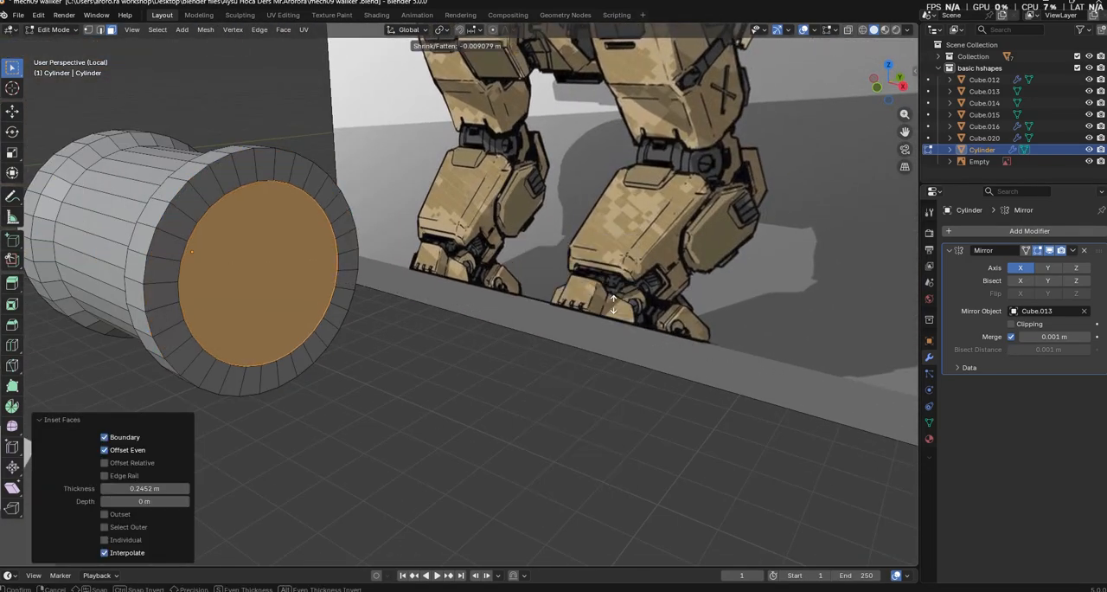
click(505, 334)
key(s)
click(614, 386)
middle_drag(469, 355, 593, 388)
key(Tab)
Move the knee cylinder about -0.65 m along Y and lower it along Z onto the lower leg's upper end
middle_drag(683, 414, 665, 420)
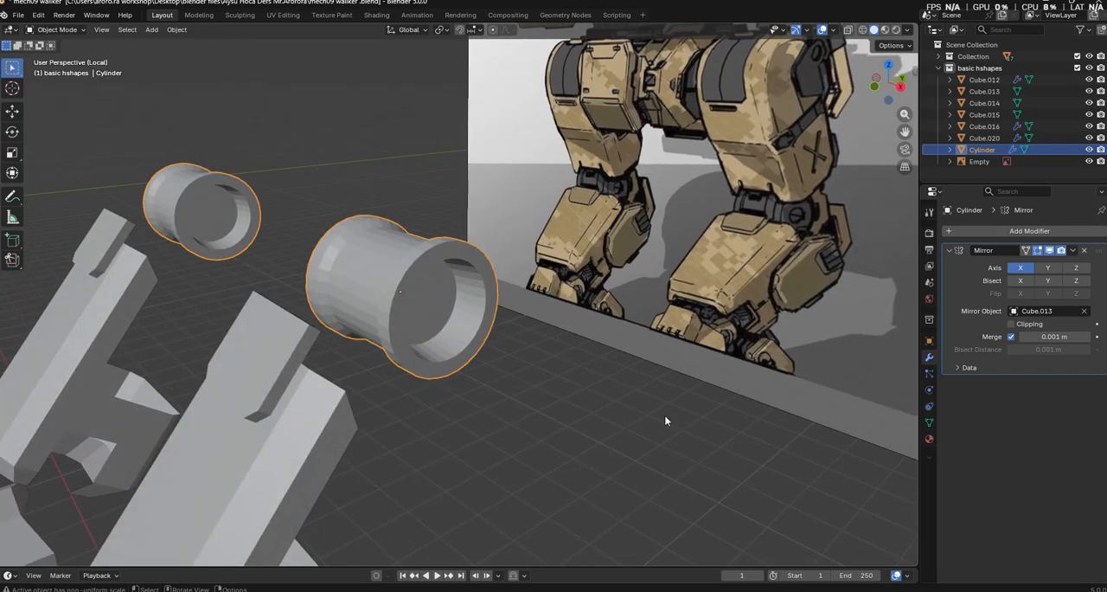
key(g)
key(y)
click(628, 445)
key(g)
key(z)
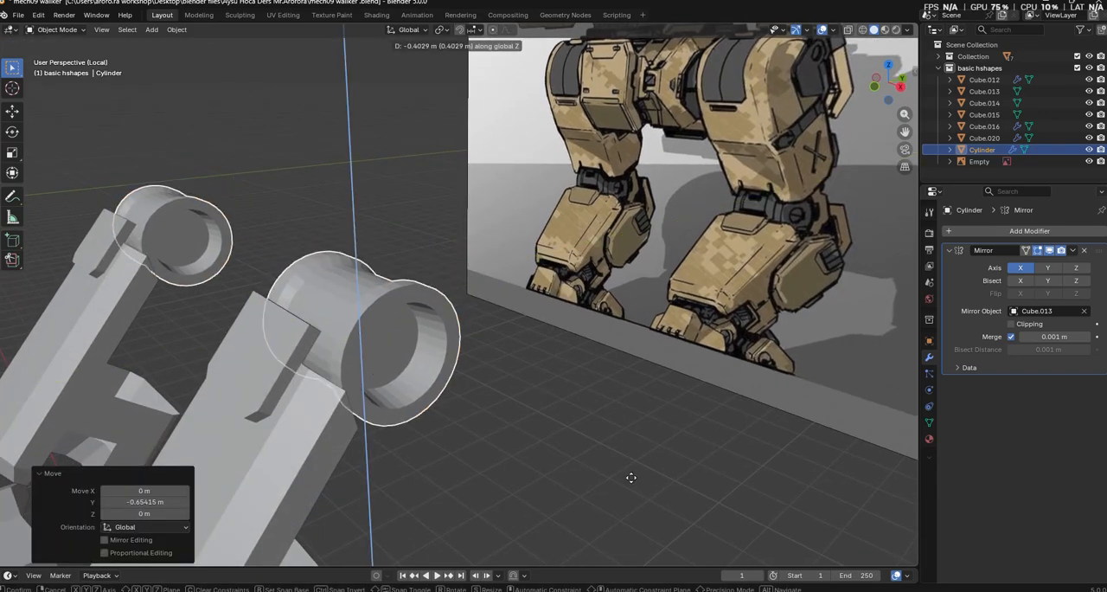
click(632, 510)
click(628, 512)
Edit the lower-leg mesh and select the rear and underside faces of its calf block, viewed from the right side
middle_drag(576, 519, 497, 467)
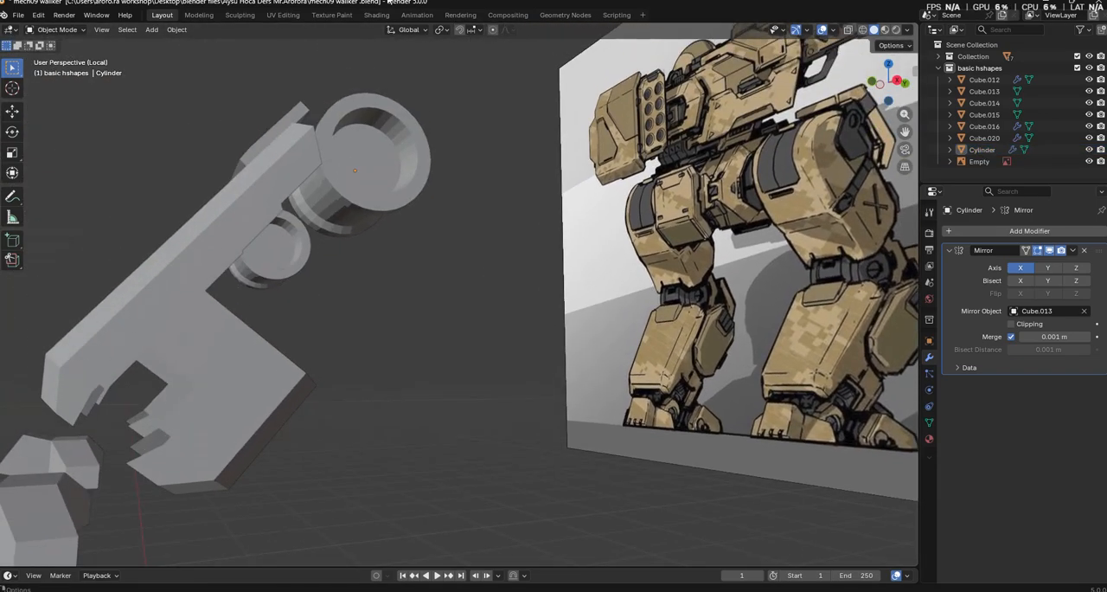
middle_drag(522, 245, 549, 358)
key(Tab)
key(alt+q)
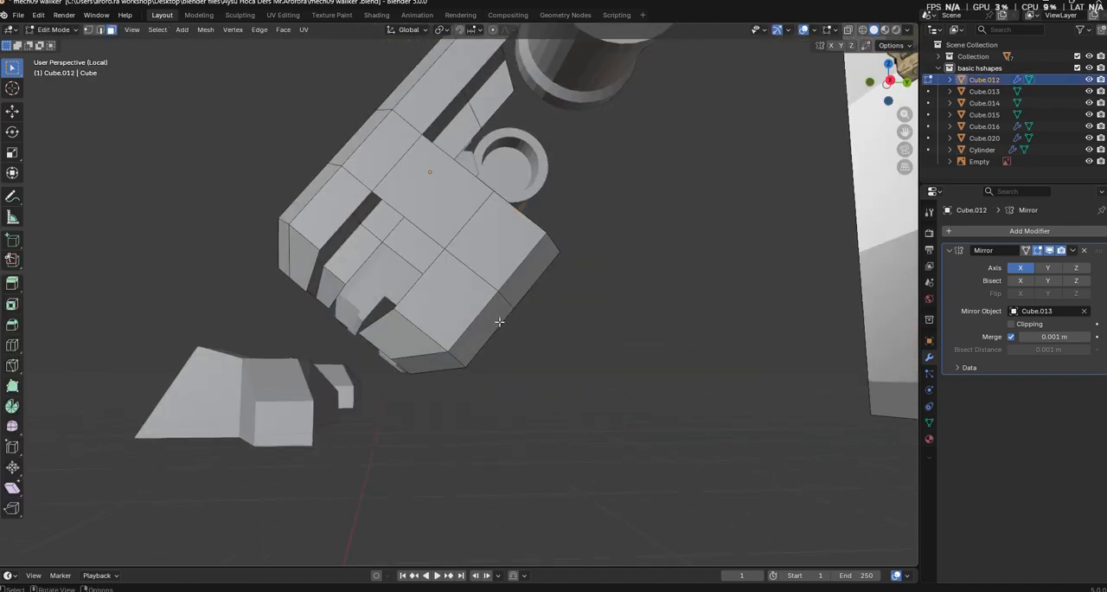
middle_drag(502, 324, 527, 342)
shift+click(299, 240)
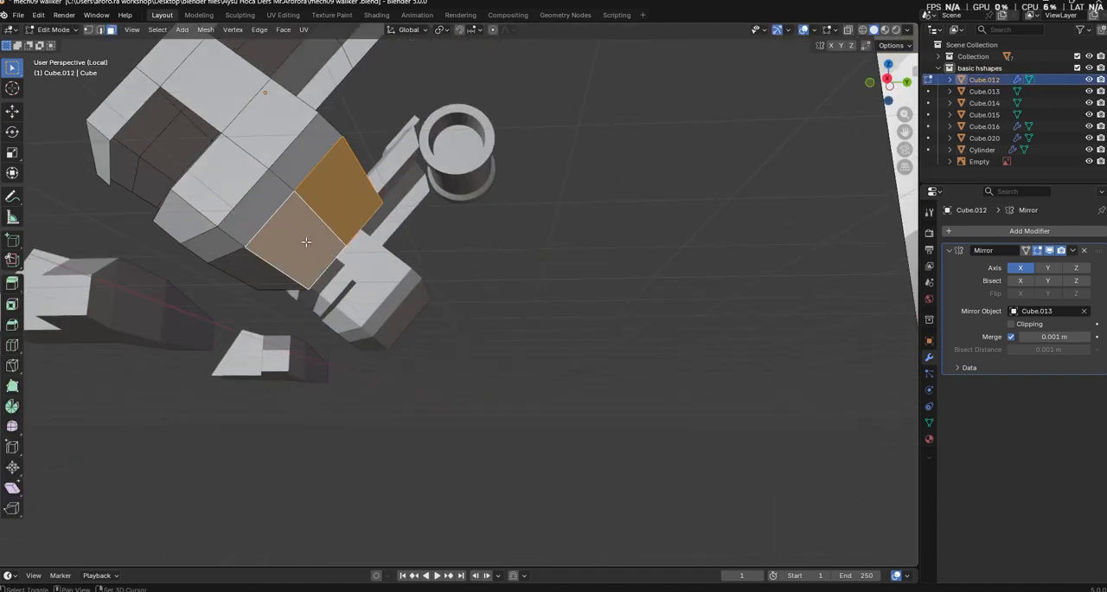
shift+click(263, 275)
middle_drag(263, 275, 677, 302)
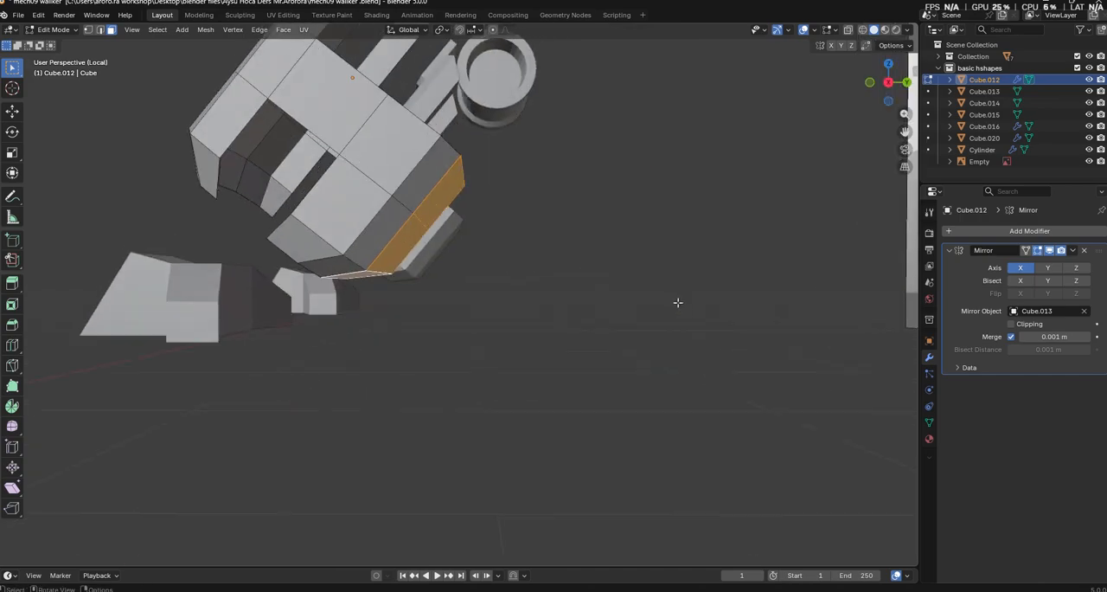
click(888, 83)
scroll(571, 292, up, 4)
shift+middle_drag(479, 188, 501, 220)
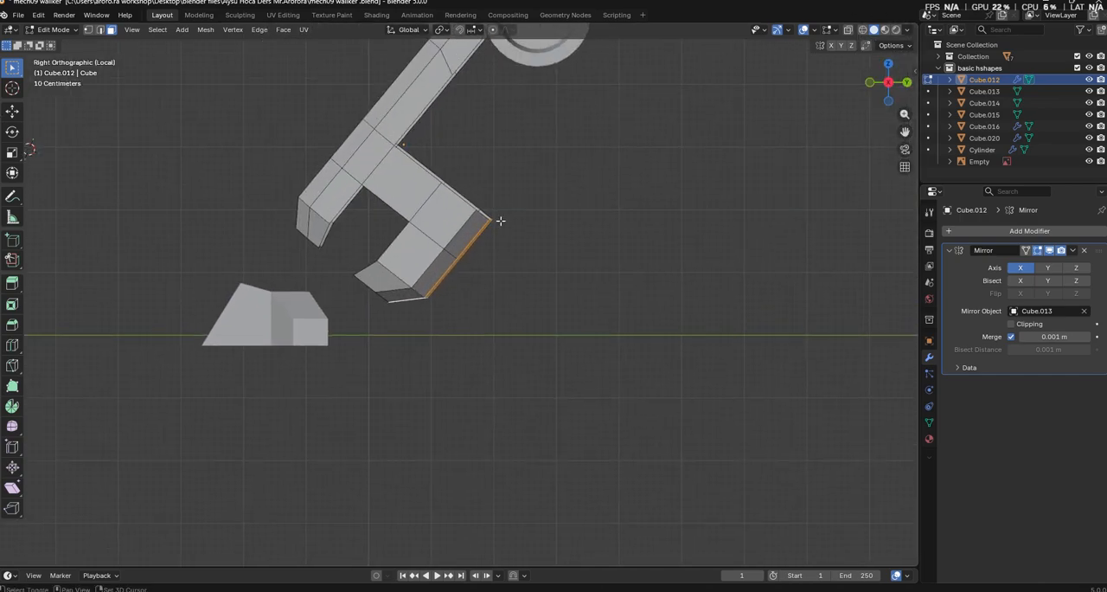
key(g)
key(y)
click(516, 244)
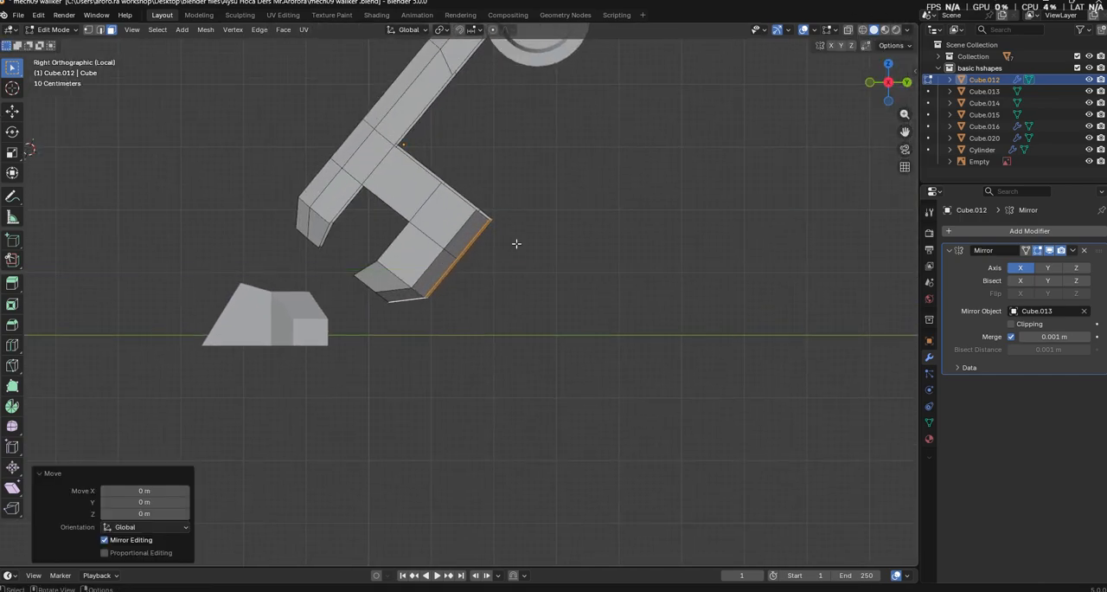
With smooth proportional editing at size 1.464, move the selected calf faces about 0.68 m along Y and -0.37 m along Z
key(o)
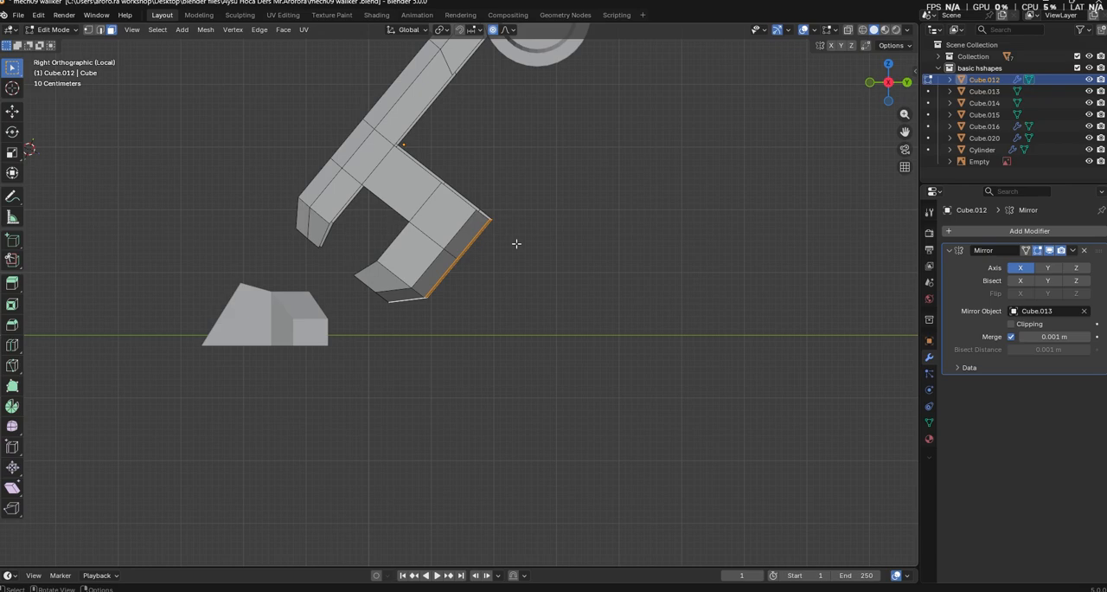
key(g)
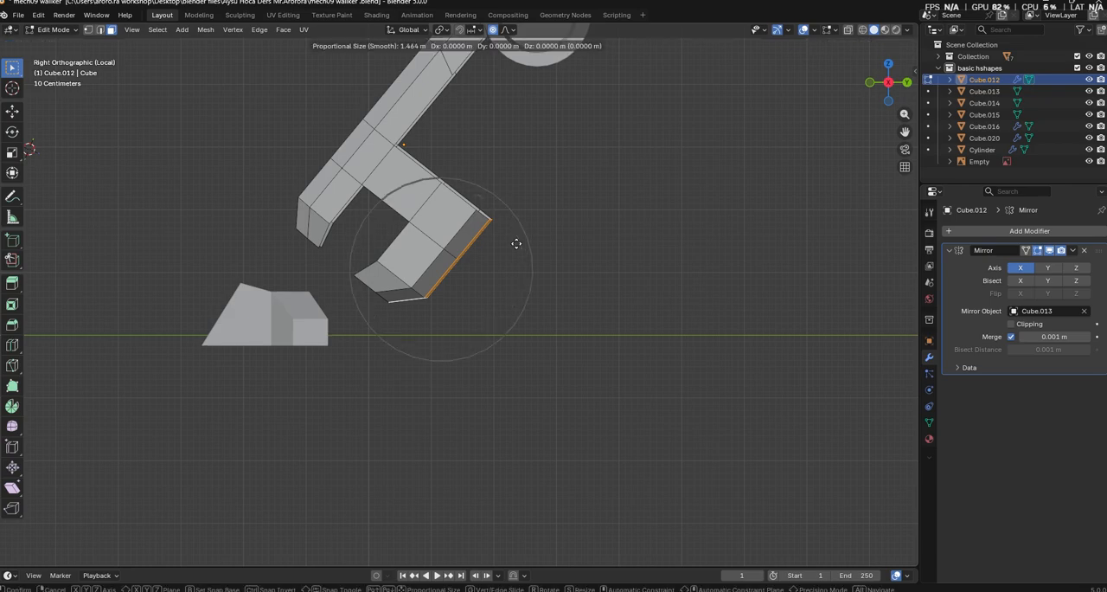
key(y)
click(559, 255)
key(g)
key(z)
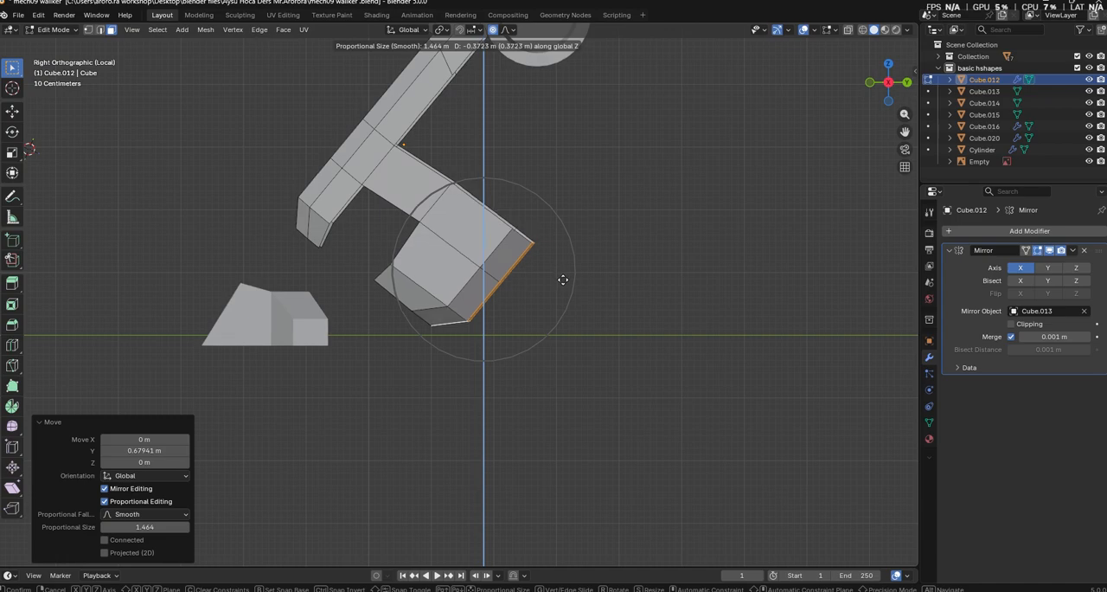
click(563, 279)
key(Tab)
Lower the foot about 0.5 m in total along Z and shift it slightly in the negative Y direction
click(303, 324)
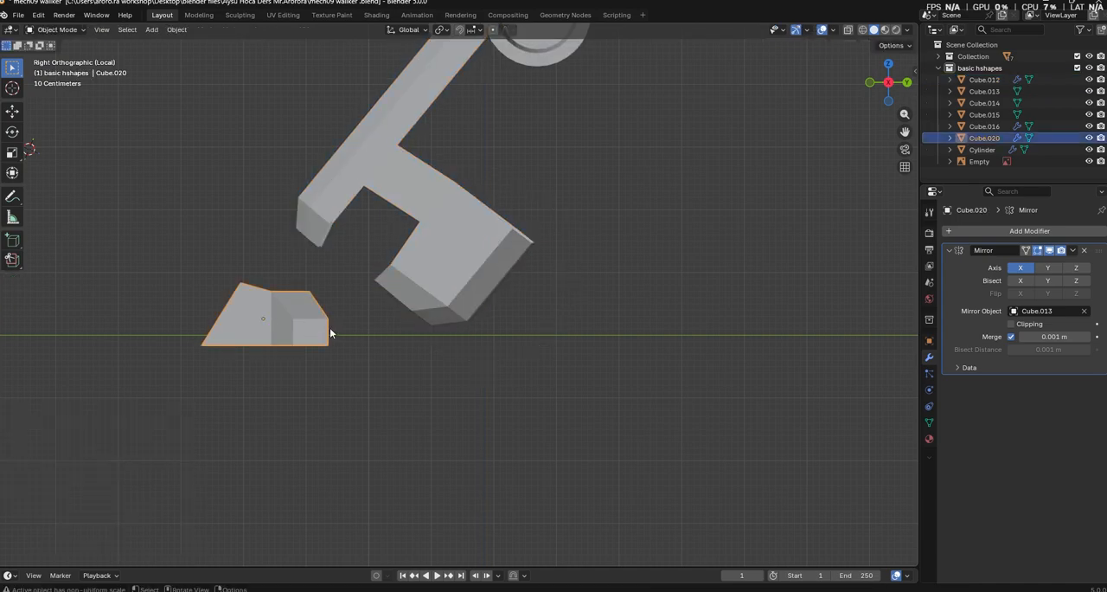
key(g)
key(z)
click(342, 345)
key(g)
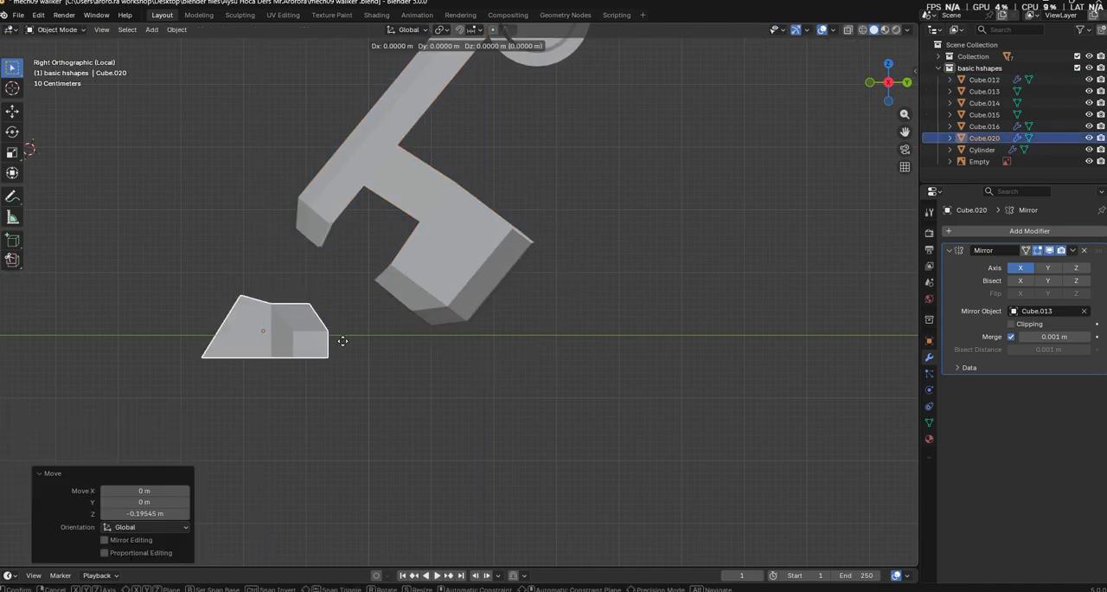
key(y)
click(330, 343)
click(348, 357)
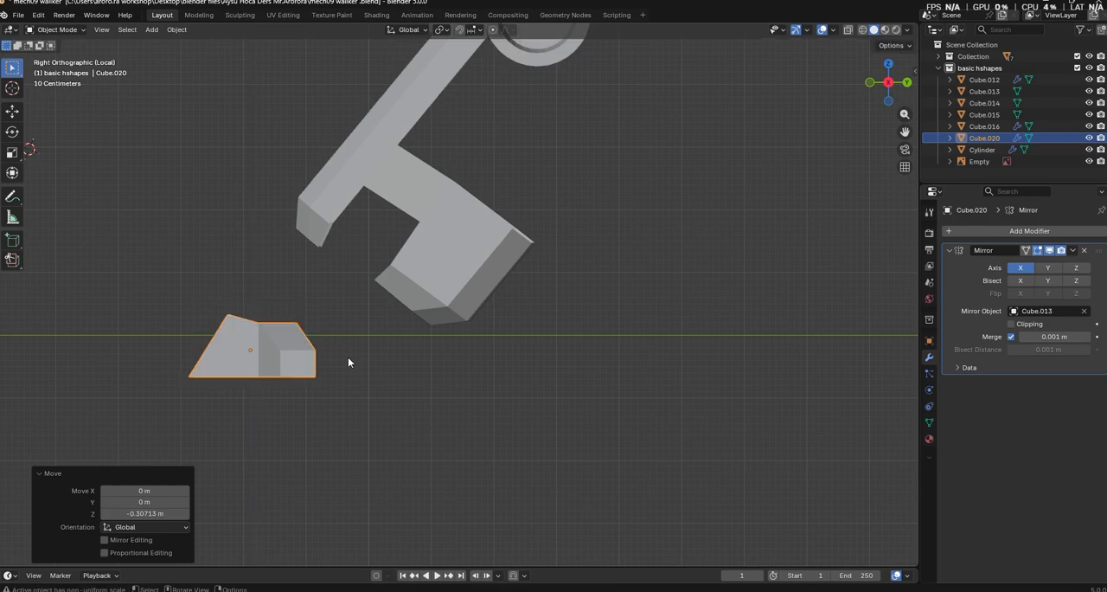
Rescale the foot uniformly and check its size against the lower leg
key(s)
click(376, 363)
click(558, 398)
middle_drag(562, 396, 561, 403)
scroll(567, 404, up, 4)
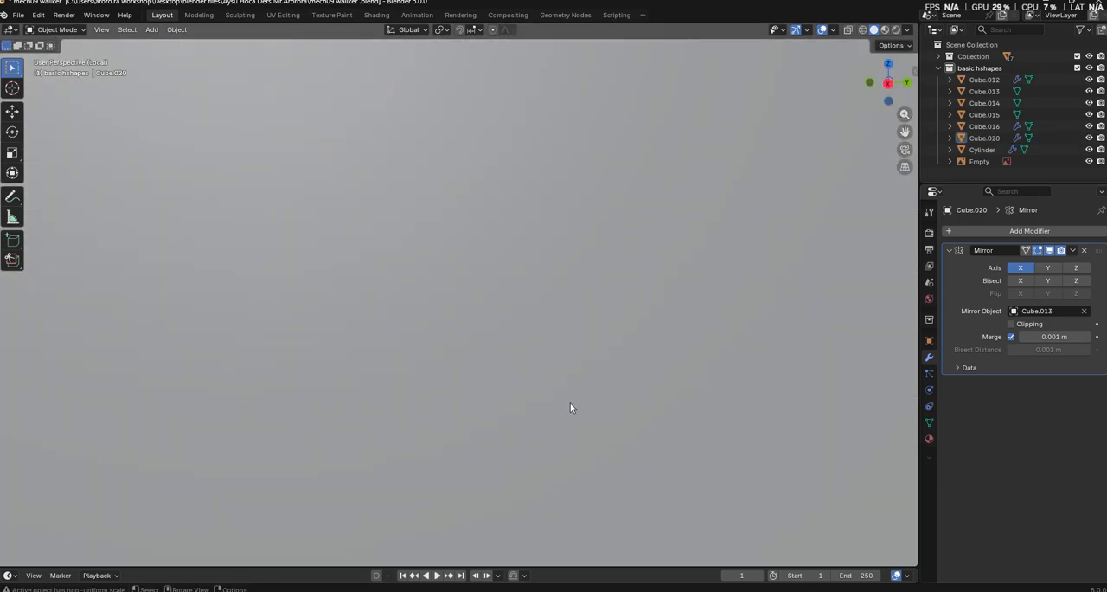
scroll(570, 403, down, 5)
scroll(553, 365, up, 5)
scroll(552, 355, down, 5)
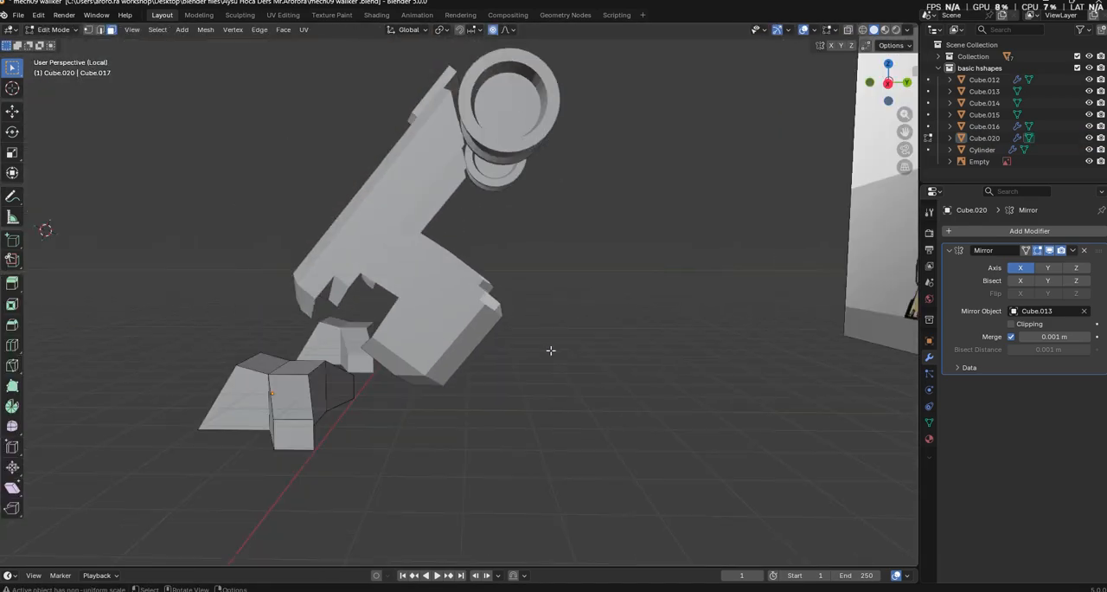
Edit the lower-leg mesh and select the inner edge loop along the calf block's upper rear side
click(473, 312)
key(Tab)
scroll(473, 300, up, 4)
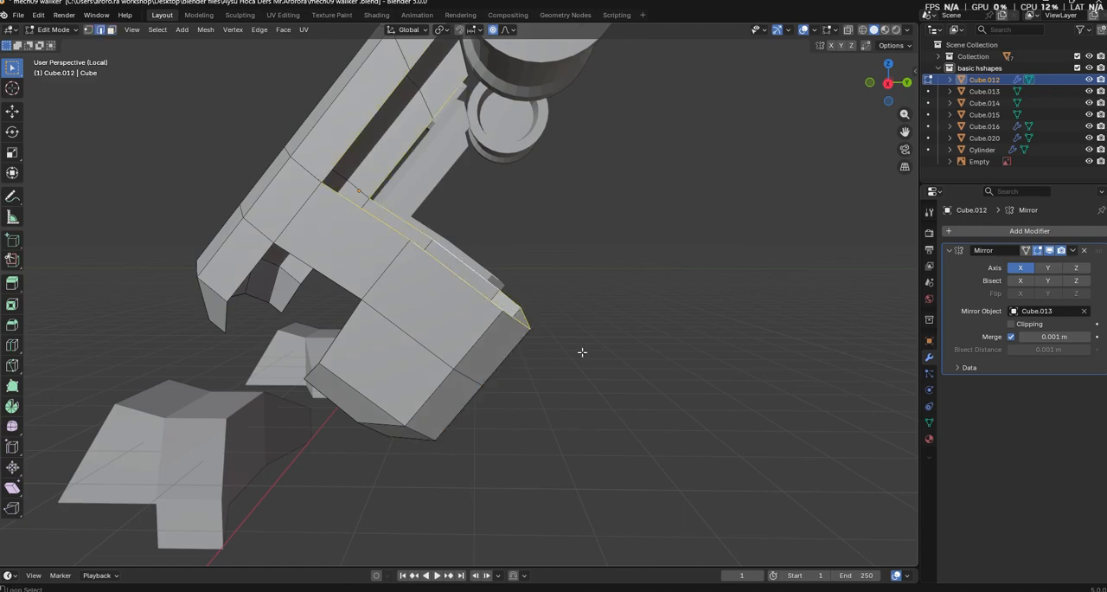
scroll(459, 150, down, 5)
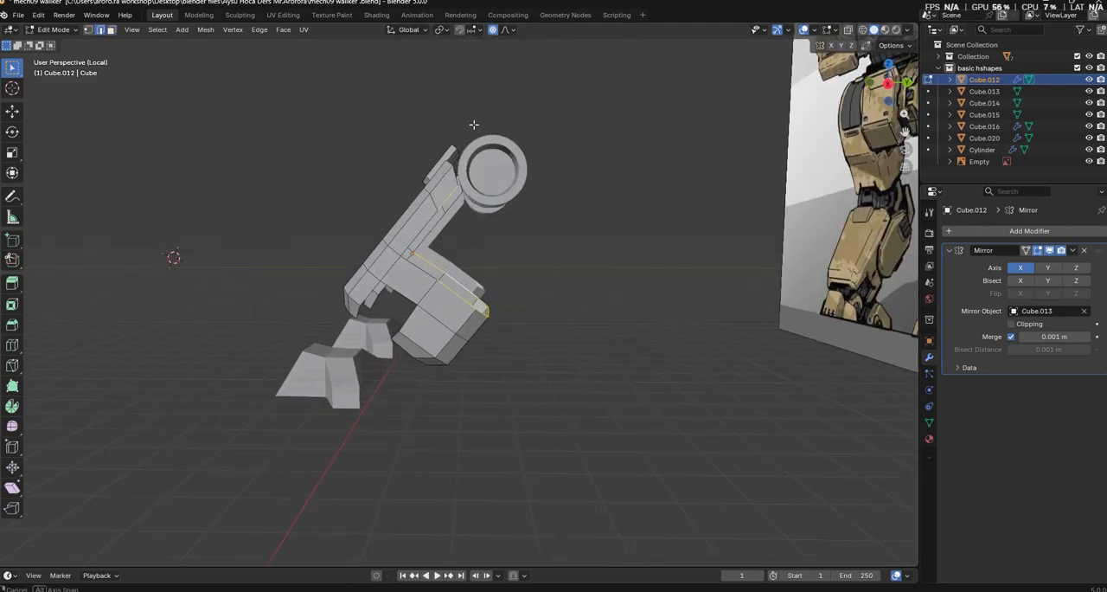
middle_drag(475, 124, 434, 366)
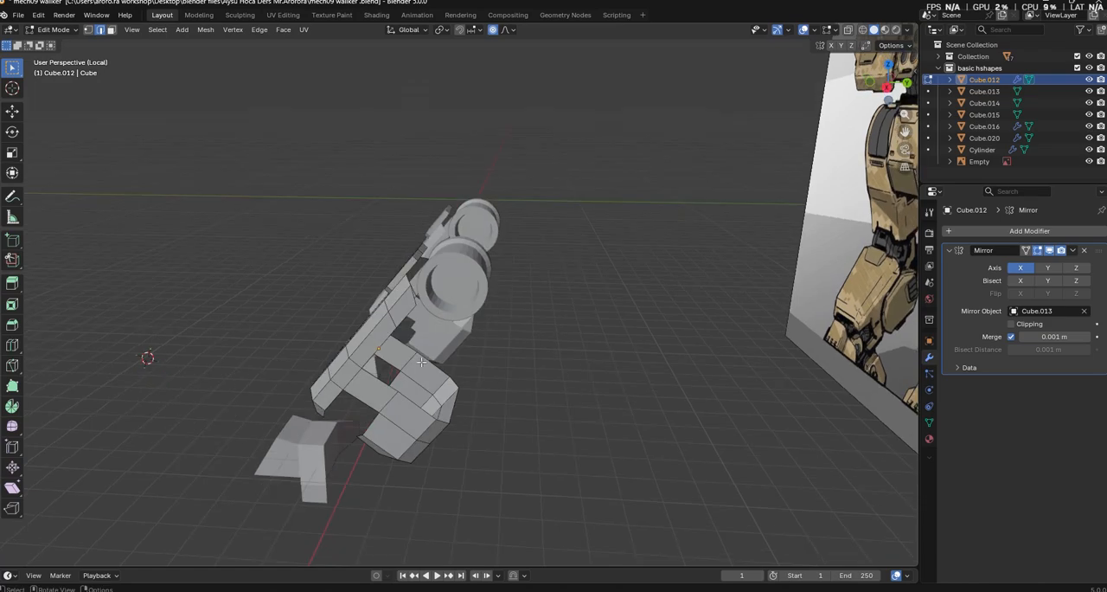
ctrl+shift+click(415, 418)
key(g)
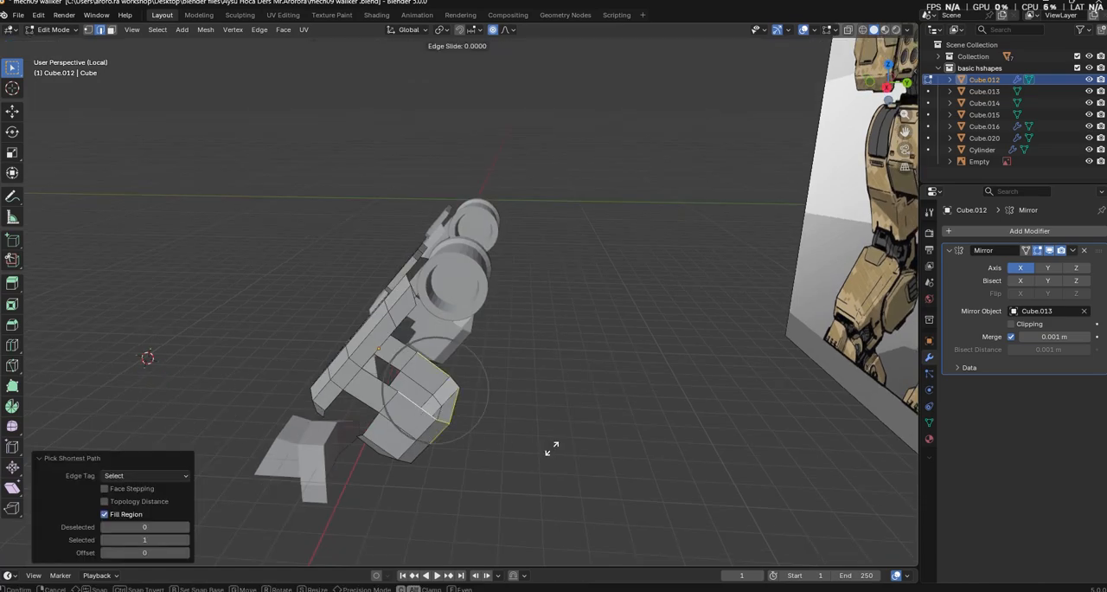
click(551, 437)
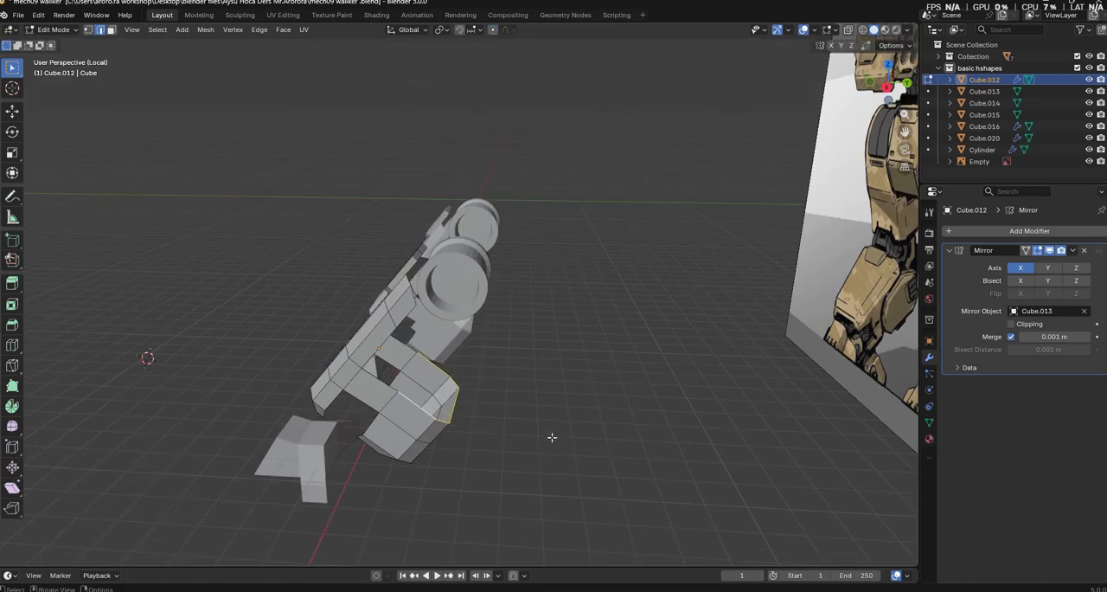
Edge-slide the selected calf-block edges by a factor of about 0.13
scroll(552, 437, up, 4)
middle_drag(552, 437, 564, 423)
key(g)
key(g)
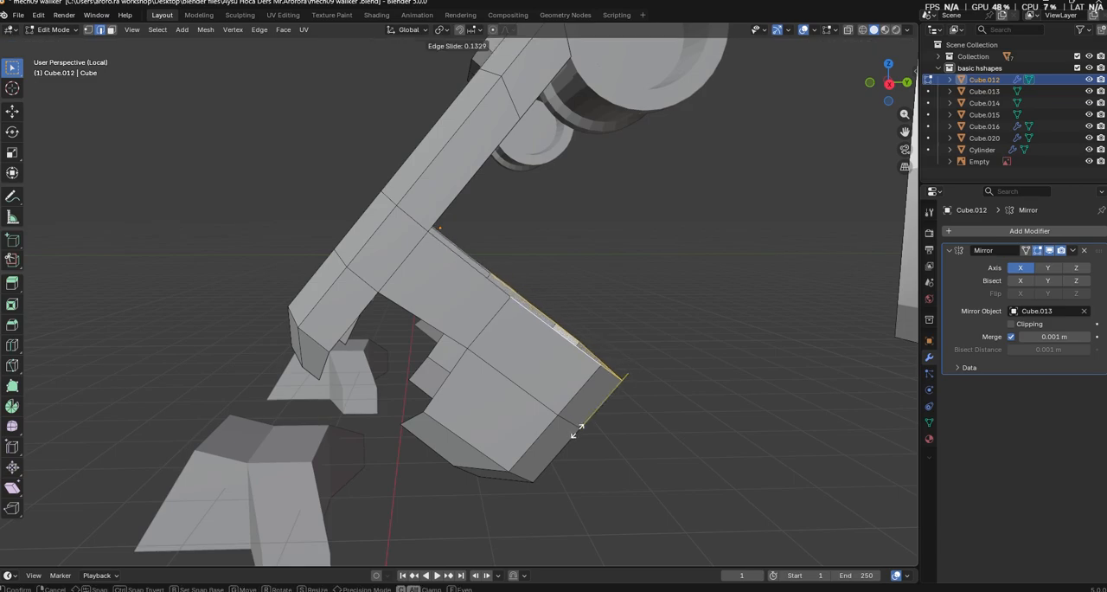
click(580, 435)
Select the edges running across both sides of the calf block and along its front opening
alt+click(451, 391)
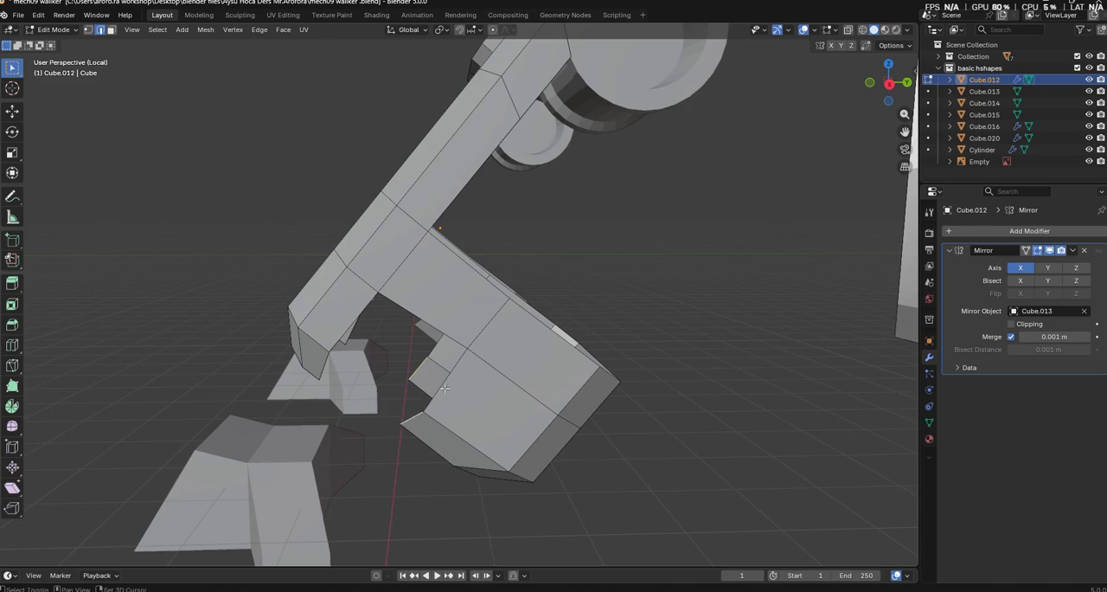
middle_drag(453, 354, 394, 384)
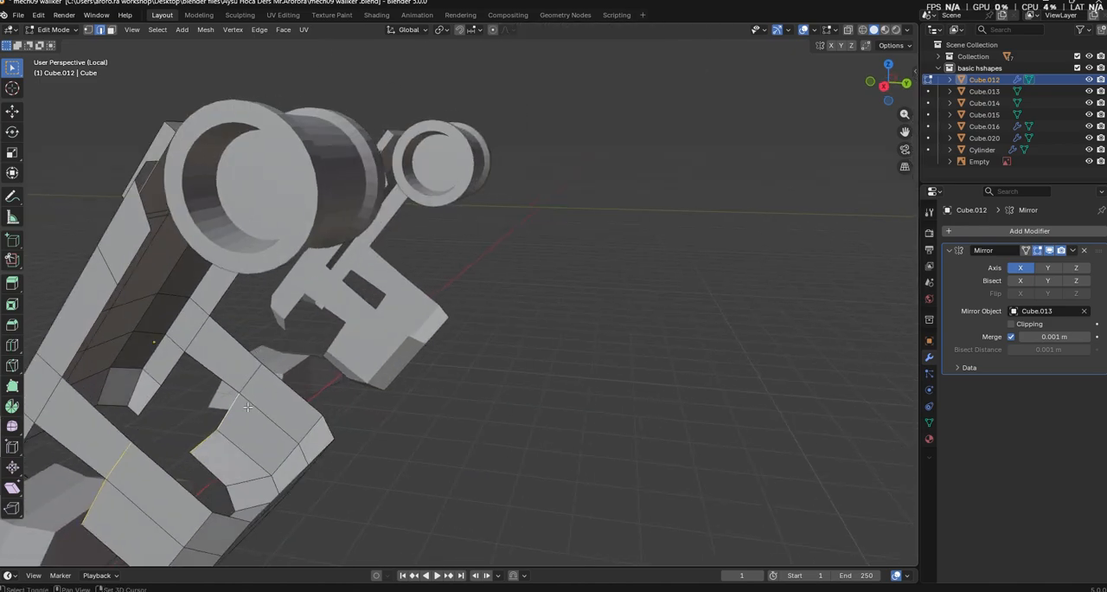
middle_drag(453, 420, 490, 415)
Try flattening the selected calf edges with a scale of 0 along local Y, and undo it
key(s)
key(x)
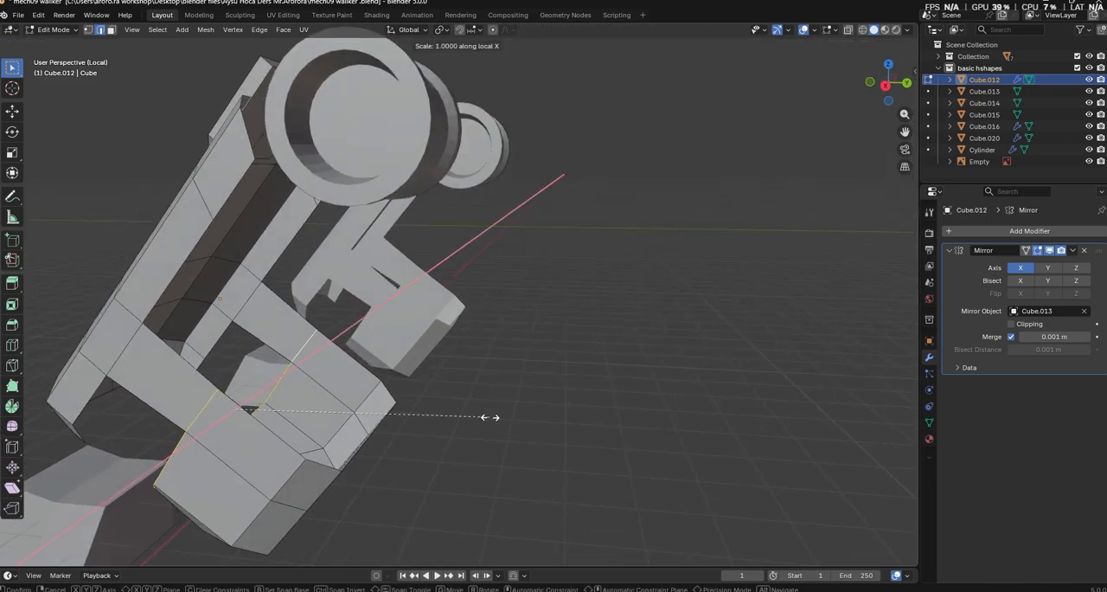
text(y)
text(0)
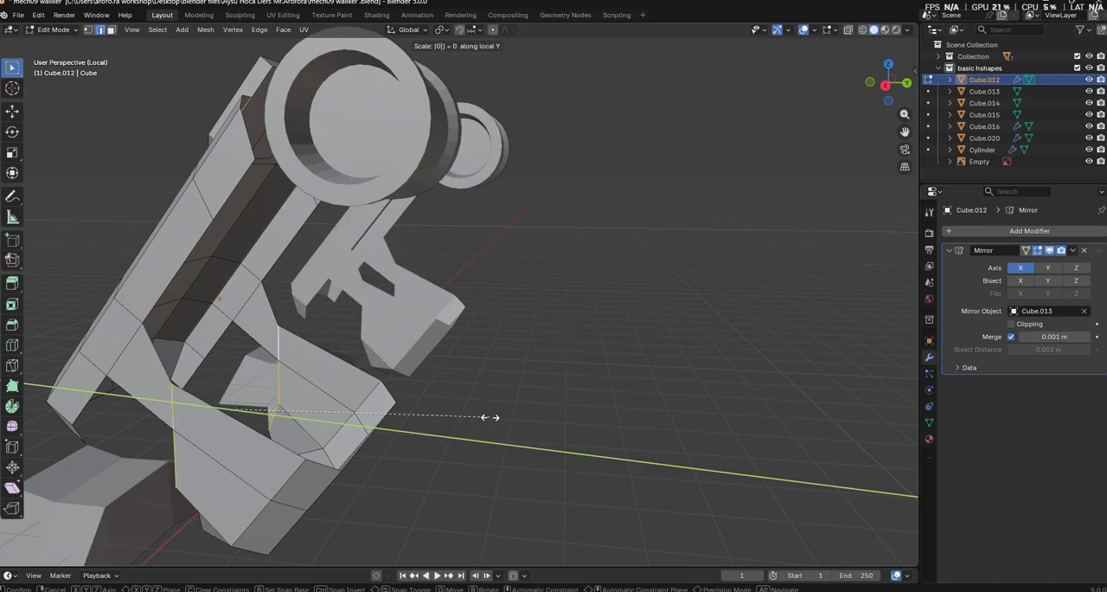
key(Return)
key(ctrl+z)
Scale the selected calf edges to about 1.104 along the local Y axis
middle_drag(490, 417, 503, 409)
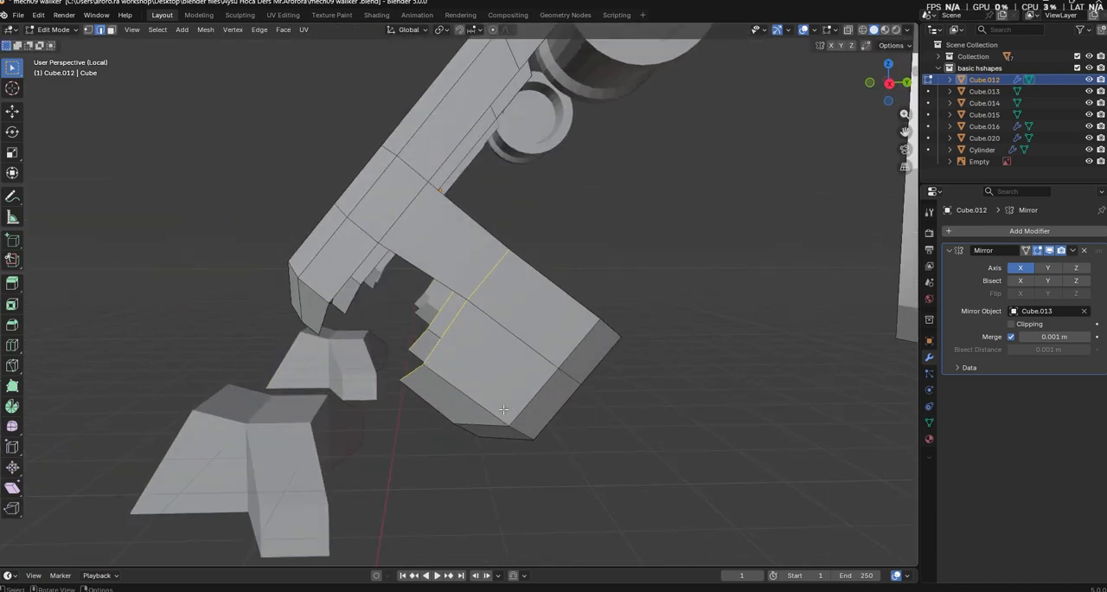
middle_drag(588, 259, 589, 263)
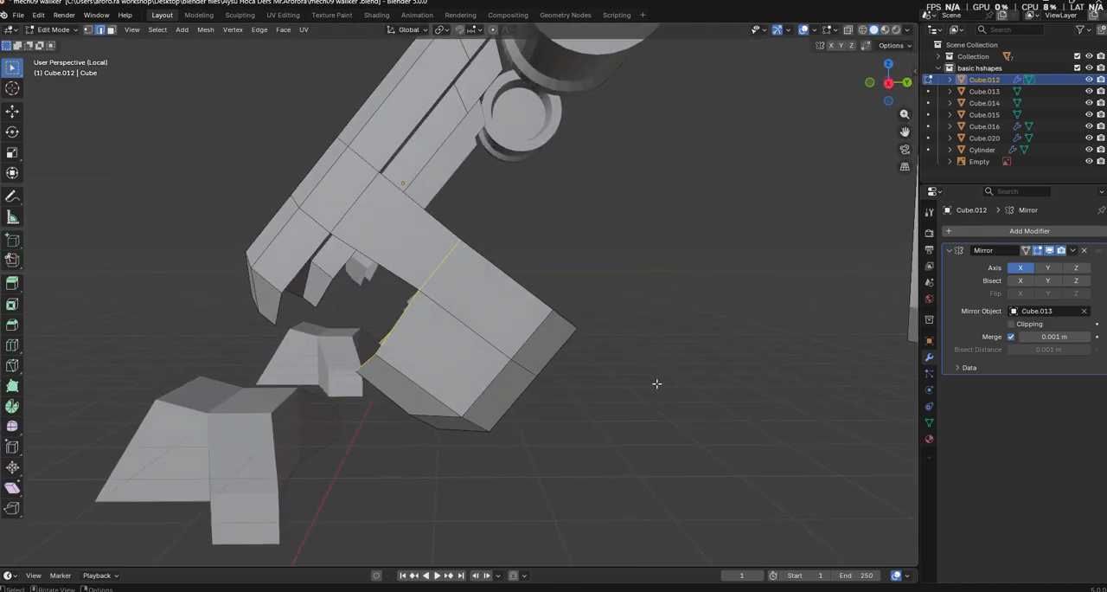
middle_drag(543, 412, 523, 403)
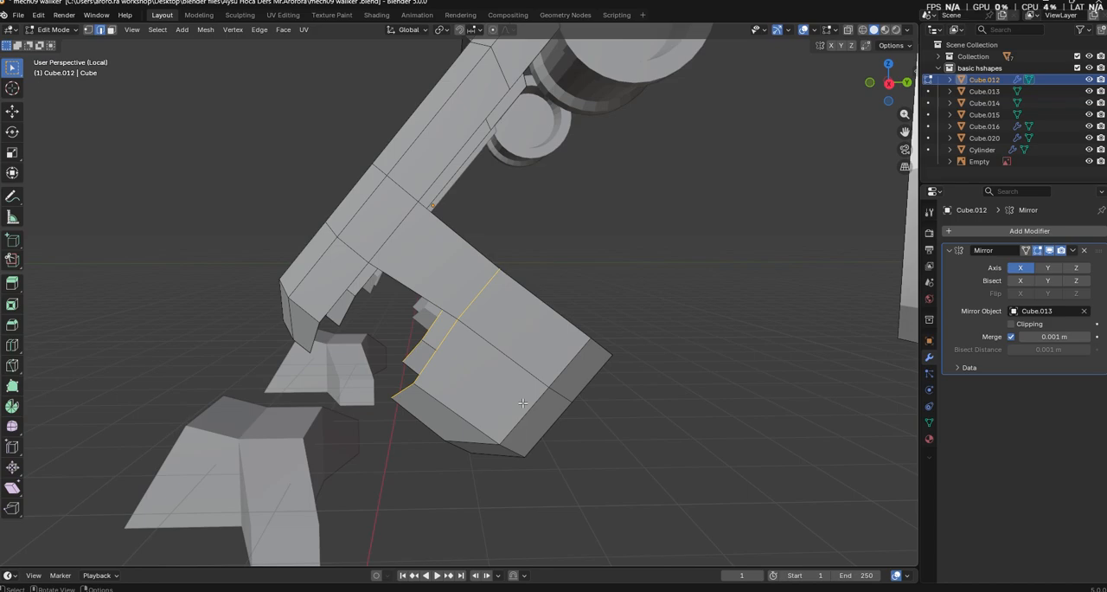
key(s)
key(y)
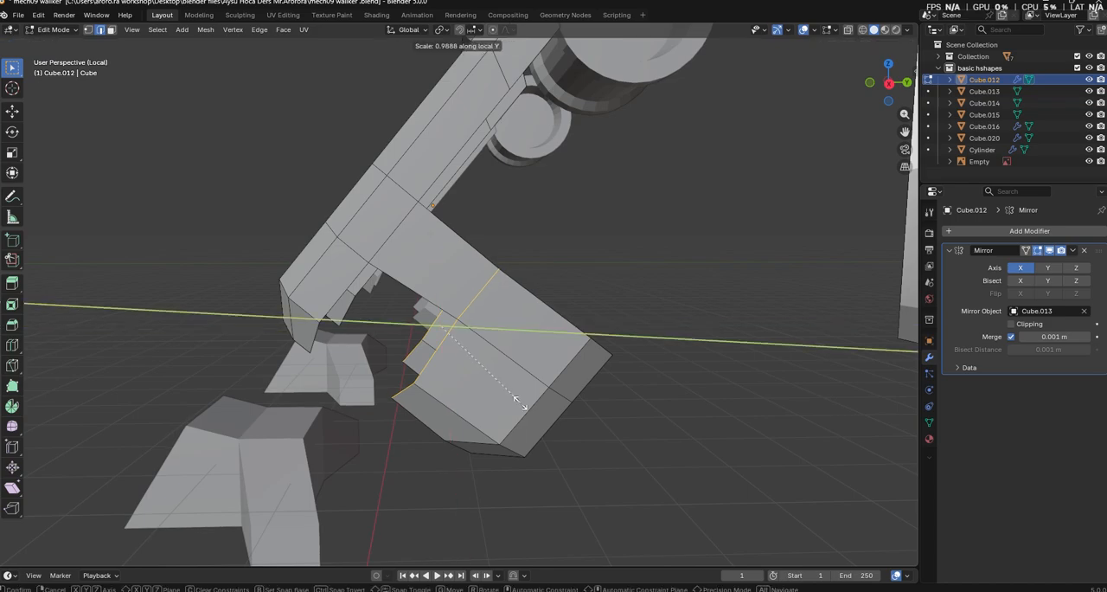
click(533, 406)
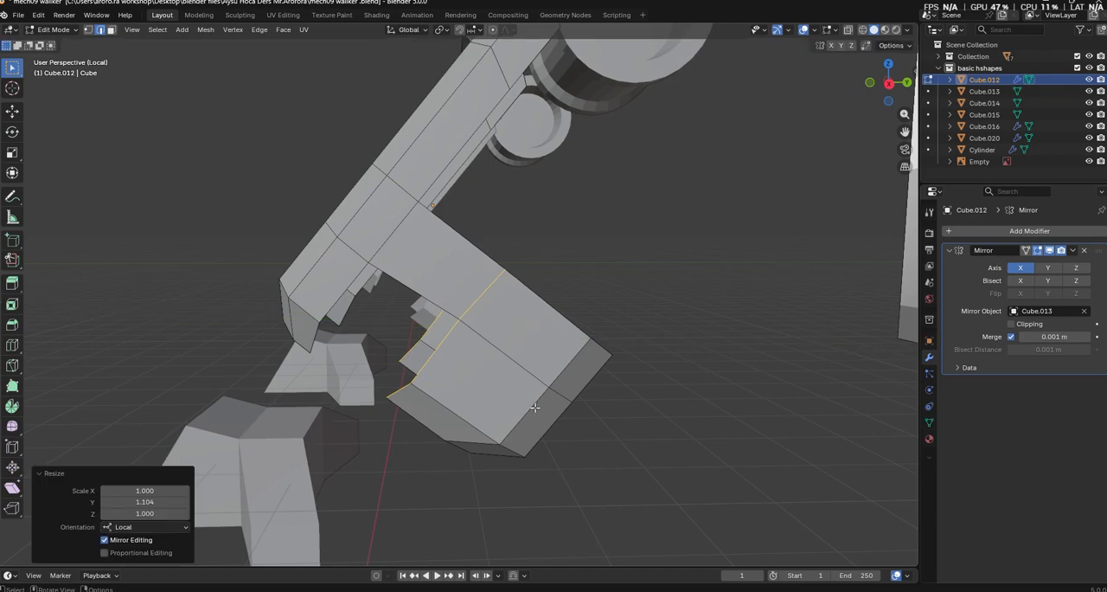
Select the vertices of the lengthwise middle edge loop on the calf block and scale them slightly along local Z
click(704, 462)
middle_drag(705, 462, 526, 338)
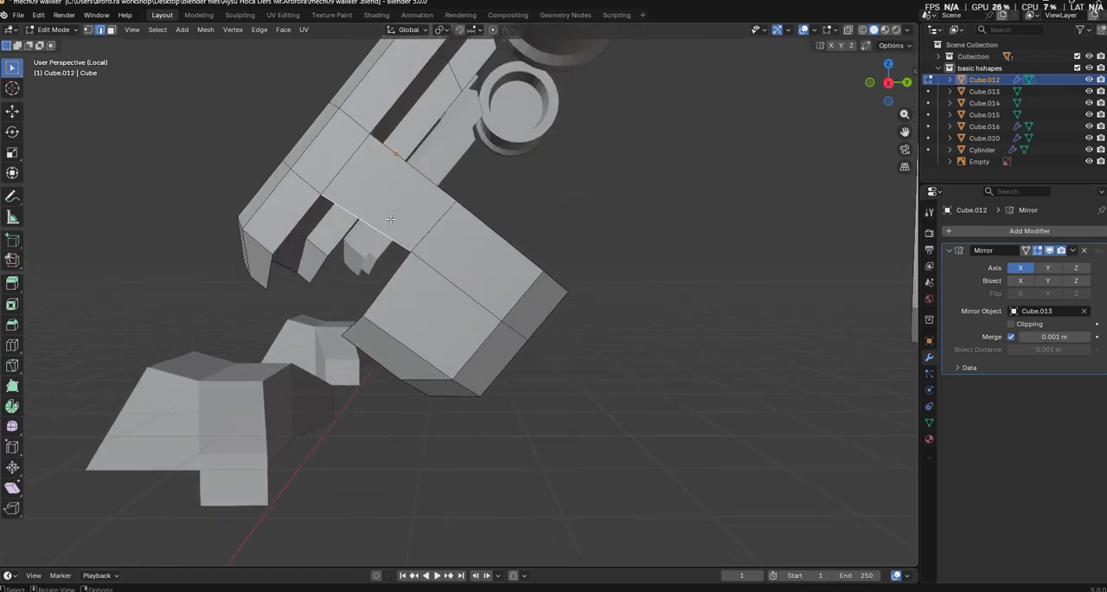
middle_drag(496, 265, 643, 310)
scroll(556, 326, up, 3)
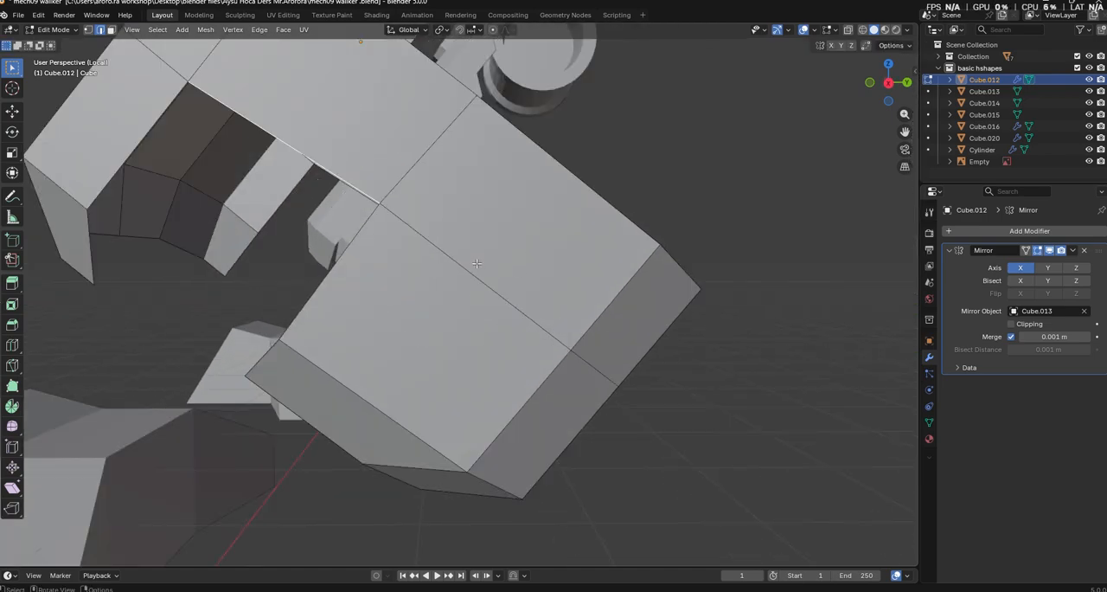
scroll(482, 262, down, 5)
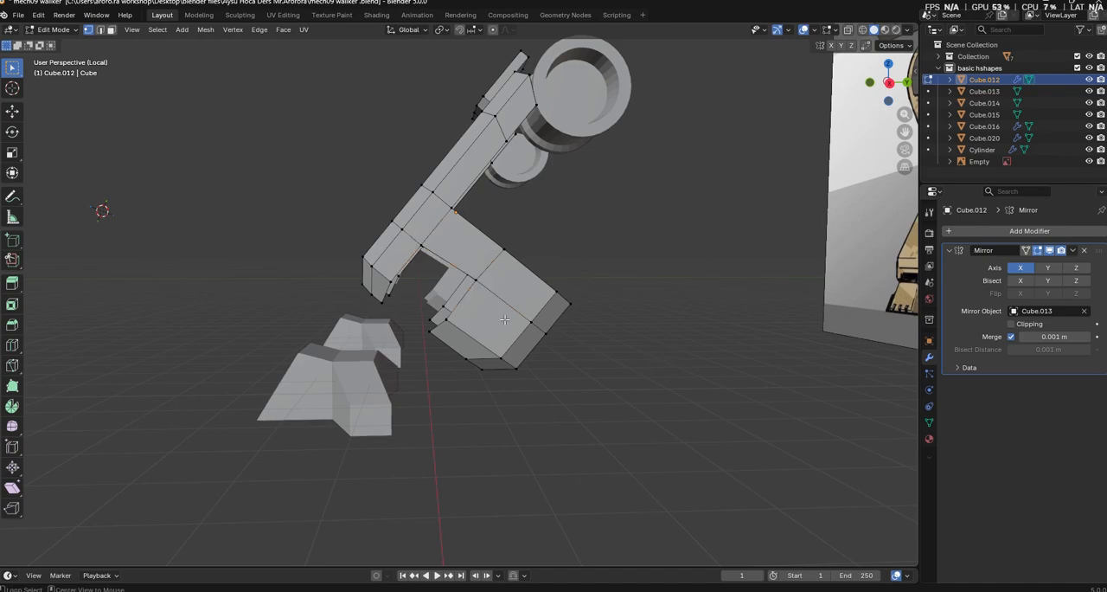
key(s)
key(z)
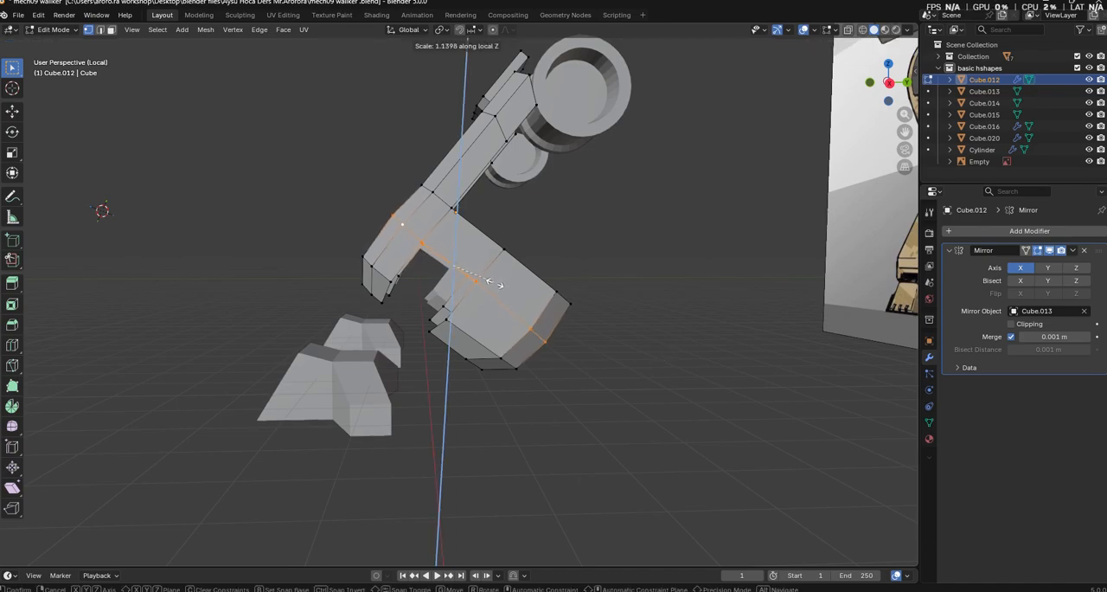
click(662, 302)
middle_drag(663, 302, 715, 352)
Finish editing the lower-leg mesh and leave local view to show the whole scene
key(Tab)
scroll(641, 368, up, 2)
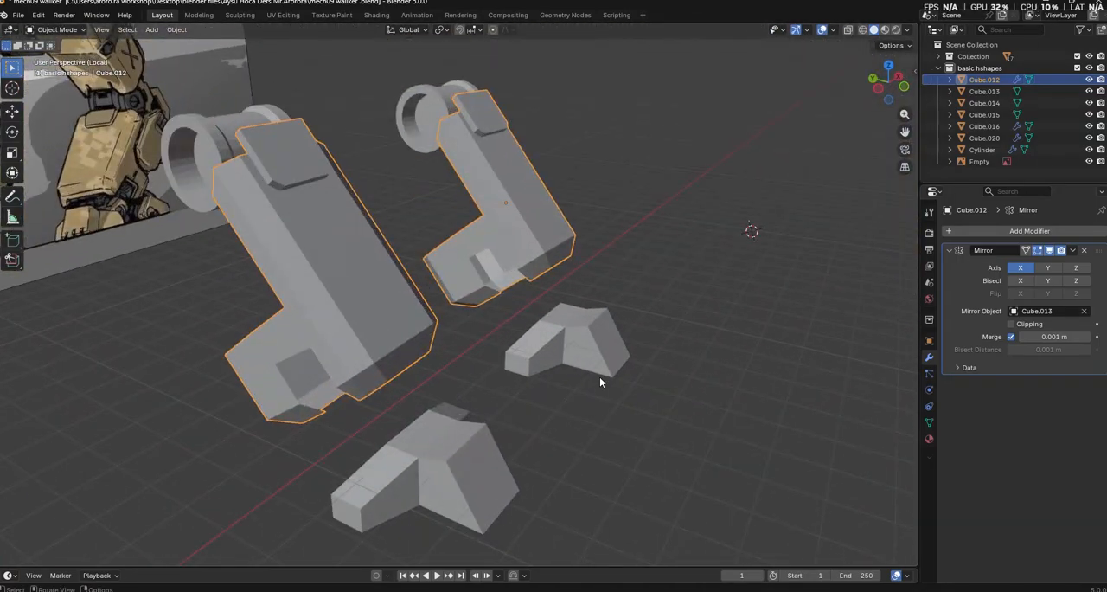
key(Tab)
key(Tab)
middle_drag(563, 310, 521, 227)
click(570, 318)
key(KP_Divide)
Move the reference image along X to about -22.345 m, beside the detailed mech
click(521, 227)
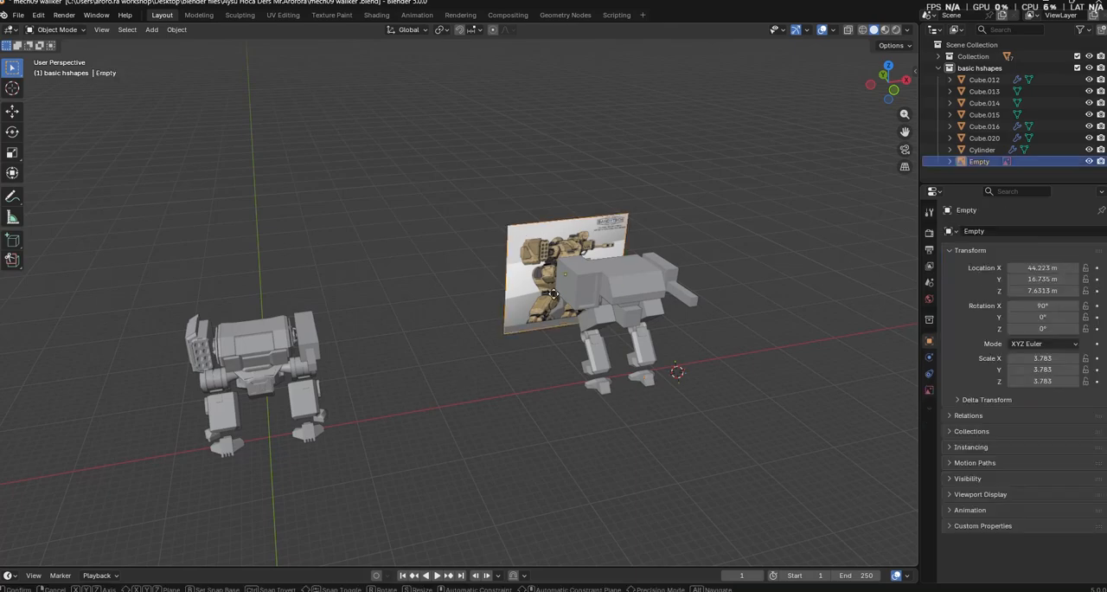
key(y)
key(x)
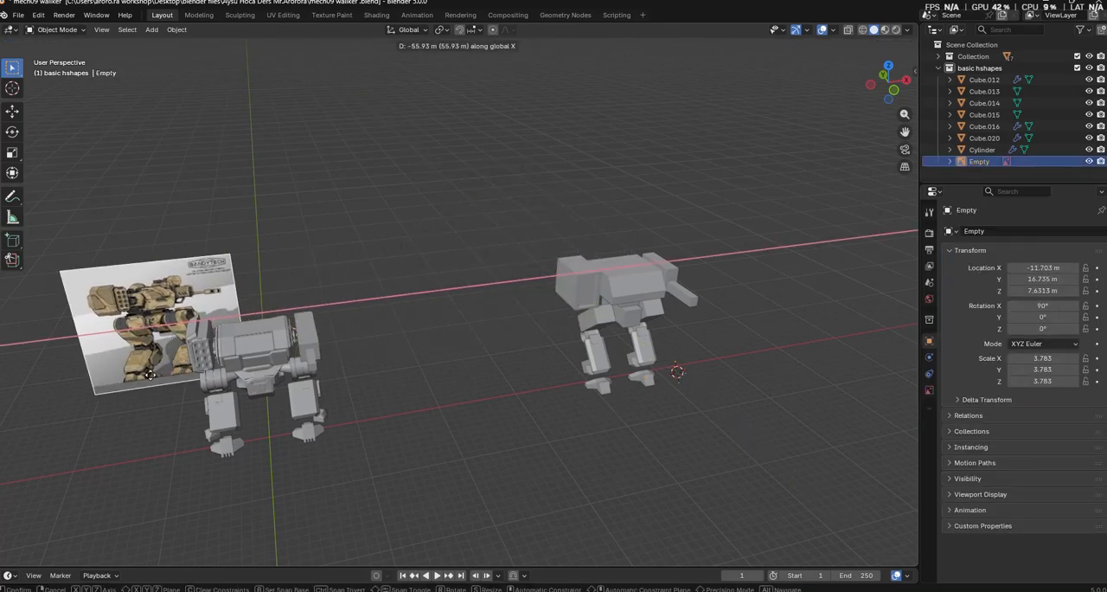
click(77, 382)
Select the detailed mech together with the reference image and isolate them in local view
shift+middle_drag(351, 403, 559, 301)
drag(165, 84, 599, 400)
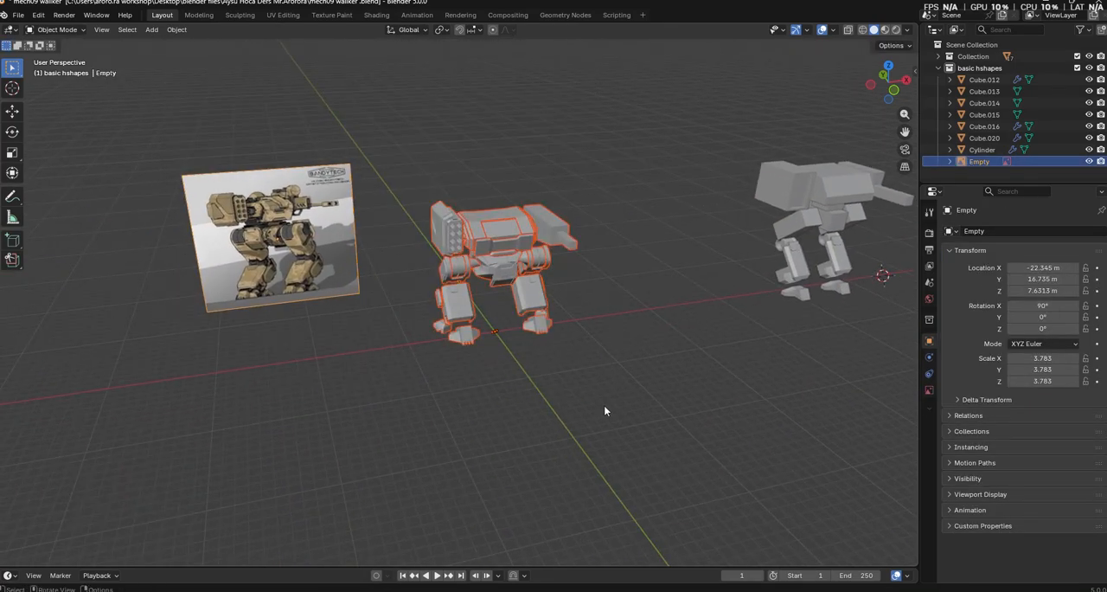
key(KP_Divide)
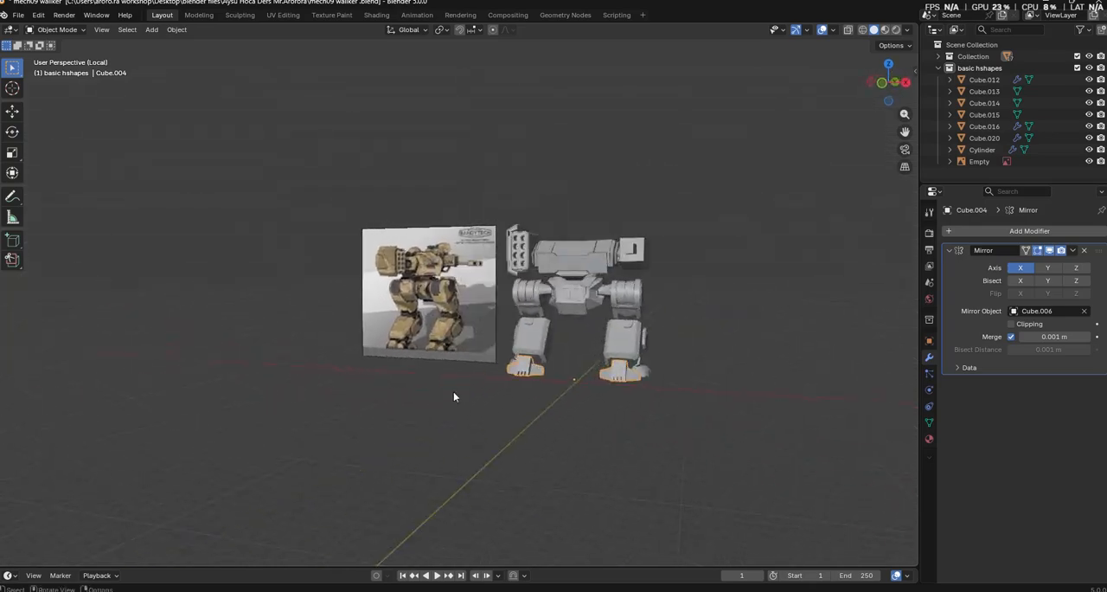
scroll(450, 399, up, 1)
click(424, 451)
middle_drag(424, 451, 407, 467)
scroll(440, 429, up, 2)
Move the reference image along Y to about -0.404 m, level with the detailed mech, and deselect it
click(211, 347)
middle_drag(216, 348, 323, 361)
key(g)
key(y)
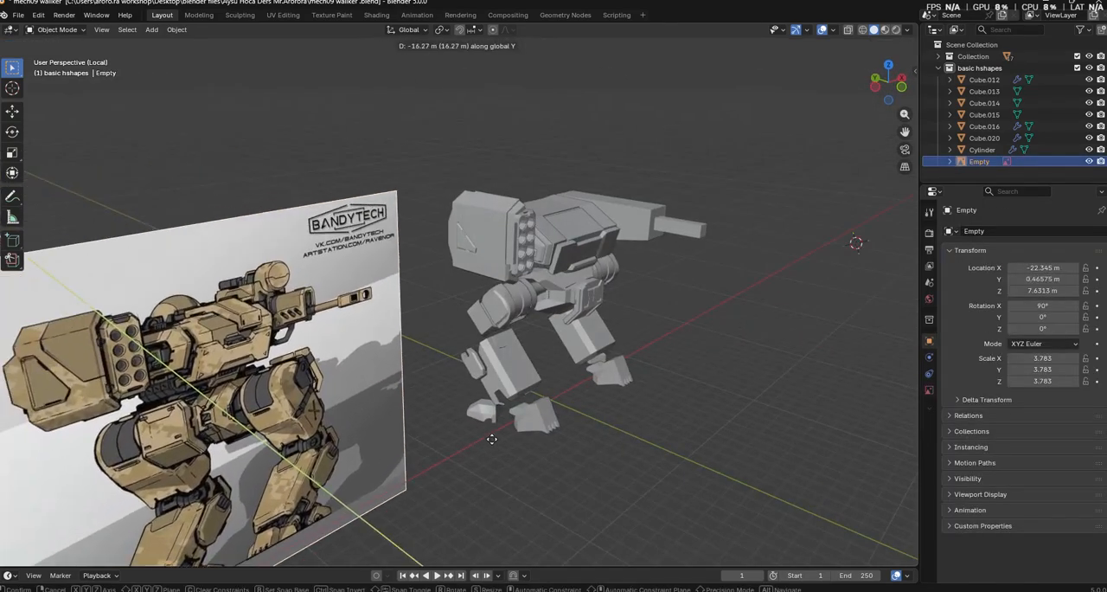
click(500, 442)
click(687, 477)
middle_drag(688, 477, 562, 474)
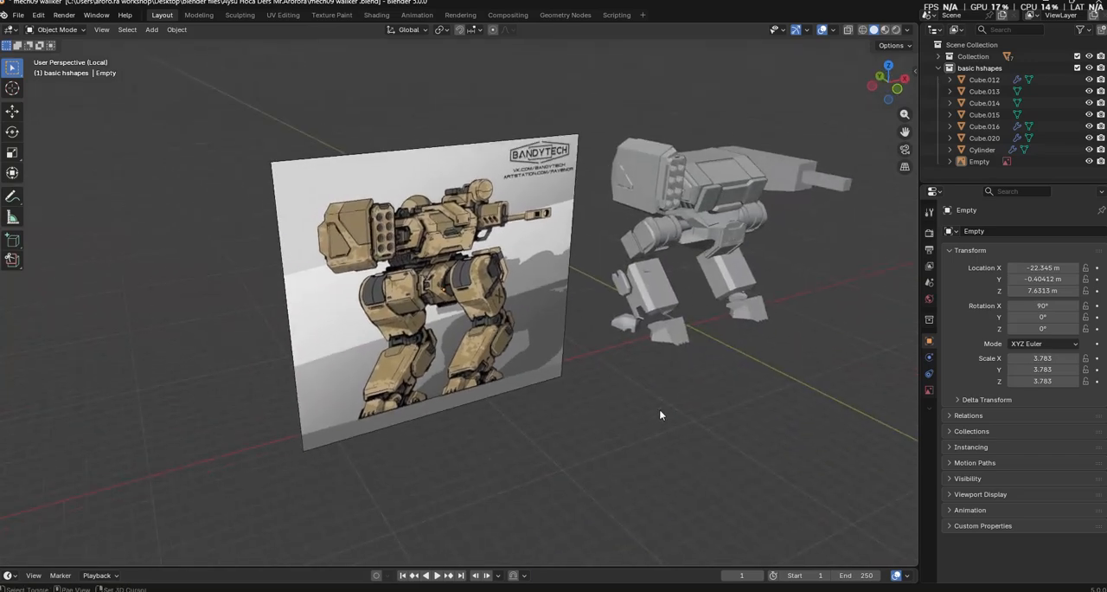